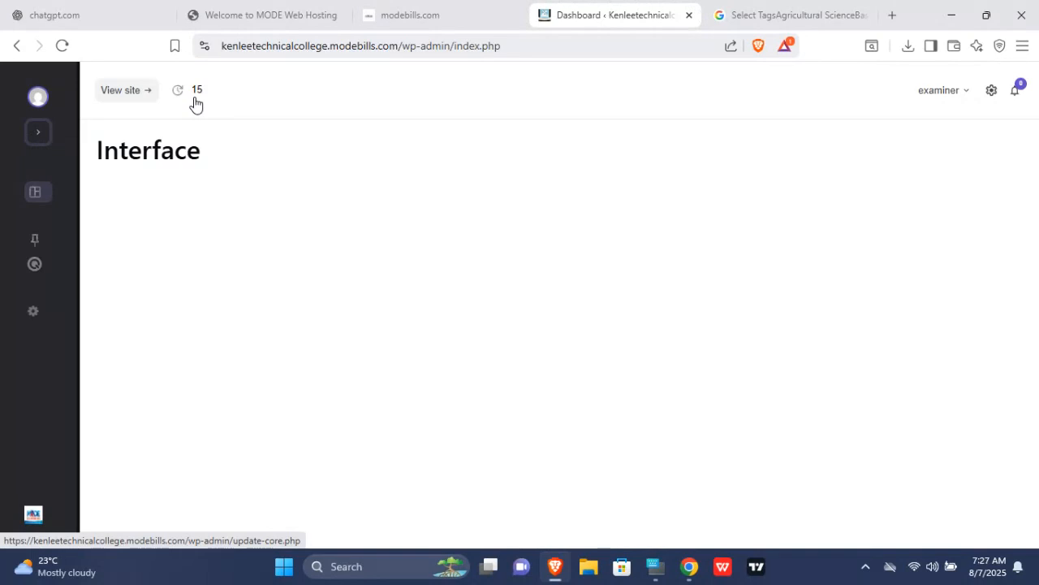
- Expand the admin navigation and review which pages Posts and Exam Manager contain
click(38, 132)
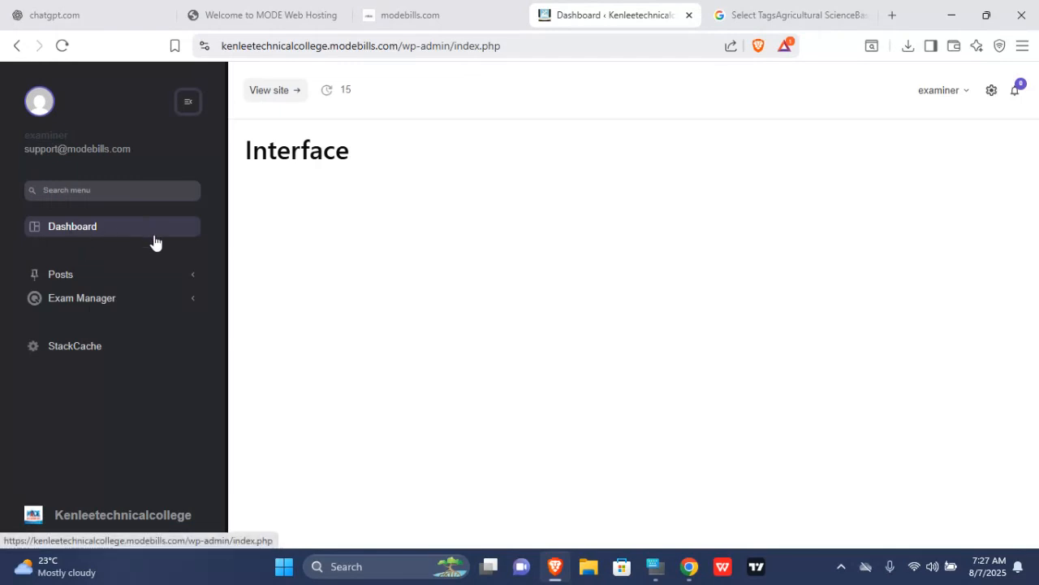
click(194, 278)
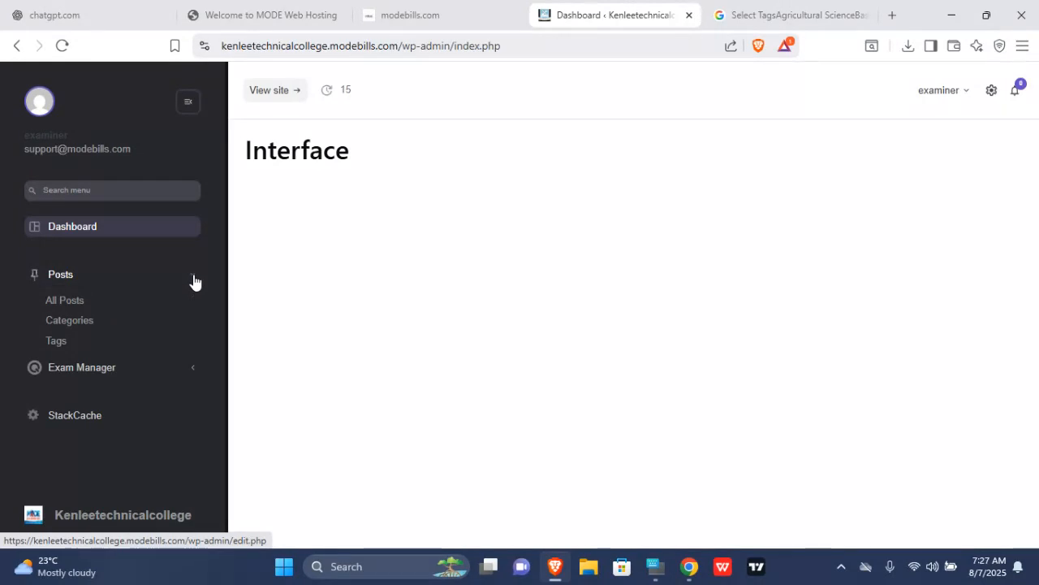
click(193, 279)
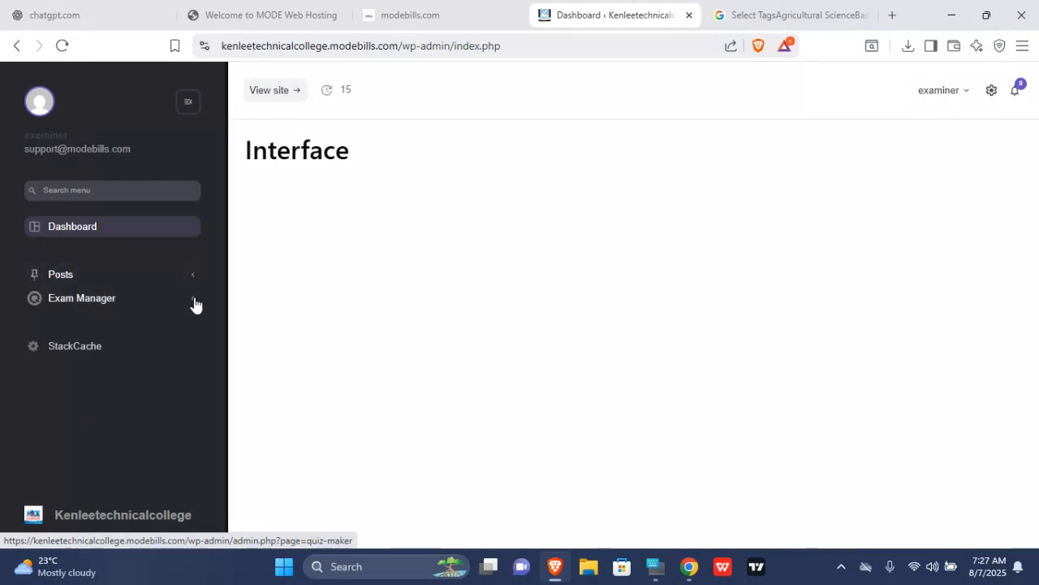
click(193, 300)
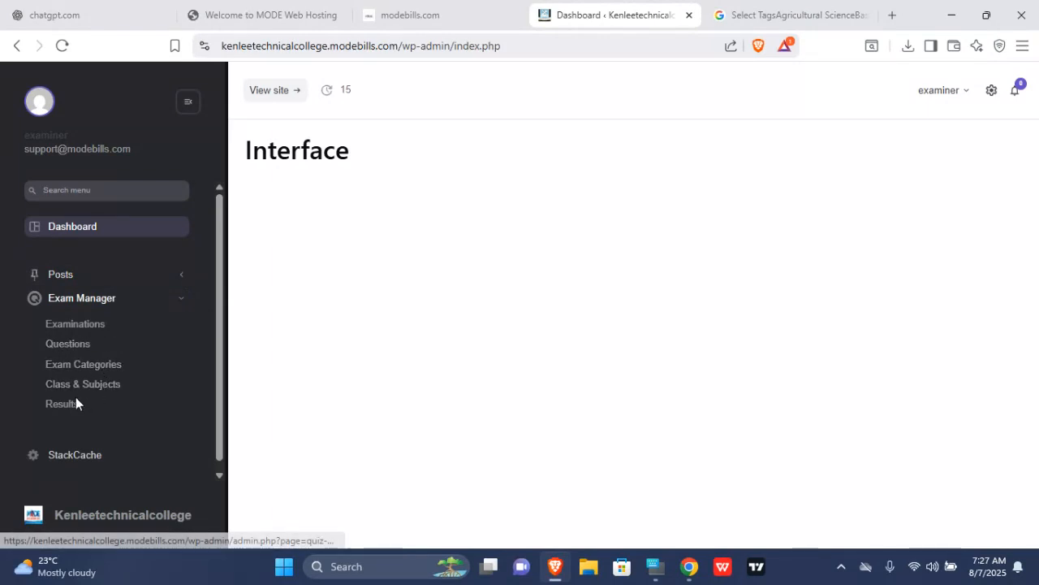
click(181, 304)
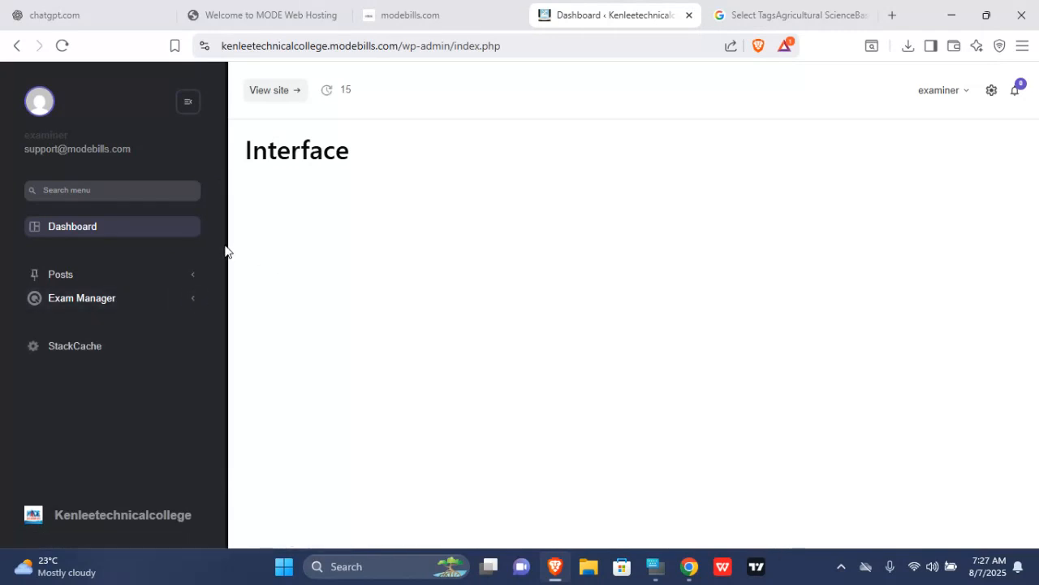
- Create an exam category titled "Jan 1" in Exam Manager and save it
click(193, 301)
click(82, 372)
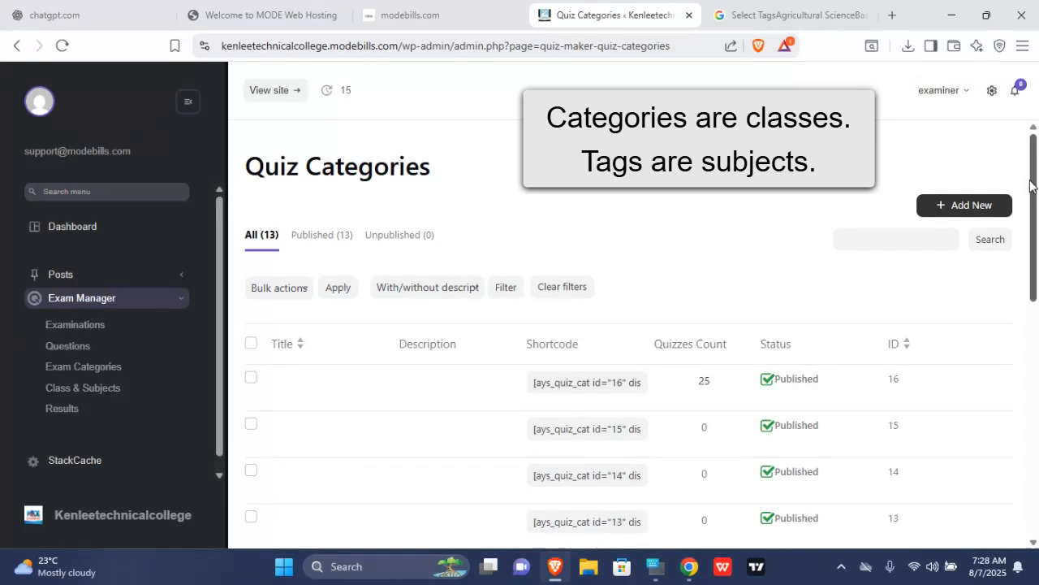
click(990, 205)
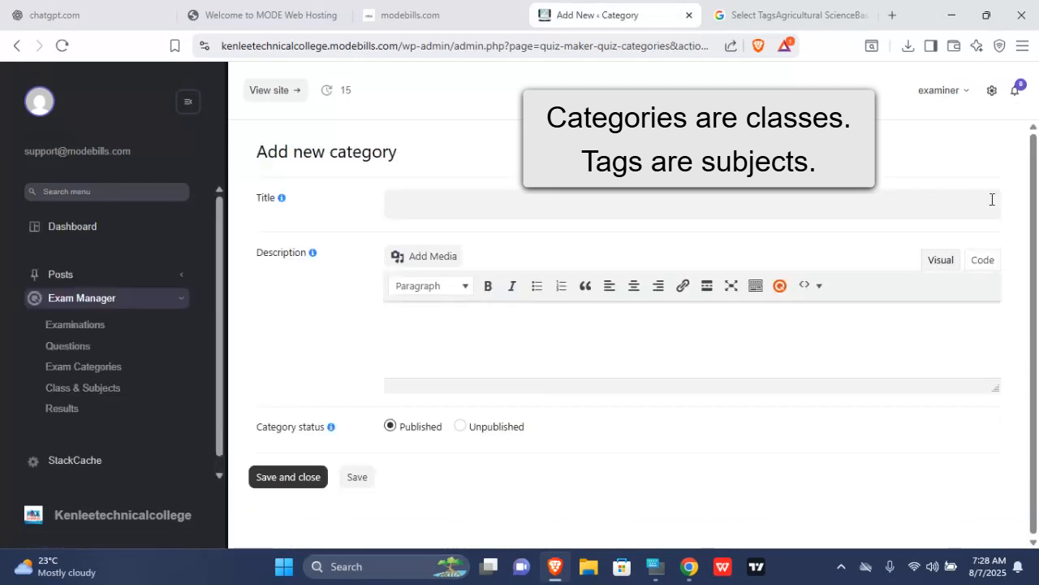
click(715, 199)
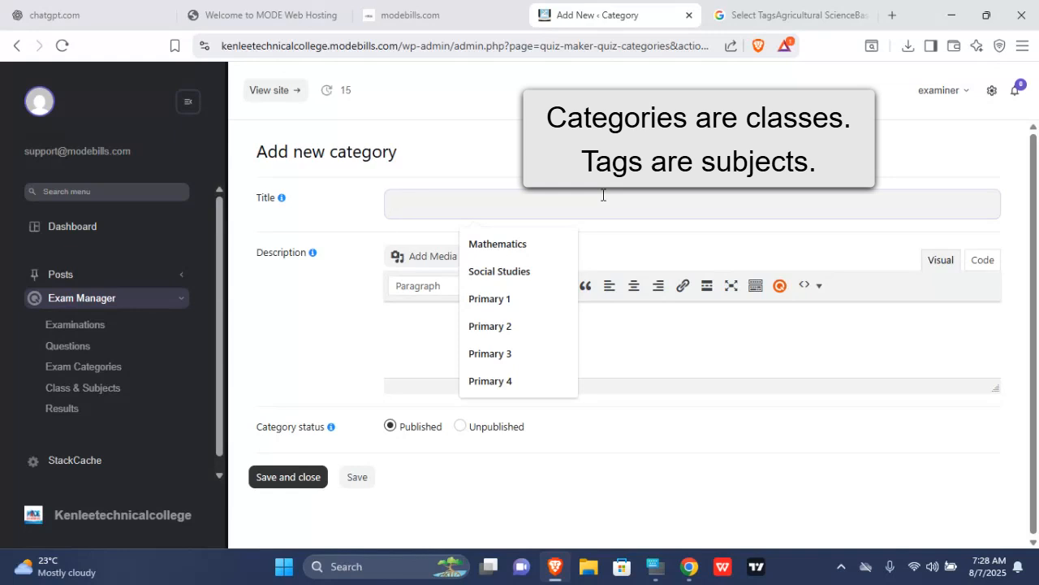
text(an 1)
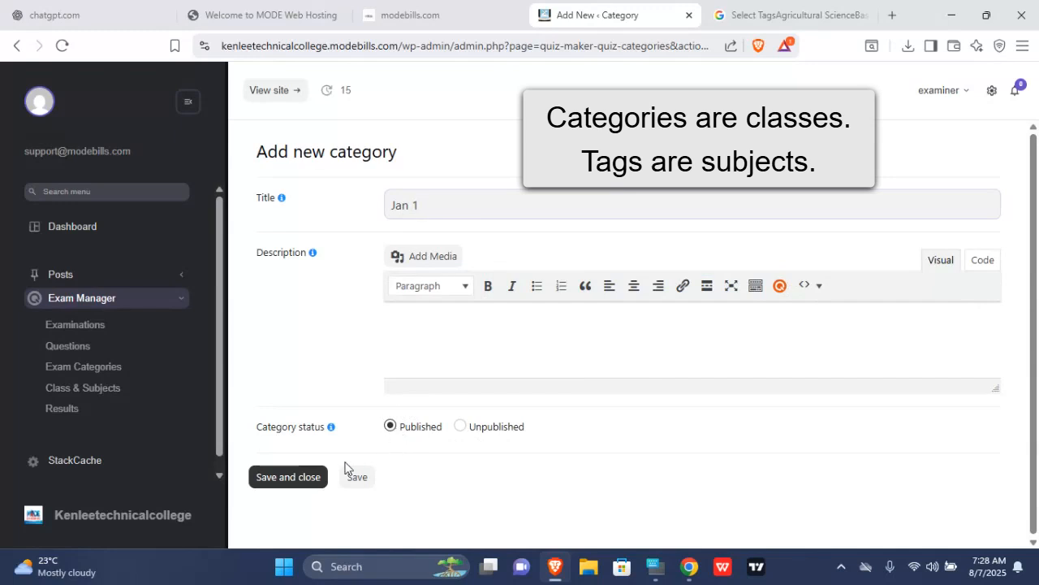
click(319, 478)
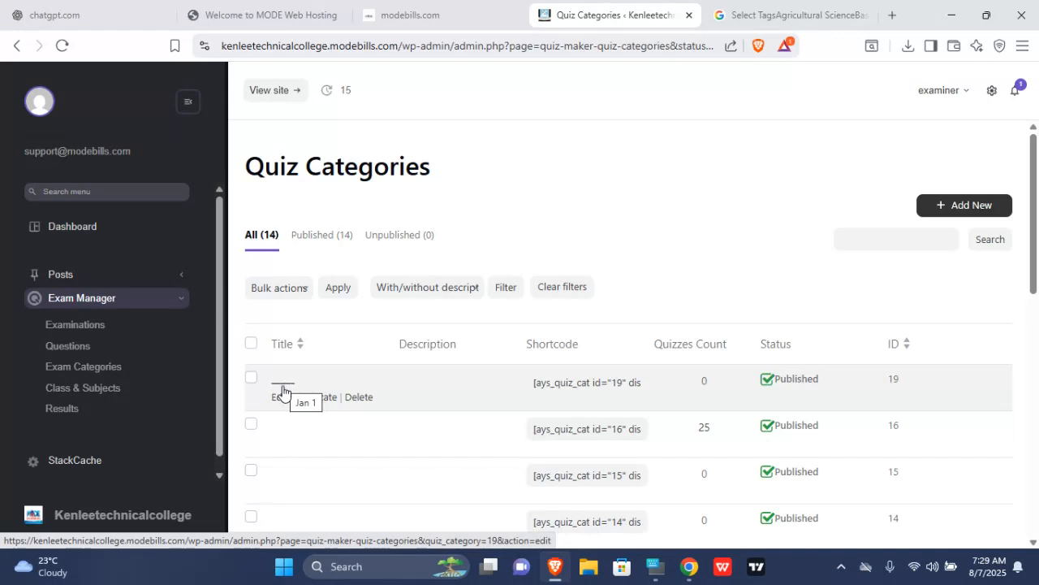
- Review the Jan 1 exam category's edit page and its available row actions in the category list
click(280, 397)
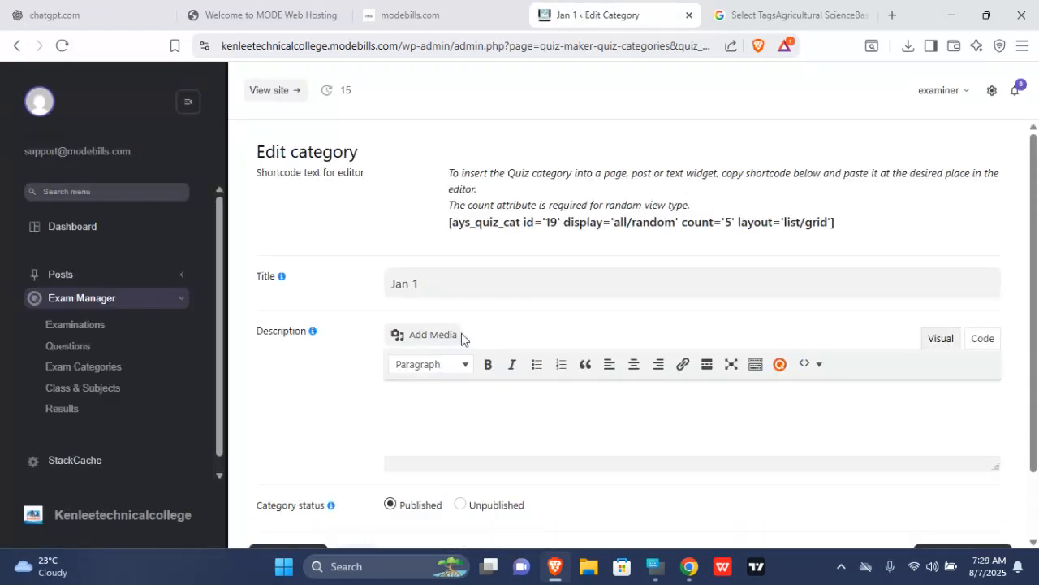
scroll(1036, 367, down, 2)
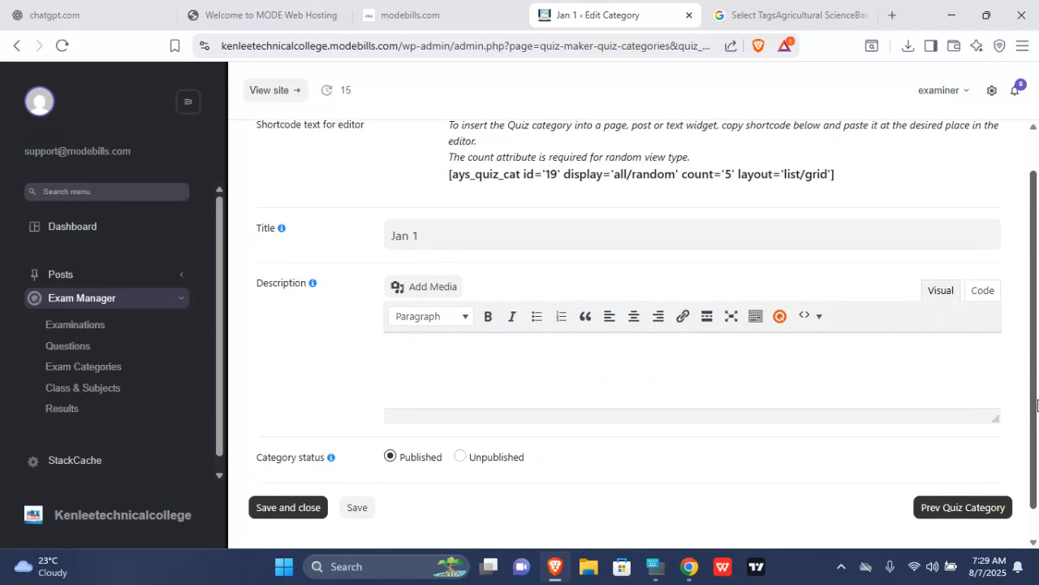
click(16, 45)
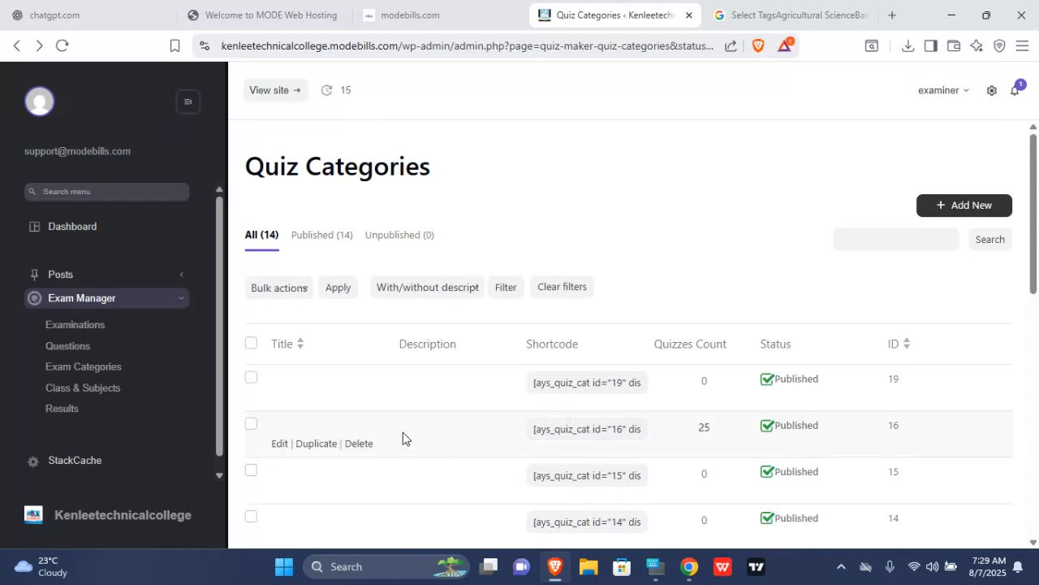
mouse_move(313, 380)
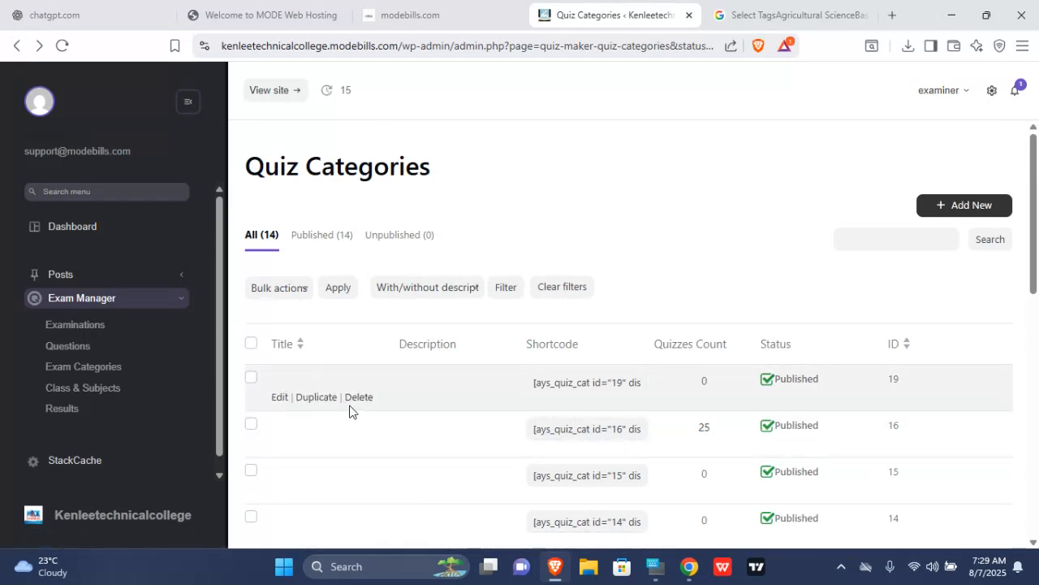
- Delete the Junior 1 question category from Class & Subjects
click(82, 387)
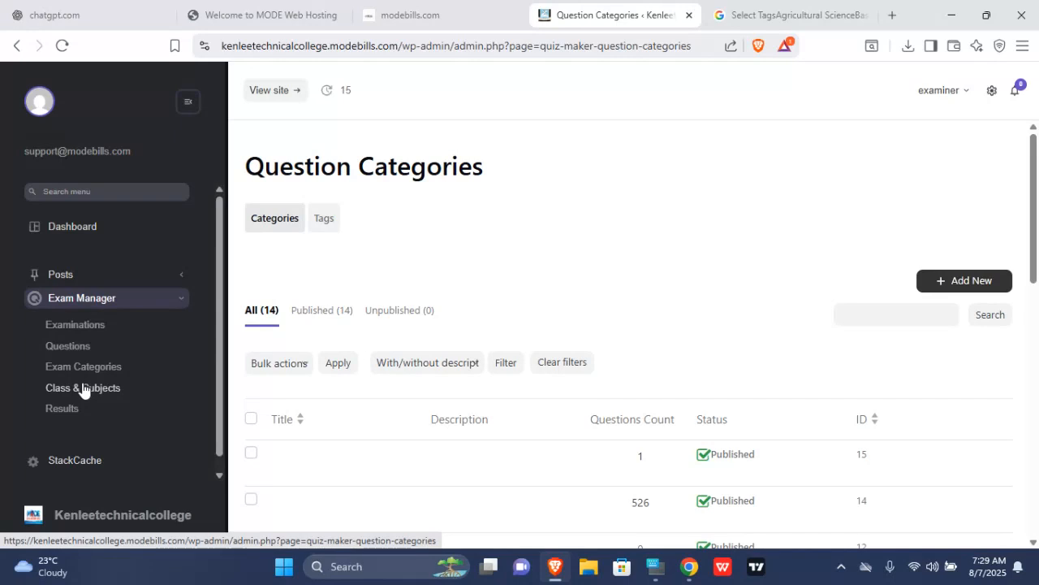
mouse_move(289, 459)
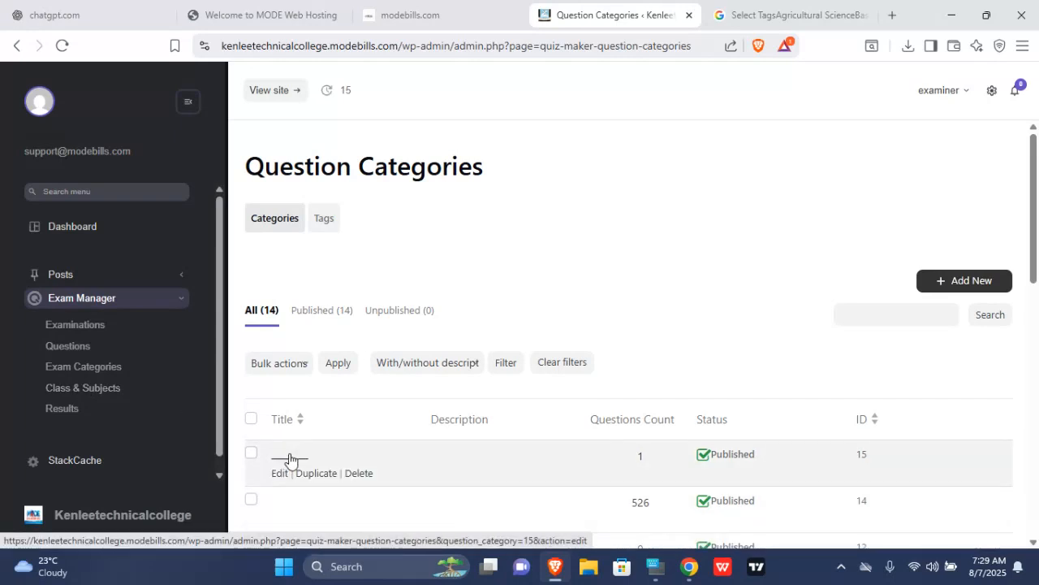
click(358, 476)
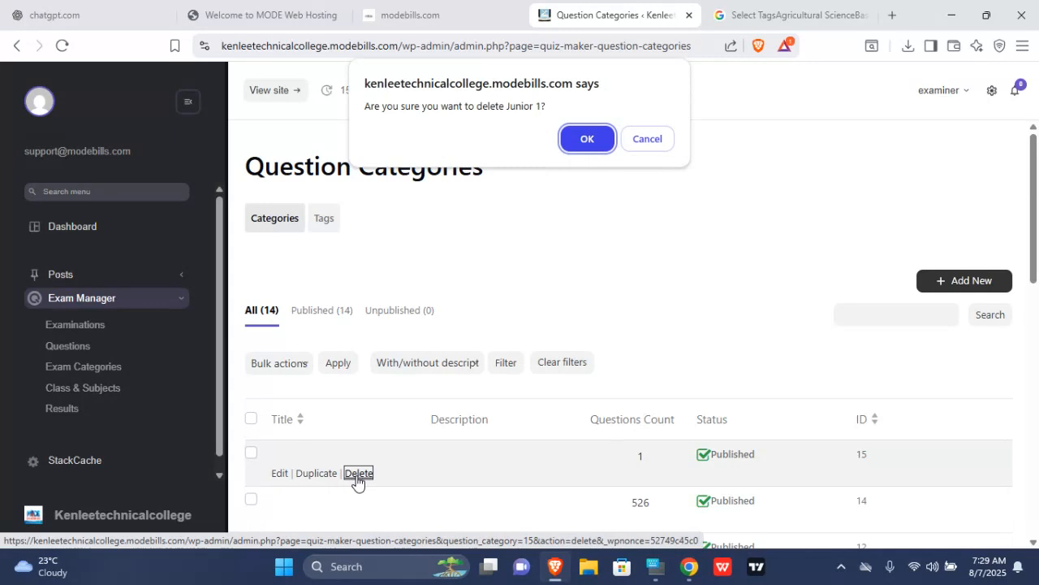
click(587, 140)
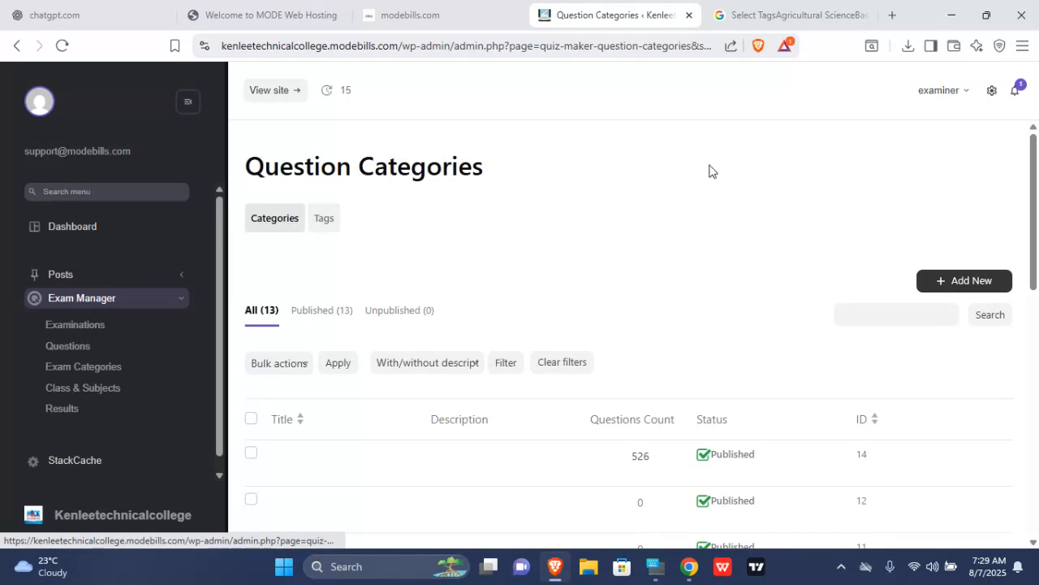
- Create a question category titled "Jan 1" for the class and save it
click(941, 280)
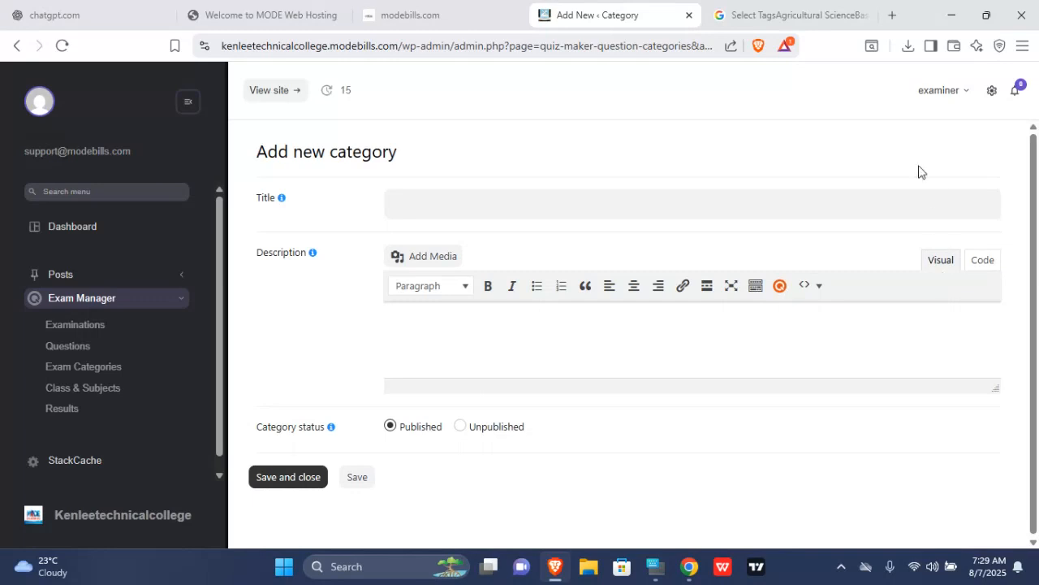
click(730, 196)
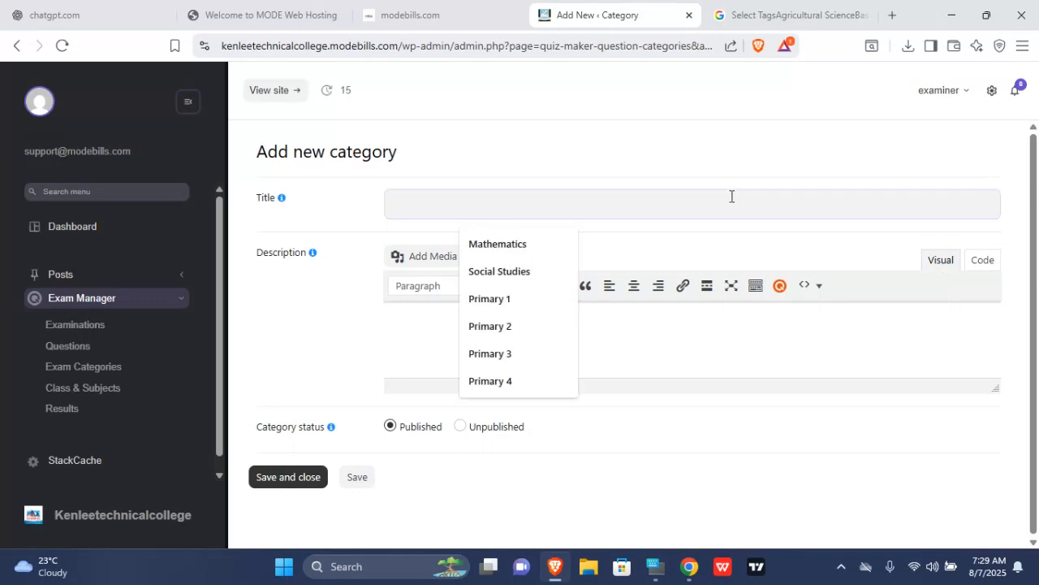
text(JA)
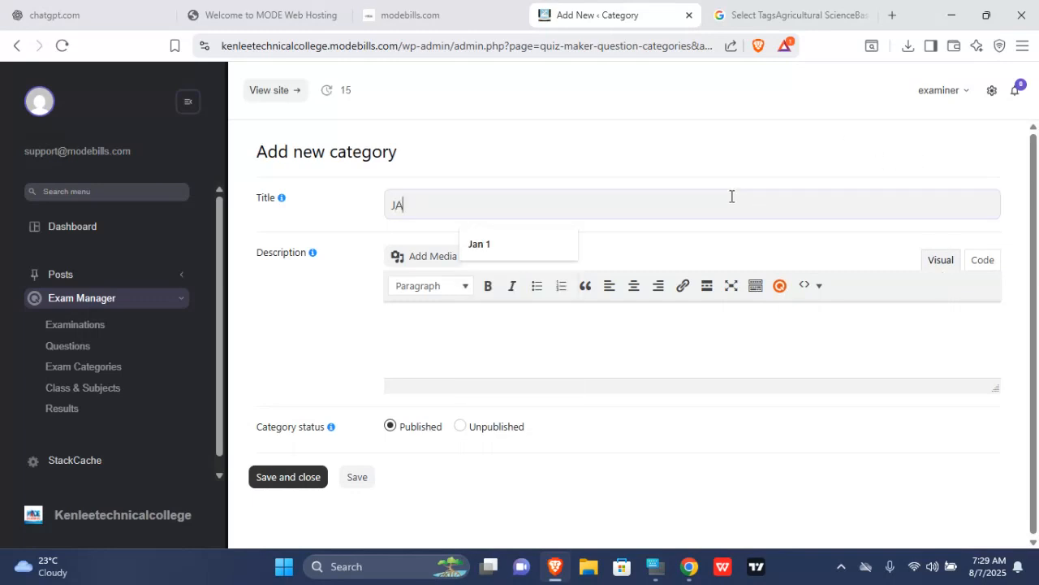
text(N 1)
key(BackSpace)
key(BackSpace)
text(a)
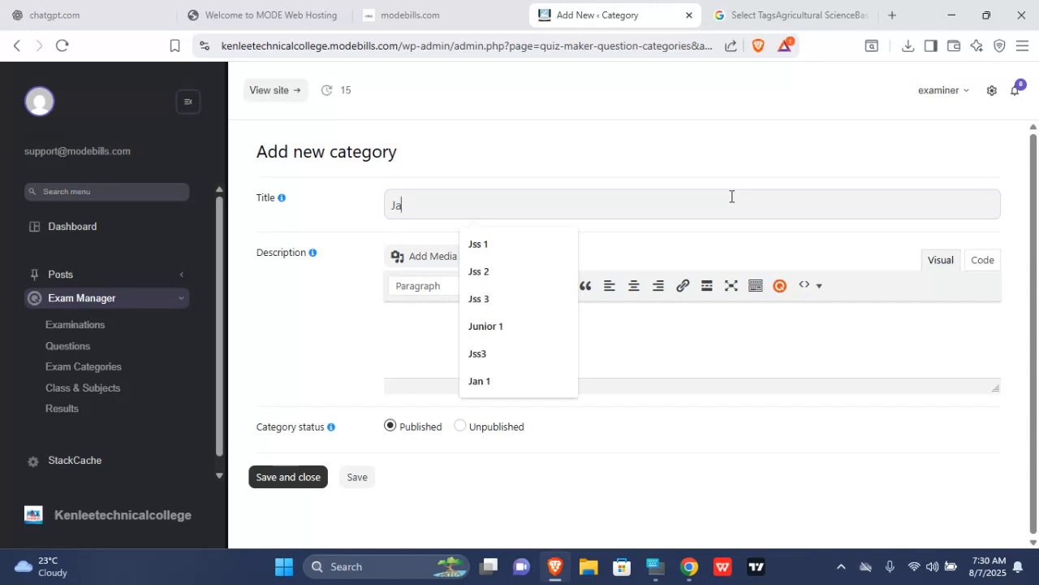
text(n 1)
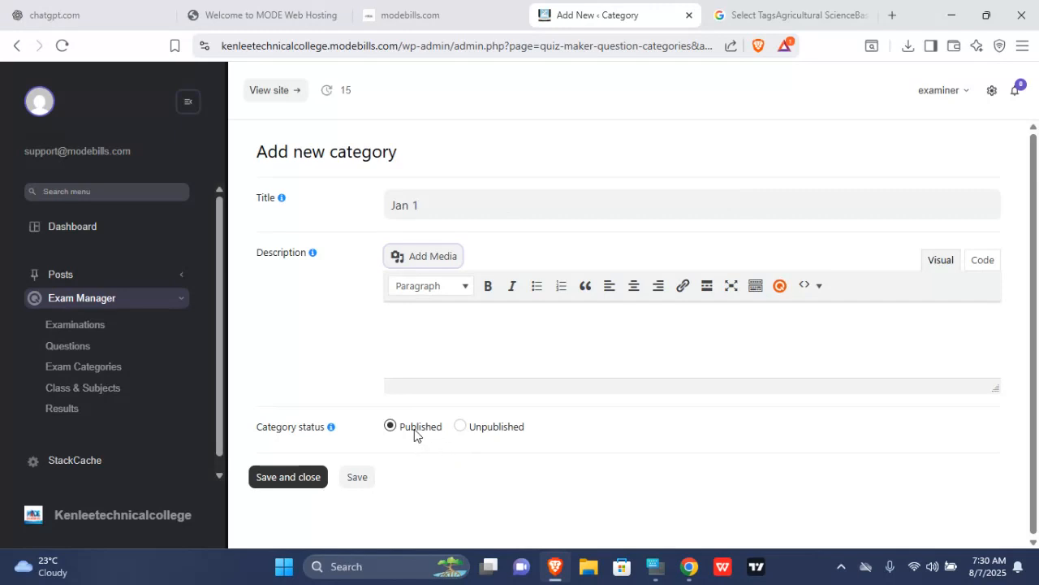
click(313, 479)
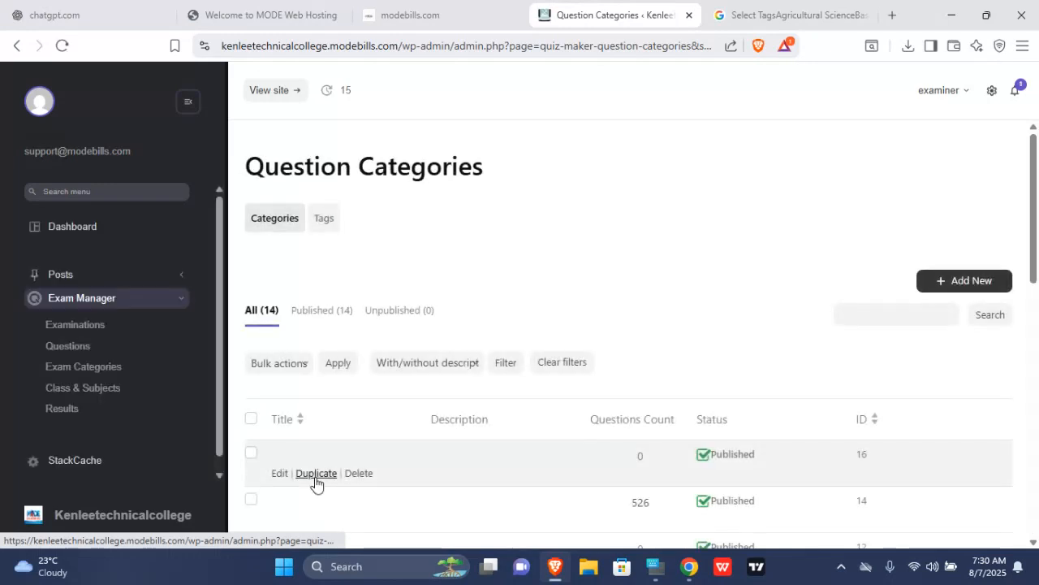
- Delete the Phonery subject from the question tags
click(325, 221)
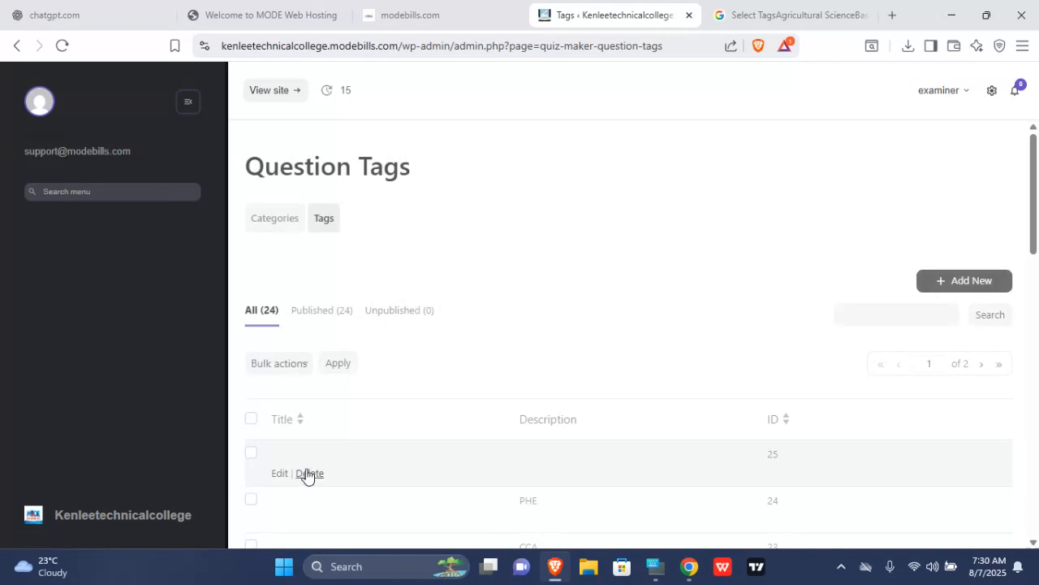
click(311, 474)
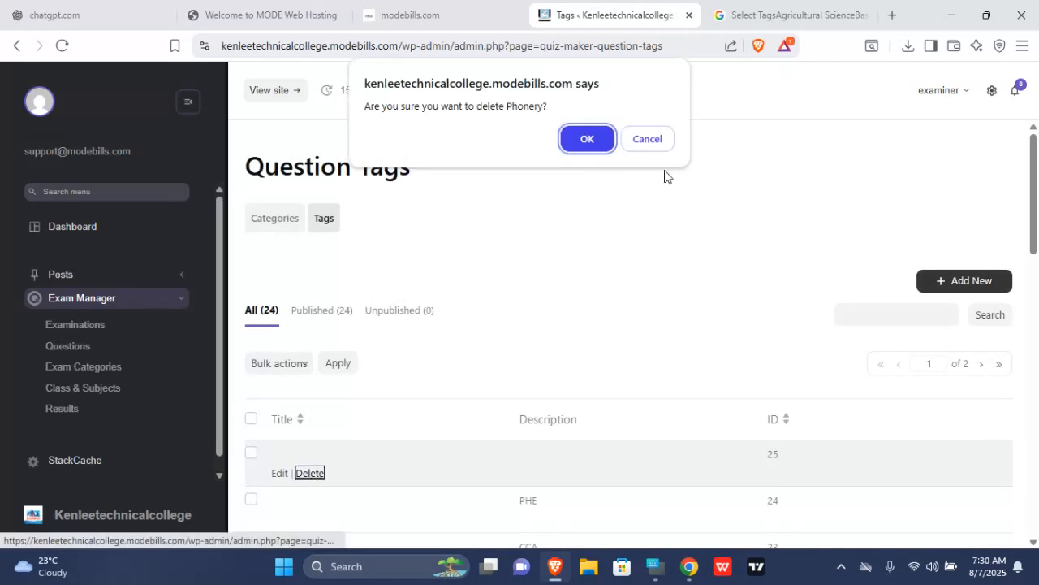
click(587, 138)
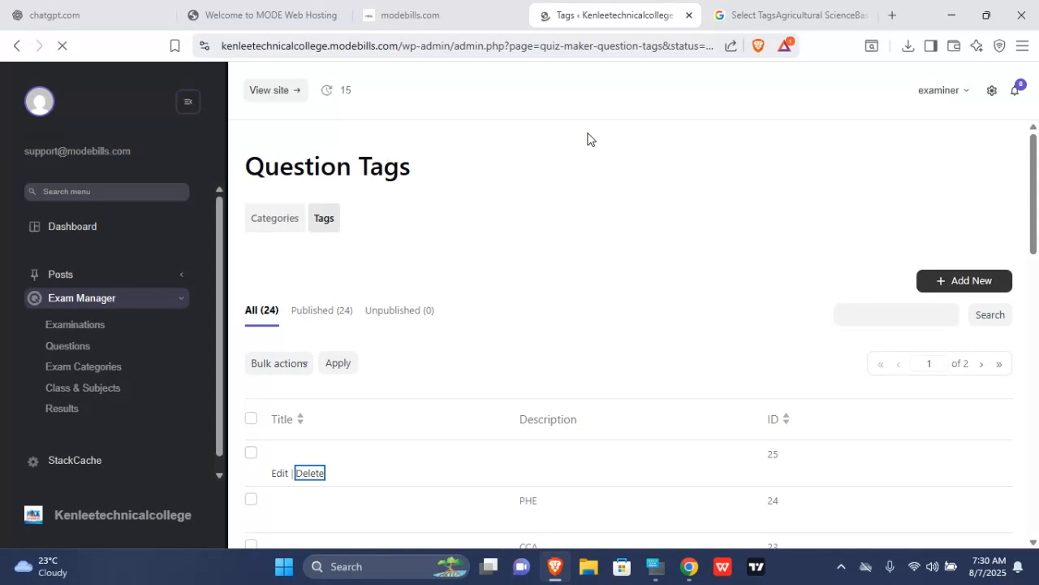
- Create a question tag titled "Phonetics" for the subject and save it
click(950, 281)
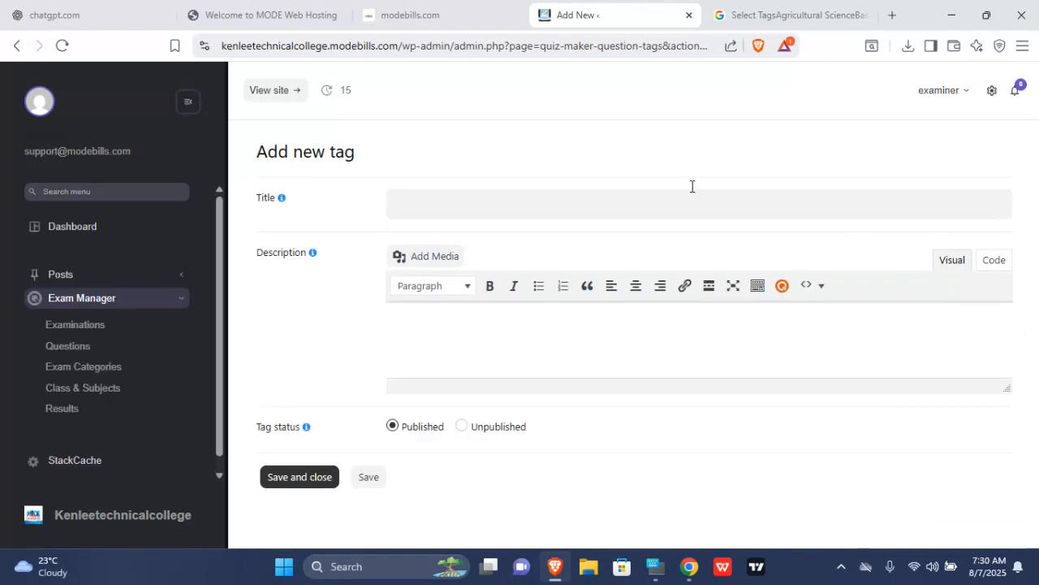
click(609, 200)
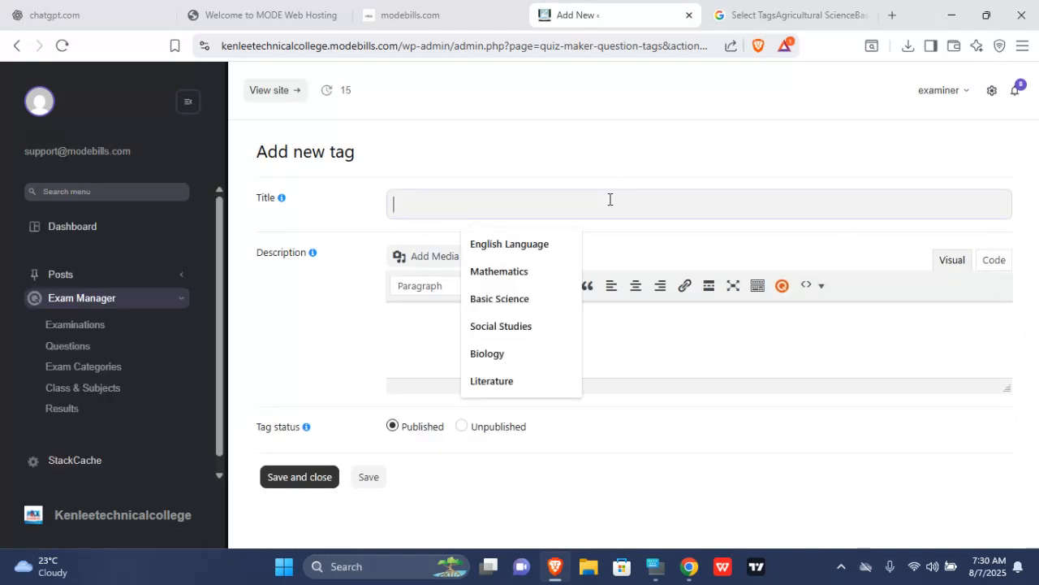
text(P)
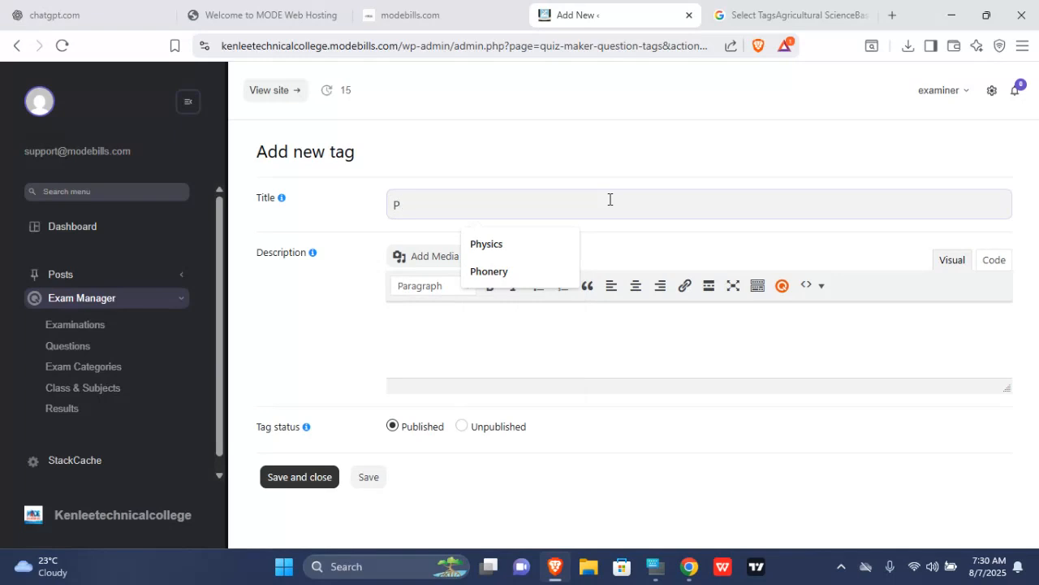
text(ho)
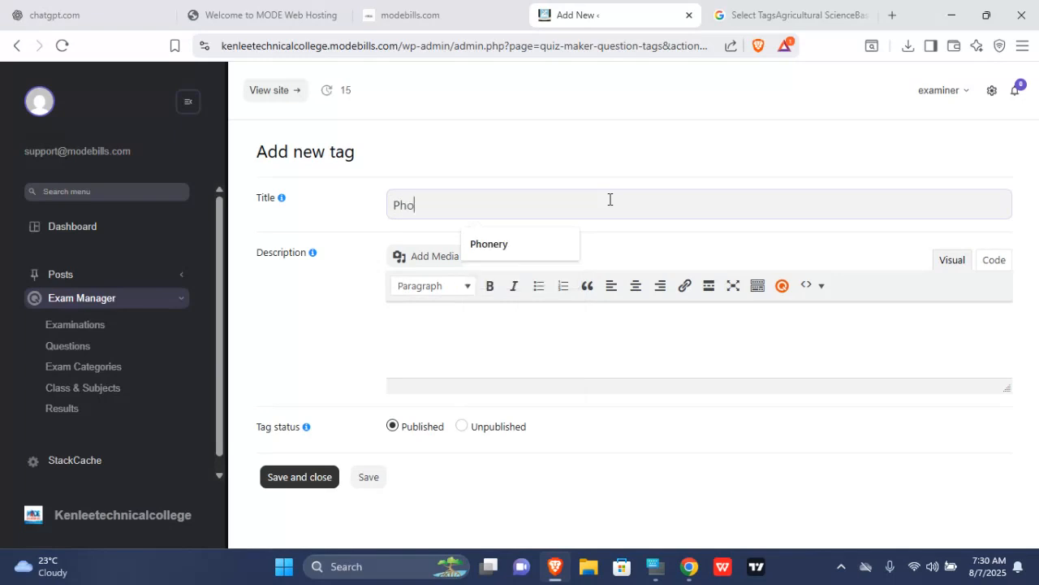
text(netics)
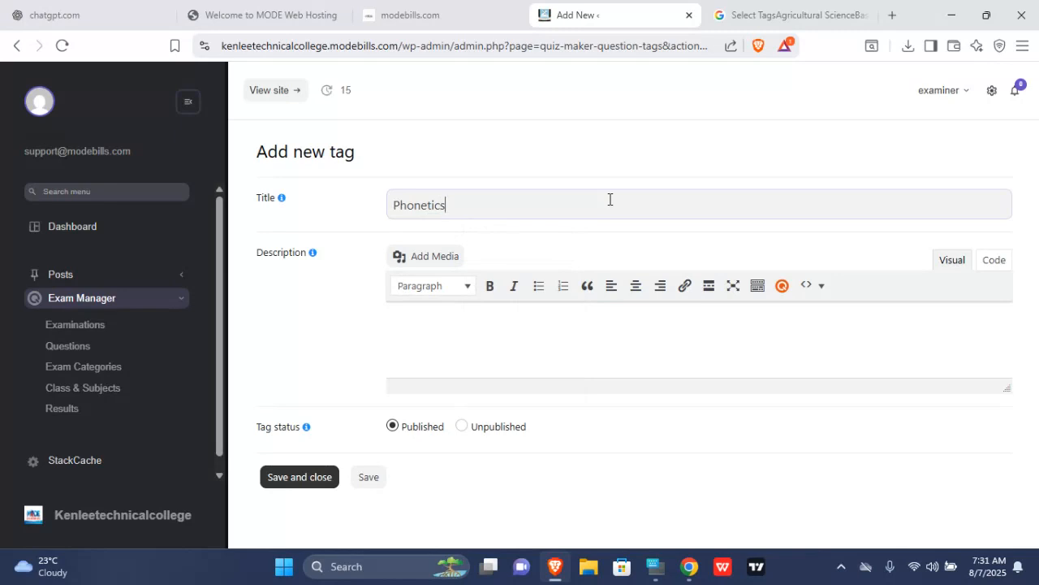
click(315, 485)
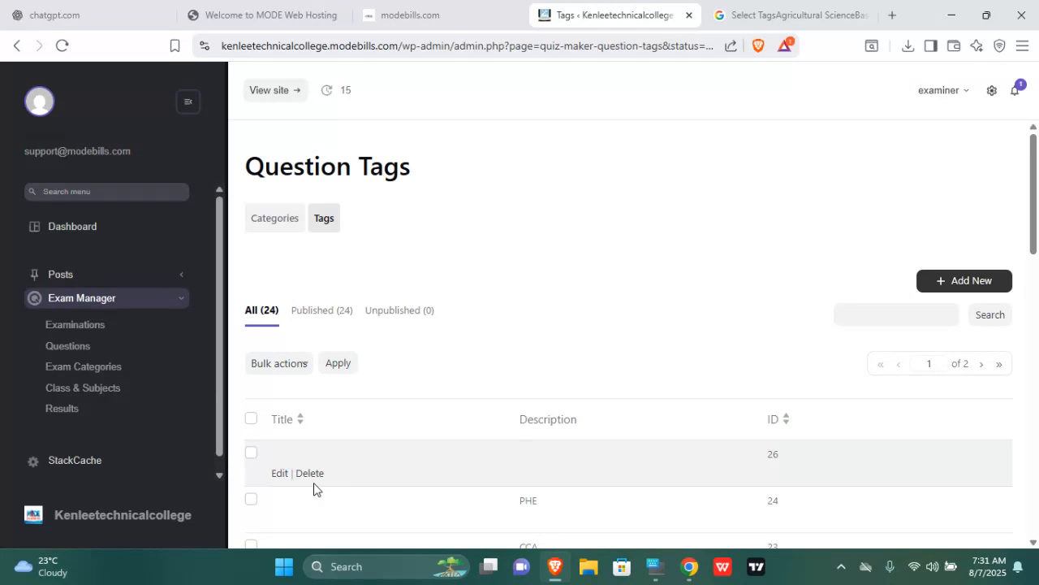
- Start a new question from the Exam Manager's Questions list and place the cursor in the question editor
click(84, 346)
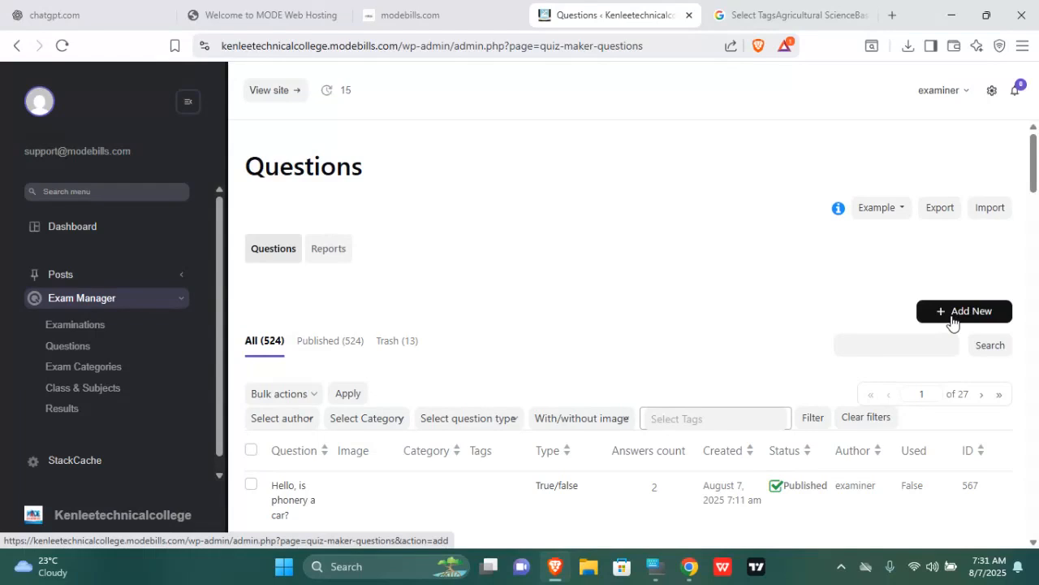
click(952, 317)
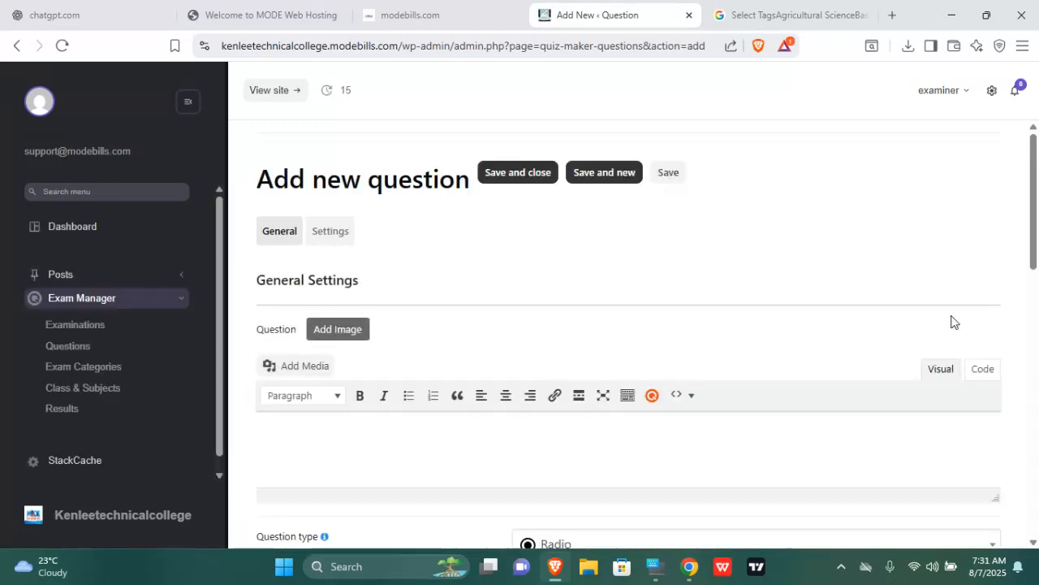
mouse_move(1035, 173)
mouse_down()
mouse_move(1034, 199)
mouse_move(1034, 180)
mouse_up()
click(463, 413)
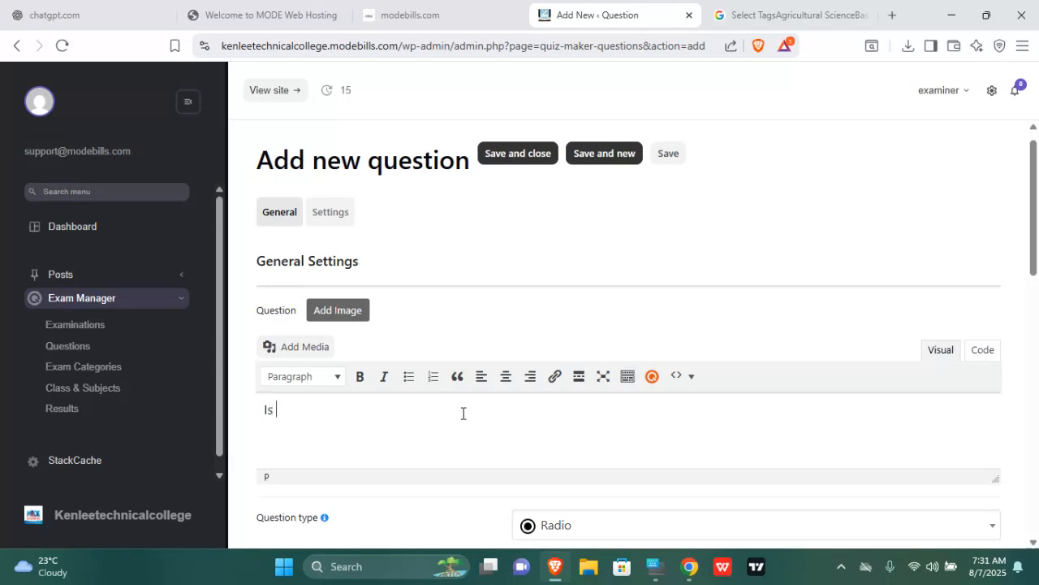
text(Is phont)
text(e)
key(BackSpace)
key(BackSpace)
key(BackSpace)
text(ne)
key(BackSpace)
key(BackSpace)
key(BackSpace)
key(BackSpace)
key(BackSpace)
text(Q)
key(BackSpace)
- Enter "What does phonetics deals with?" as the question text
text(What does phon)
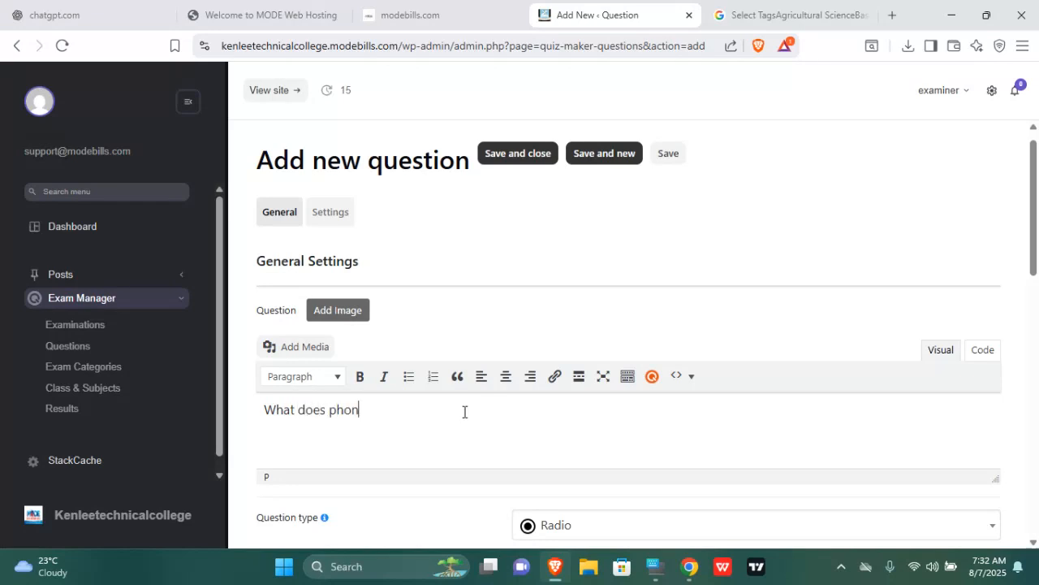
text(etics deals with?)
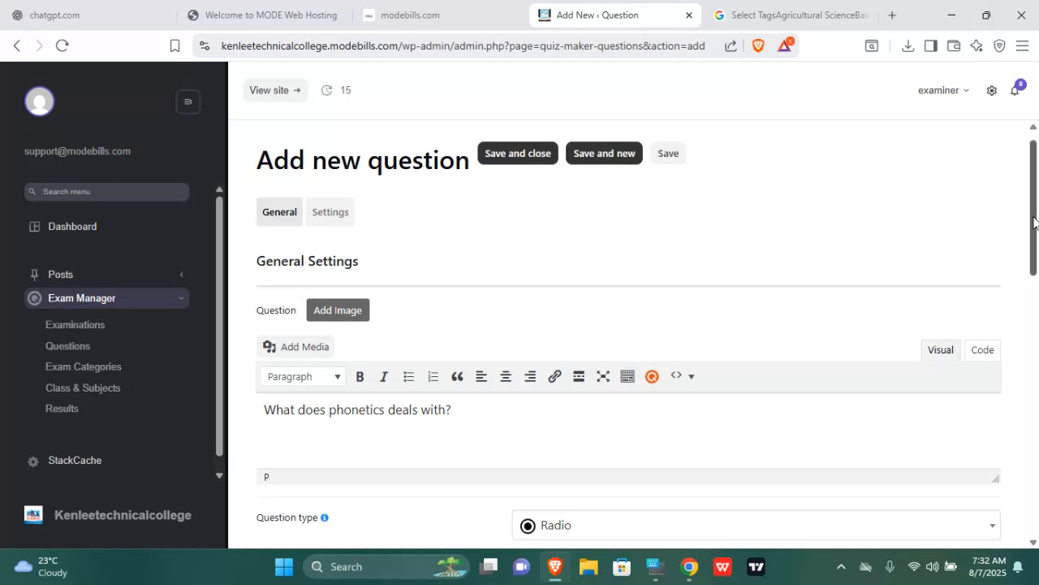
- Fill in the first answer as "People" and the second answer as "Voice" with keyword B
scroll(1034, 216, down, 2)
scroll(1035, 216, down, 3)
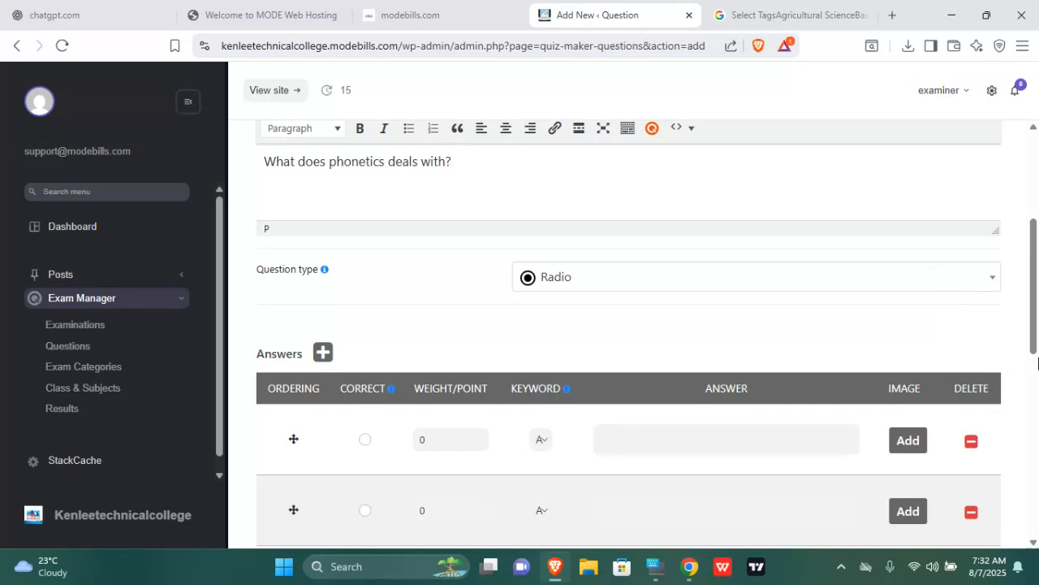
scroll(1037, 340, down, 1)
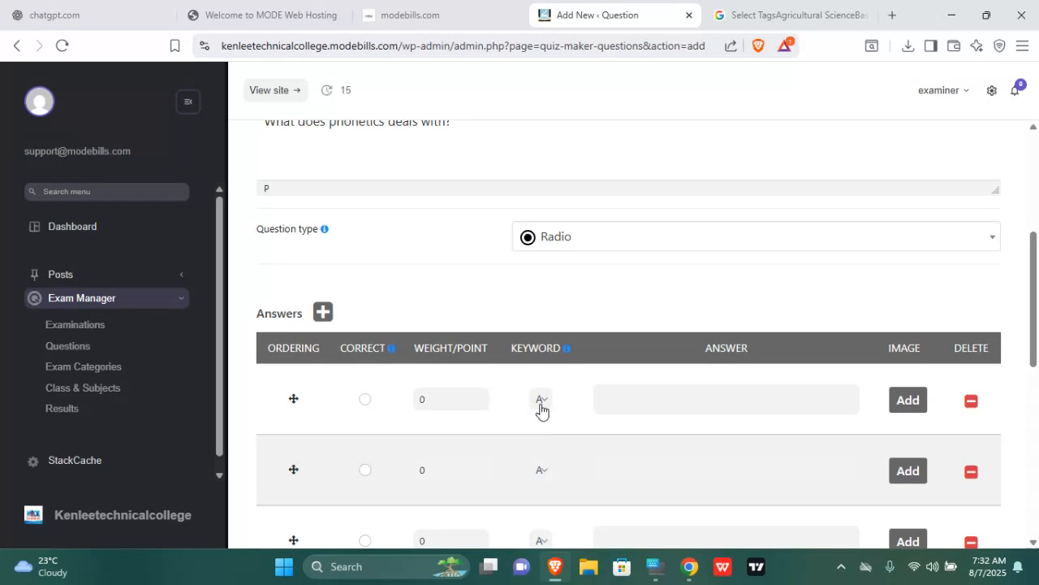
click(733, 391)
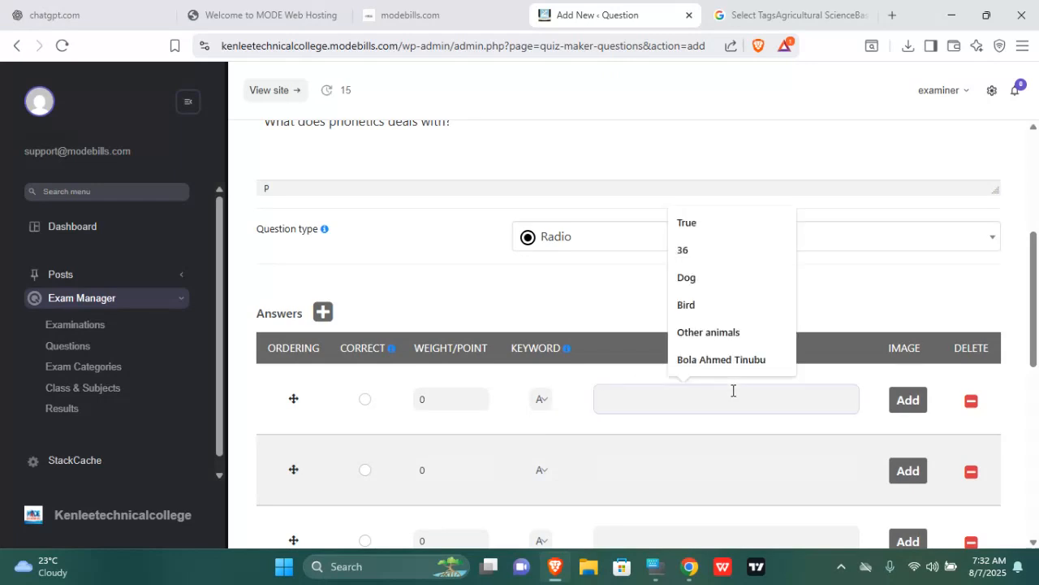
text(People)
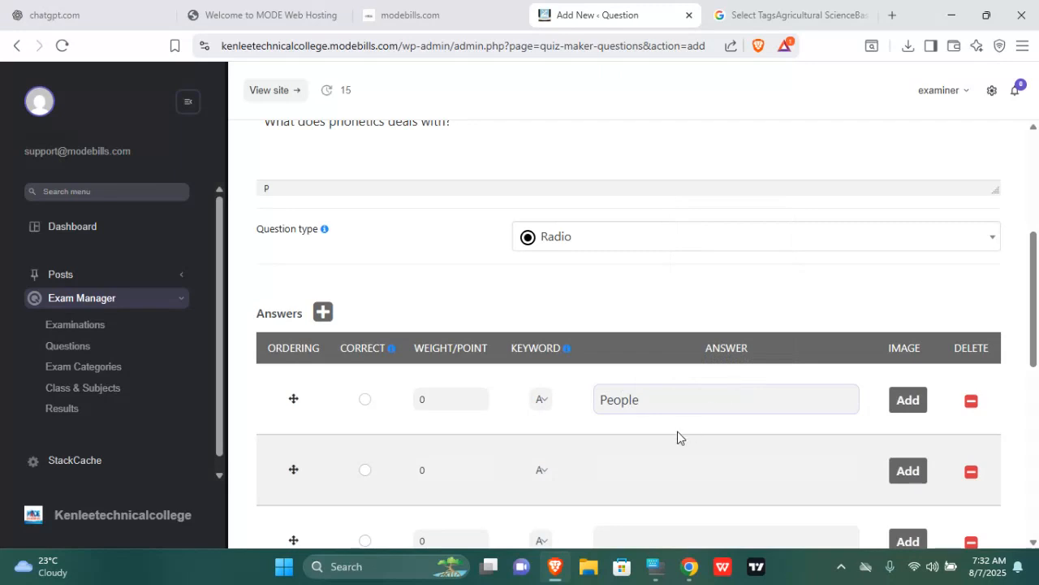
click(549, 476)
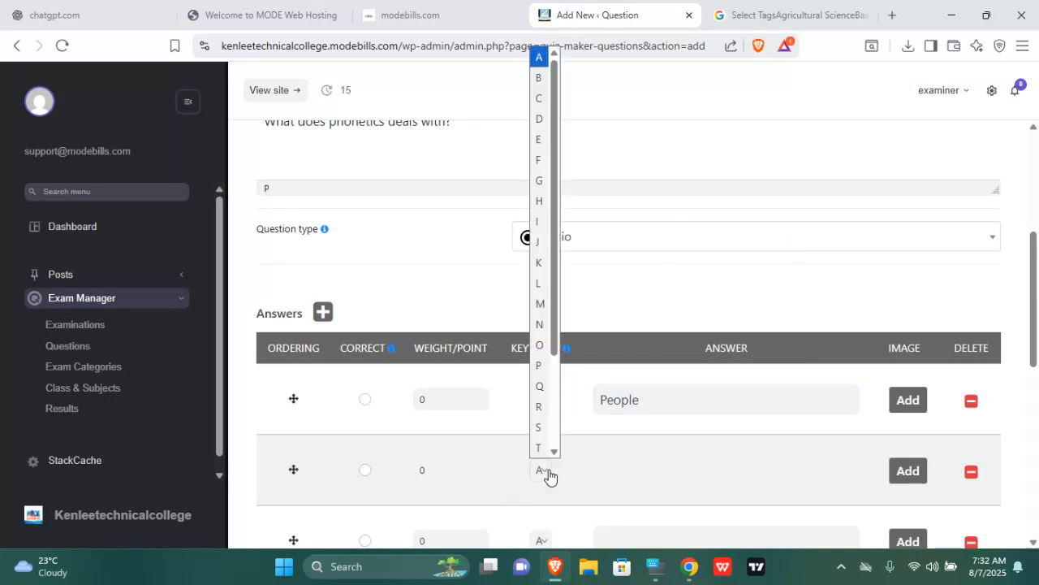
click(540, 81)
click(672, 466)
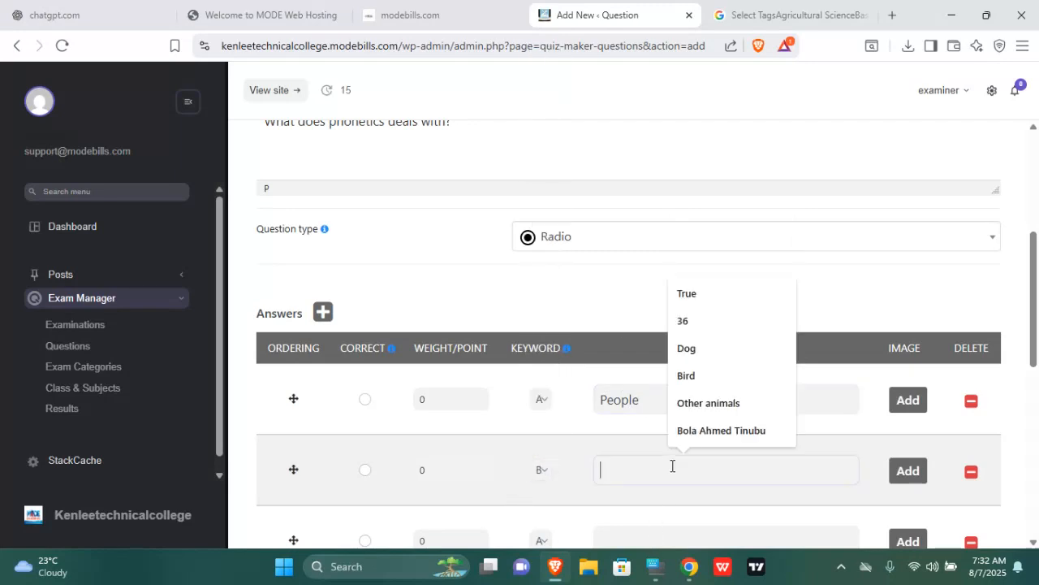
text(Voice)
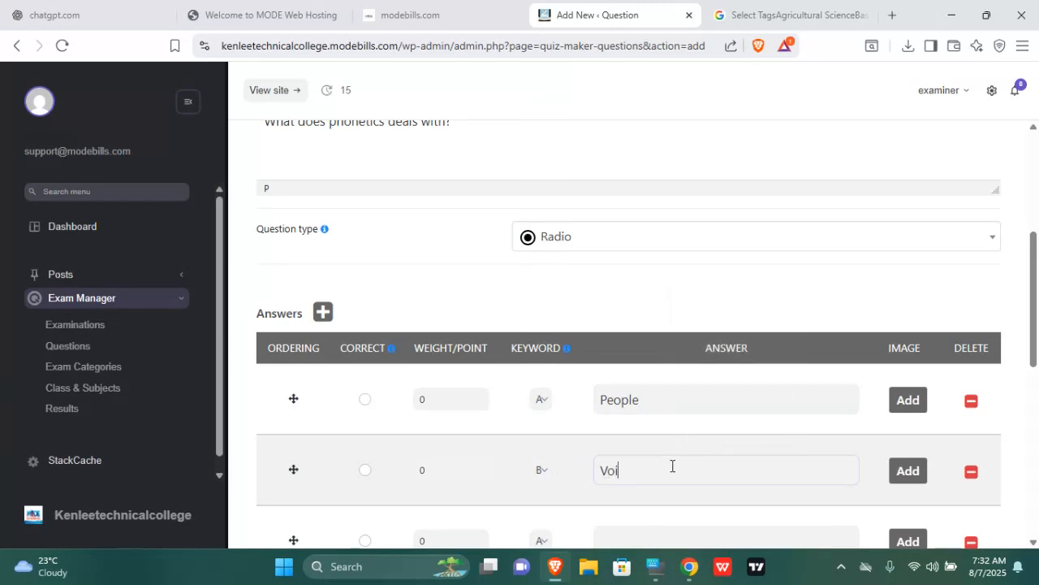
- Assign keyword C to the third answer and enter "Sounds" as its text
click(541, 539)
click(540, 164)
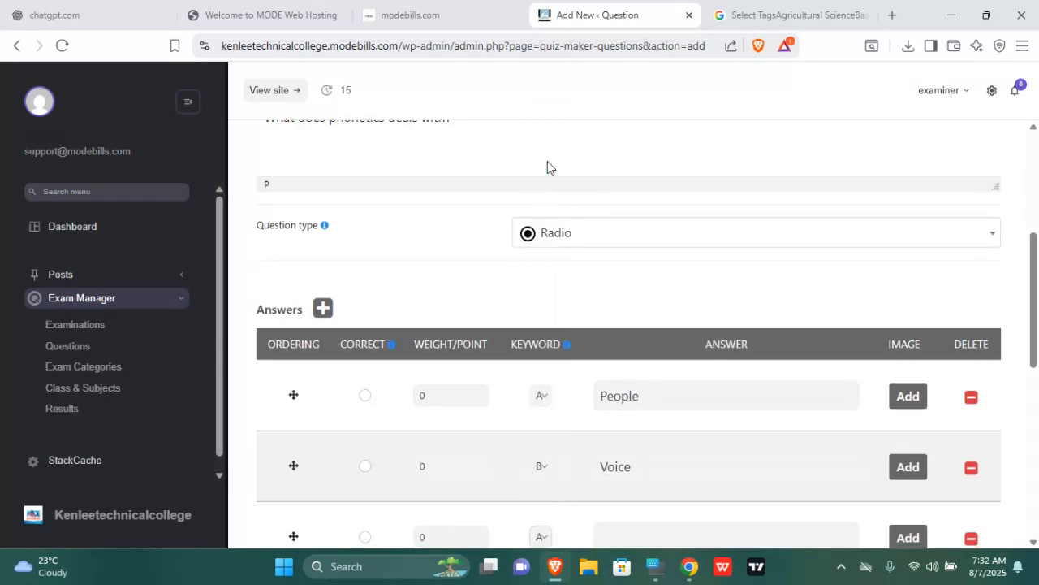
click(614, 533)
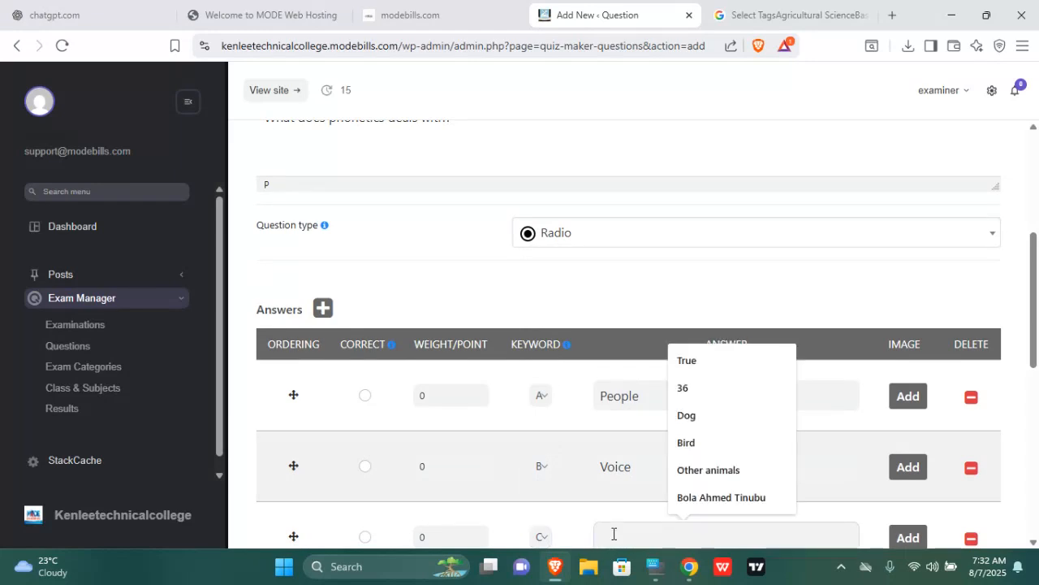
text(Sounds)
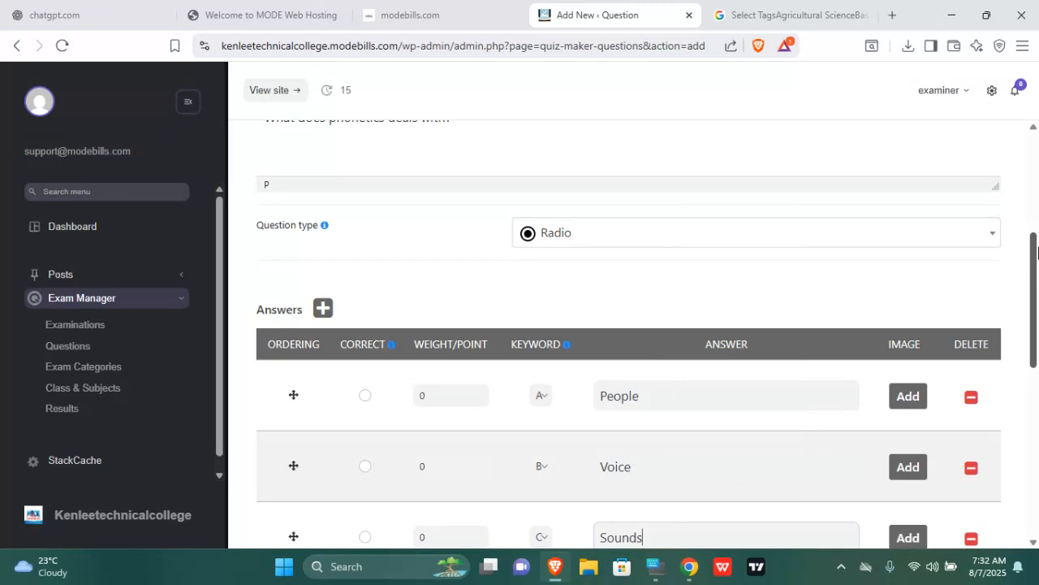
- Assign keyword D to the fourth answer and enter "Animals" as its text
scroll(1033, 270, down, 3)
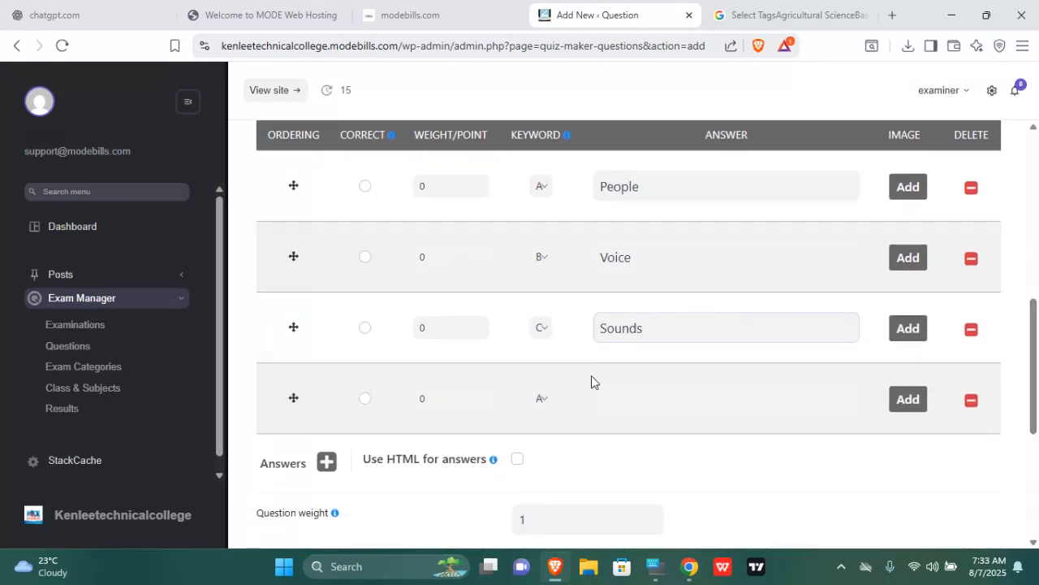
click(545, 406)
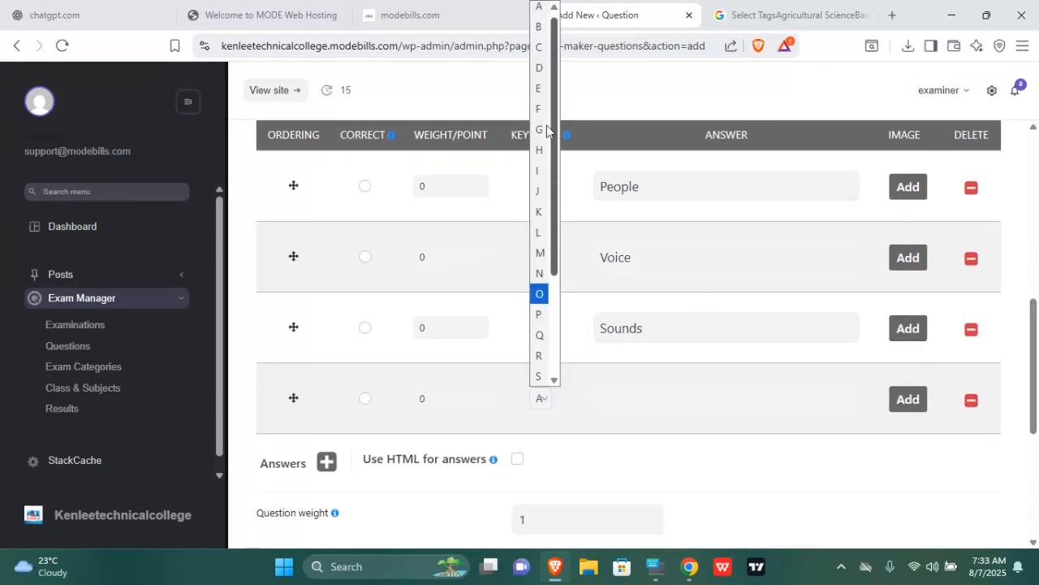
click(537, 83)
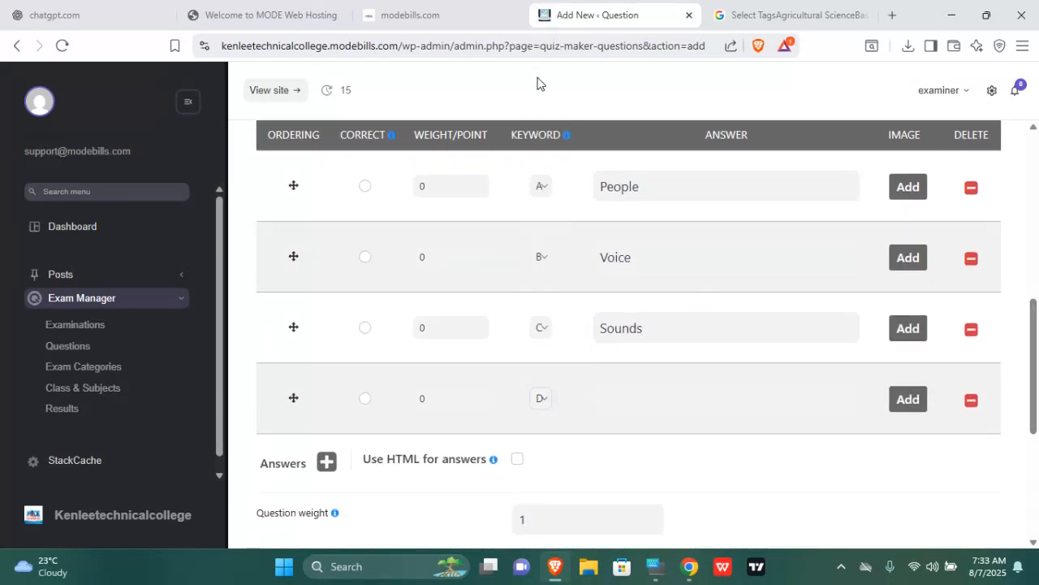
click(623, 394)
text(Animals)
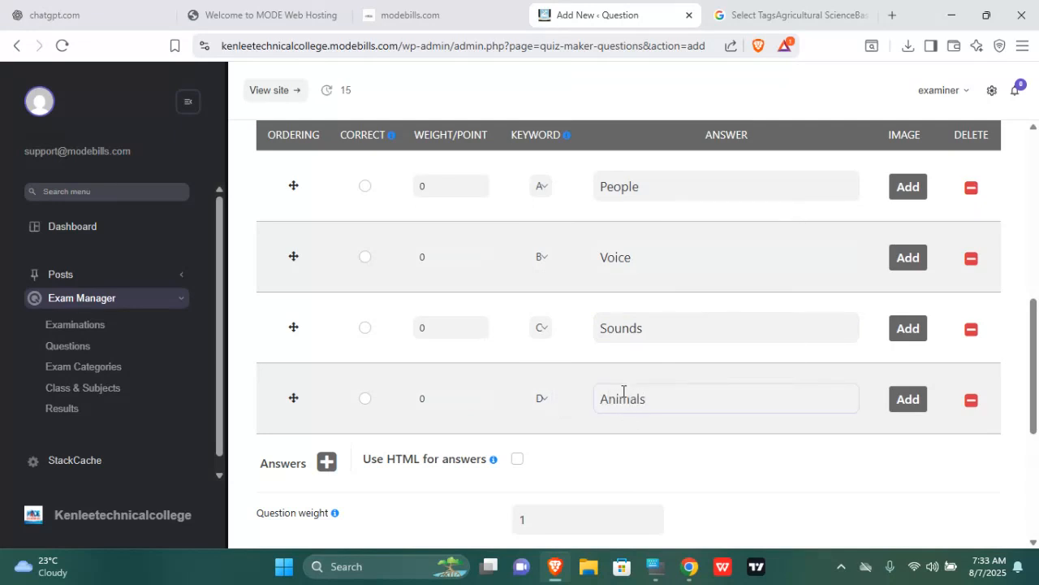
- Add a fifth answer row with keyword E and delete that row again
click(326, 462)
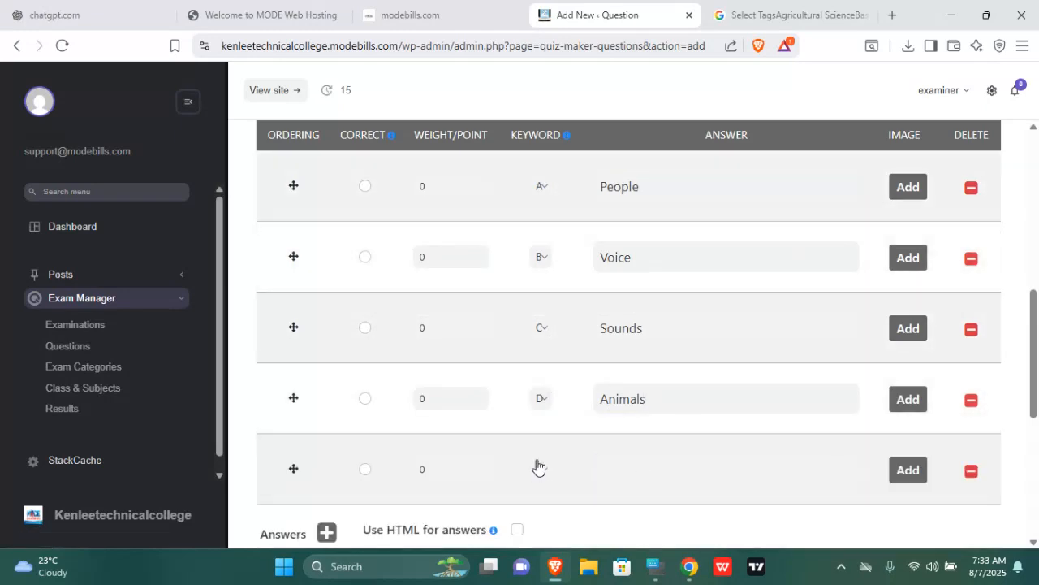
click(541, 471)
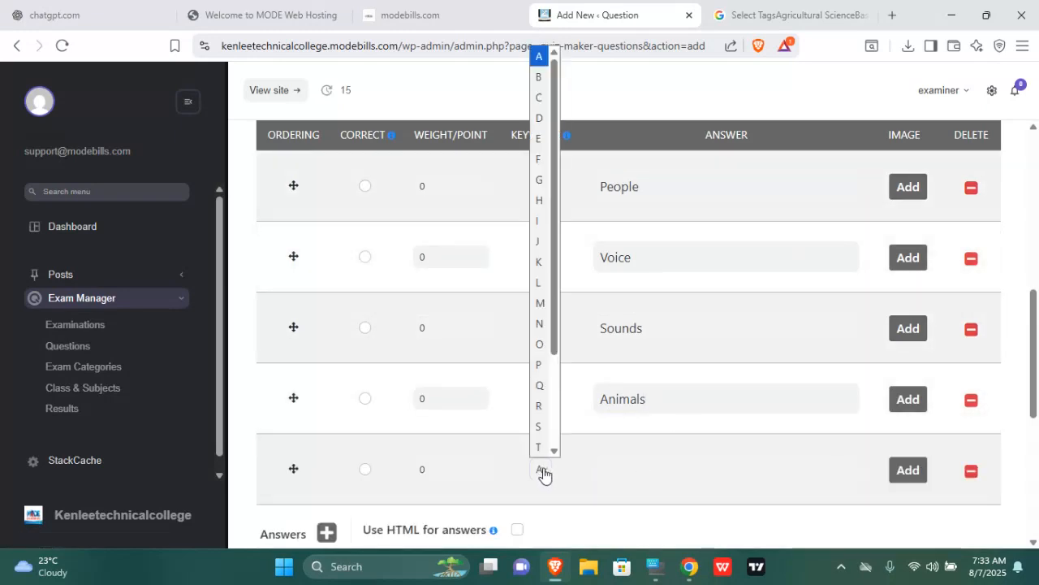
click(541, 140)
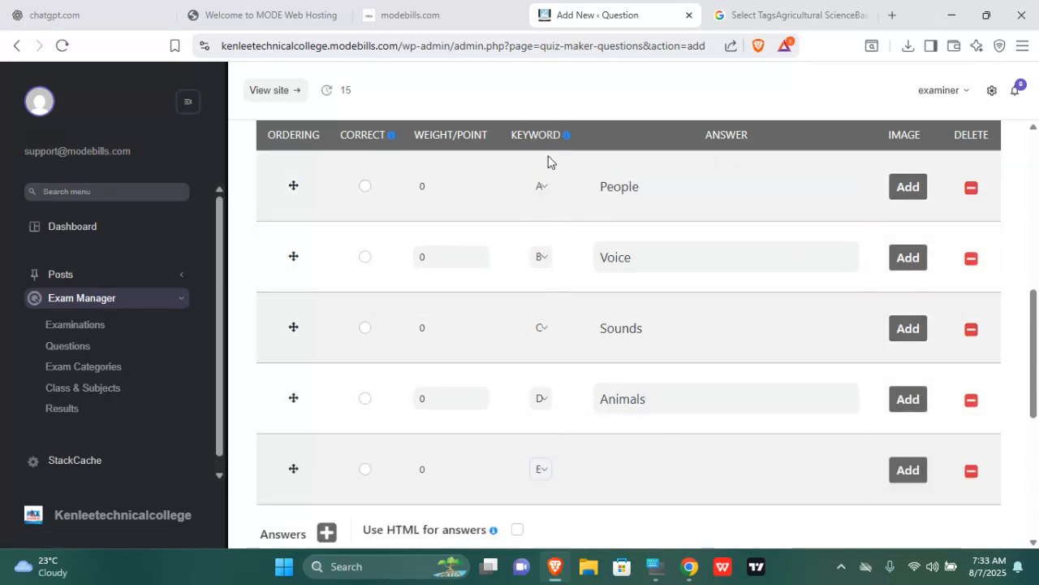
click(972, 471)
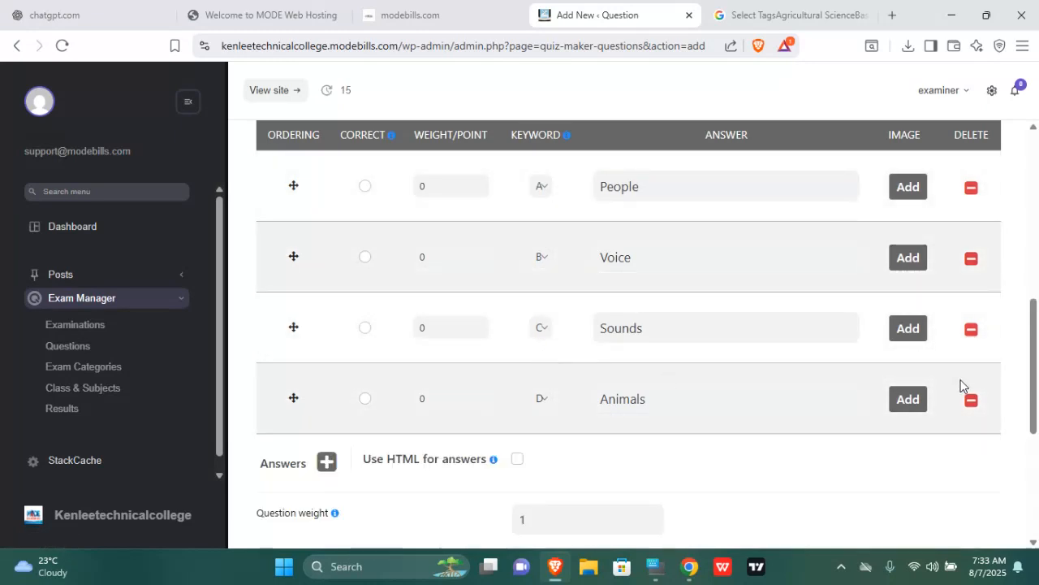
- Delete the "Animals" answer row and mark "Sounds" as the correct answer
click(970, 400)
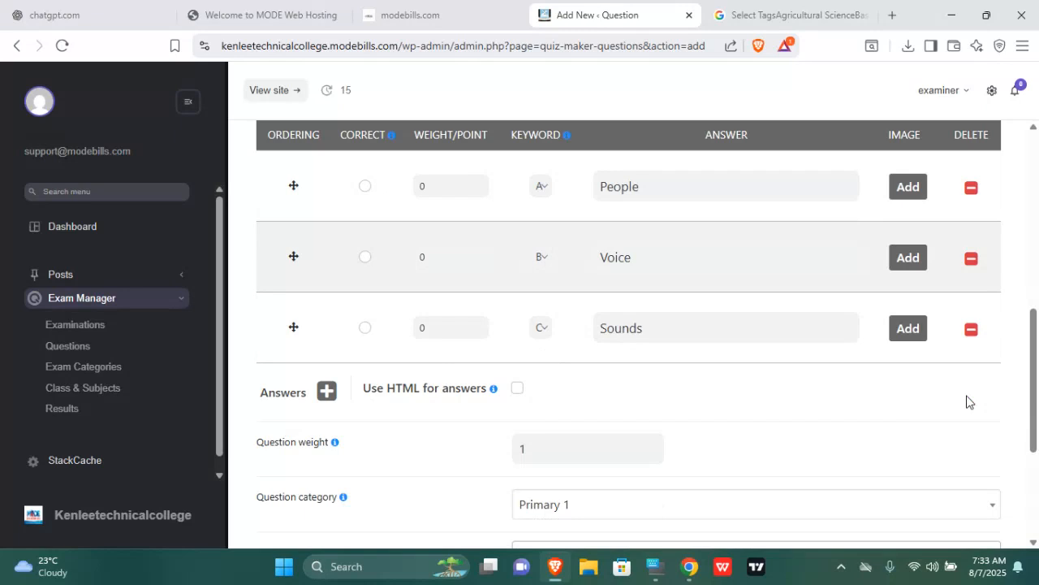
click(366, 328)
- Set the question category to Jan 1
drag(1035, 335, 1036, 363)
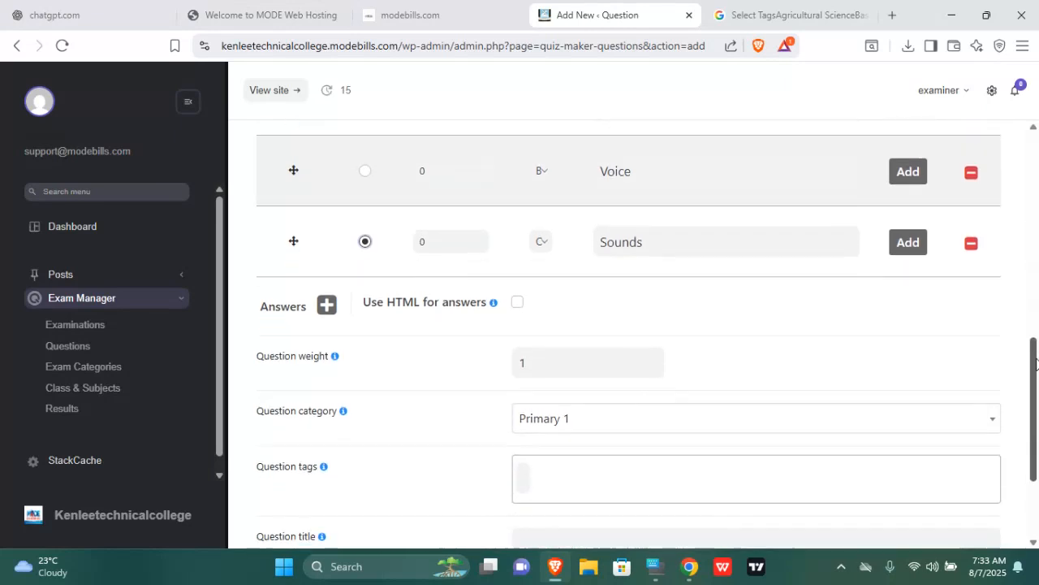
click(591, 426)
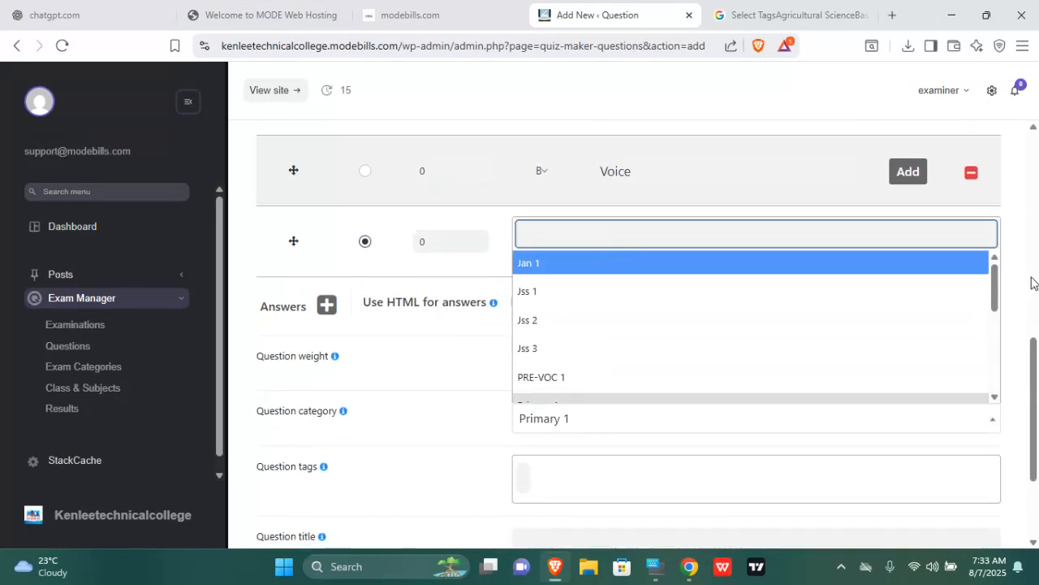
drag(995, 286, 997, 235)
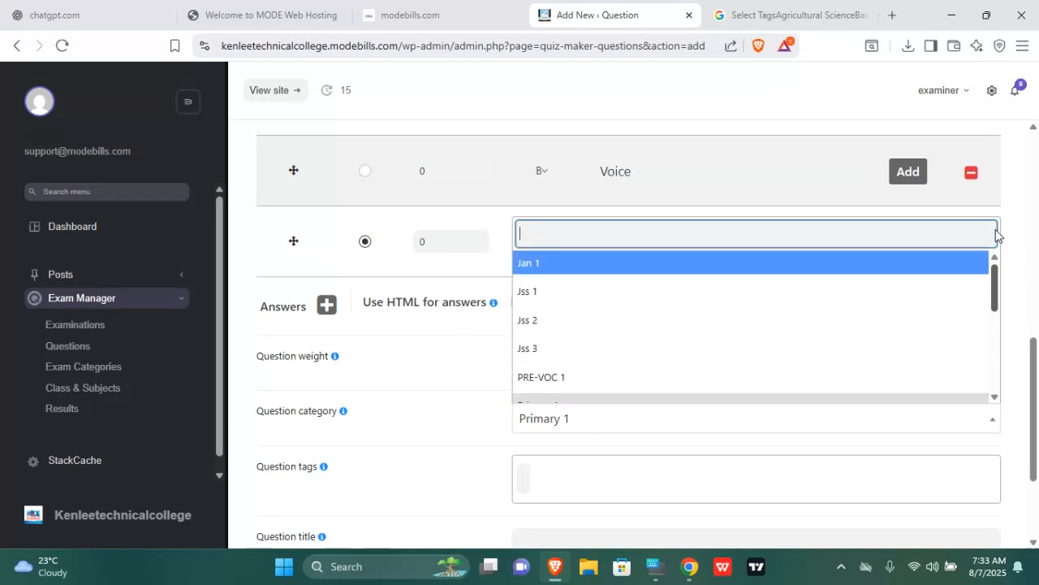
click(766, 262)
- Tag the question with the Phonetics subject, leaving the question title empty
scroll(961, 432, down, 2)
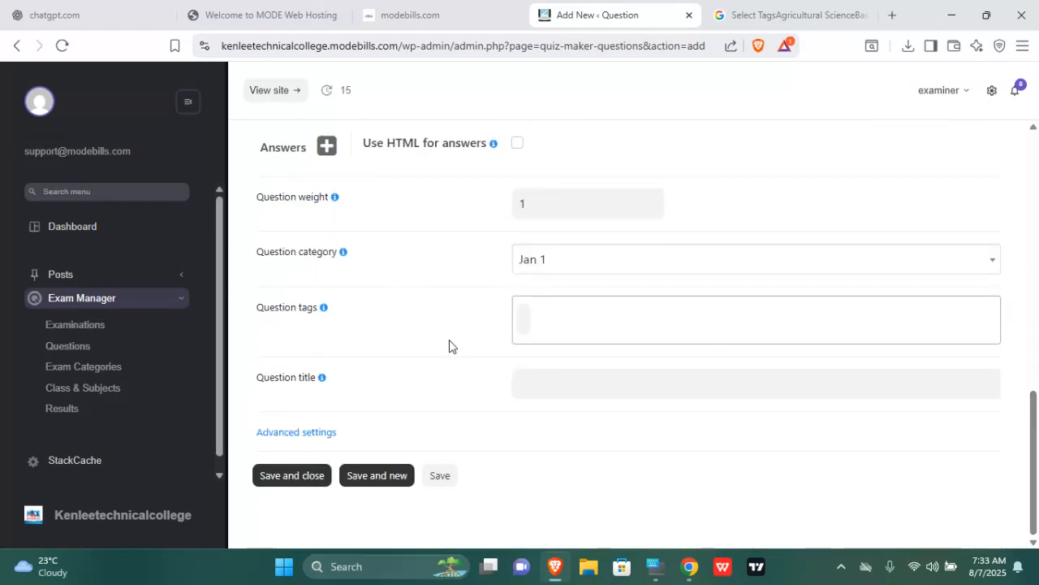
click(526, 316)
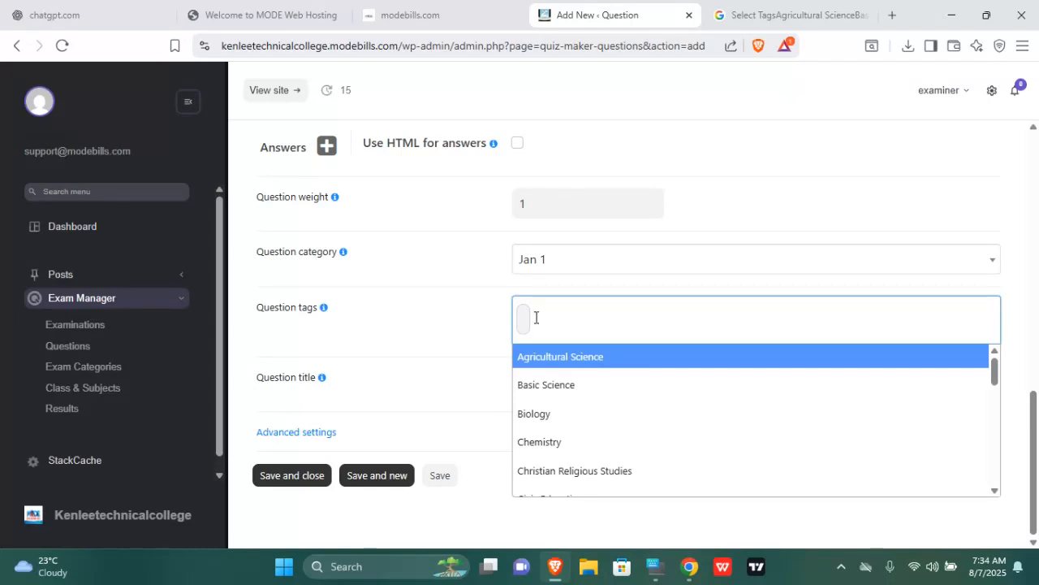
drag(995, 372, 978, 216)
text(ph)
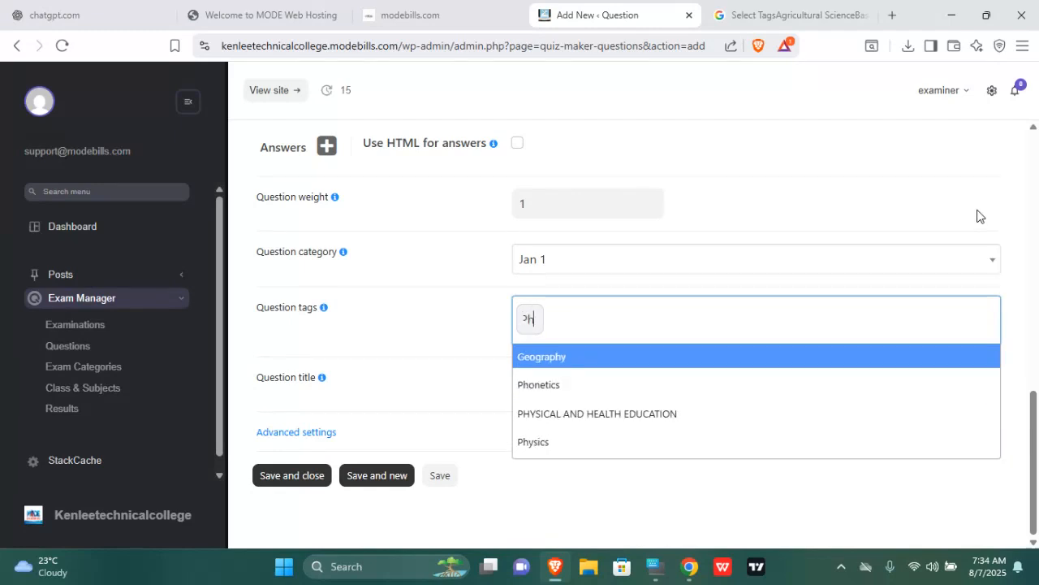
click(597, 395)
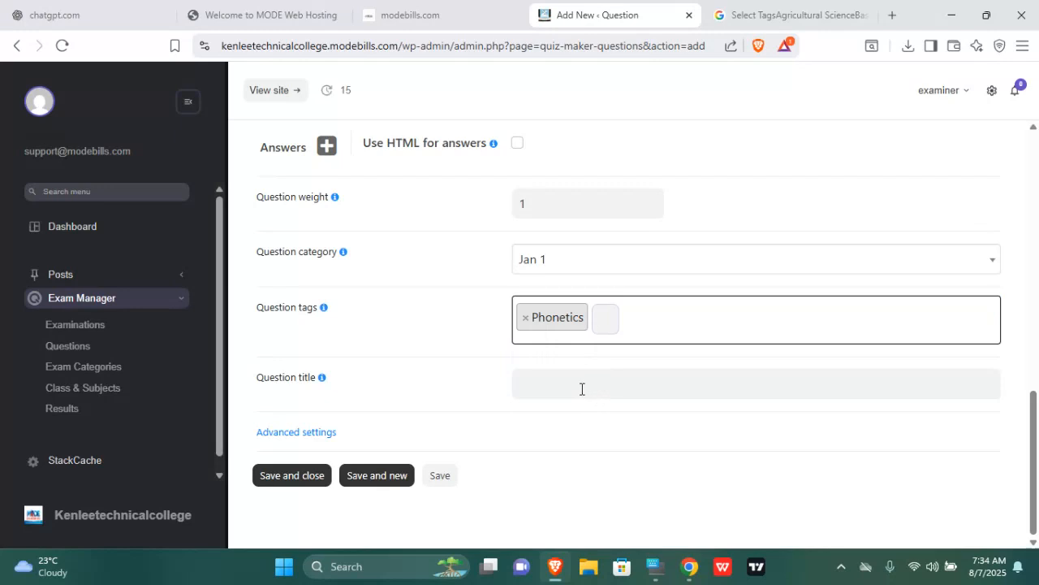
click(582, 388)
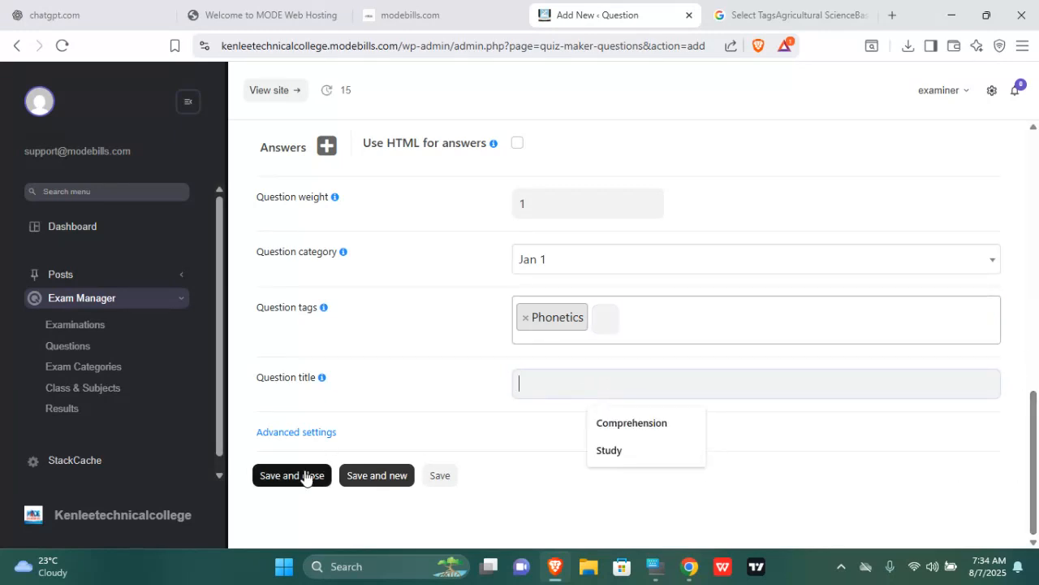
click(1003, 474)
- Change the question type to Checkbox (Multiple)
drag(1038, 488, 1009, 336)
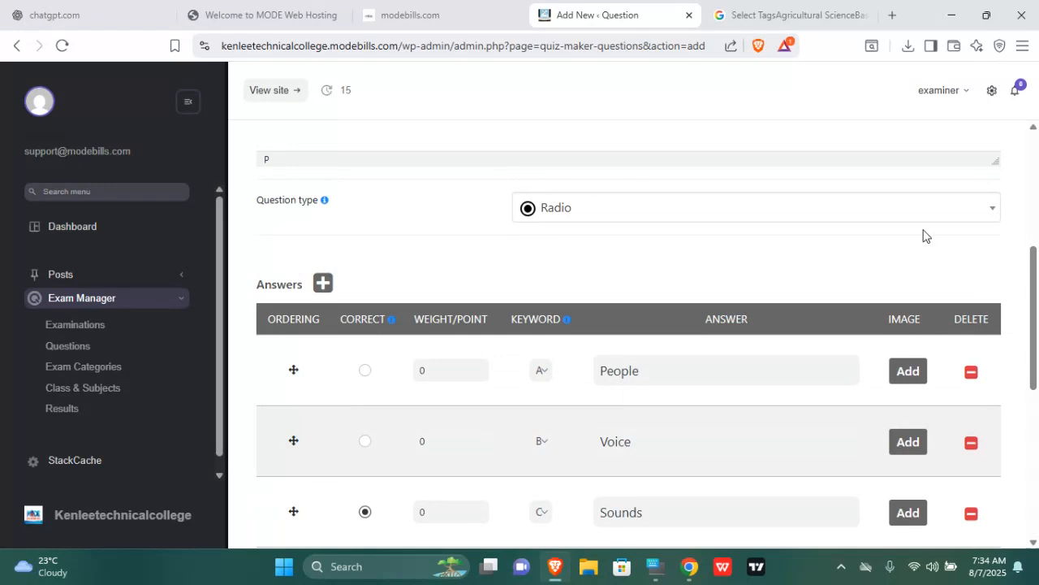
click(850, 205)
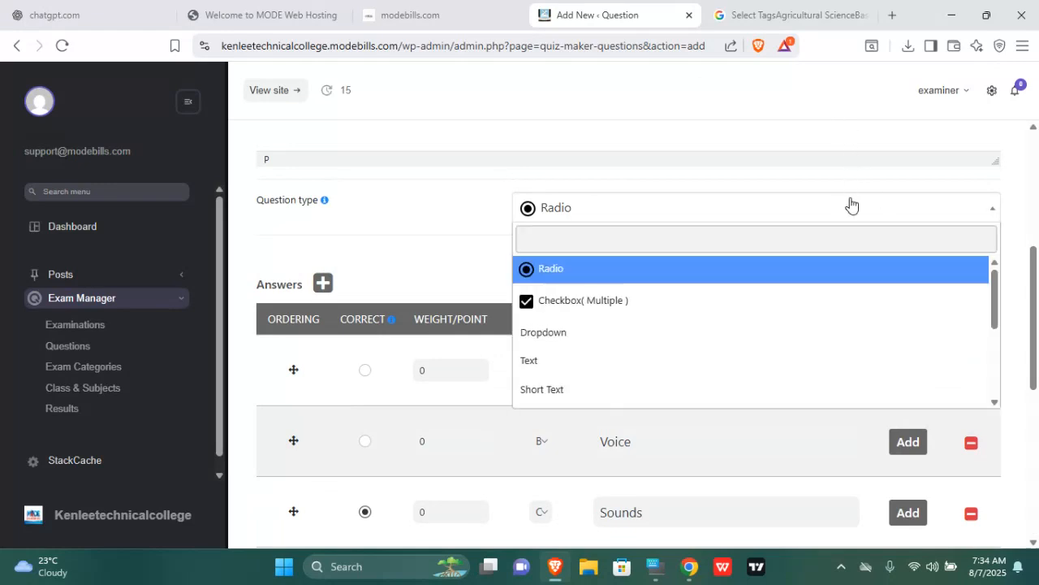
click(665, 303)
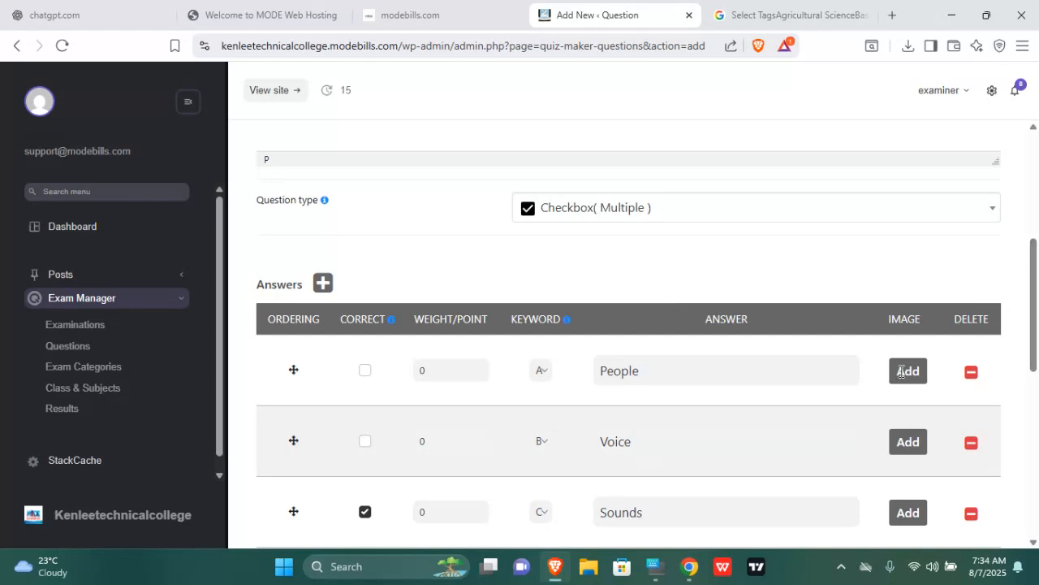
- Mark "Voice" as an additional correct answer alongside "Sounds" and unmark it again
scroll(1038, 345, down, 2)
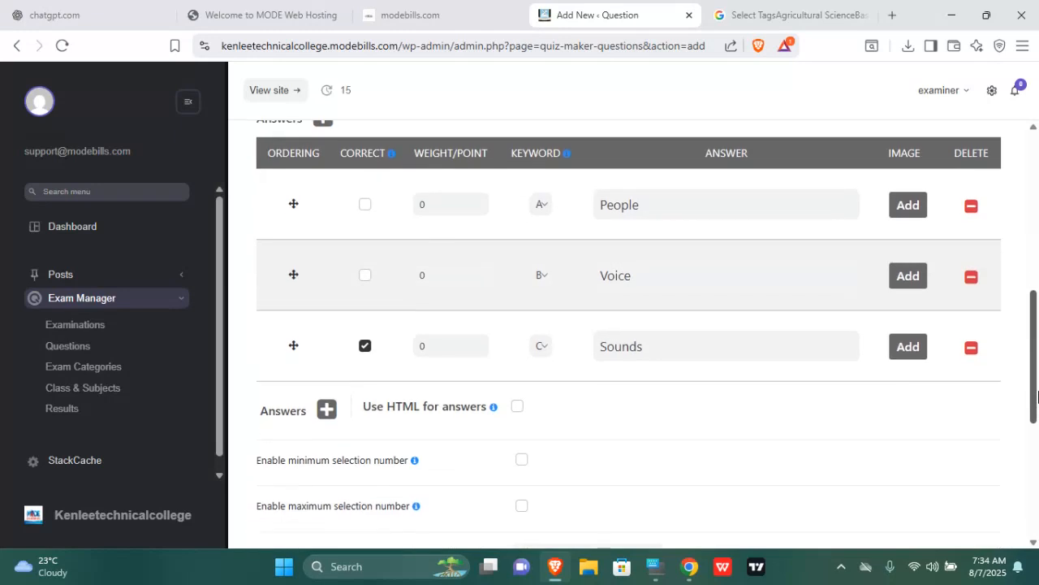
click(365, 276)
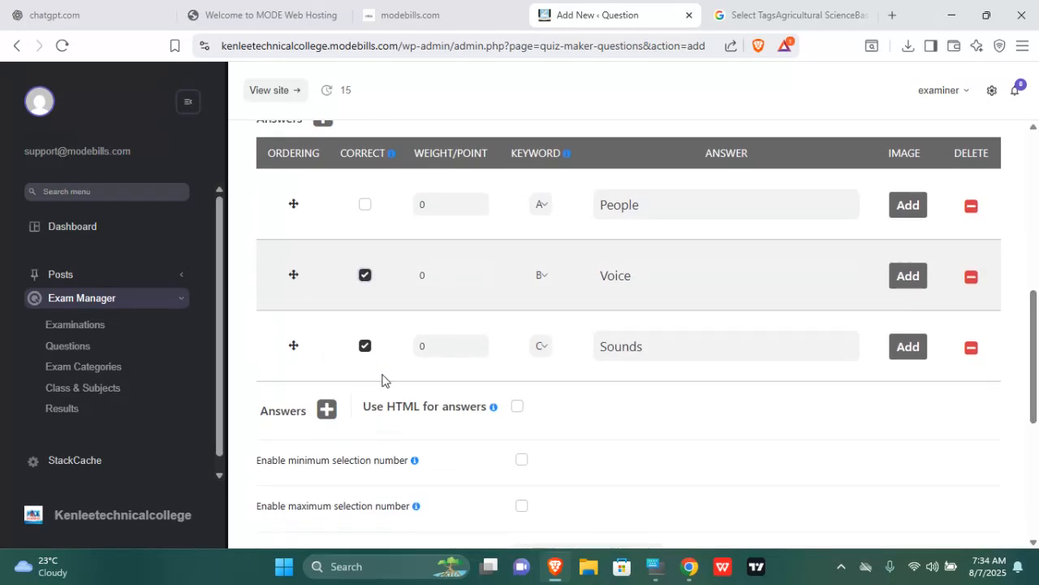
click(366, 276)
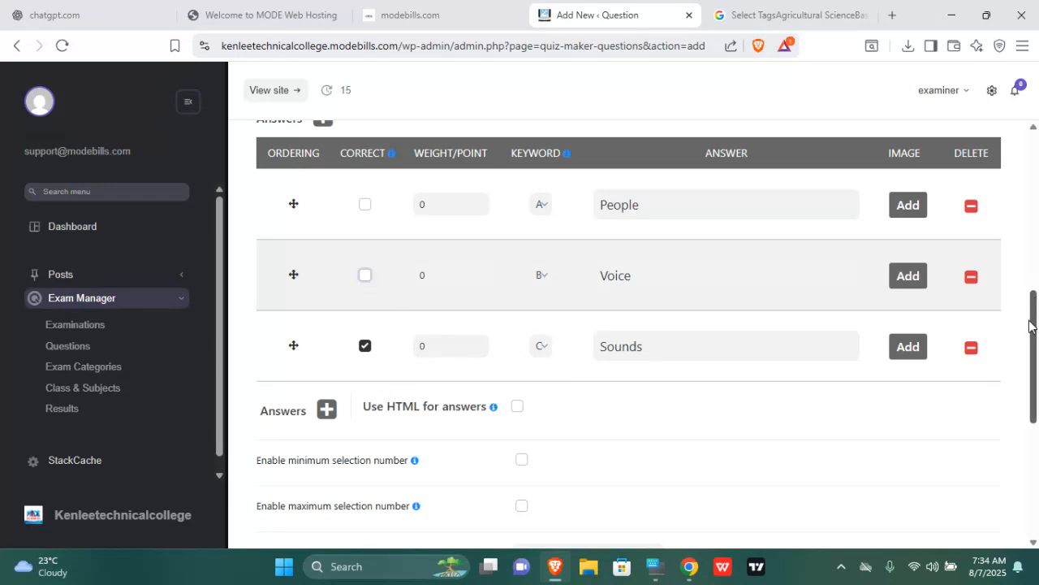
- Change the question type from multiple checkboxes to Dropdown
scroll(1029, 325, up, 5)
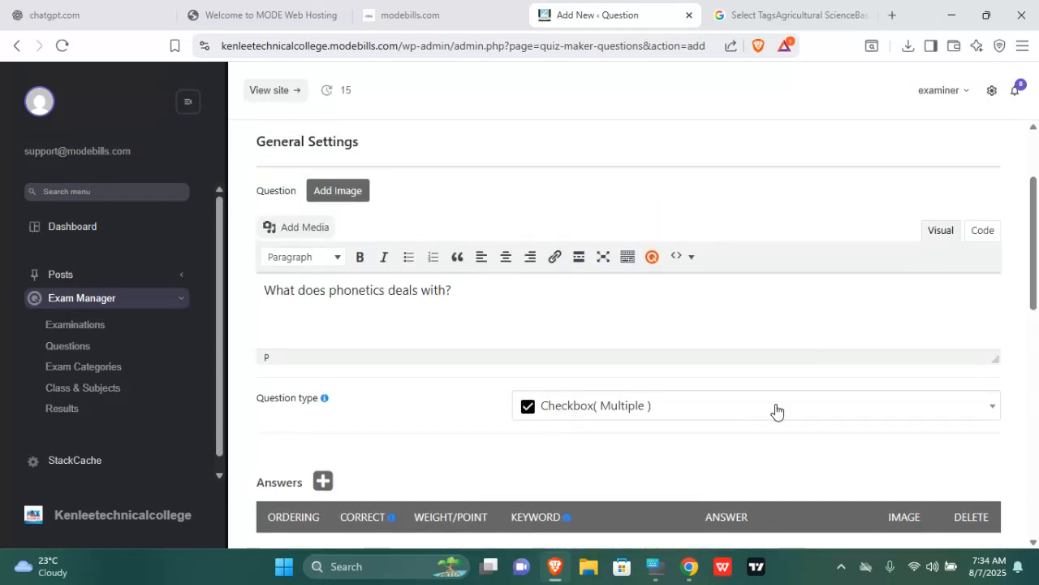
click(776, 411)
click(655, 321)
drag(1037, 302, 1037, 387)
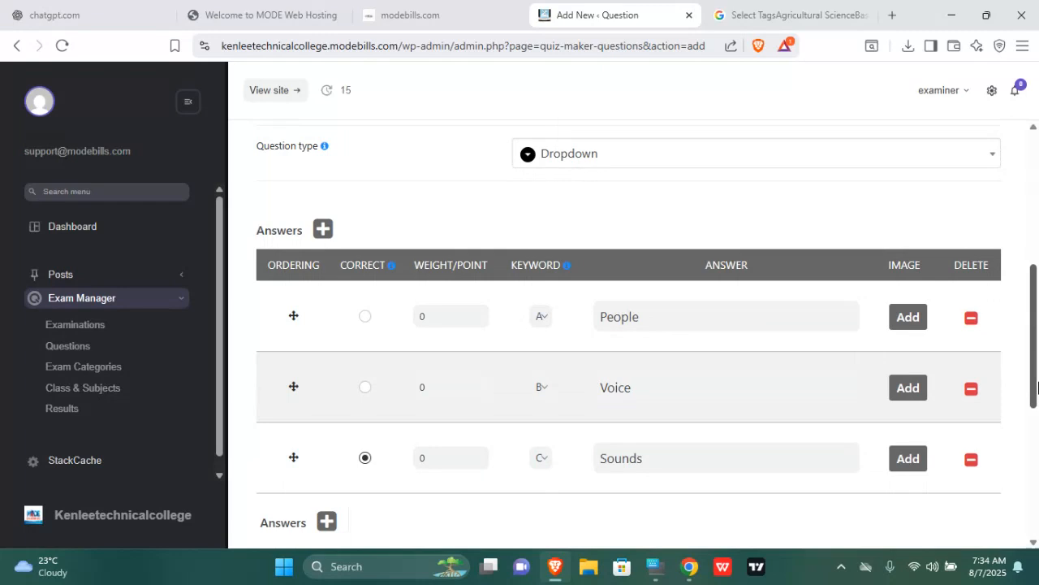
- Change the question type to Text, with "Sounds" as the answer and "Fill your answer here" as the placeholder
click(763, 162)
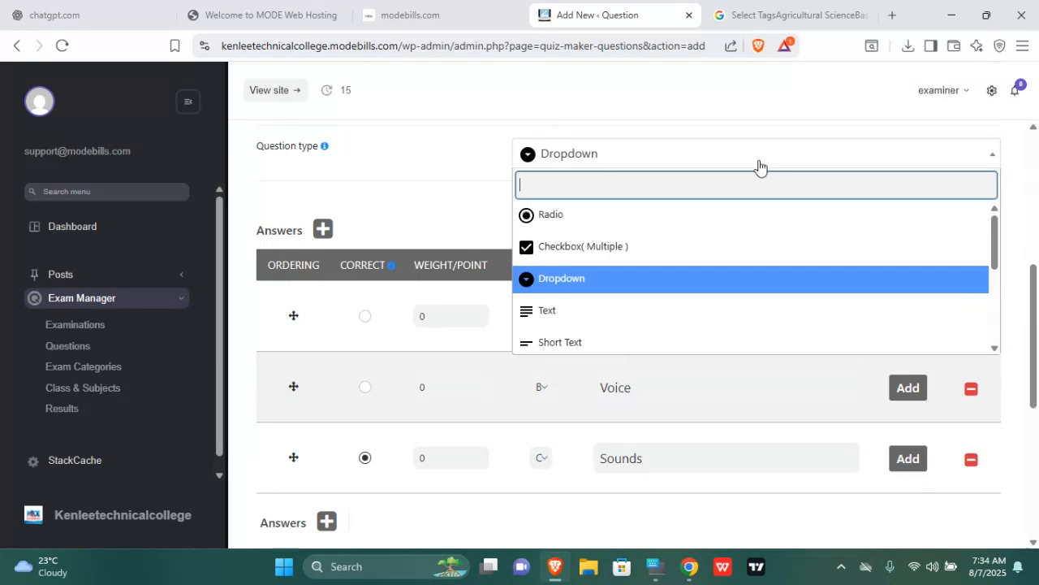
click(587, 315)
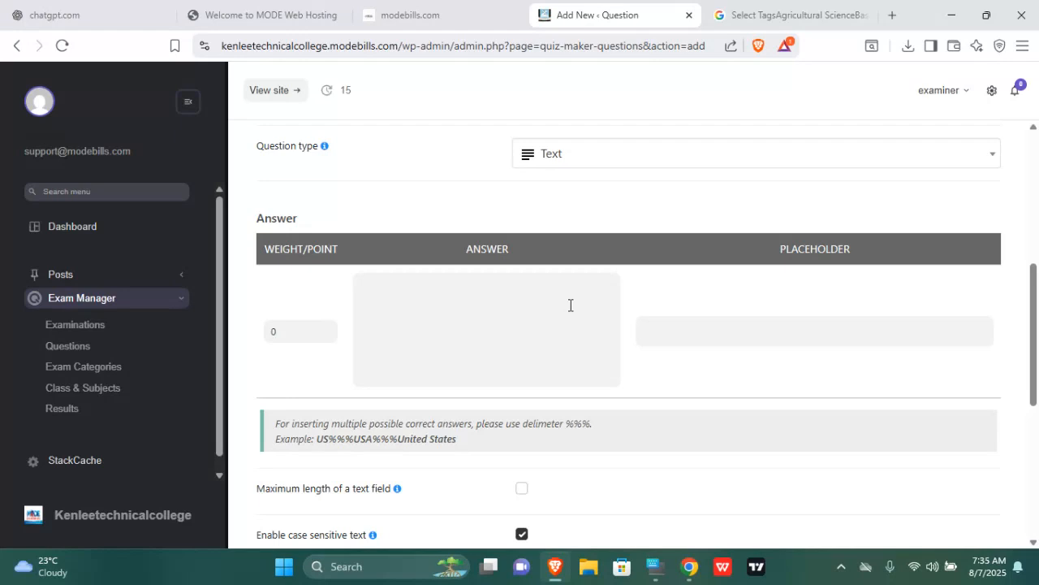
drag(1038, 370, 1038, 408)
click(385, 224)
text(Sounds)
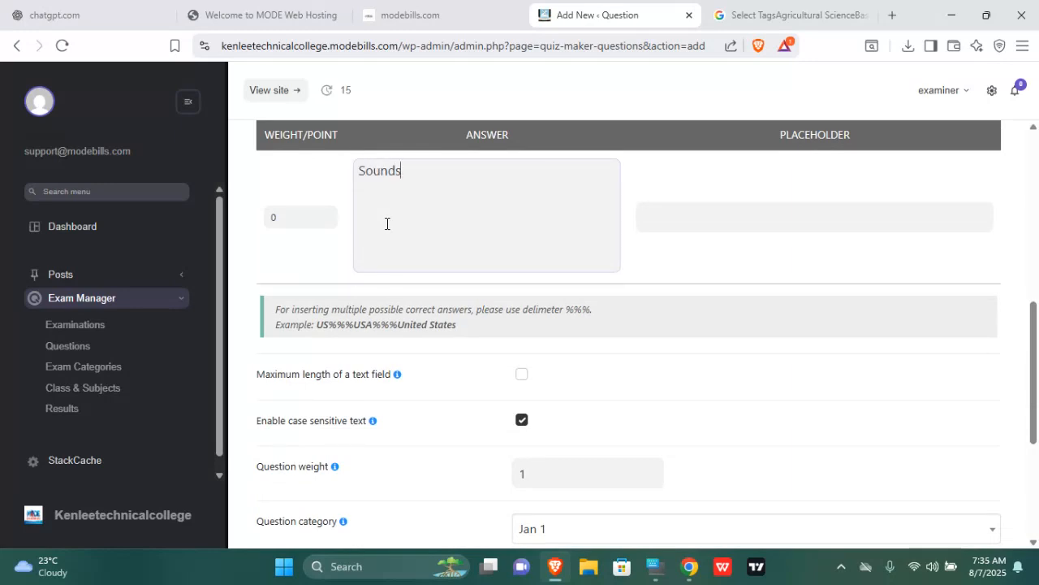
click(775, 222)
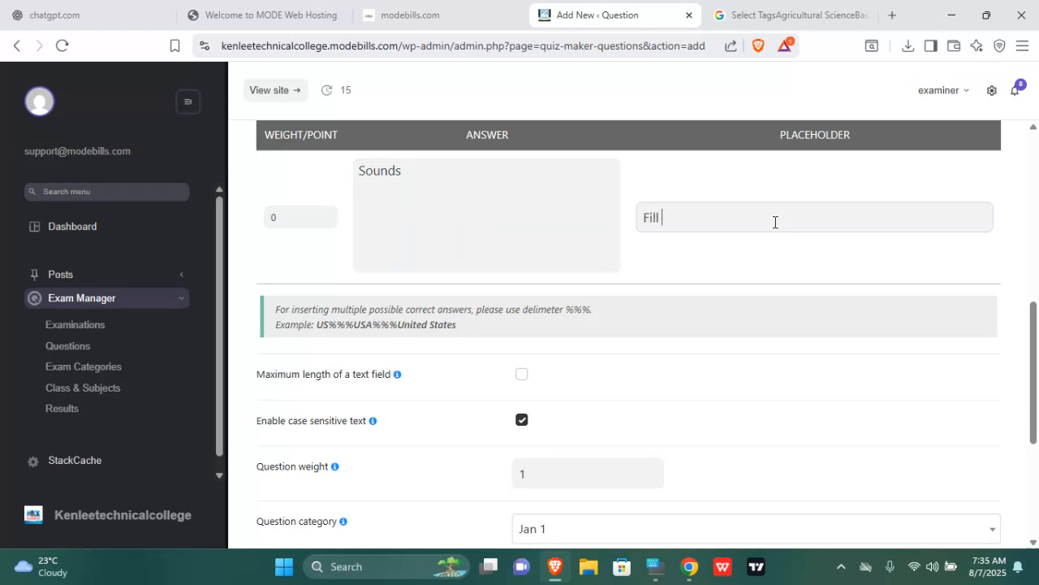
text(your answer here)
- Change the question type to Short Text, leaving its answer and placeholder empty
drag(1033, 345, 910, 299)
click(907, 288)
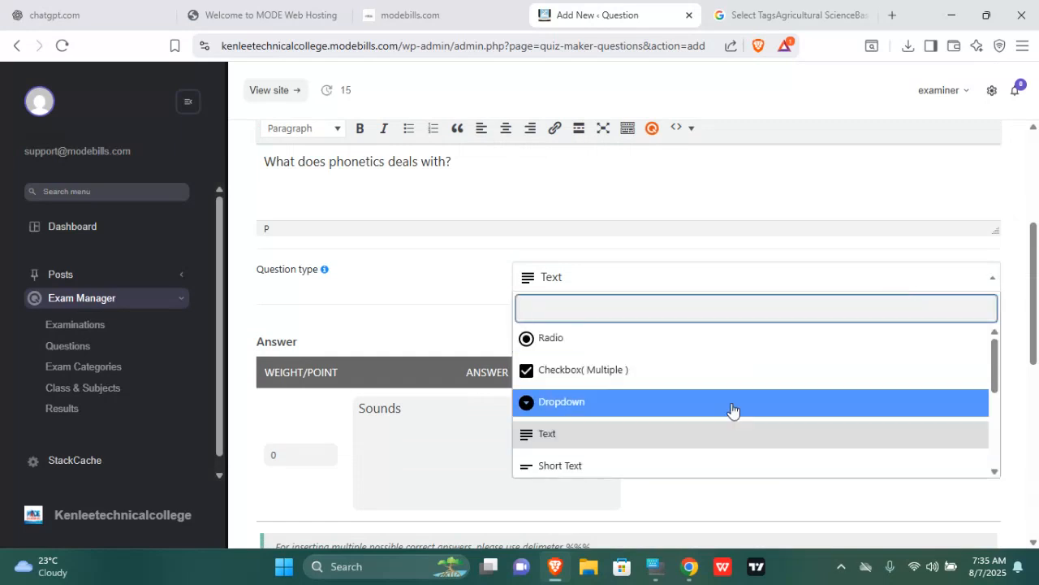
click(724, 466)
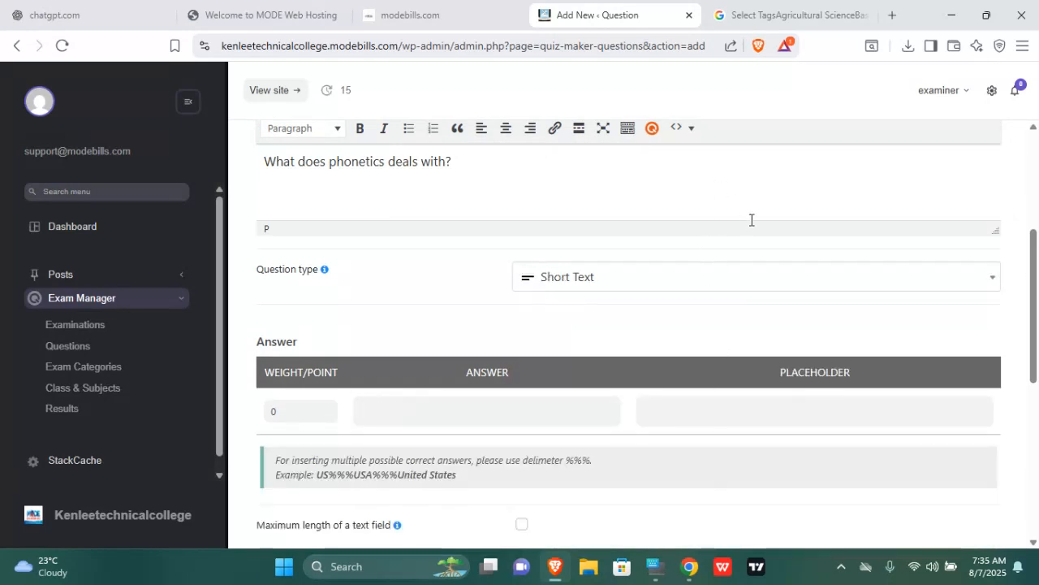
scroll(1034, 268, down, 1)
scroll(1014, 257, up, 1)
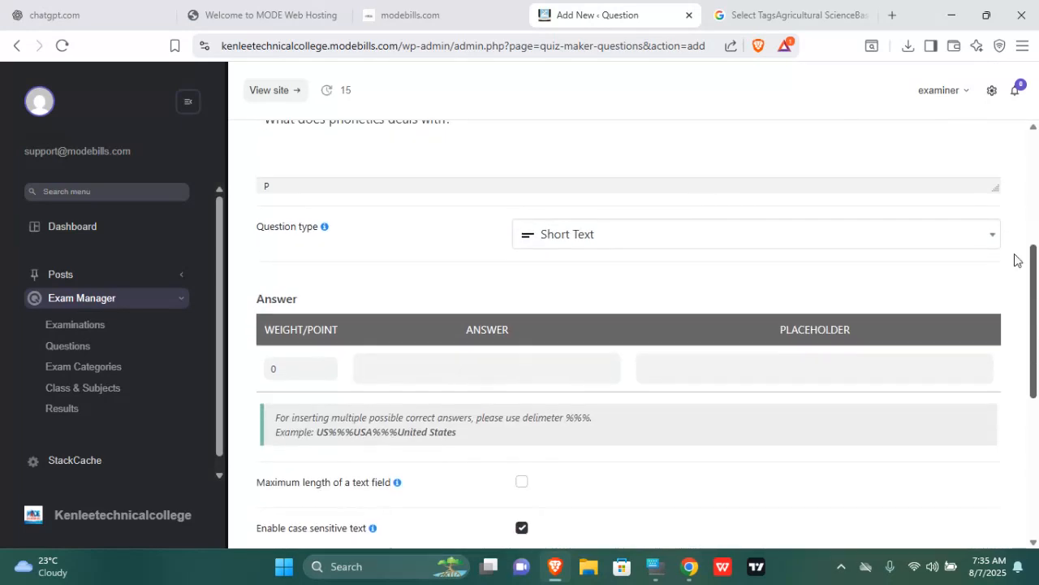
- Change the question type to Number and enter 456788 as the answer, leaving the placeholder empty
click(924, 234)
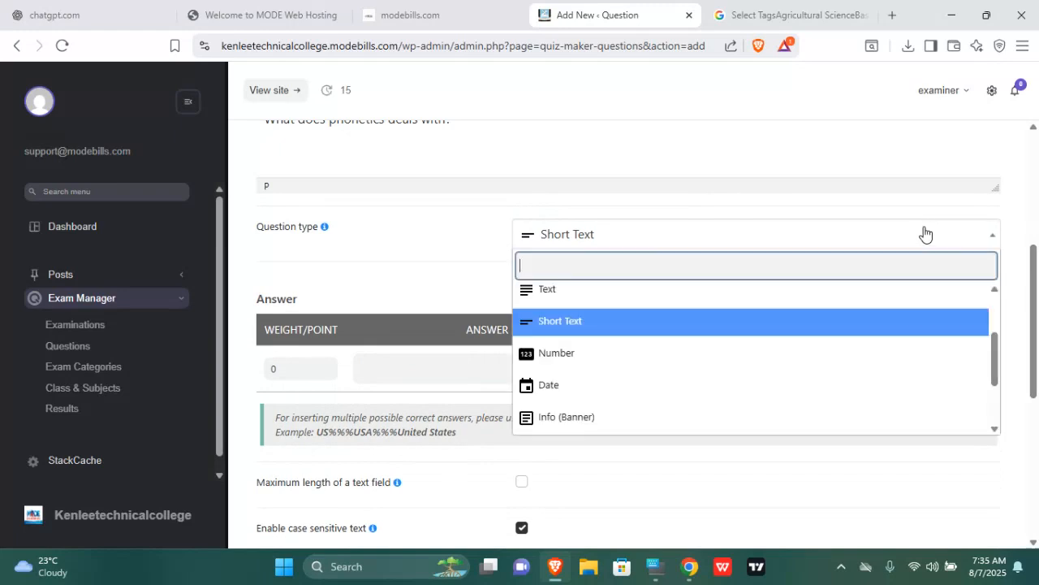
click(720, 357)
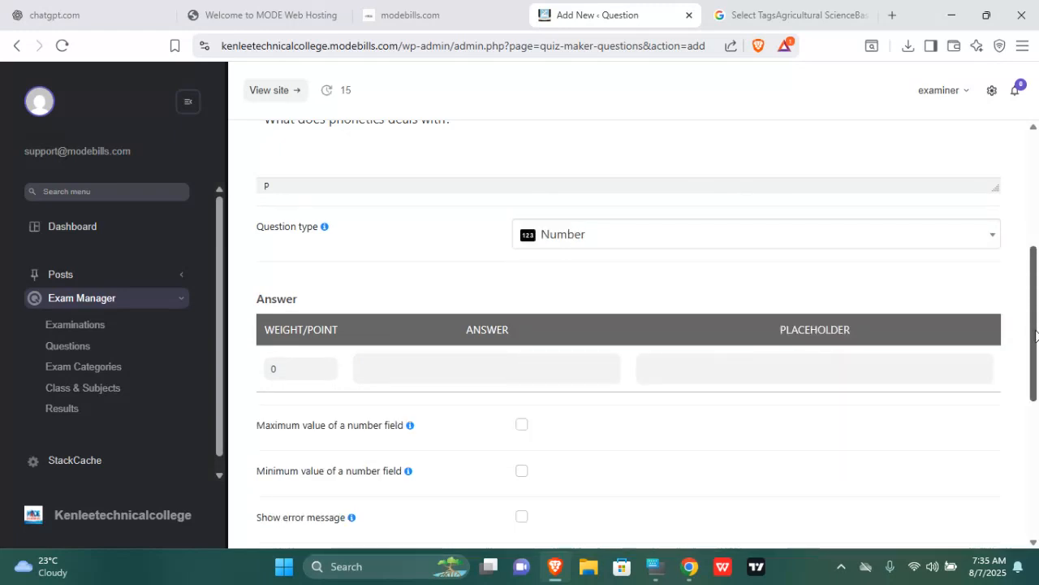
scroll(1028, 350, up, 1)
scroll(1027, 350, down, 2)
scroll(1027, 350, down, 1)
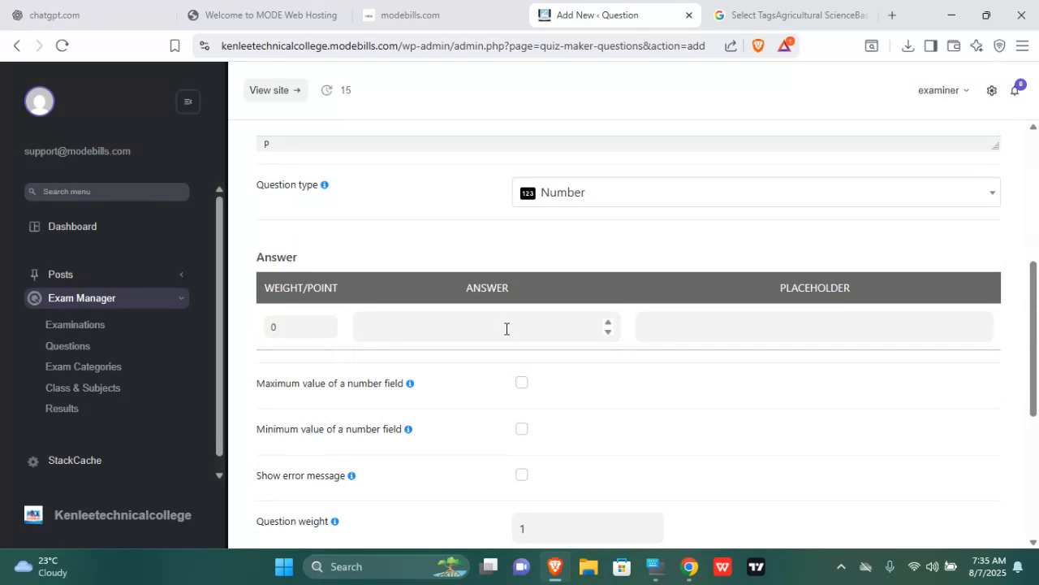
click(507, 328)
text(456788)
click(664, 325)
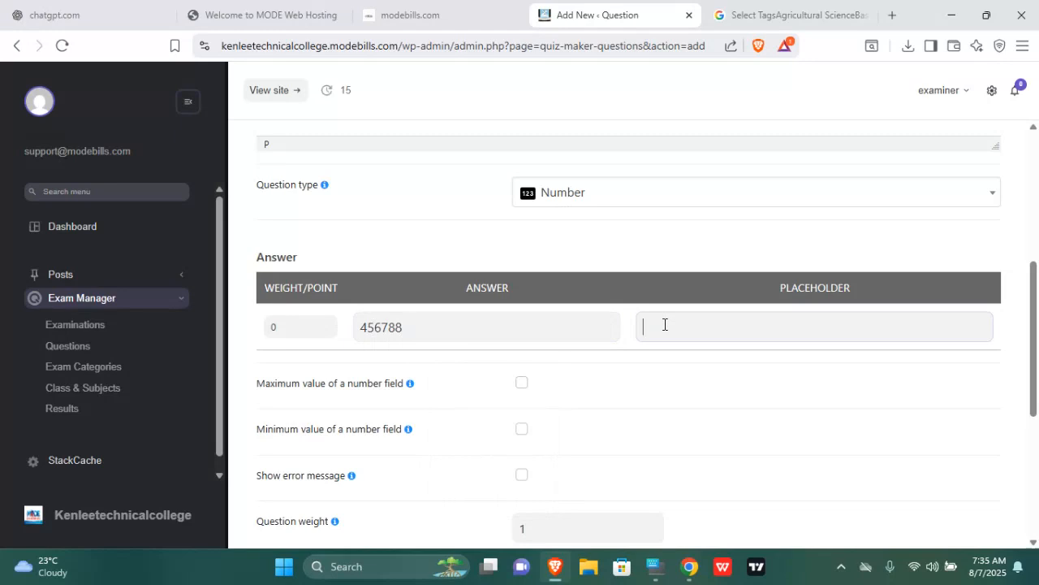
- Change the question type to Date and set the answer to 02/16/1995
click(642, 203)
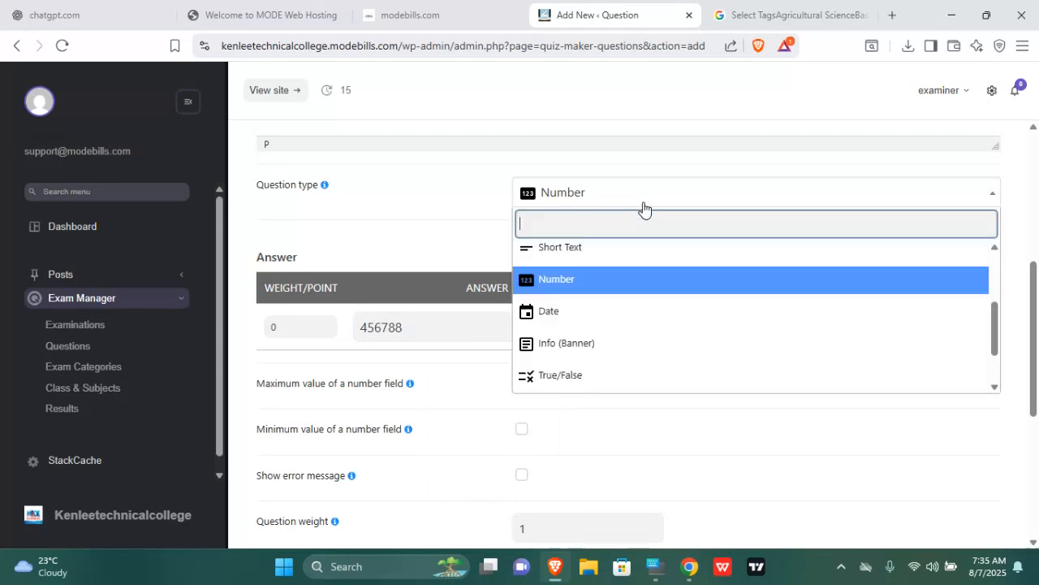
click(551, 315)
click(537, 333)
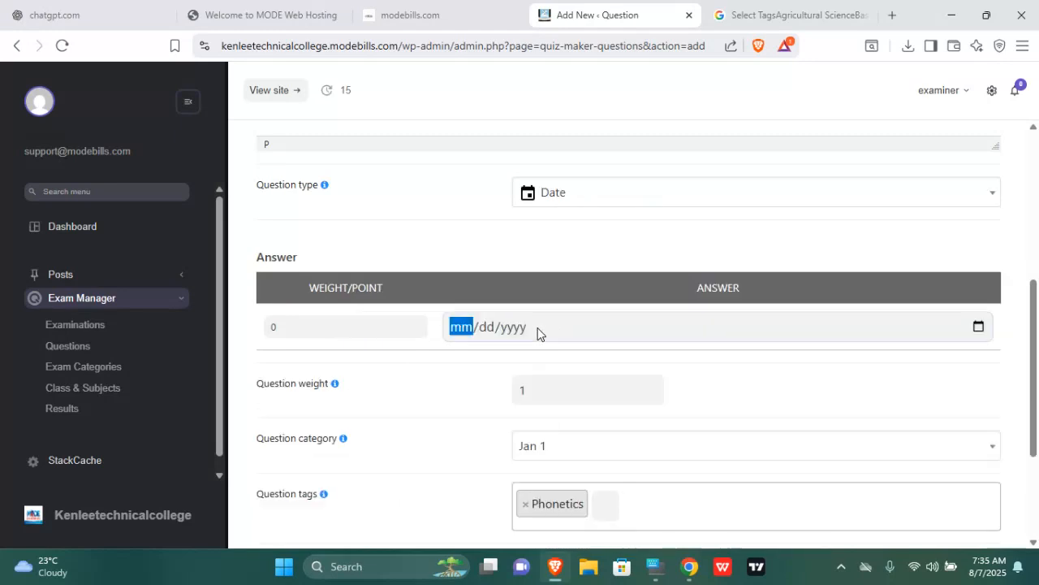
click(979, 328)
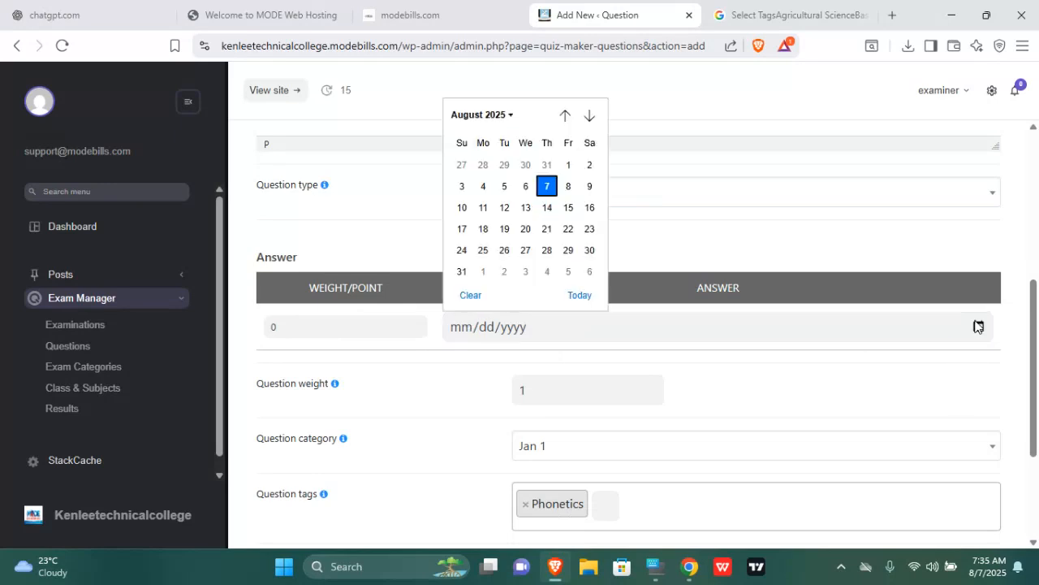
click(505, 118)
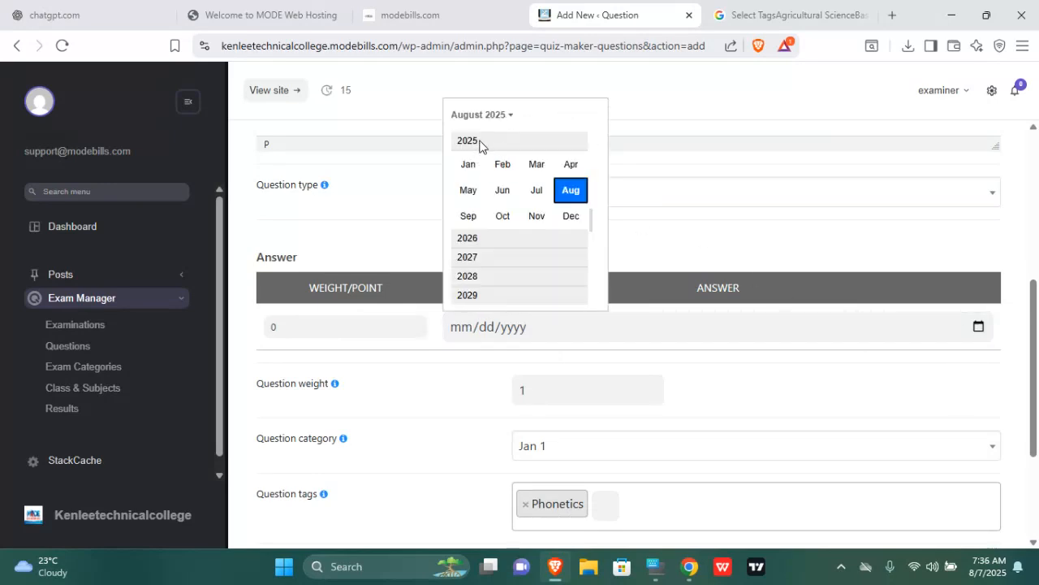
drag(591, 224, 575, 93)
click(542, 155)
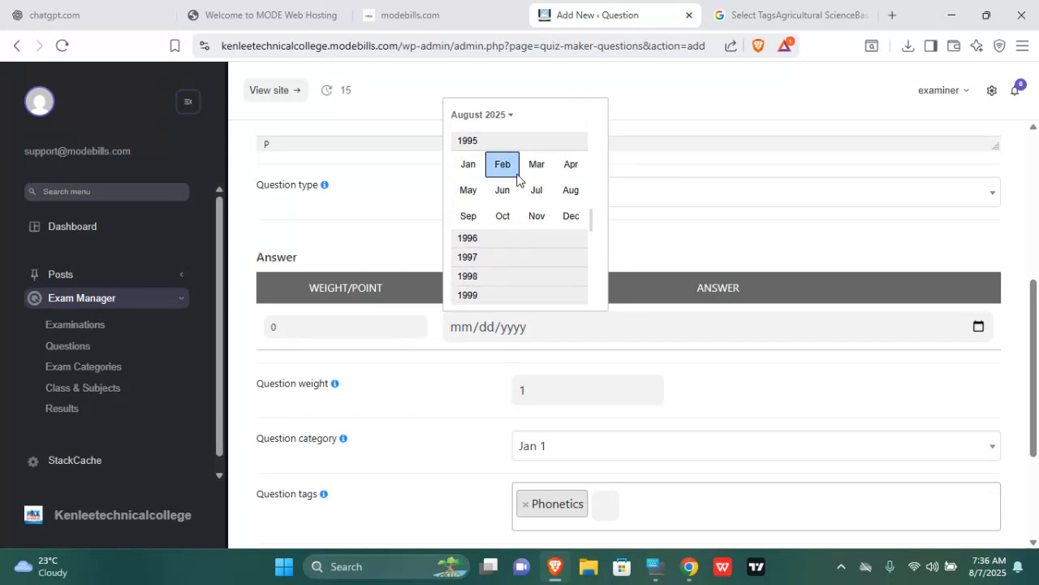
click(516, 174)
click(549, 211)
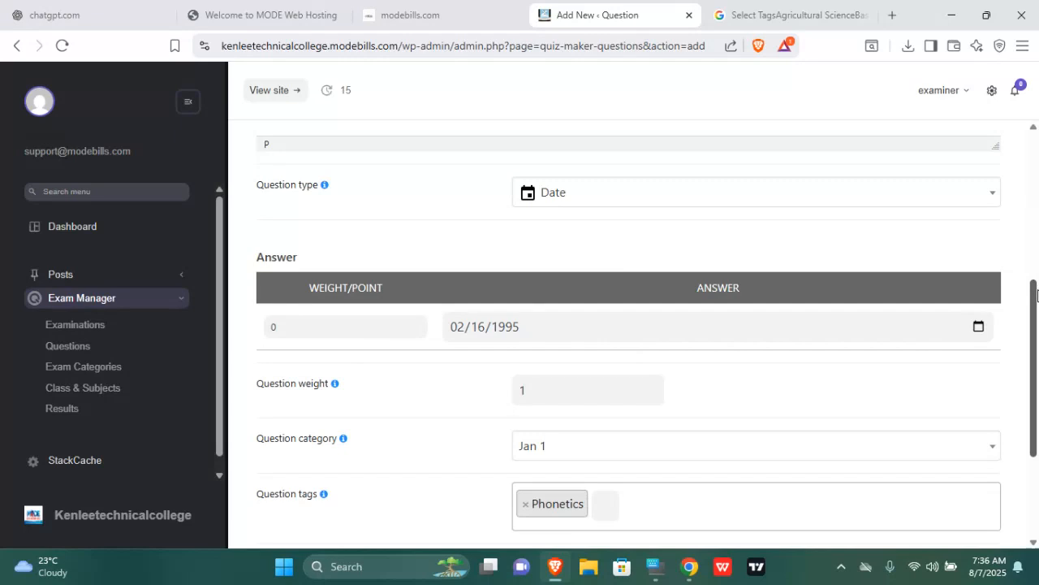
drag(1037, 302, 1038, 354)
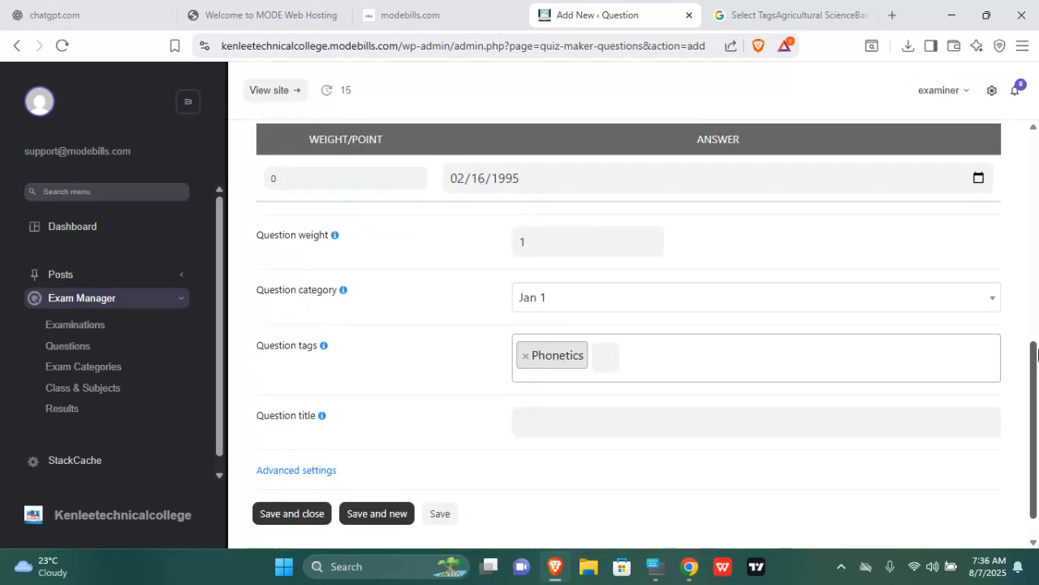
- Change the question type to True/False and mark "False" as the correct answer
scroll(1038, 354, up, 3)
click(908, 290)
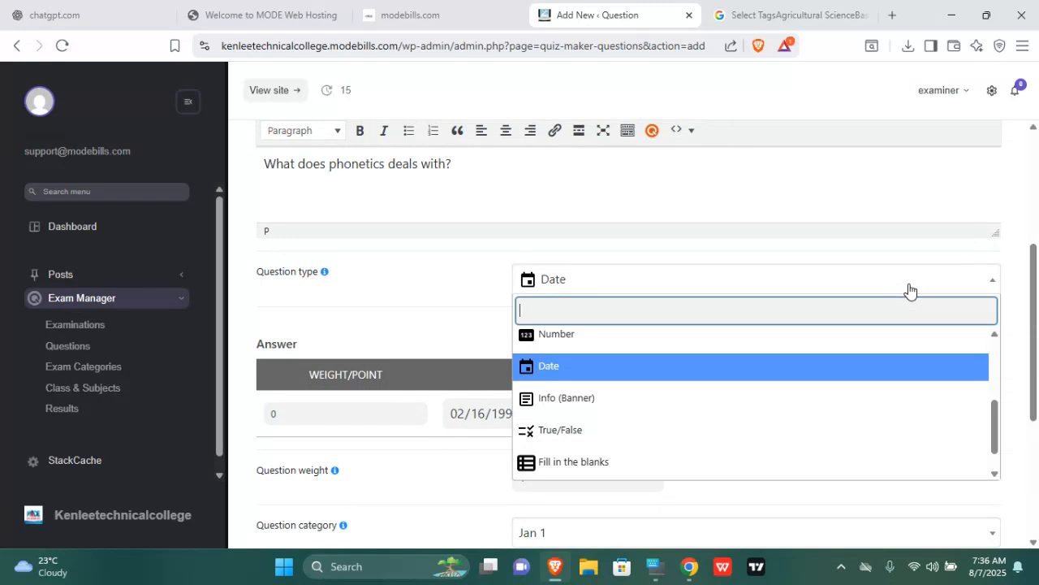
click(771, 428)
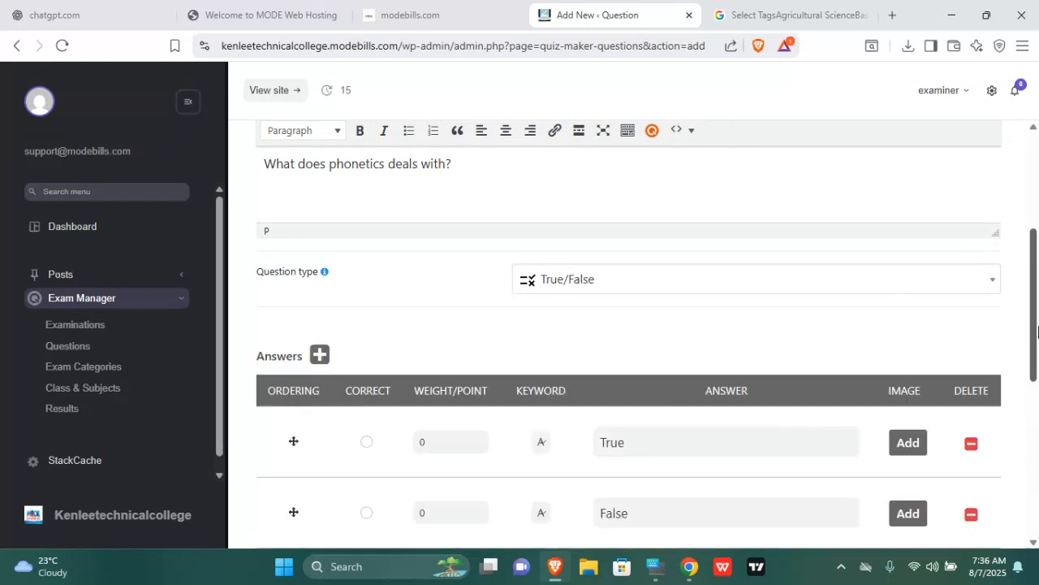
drag(1038, 331, 1036, 380)
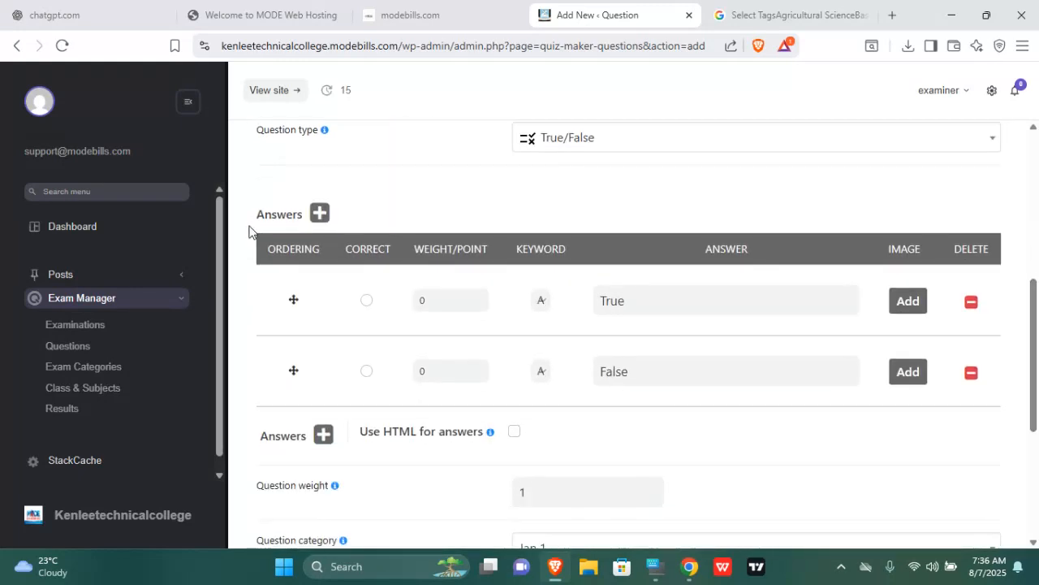
click(365, 373)
- Change the question type to Fill in the blanks and replace the question text with "Sounds deals with"
click(580, 145)
click(584, 290)
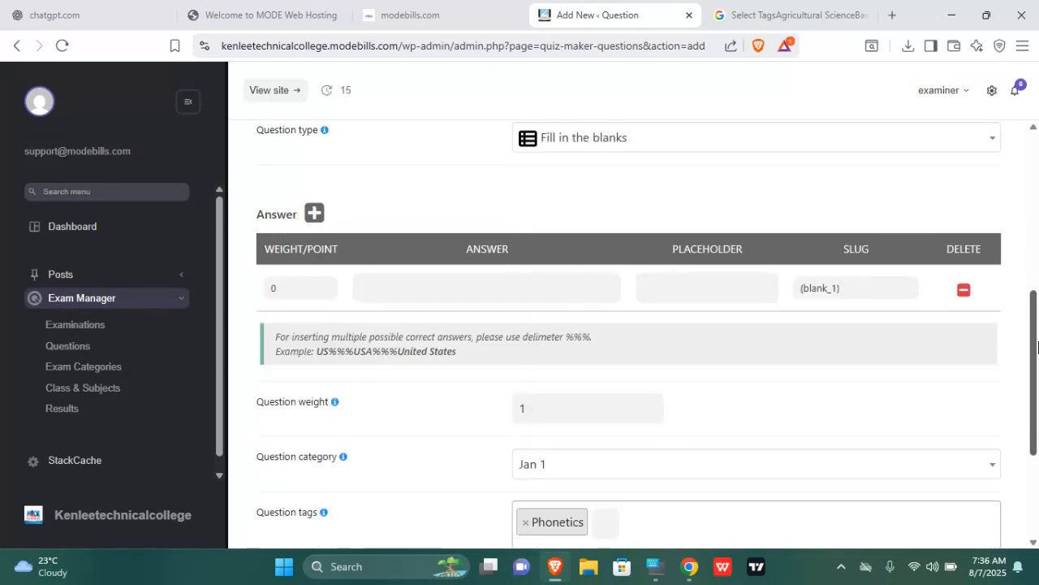
drag(1036, 369, 1037, 281)
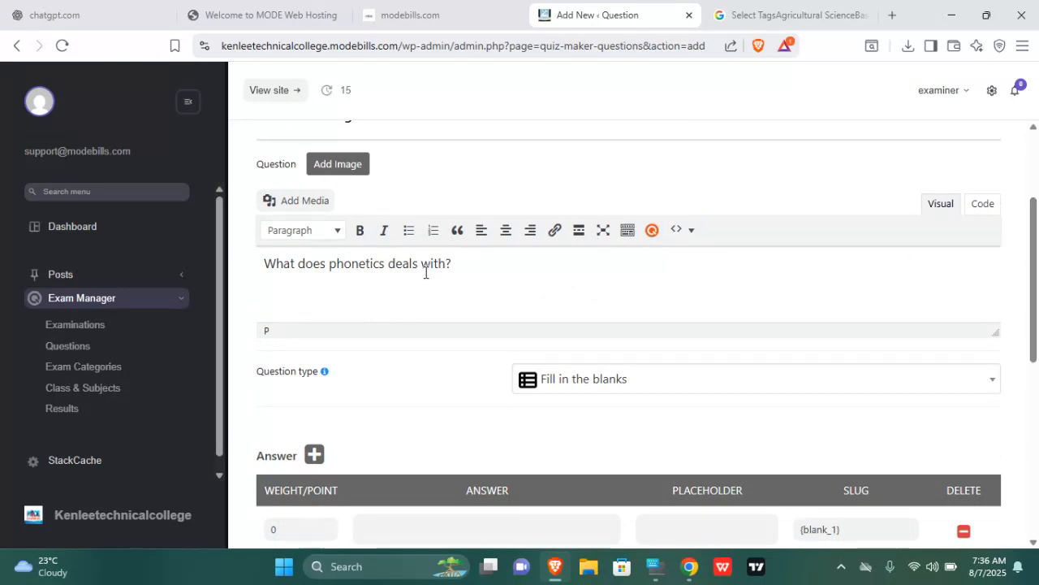
drag(469, 261, 1, 328)
text(O)
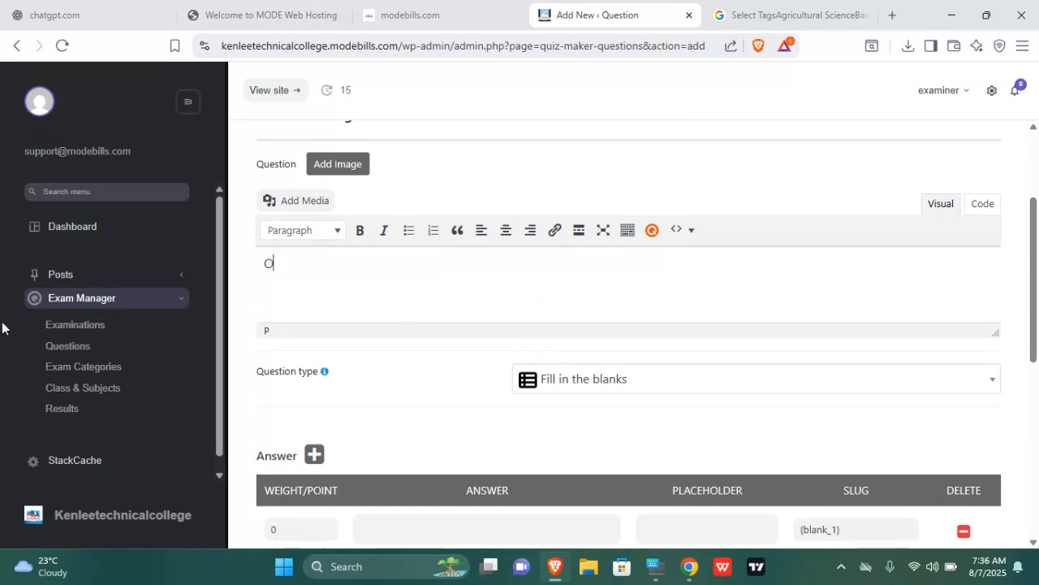
text(Sounds deals with)
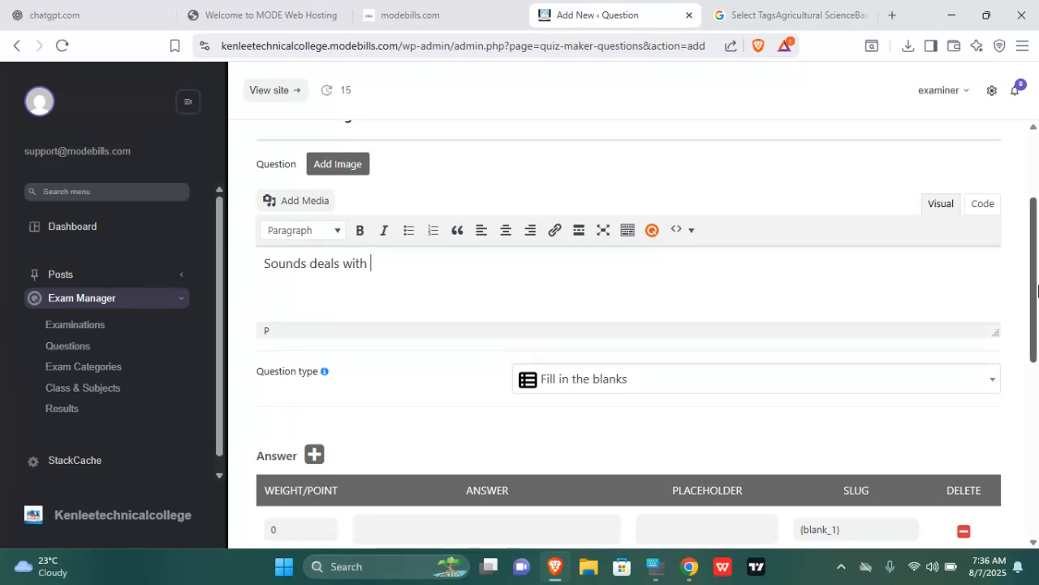
- Enter "Voice" as the answer for the blank and "fill in" as its placeholder
scroll(1038, 290, down, 2)
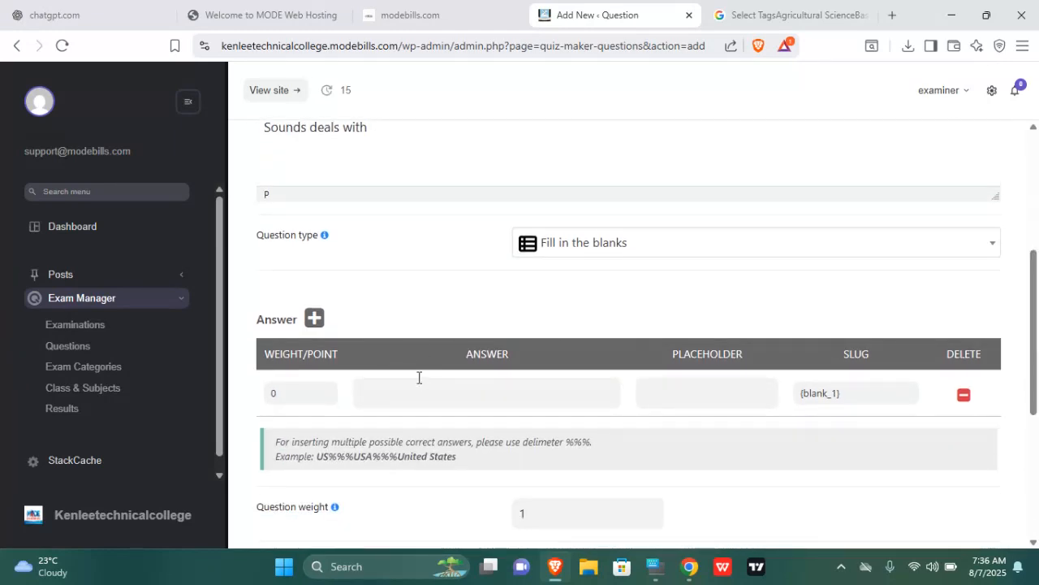
click(423, 395)
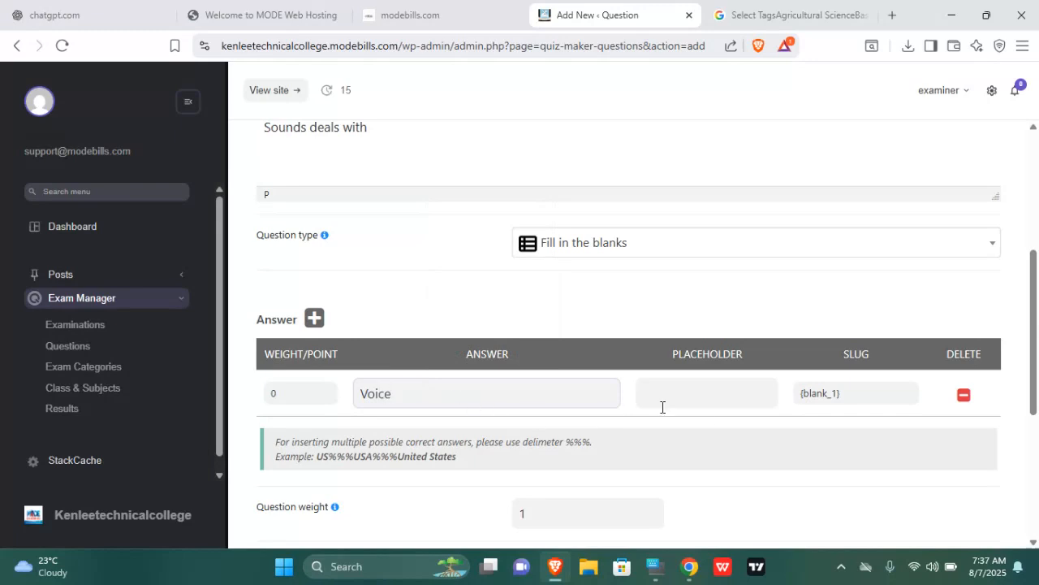
click(704, 393)
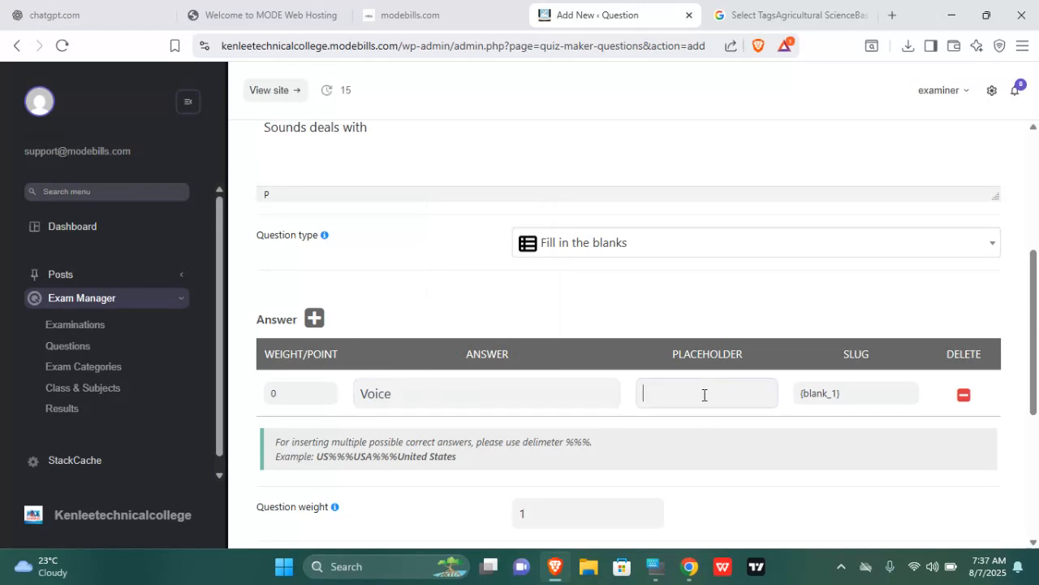
text(fill in)
- Change the question type to Matching
drag(1035, 354, 921, 320)
click(886, 240)
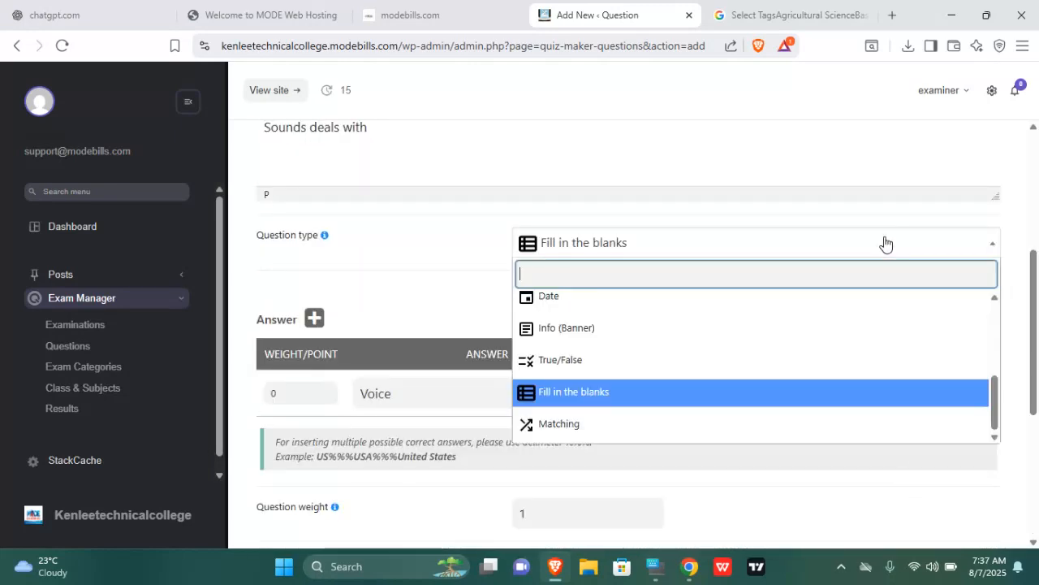
click(684, 425)
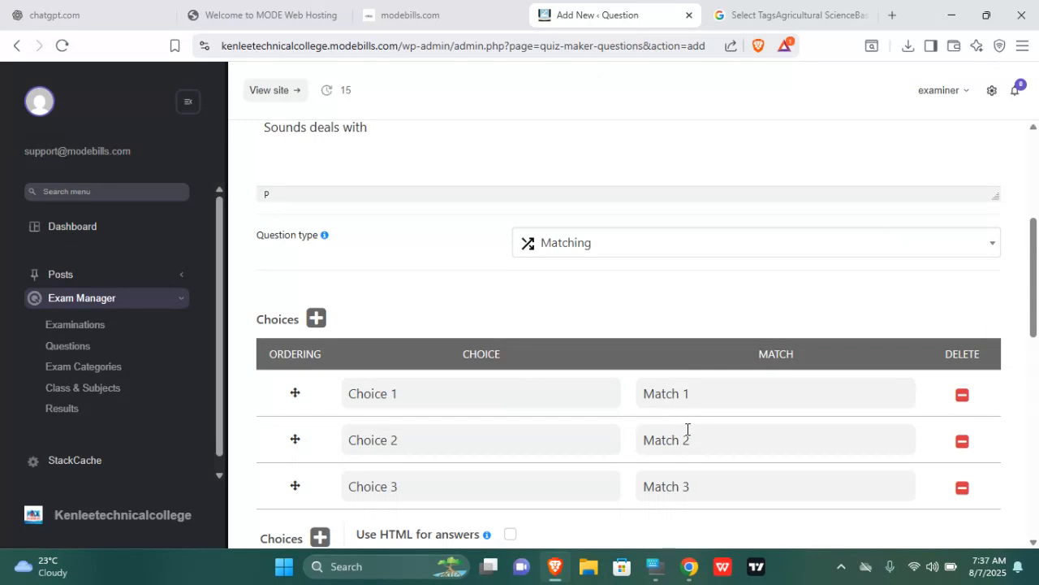
- Enter "Car" as the first choice and "Tyre" as the third match of the matching question
drag(458, 404, 302, 407)
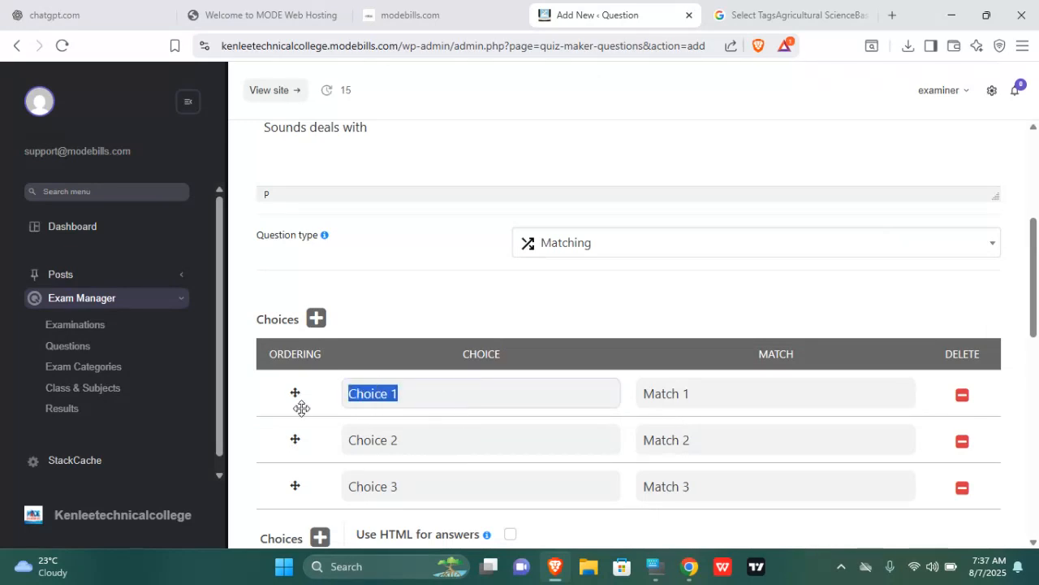
text(Car)
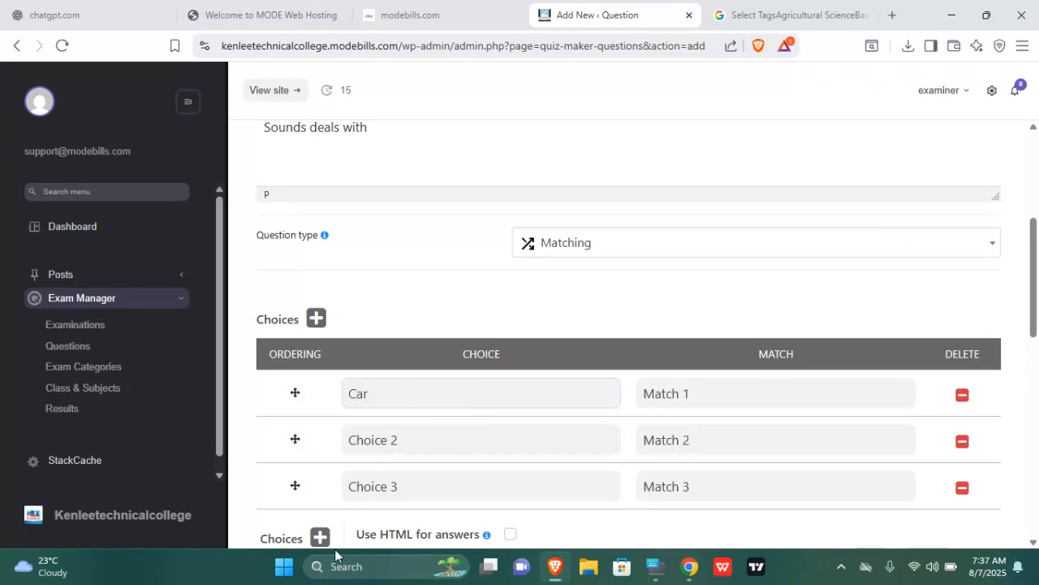
drag(705, 486, 346, 488)
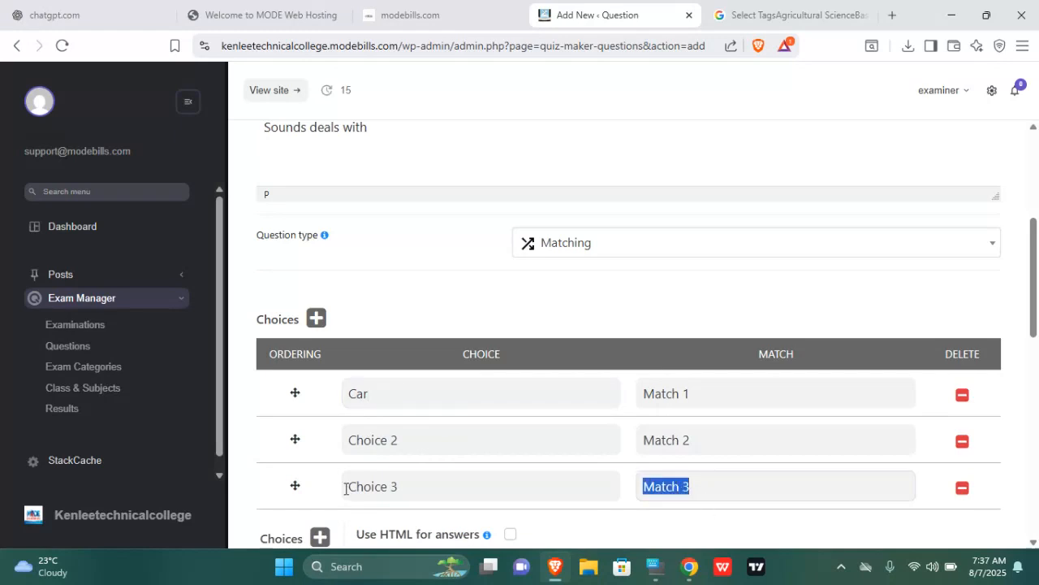
text(Tyre)
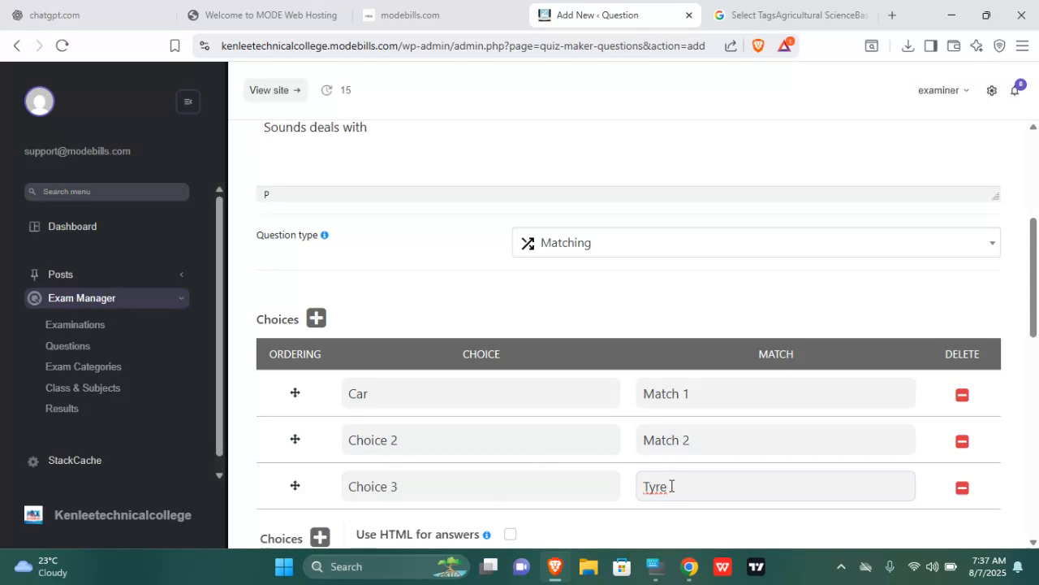
- Clear the third match and enter "Tyre" as the match for "Car"
drag(683, 486, 613, 485)
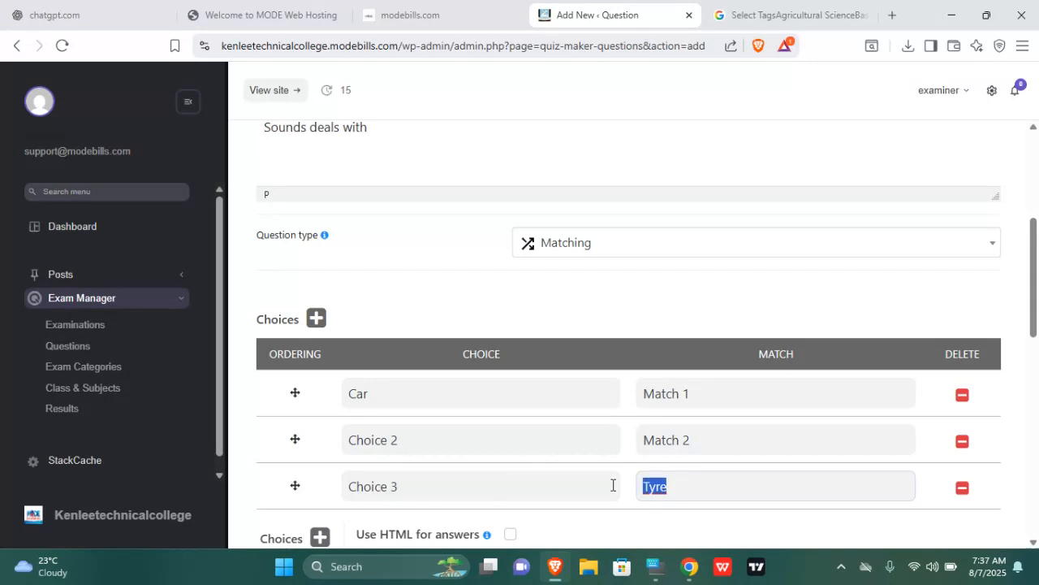
drag(412, 438, 302, 439)
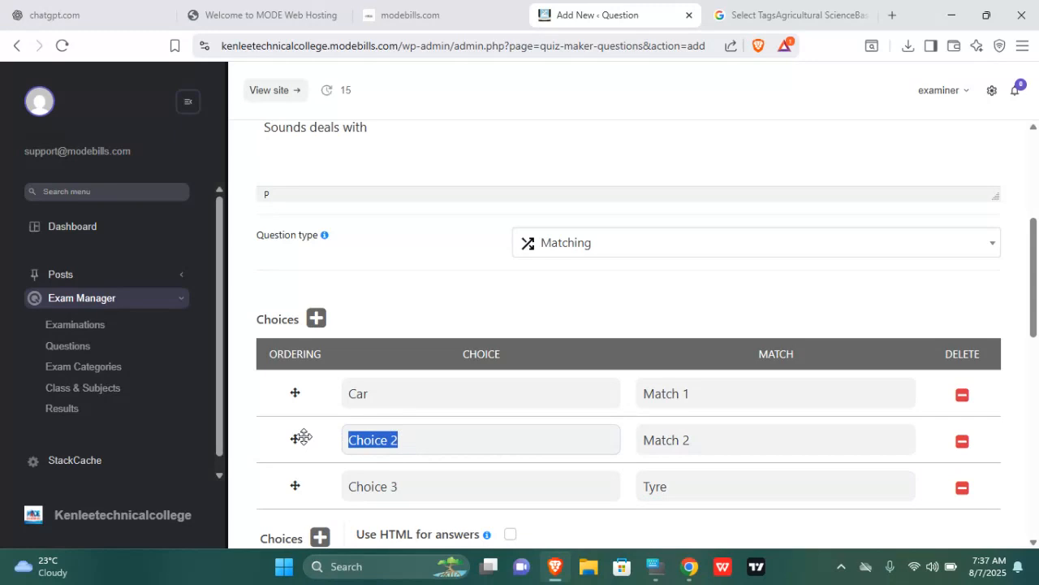
drag(724, 479, 603, 498)
key(BackSpace)
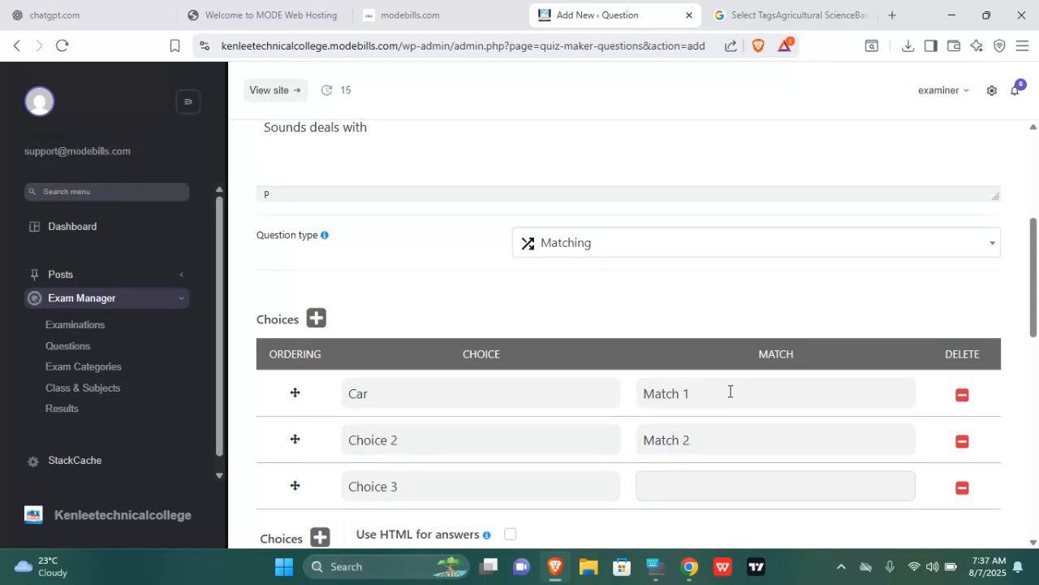
drag(731, 393, 444, 399)
text(Tyre)
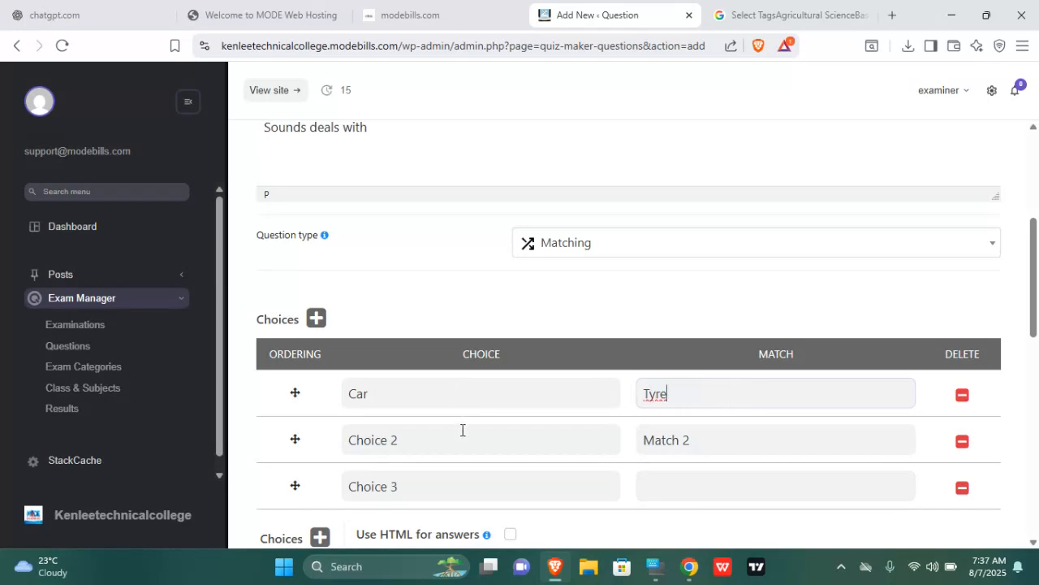
- Set the second pair to "Food" with the match "Eba" and delete the third choice row
drag(462, 430, 155, 422)
text(Food)
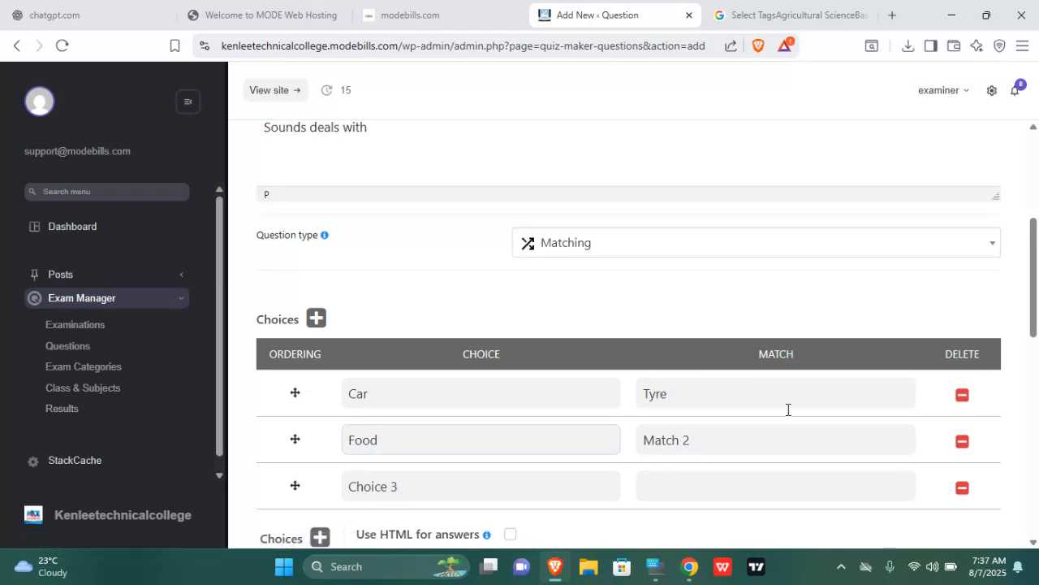
drag(763, 444, 190, 459)
text(Eba)
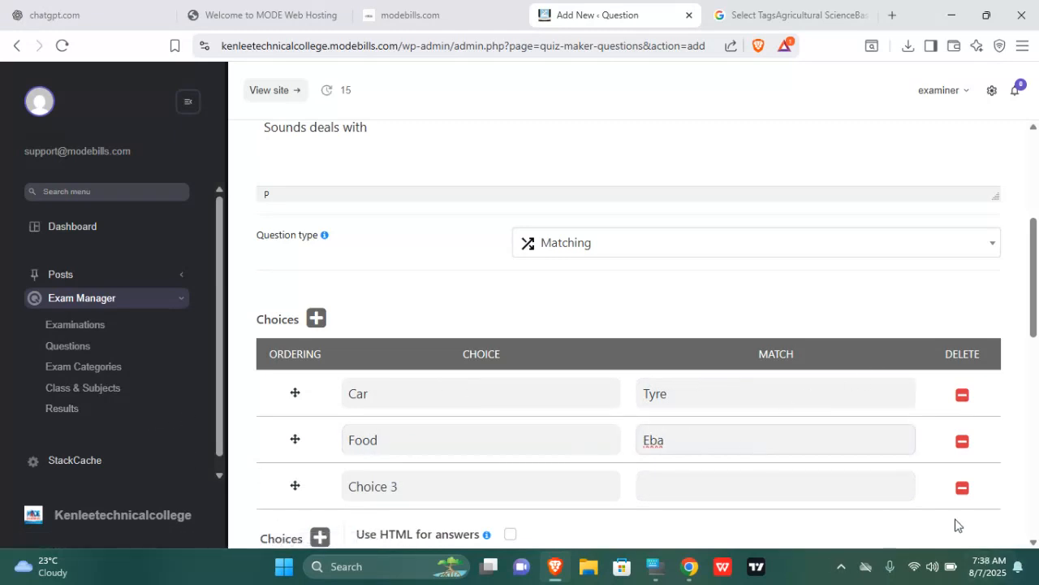
click(962, 488)
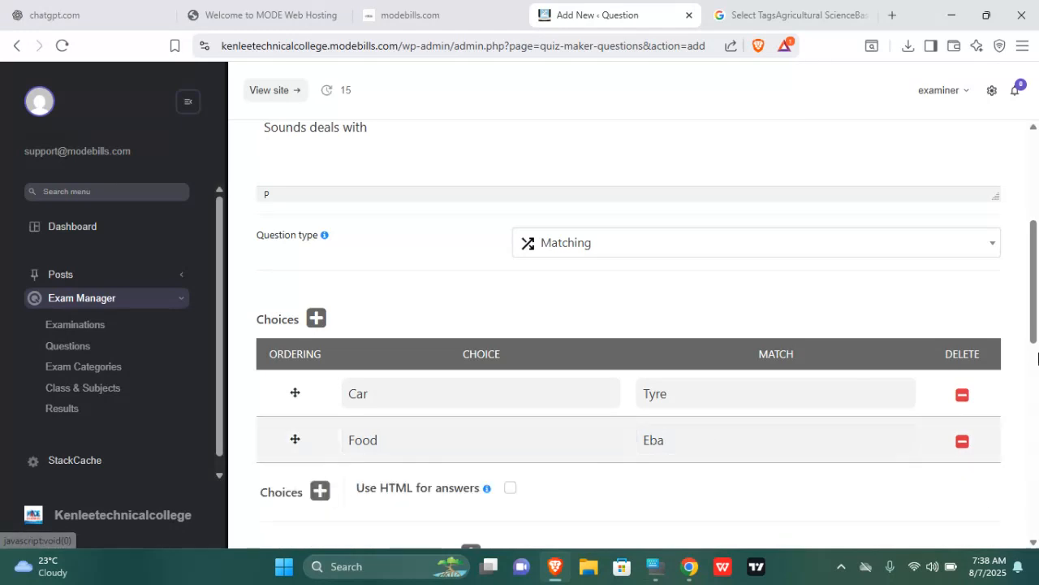
- Look over the choice and match pairs and the incorrect matches (distractors) below them
drag(1035, 329, 1035, 390)
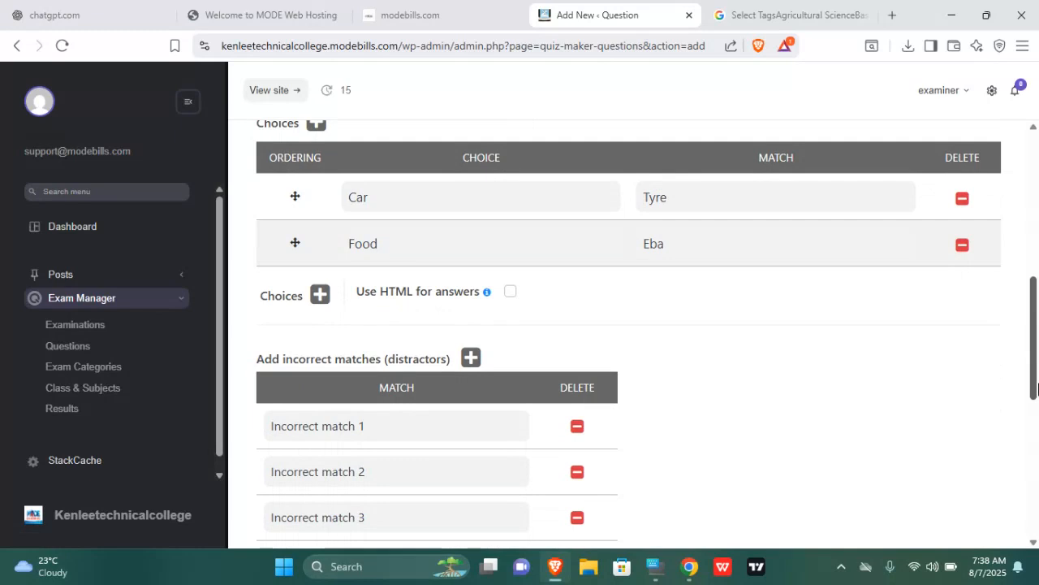
click(578, 189)
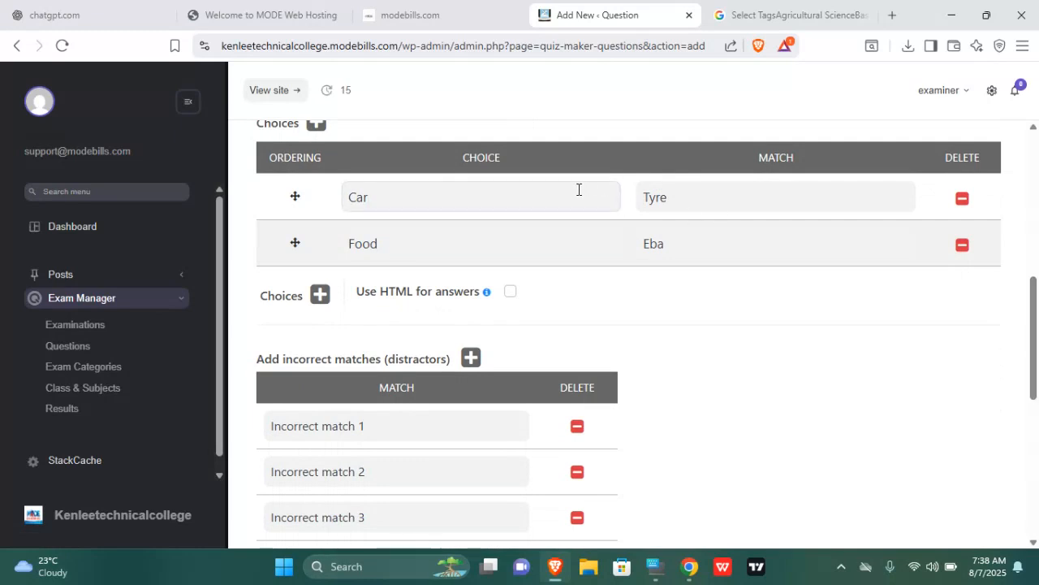
click(583, 239)
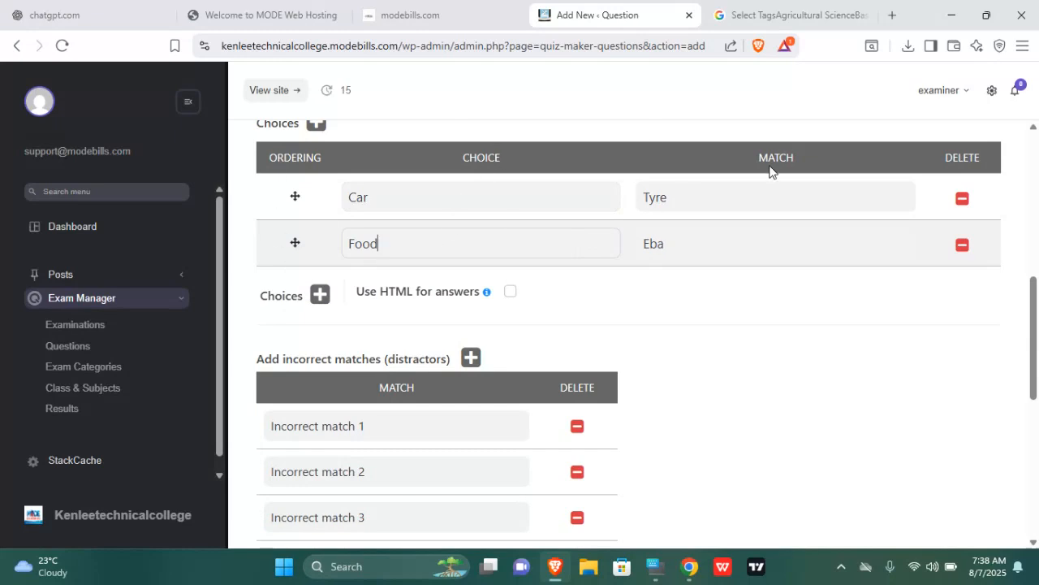
click(398, 429)
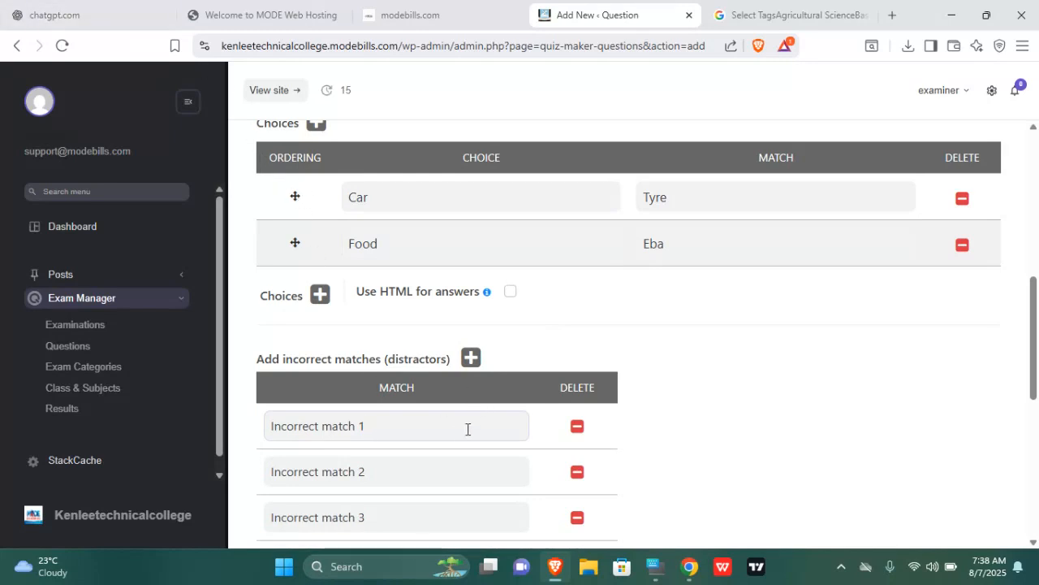
drag(413, 429, 200, 445)
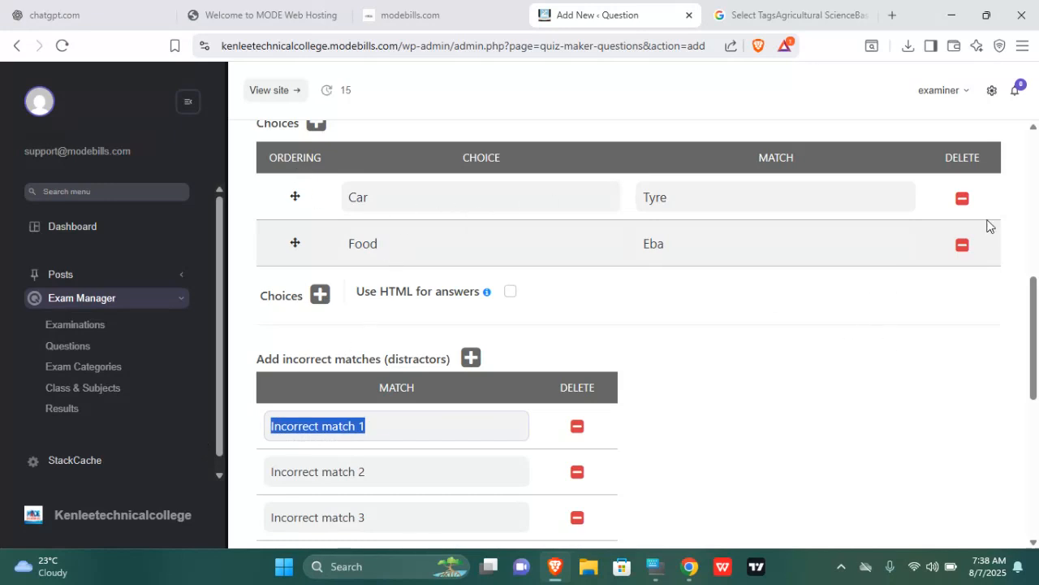
- Change the question type from Matching to Radio
drag(1034, 328, 1033, 225)
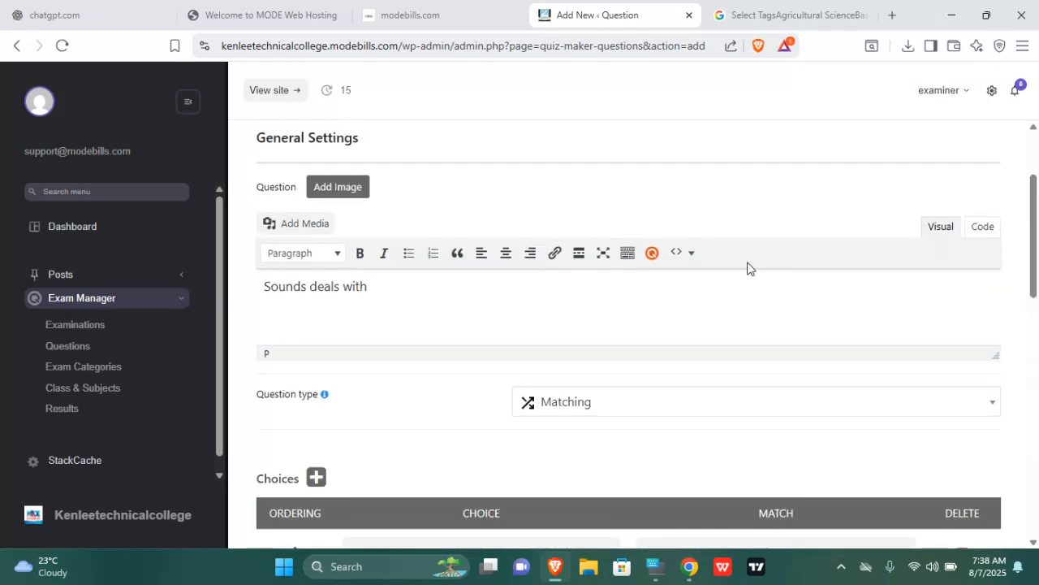
click(988, 398)
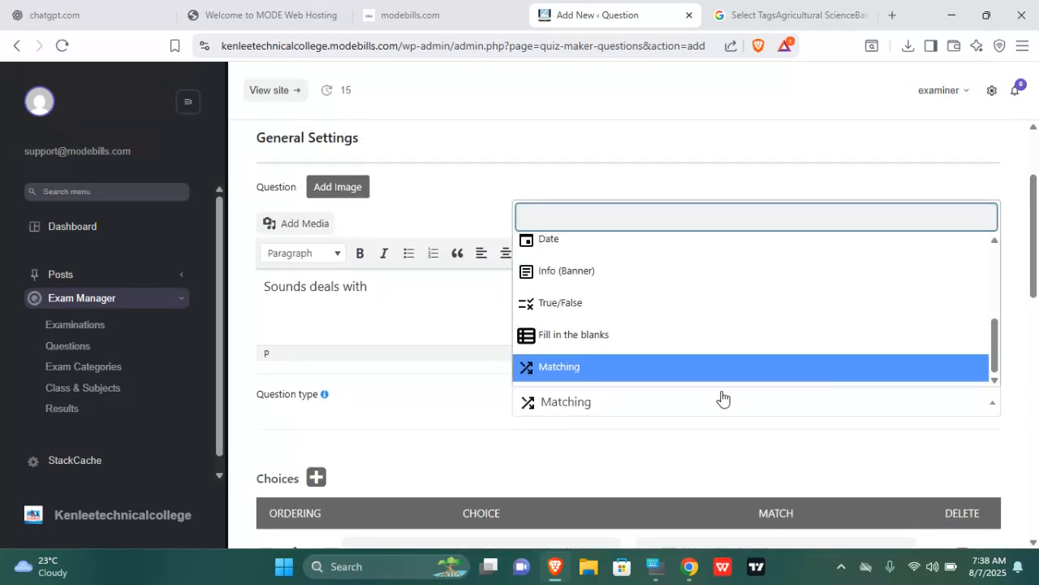
drag(996, 370, 996, 248)
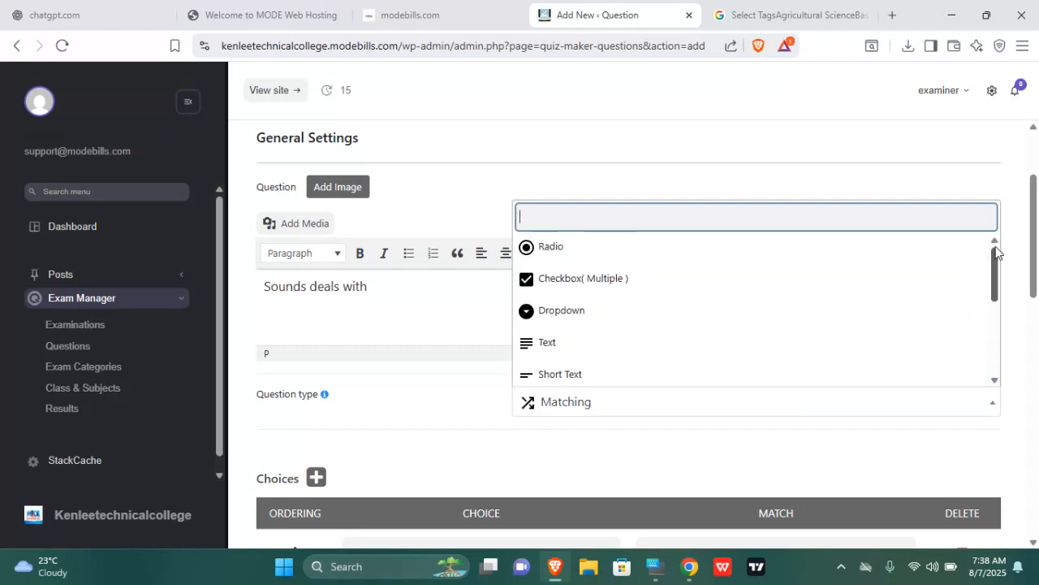
click(597, 260)
- Set the keywords of the second, third and fourth answers to B, C and D
drag(1035, 293, 1037, 383)
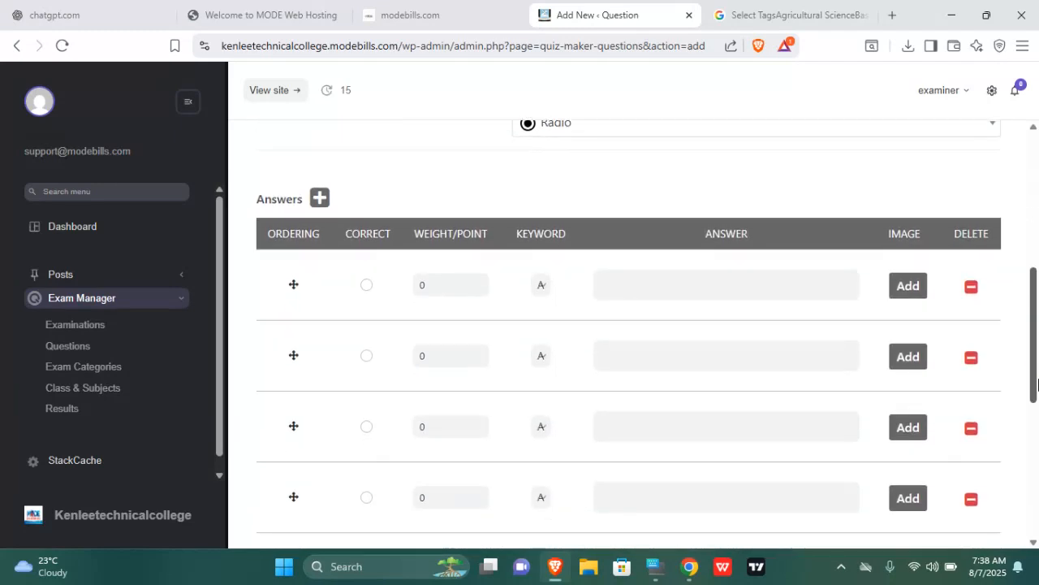
click(541, 355)
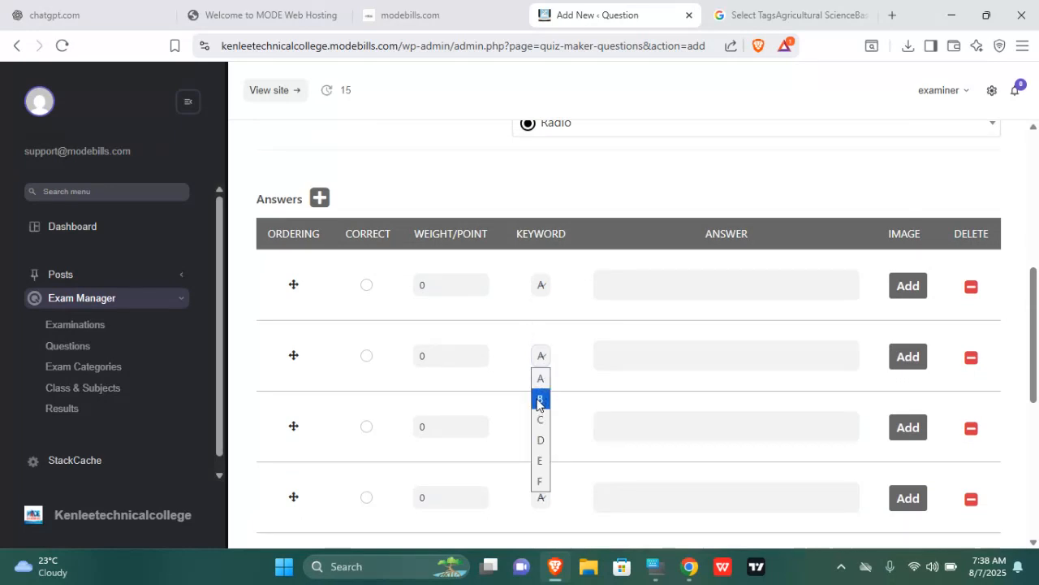
click(540, 399)
click(541, 427)
click(540, 341)
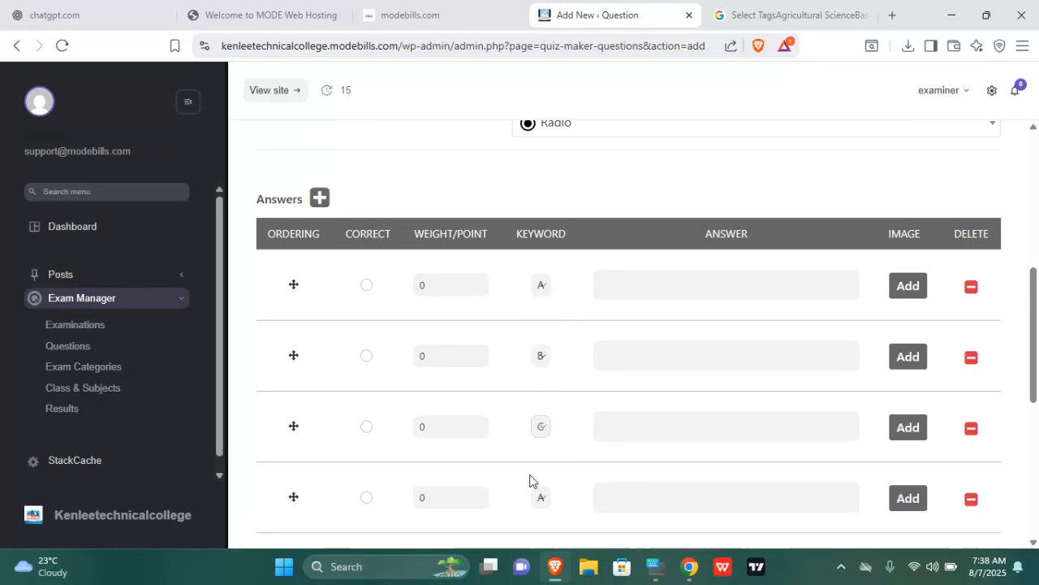
click(542, 497)
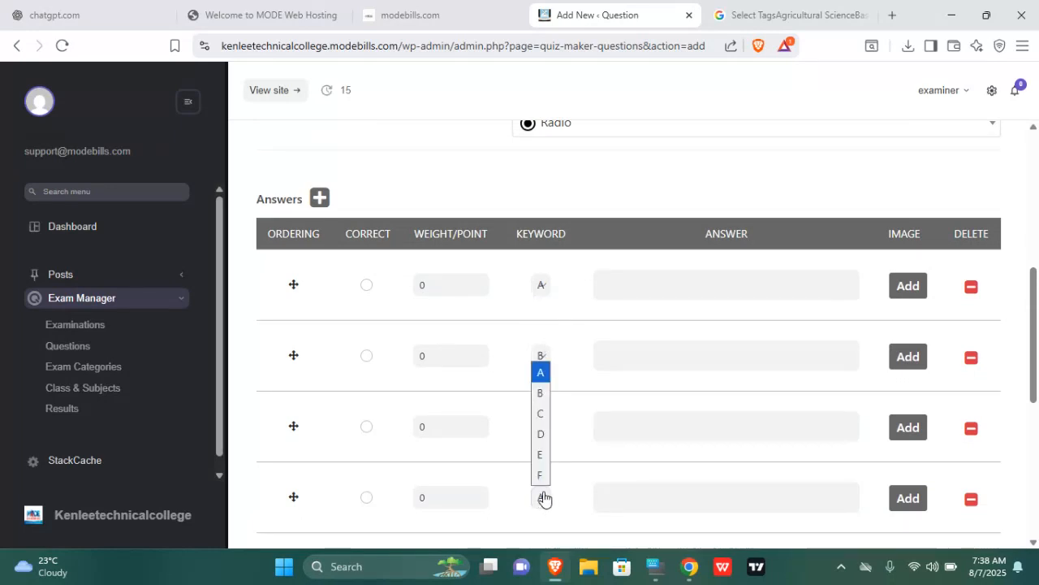
click(541, 435)
- Replace the question text with "What does phonetics deals with?"
scroll(1038, 323, up, 4)
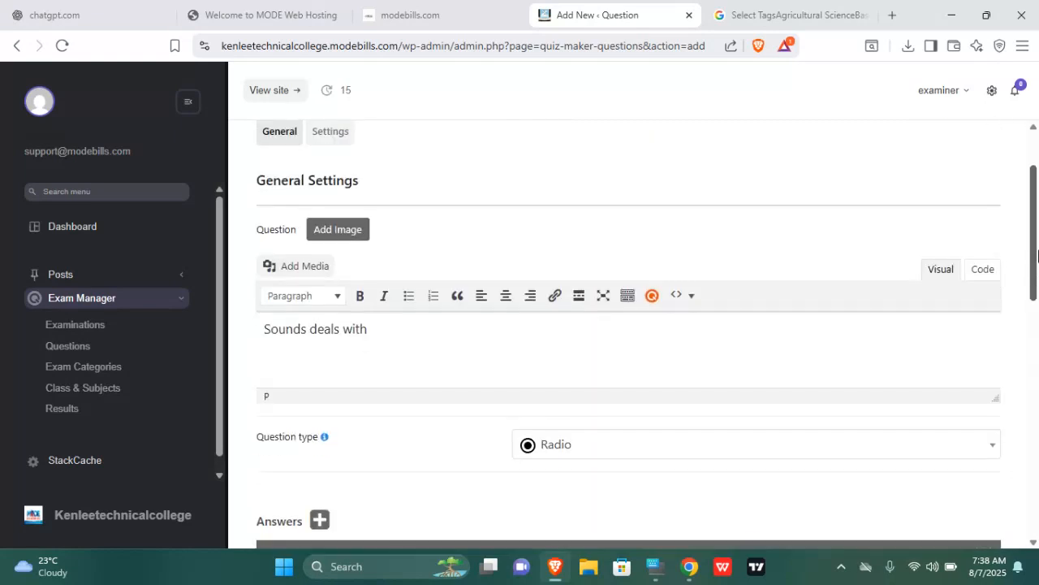
drag(570, 352, 194, 346)
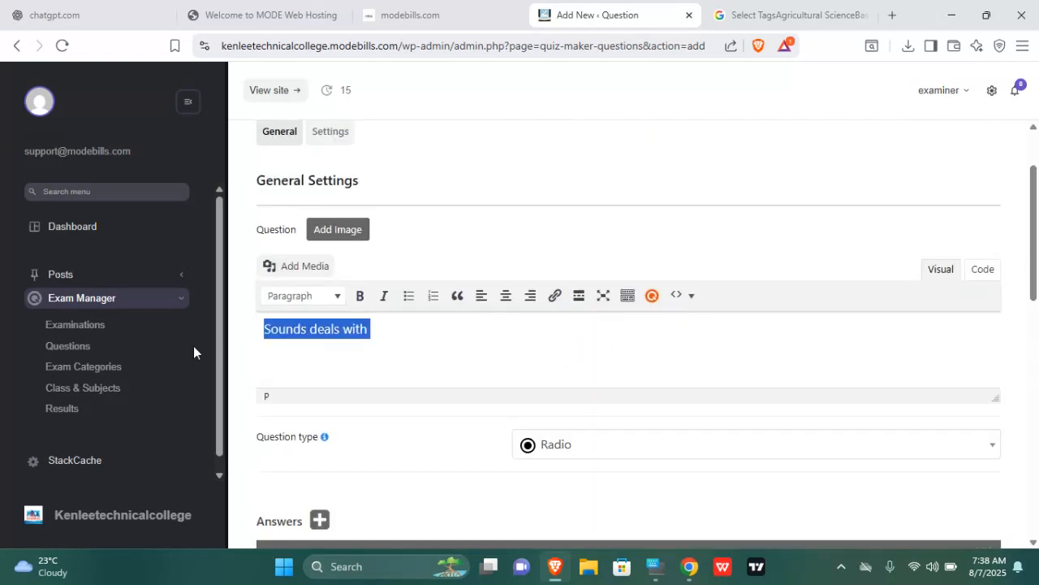
text(What)
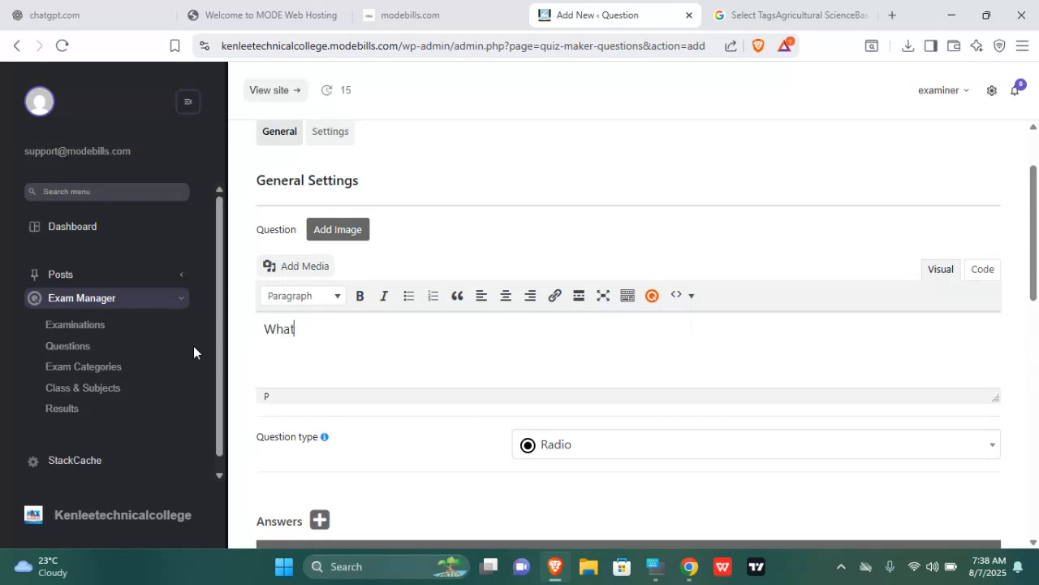
text( does phonetics de)
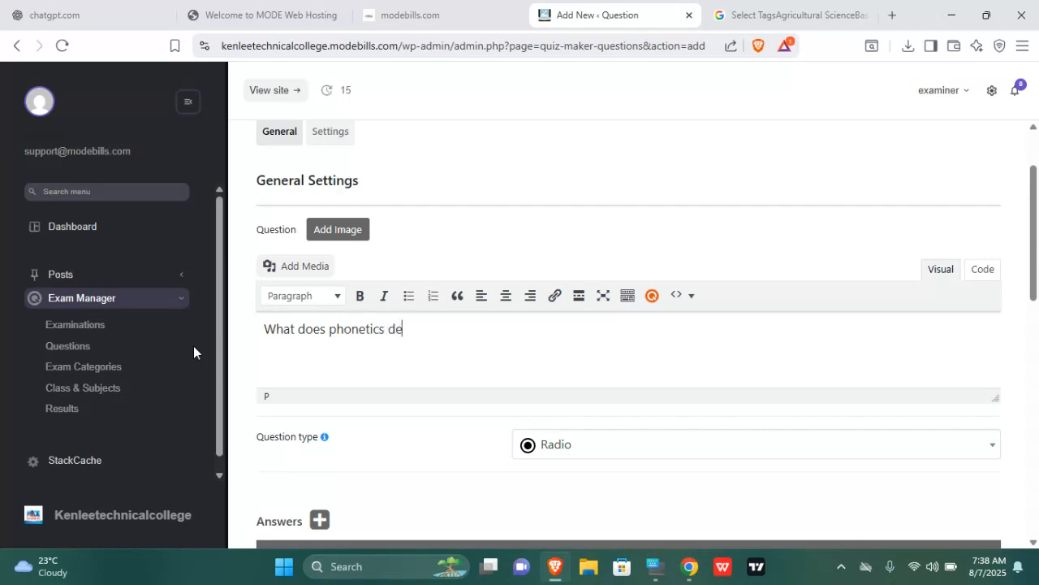
text(als with?)
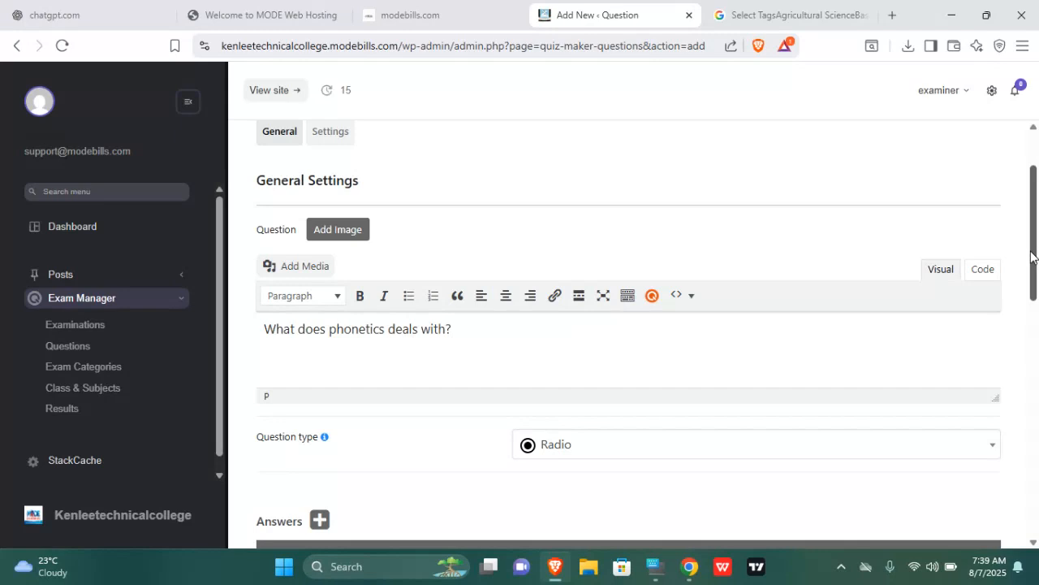
- Add the image tye-dye.jpg from the media library to the question
scroll(1033, 258, up, 1)
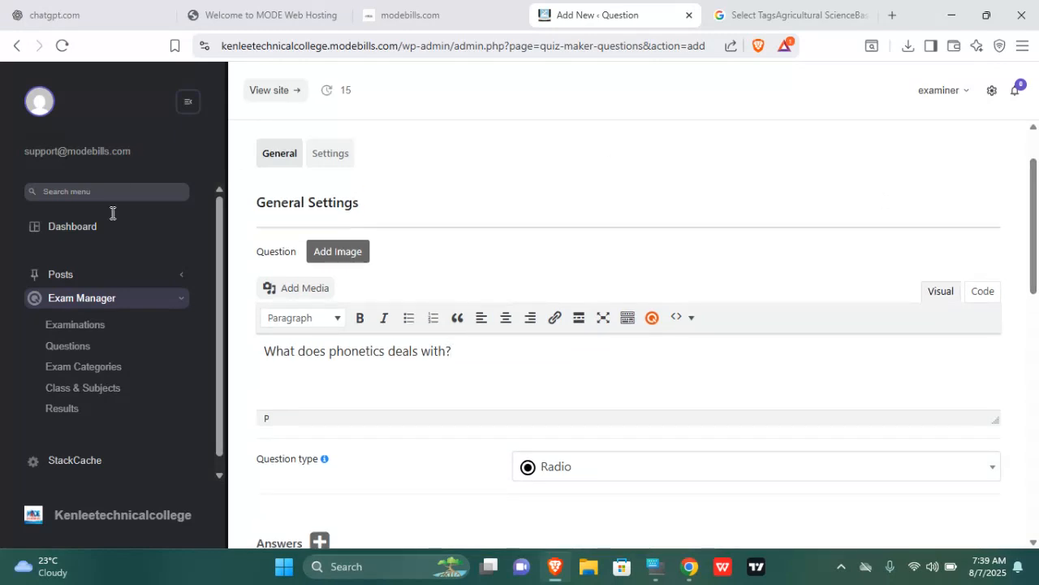
click(324, 259)
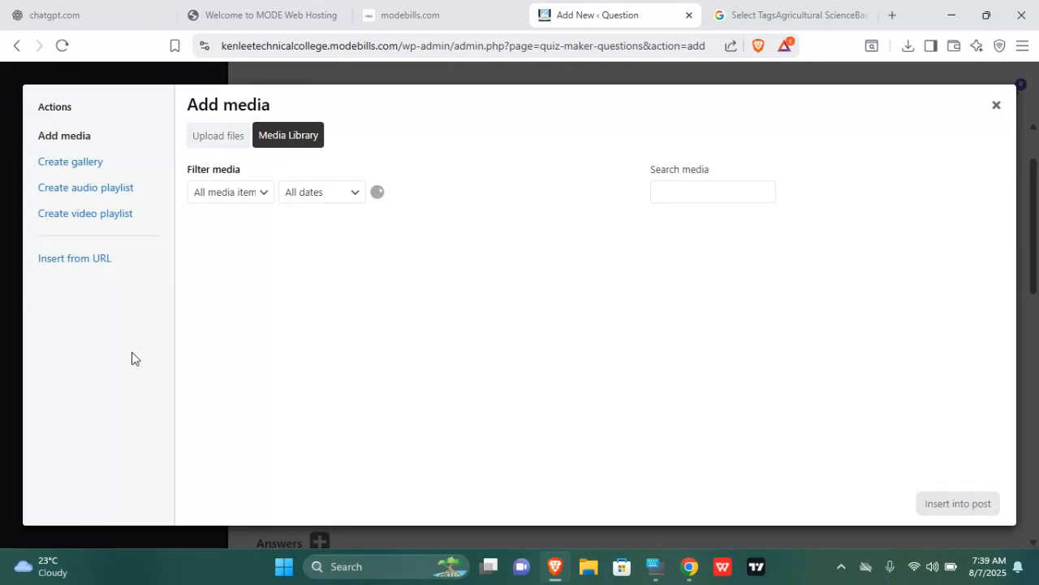
click(203, 143)
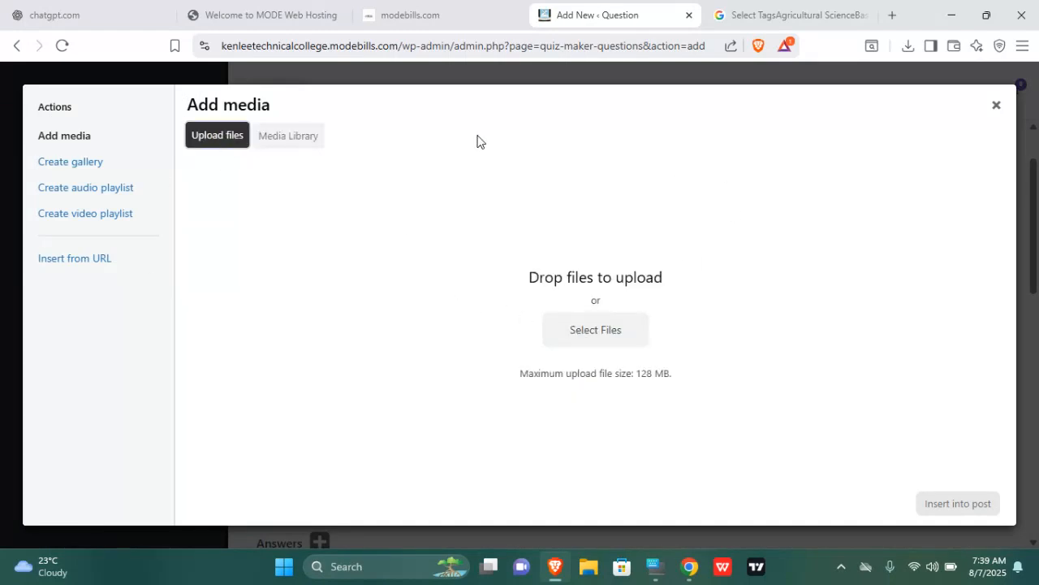
click(305, 143)
click(240, 262)
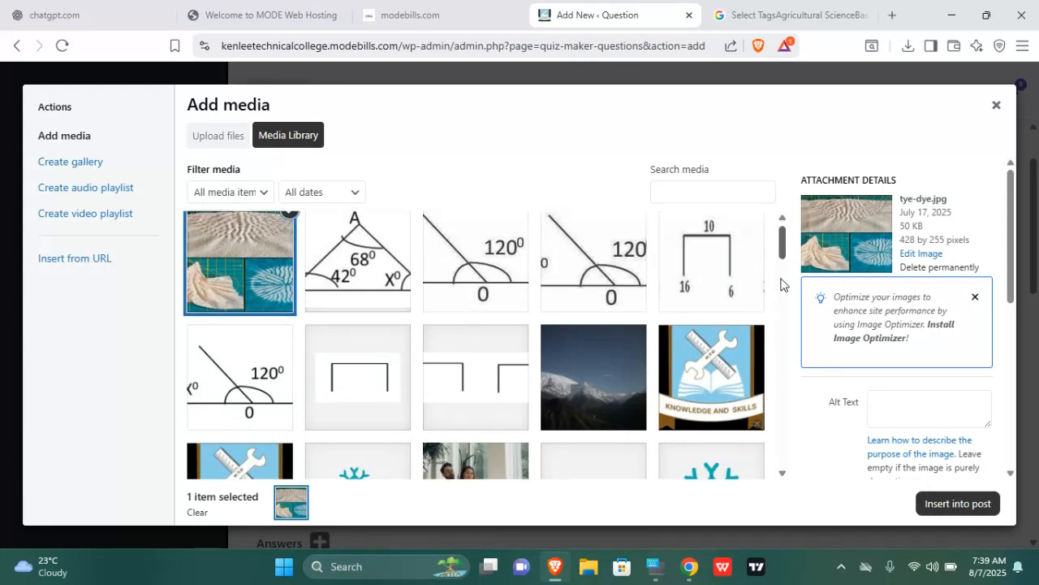
click(954, 497)
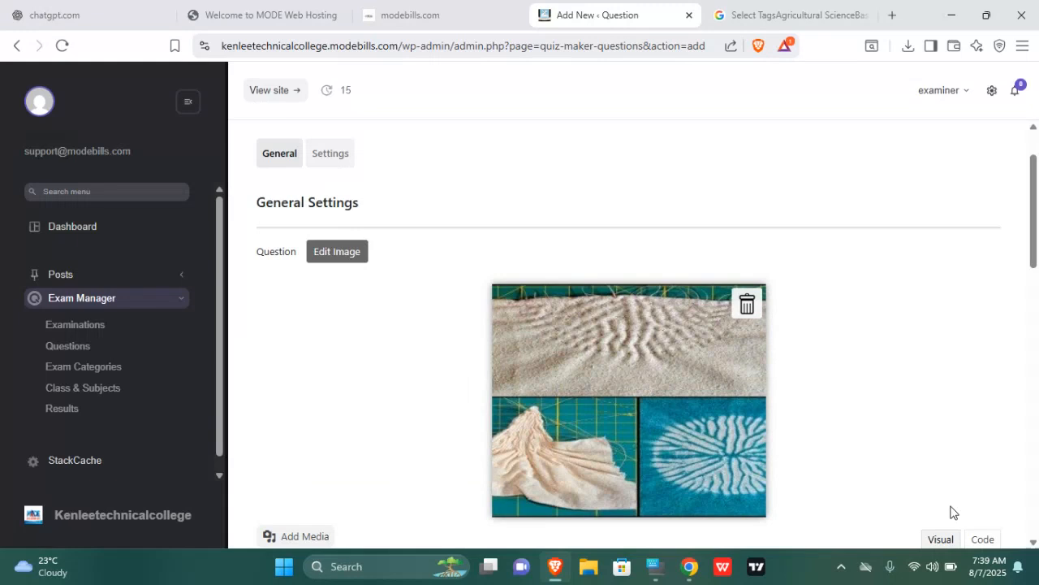
- Fill in the first three answers of the Radio question as Dog, Labia and Sounds
drag(1034, 191, 993, 325)
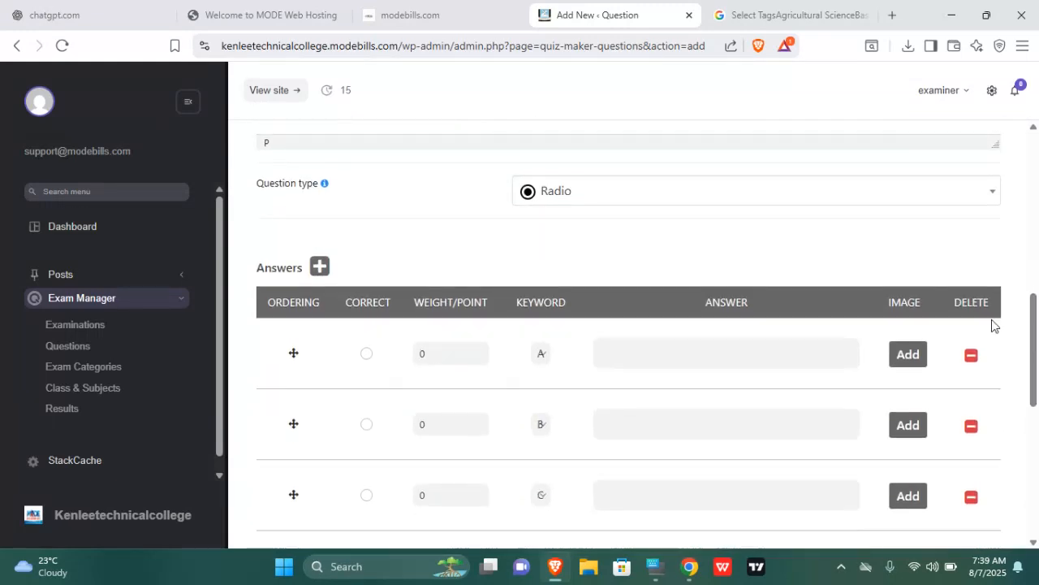
click(708, 337)
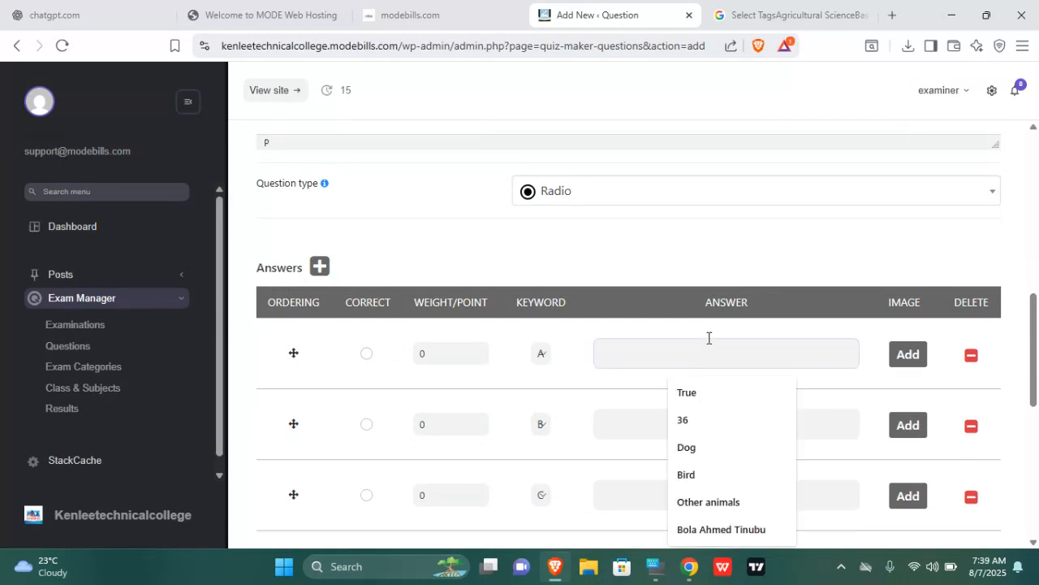
text(Dog)
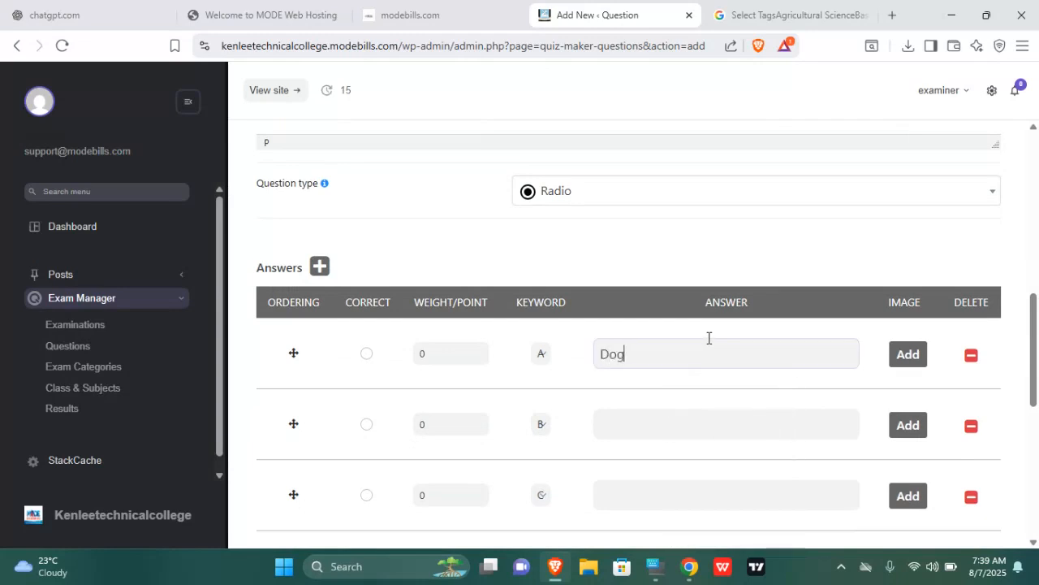
click(629, 419)
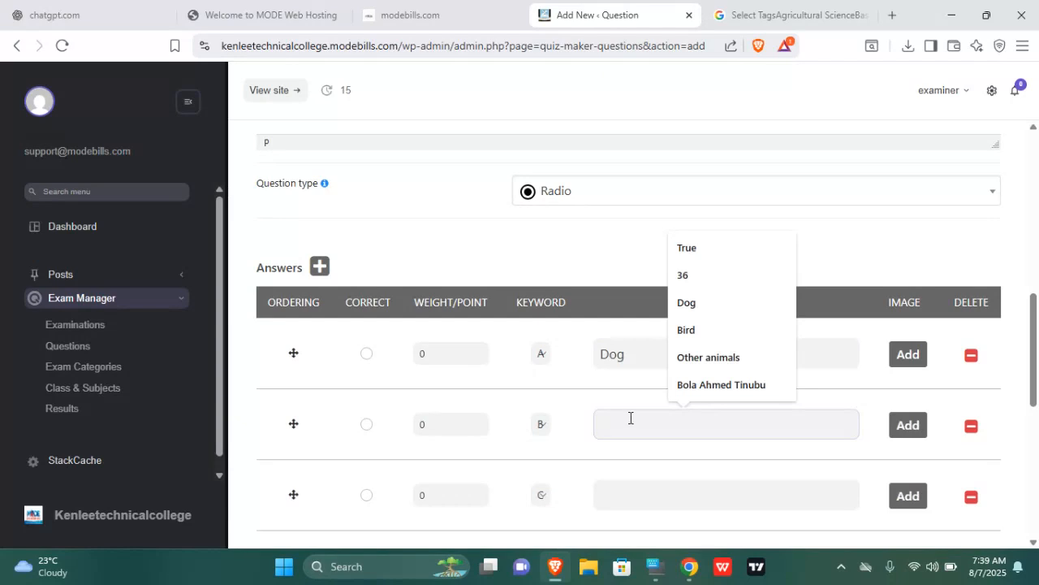
text(L)
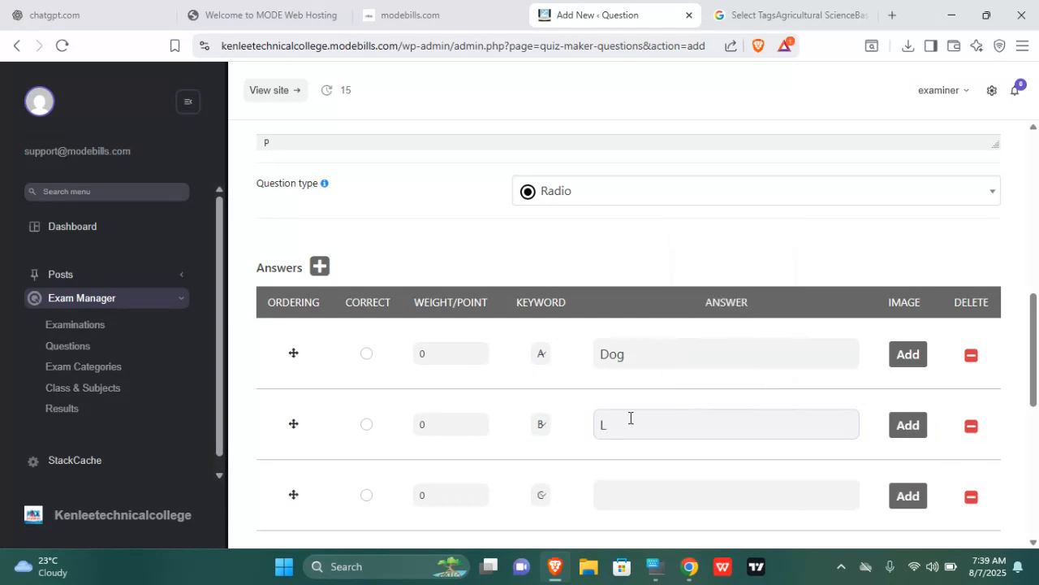
text(Abia)
click(659, 505)
text(Sounds)
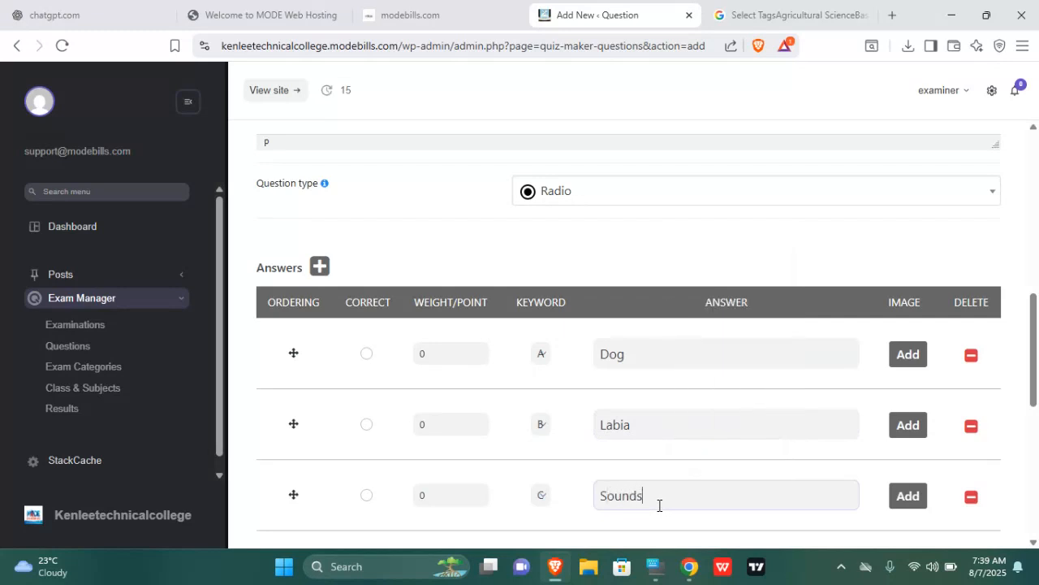
- Mark Sounds as the correct answer and delete the empty fourth answer D
drag(1033, 383, 1034, 421)
click(366, 352)
click(632, 420)
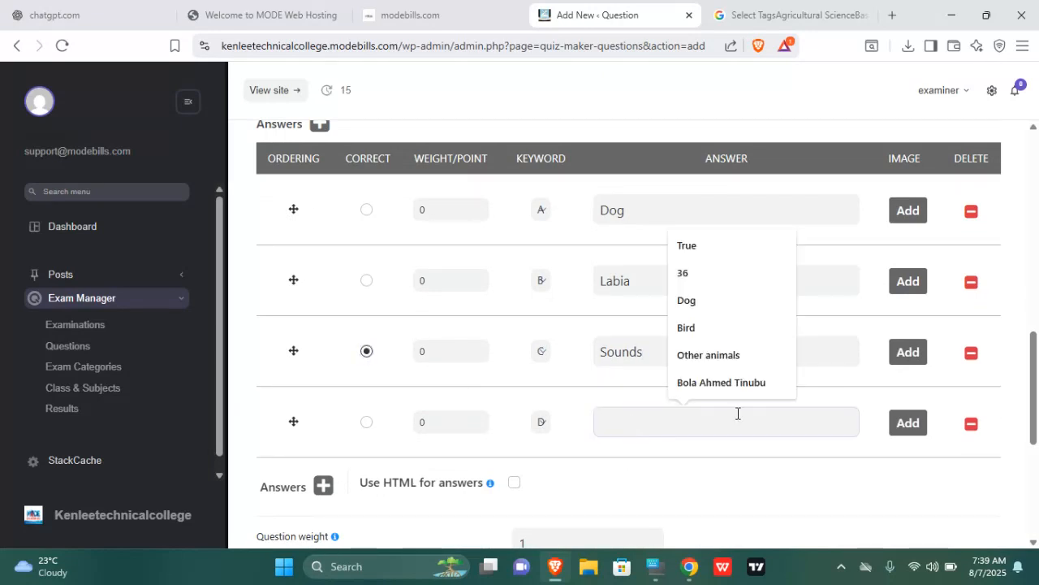
click(971, 423)
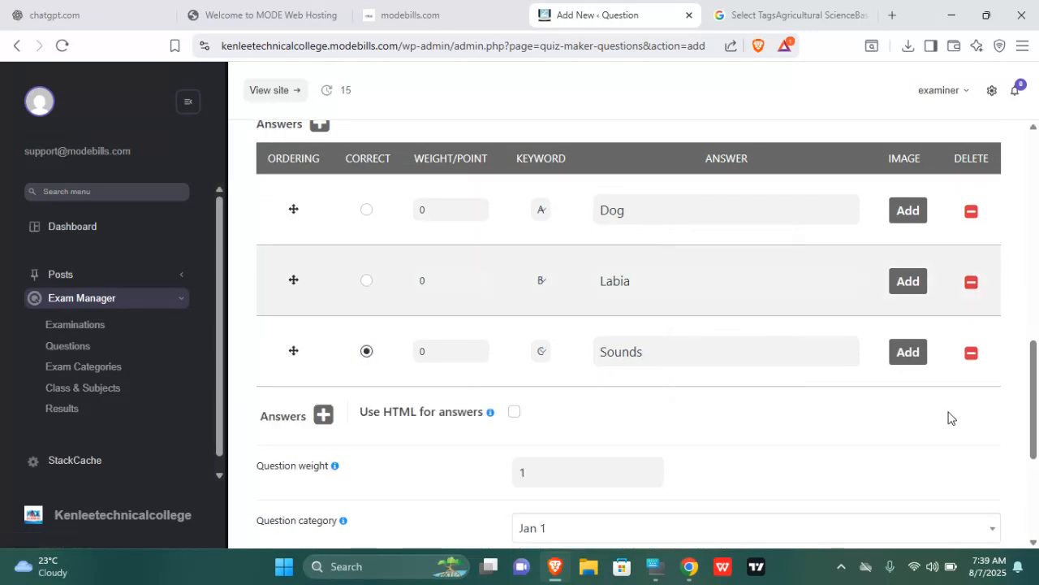
- Review the completed question form, then save and close the question
scroll(1035, 233, up, 1)
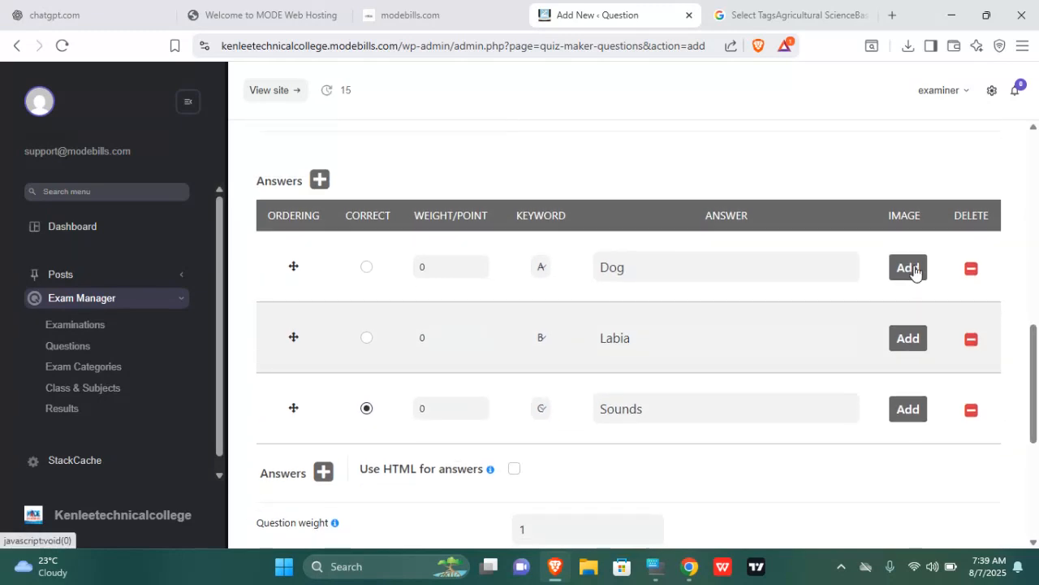
scroll(1029, 336, down, 4)
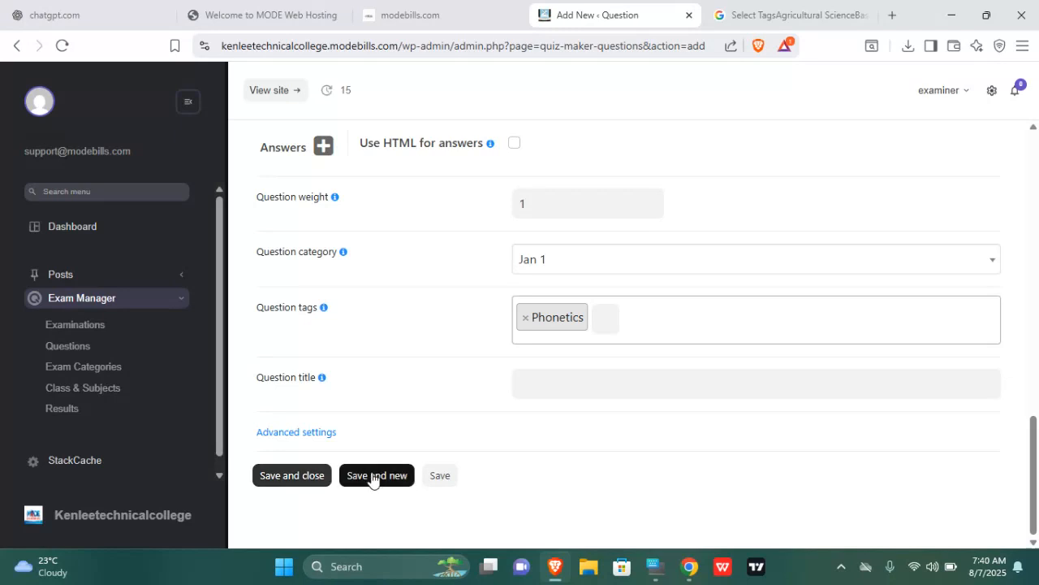
drag(1034, 473, 1035, 322)
scroll(1034, 323, down, 6)
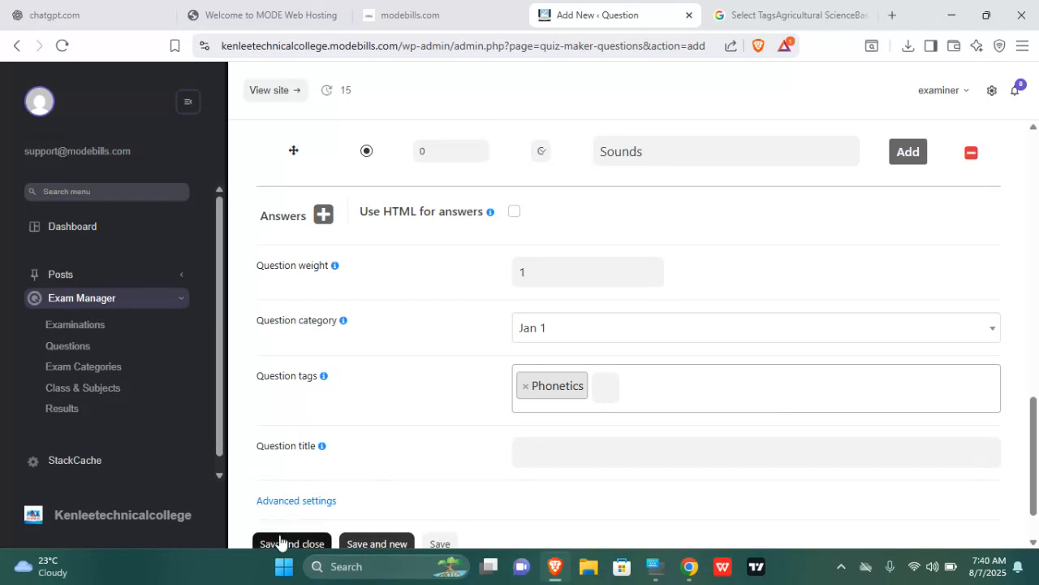
click(276, 537)
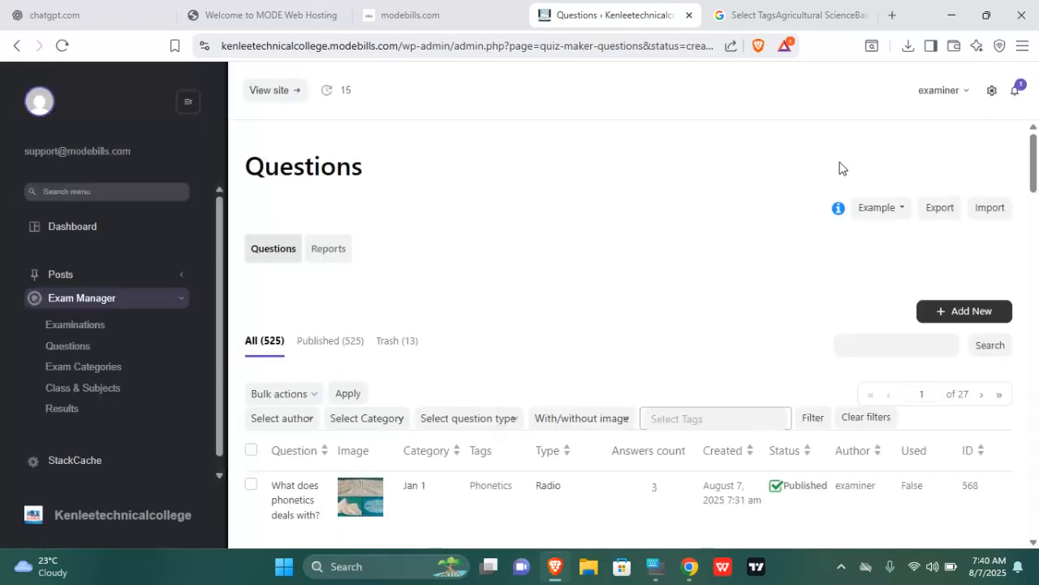
- Filter the questions list by the category Jan 1 and the tag Phonetics
drag(1034, 164, 1035, 197)
mouse_move(290, 336)
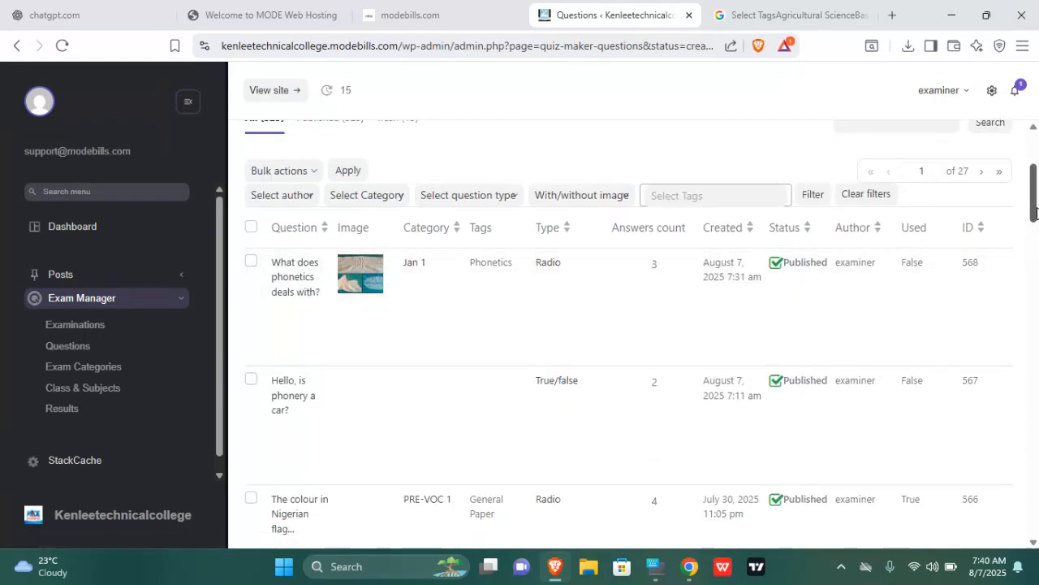
drag(1034, 215, 1025, 167)
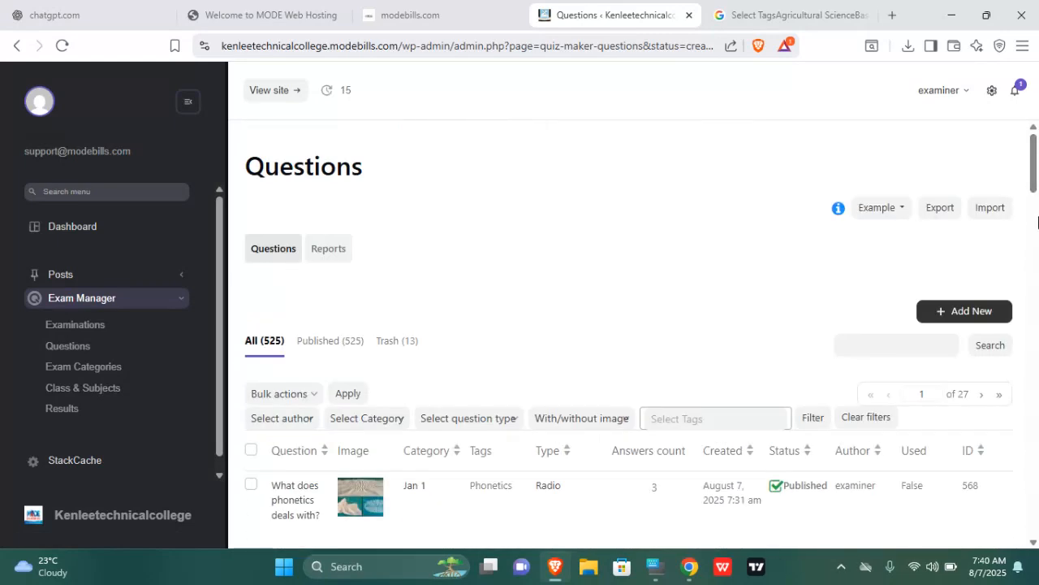
scroll(1037, 211, down, 2)
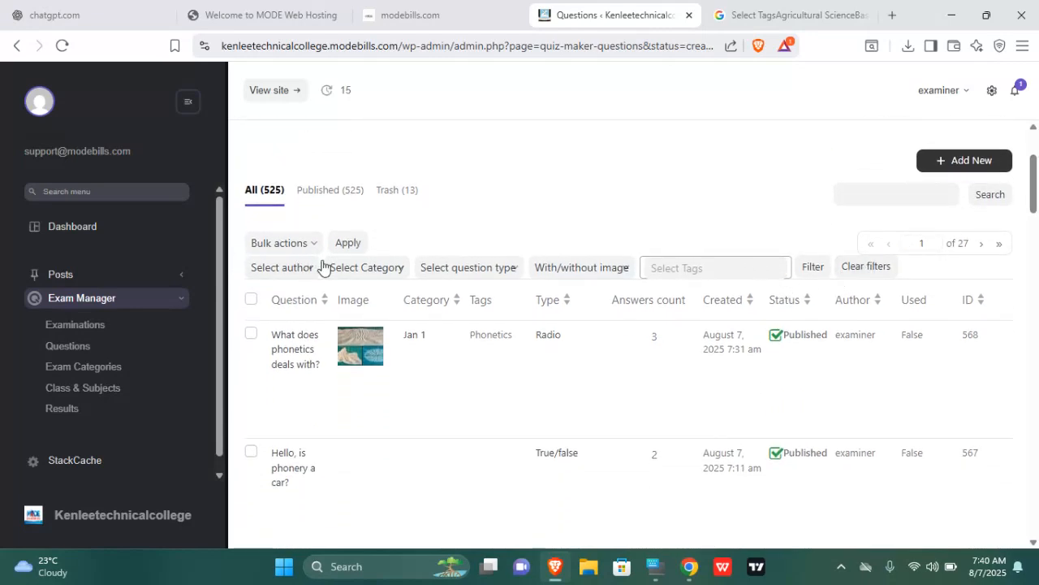
click(364, 268)
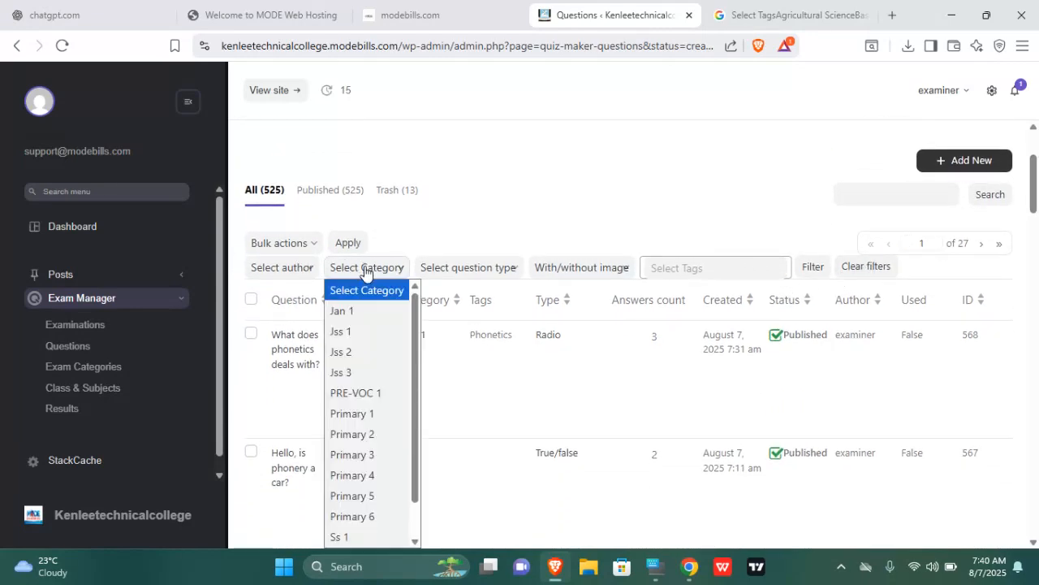
click(365, 312)
click(658, 271)
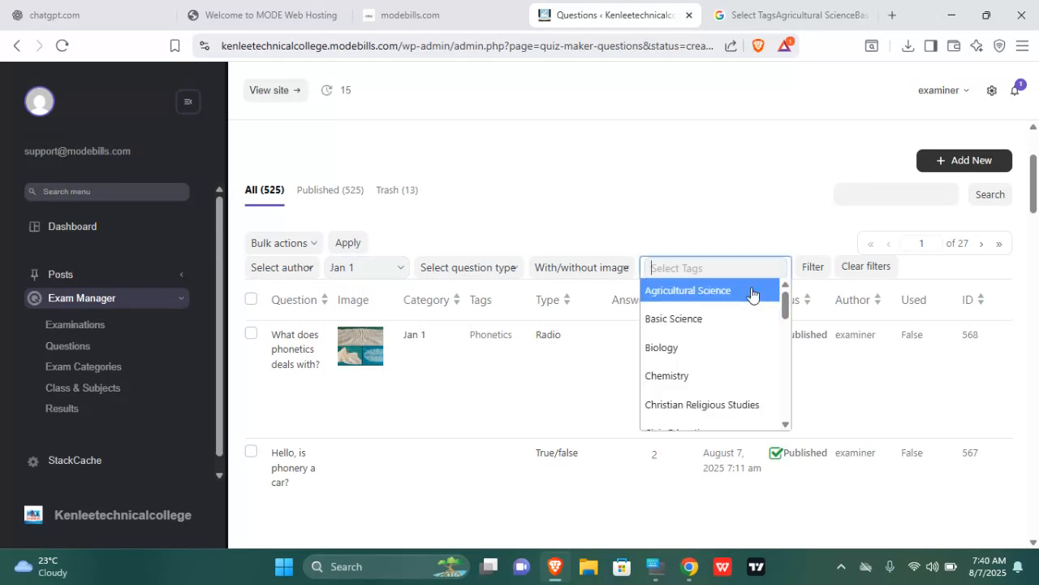
drag(784, 298, 810, 393)
click(724, 382)
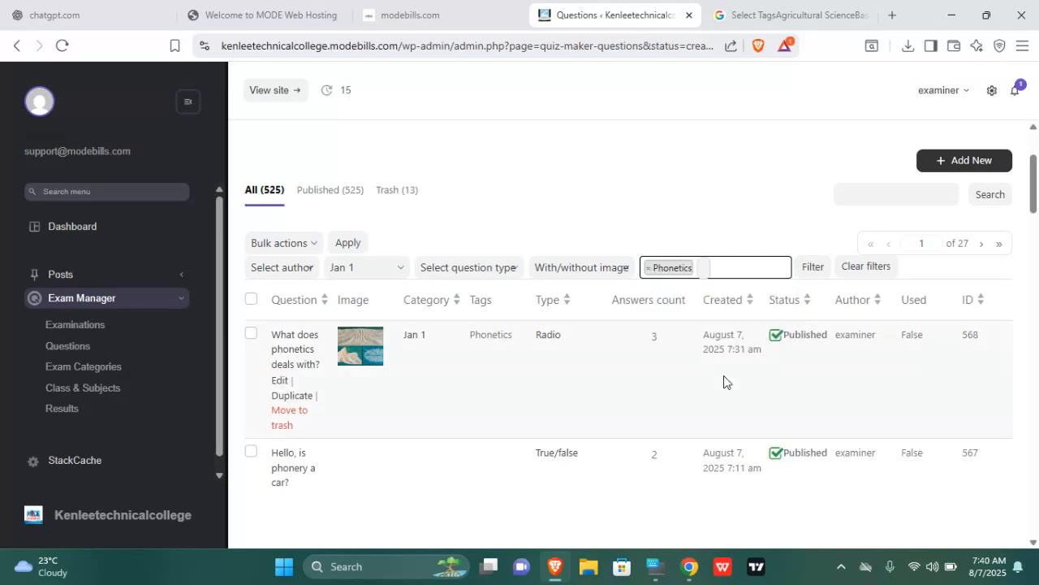
click(817, 270)
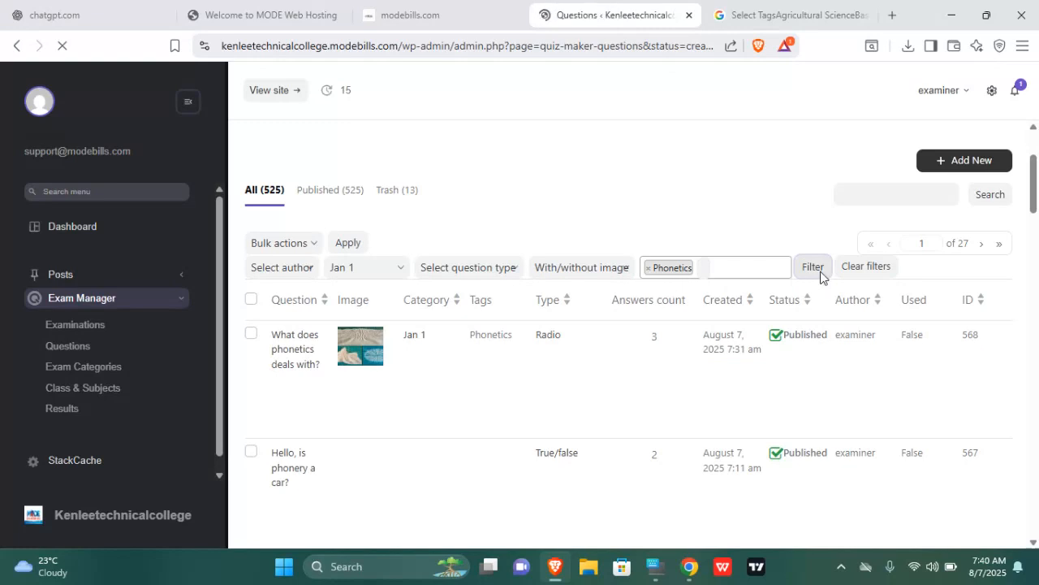
- Remove the Phonetics tag from the filter and reapply it with only the Jan 1 category
drag(1036, 232, 1037, 336)
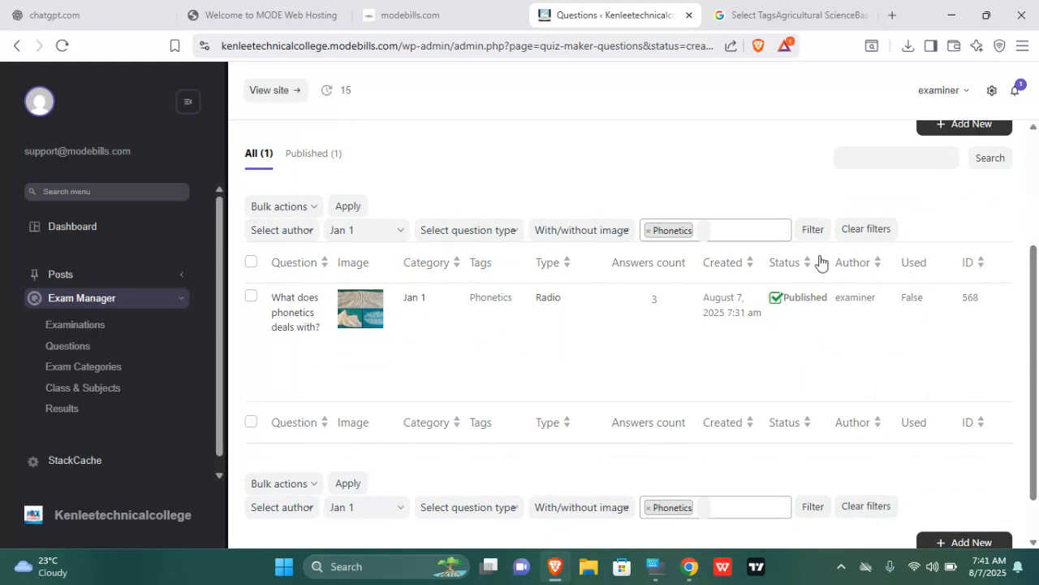
click(649, 233)
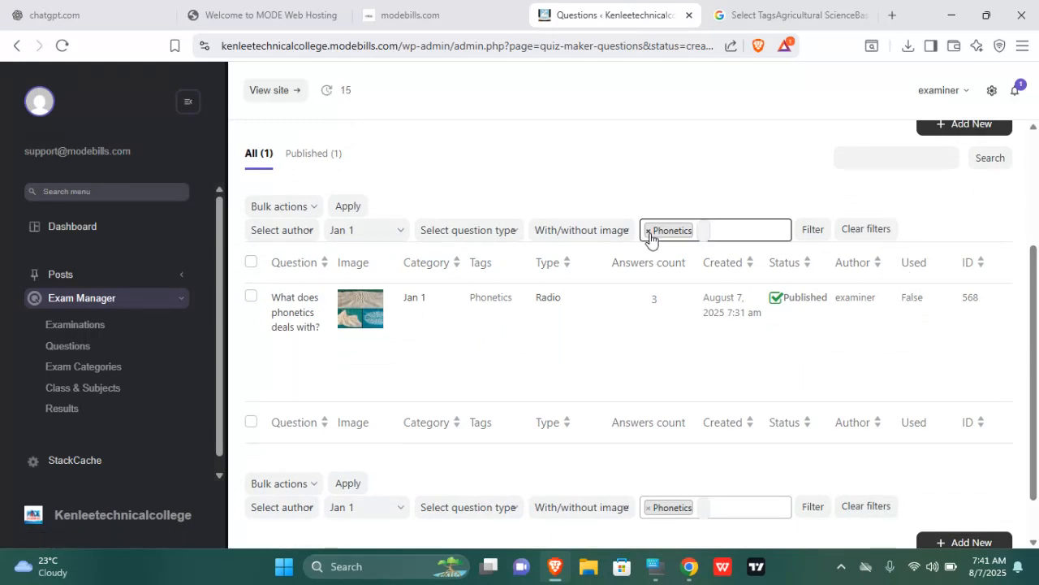
click(591, 132)
click(818, 229)
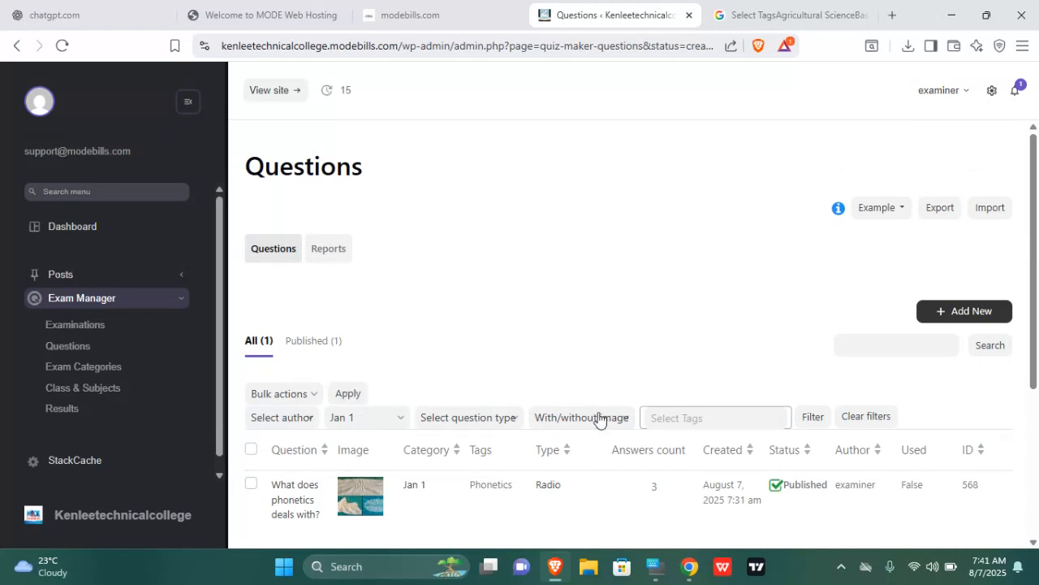
- Examine the question type filter, the image filter and the bulk action options of the questions list
click(501, 418)
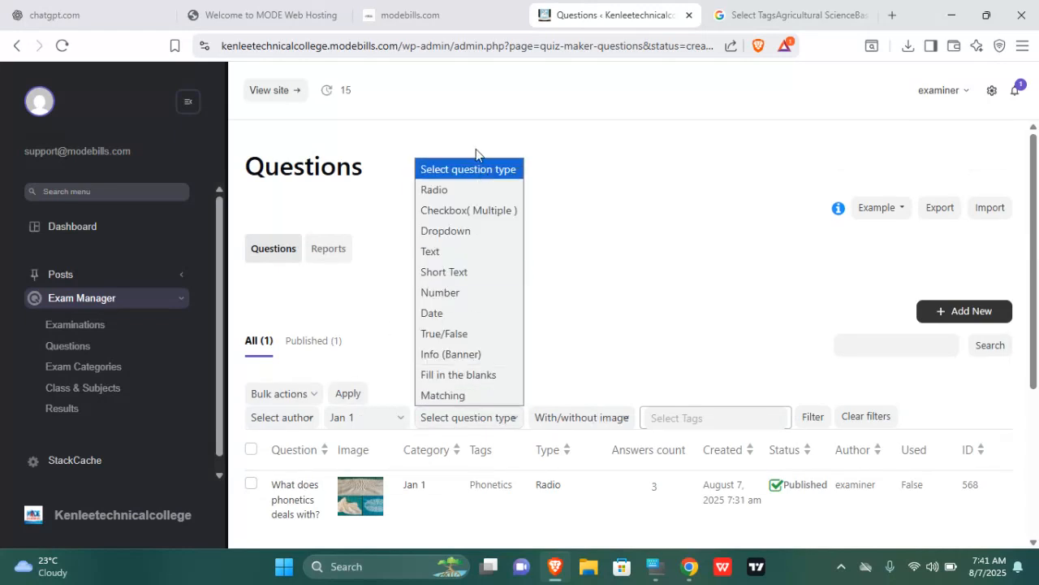
click(586, 252)
click(579, 418)
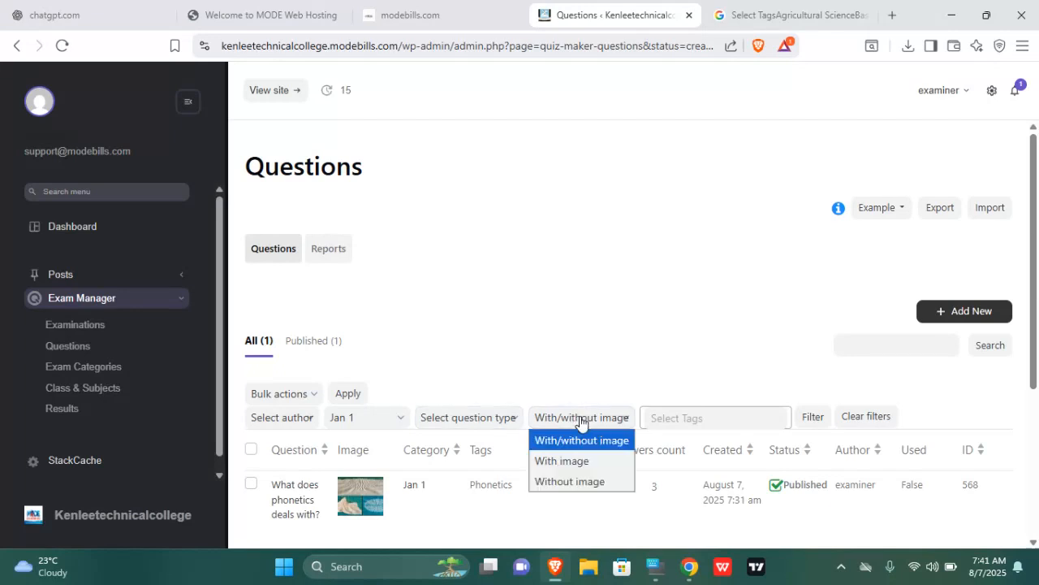
click(596, 346)
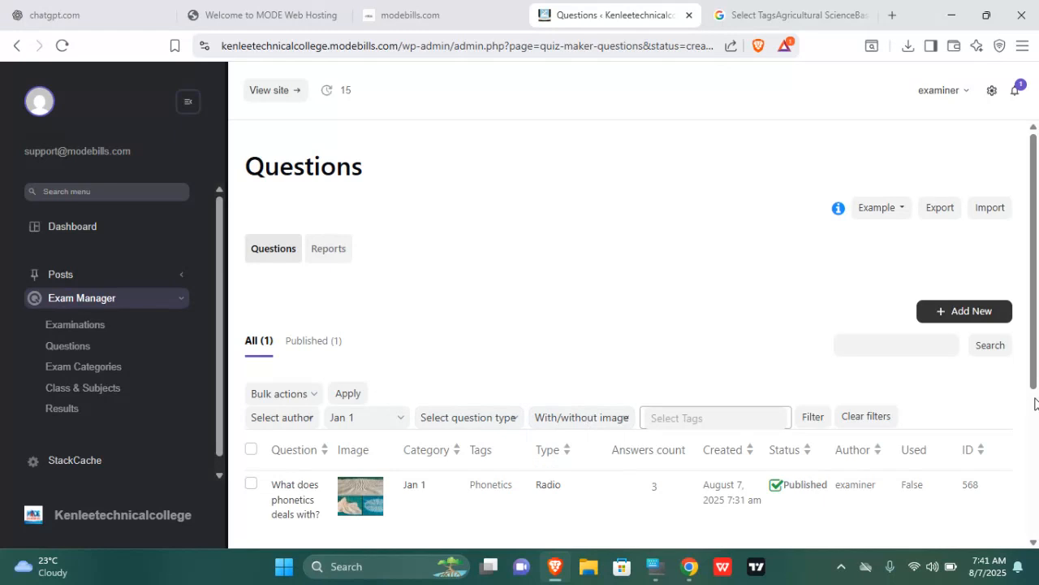
drag(1038, 354, 1023, 464)
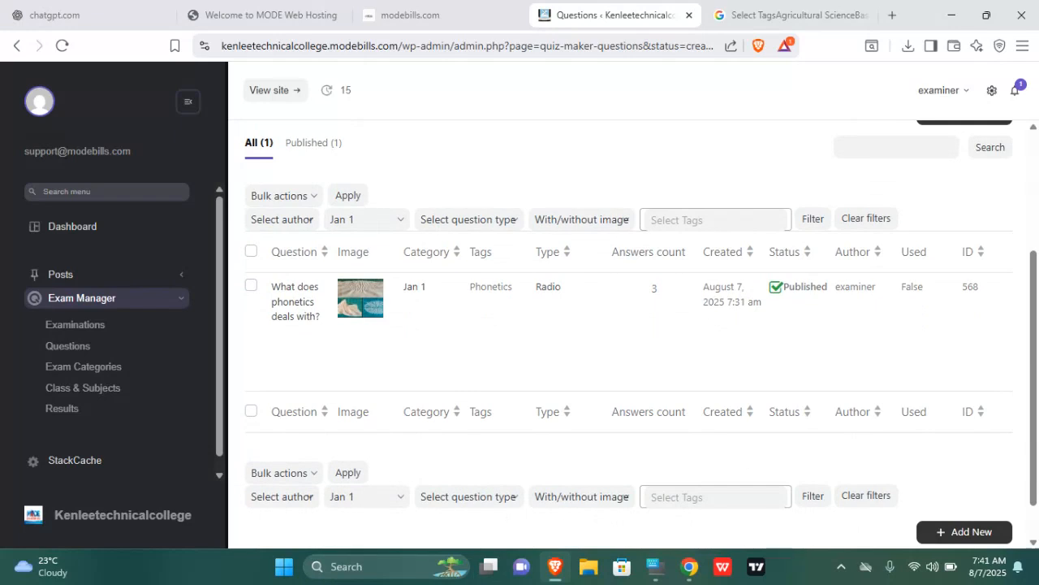
click(298, 476)
click(418, 449)
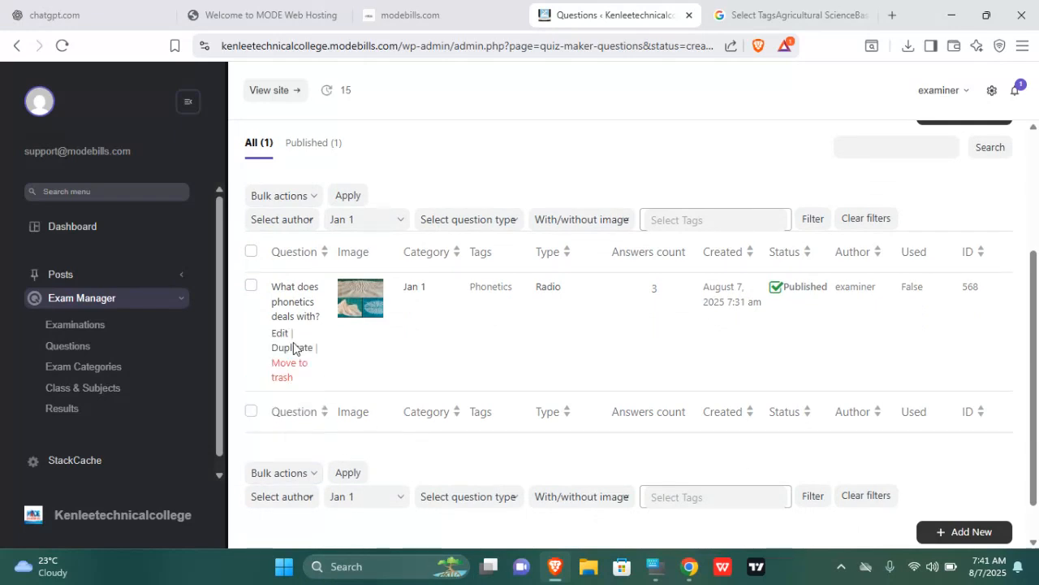
- Select all listed questions and choose Move to trash as the bulk action without applying it
click(251, 252)
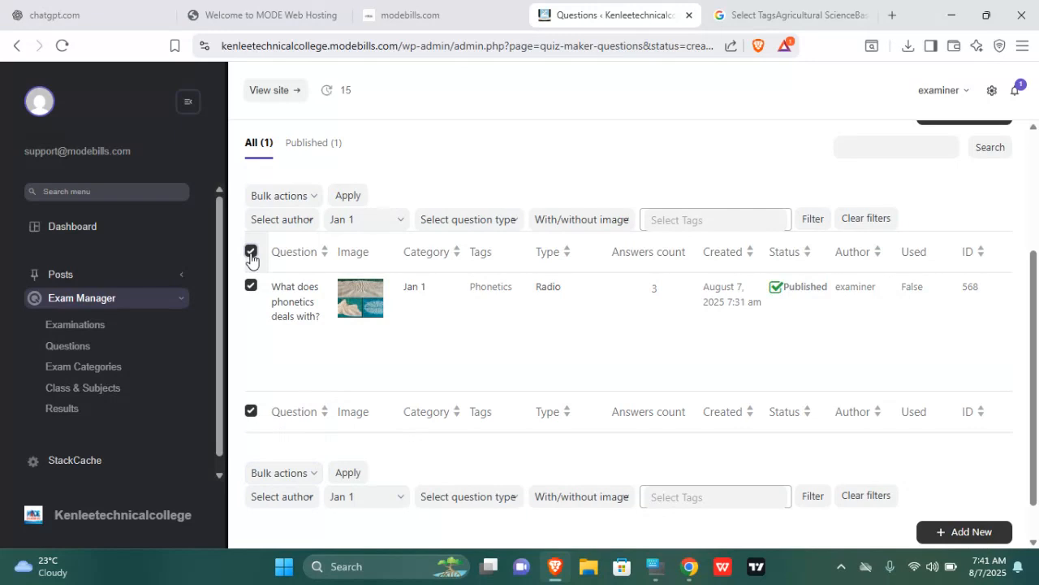
click(302, 475)
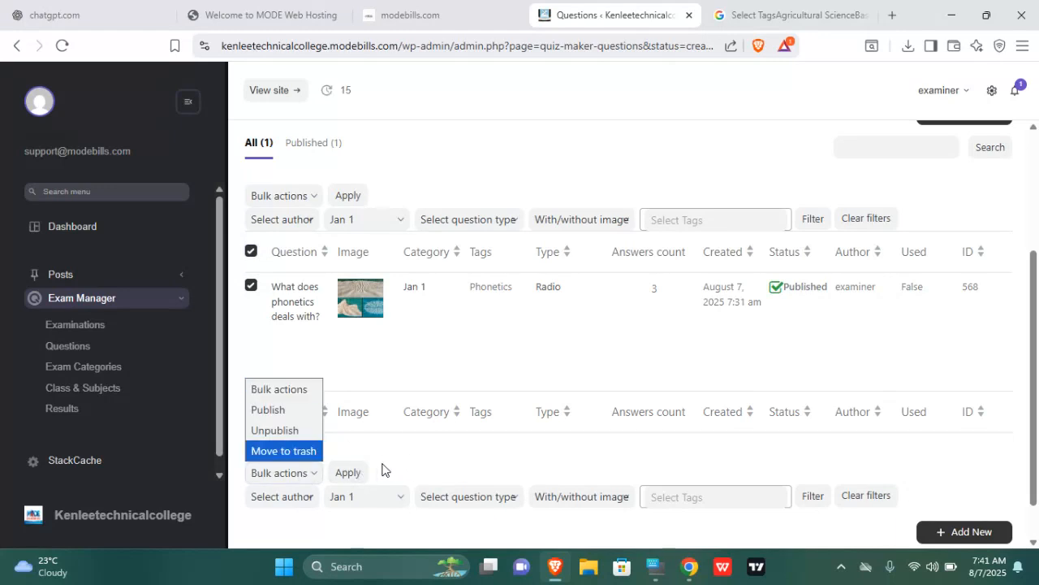
click(313, 453)
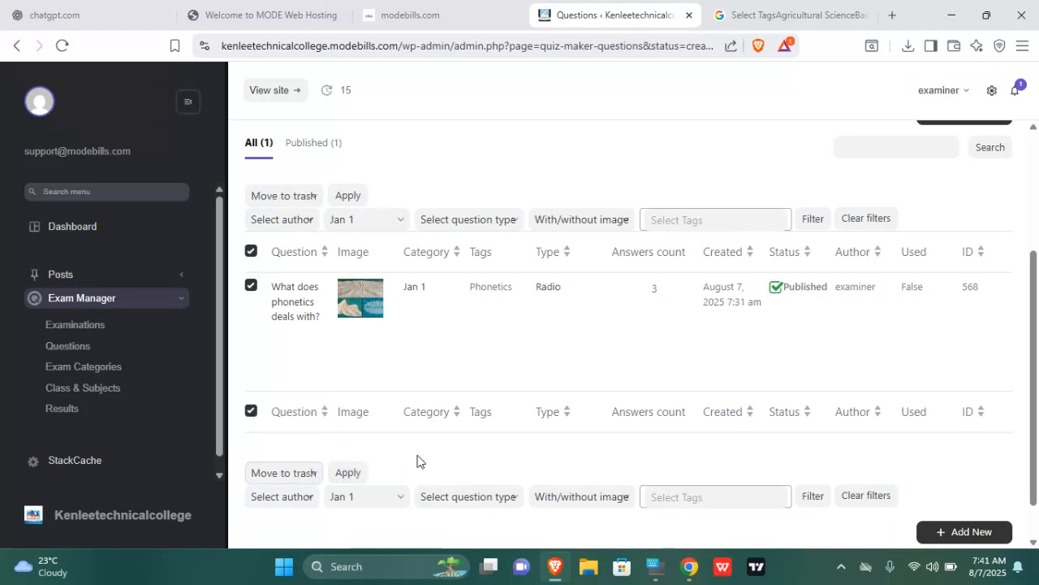
- Clear the filters of the questions list and open the question import form
drag(1033, 426, 1036, 334)
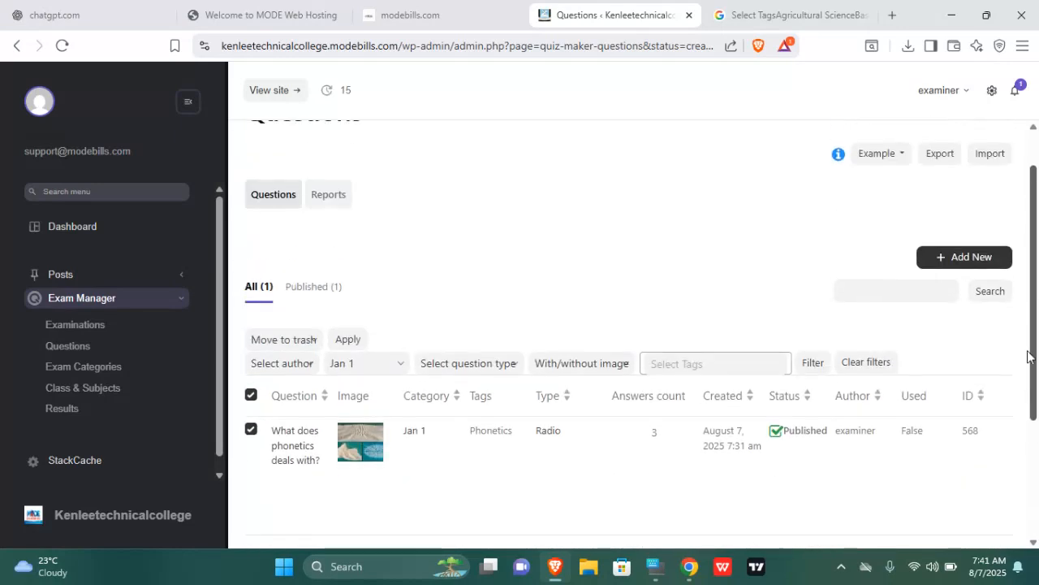
click(885, 362)
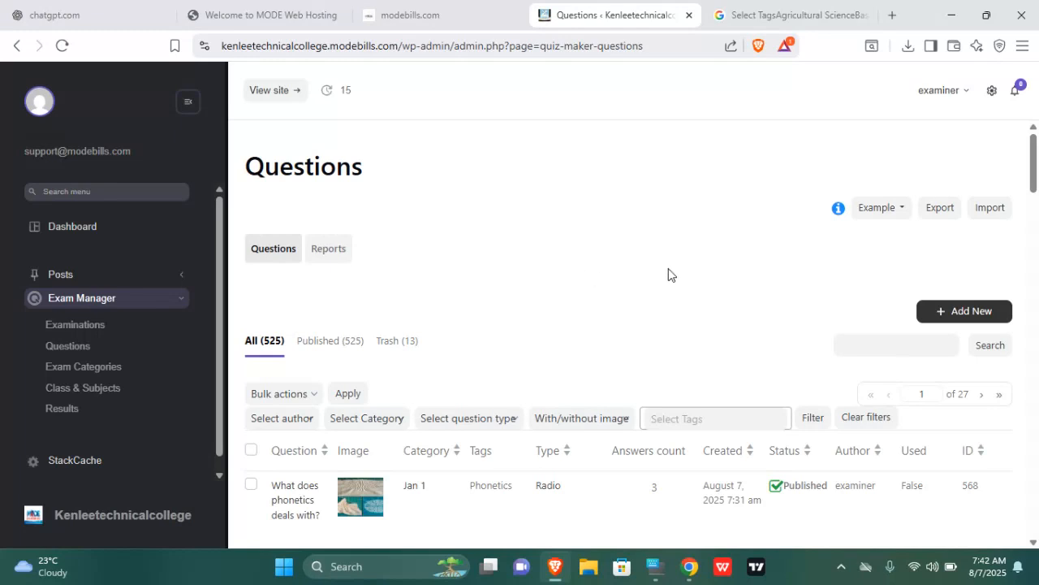
click(985, 213)
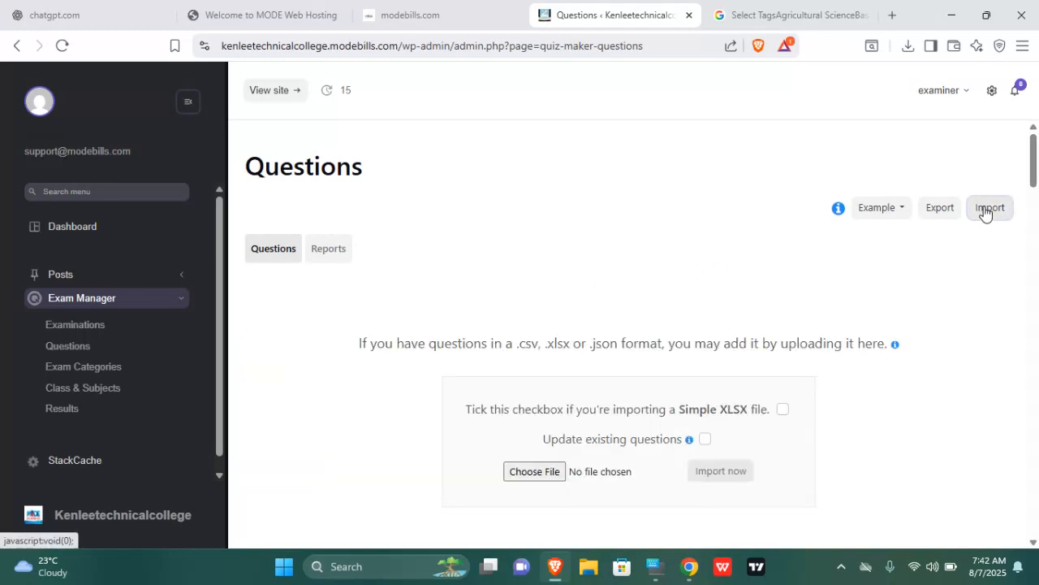
click(890, 220)
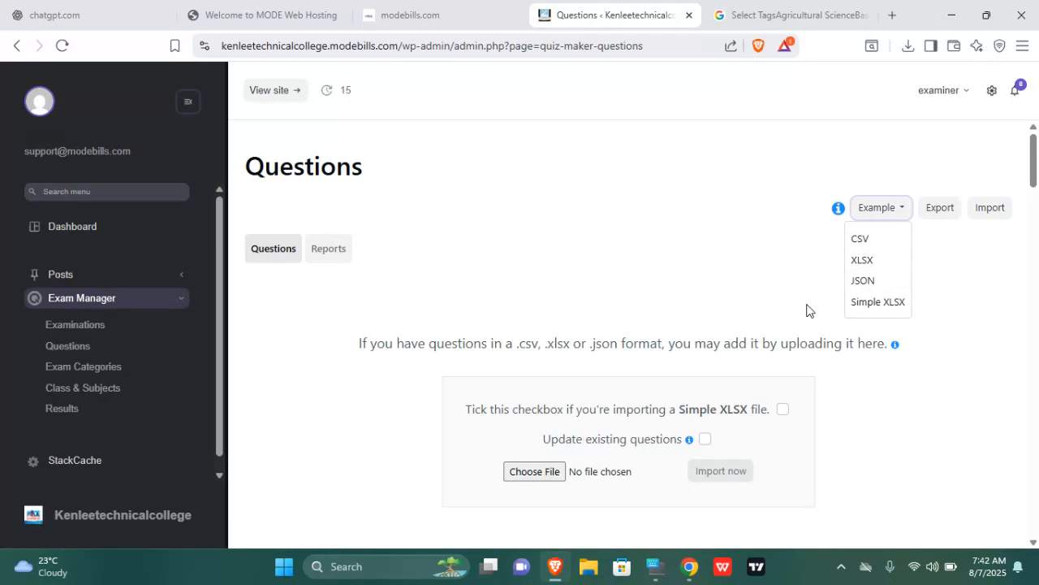
click(878, 302)
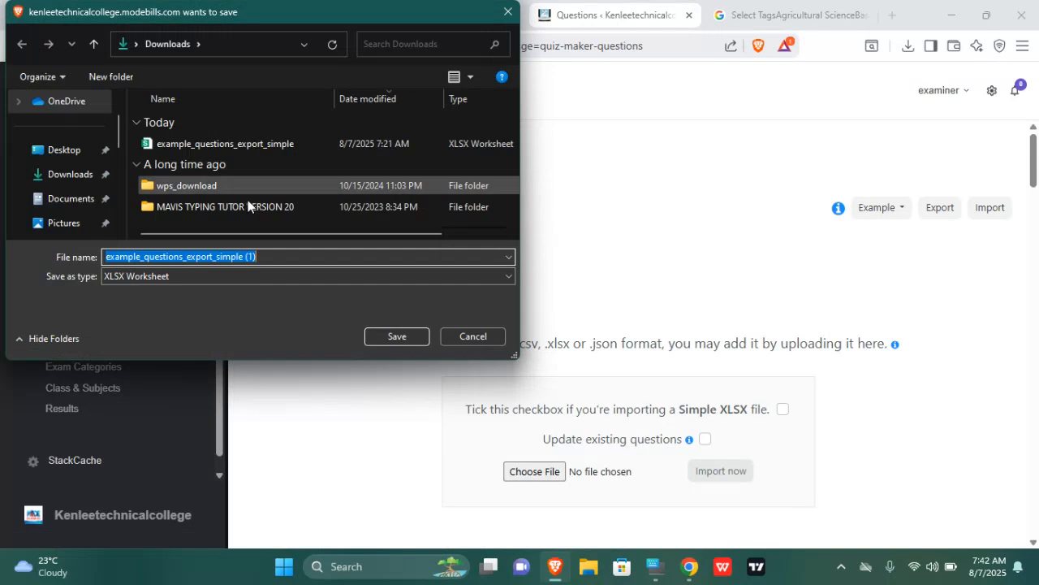
click(458, 338)
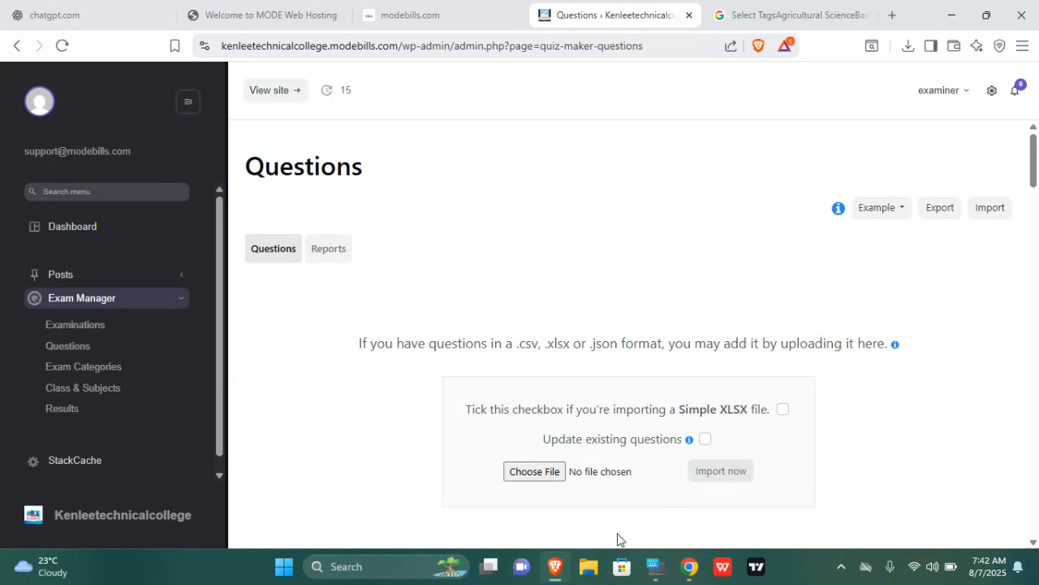
- Leave the browser and switch to the Mathematics Examination workbook in WPS Office
click(946, 14)
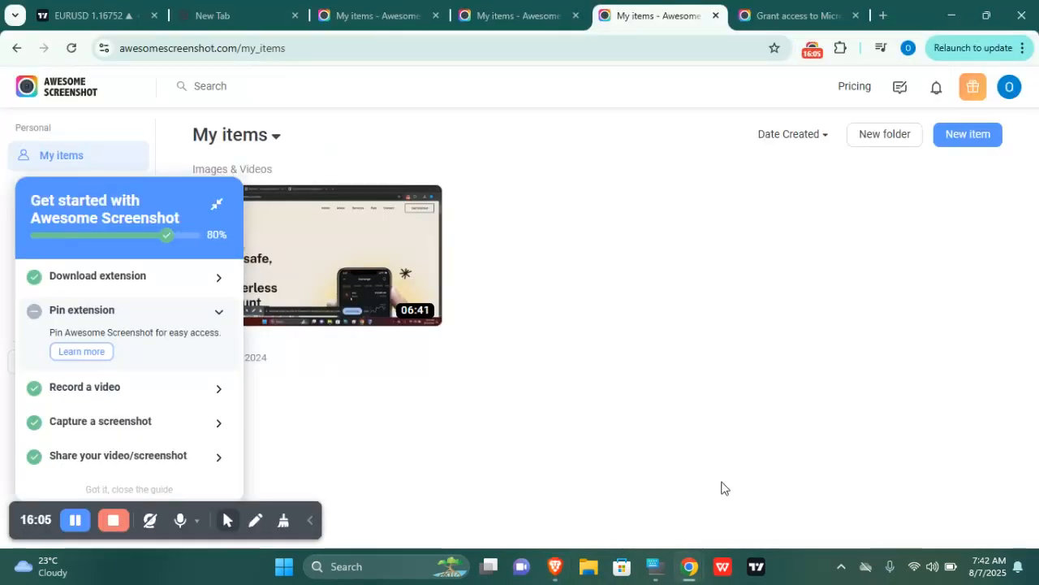
click(586, 569)
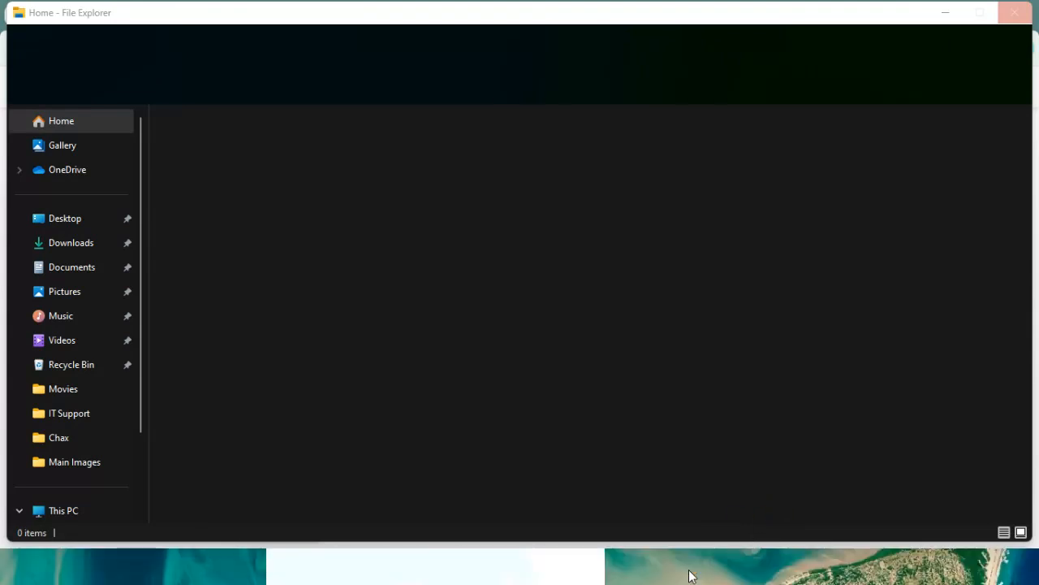
click(617, 573)
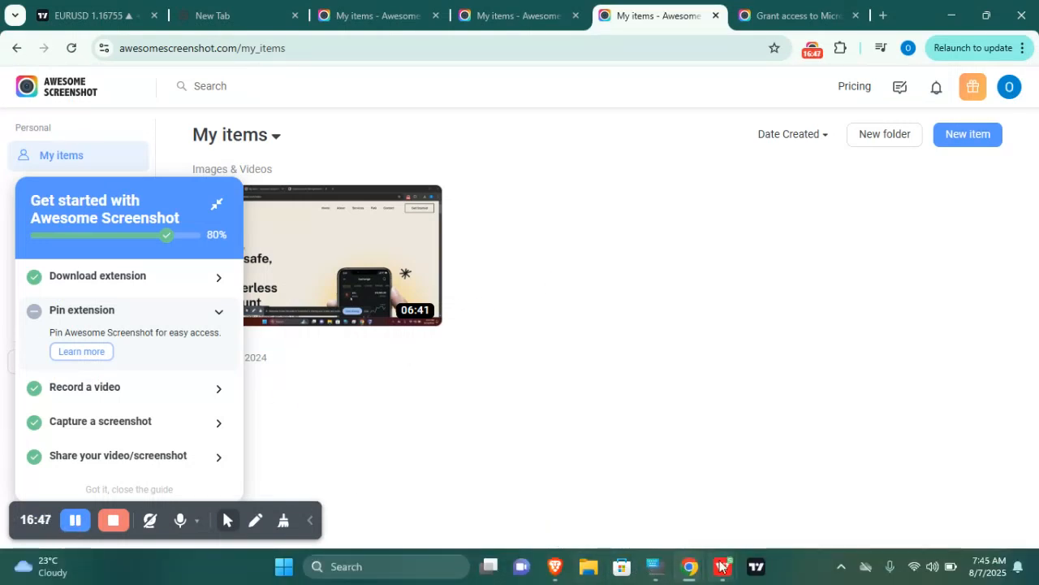
mouse_move(719, 565)
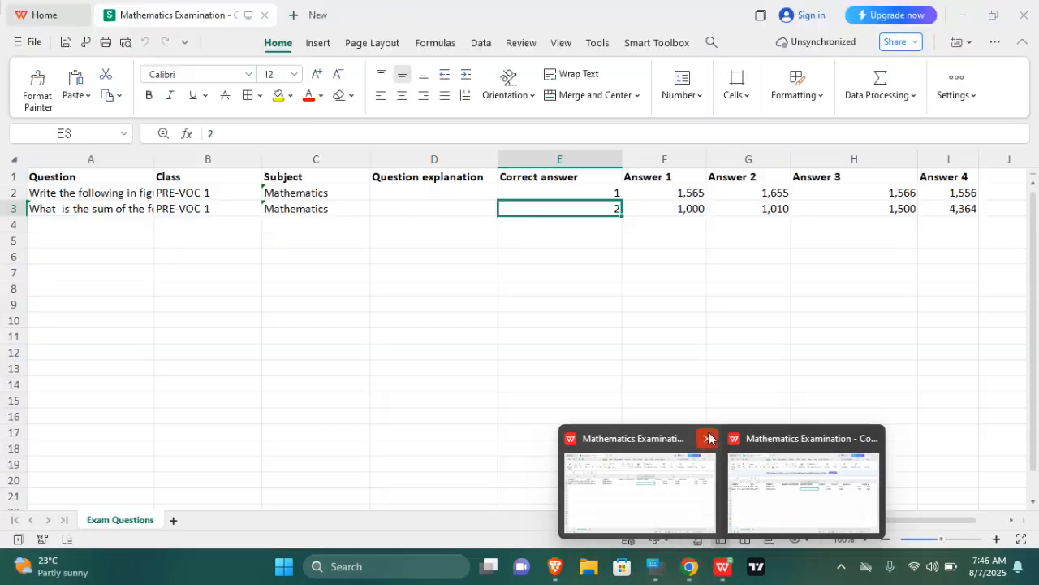
click(709, 438)
click(703, 468)
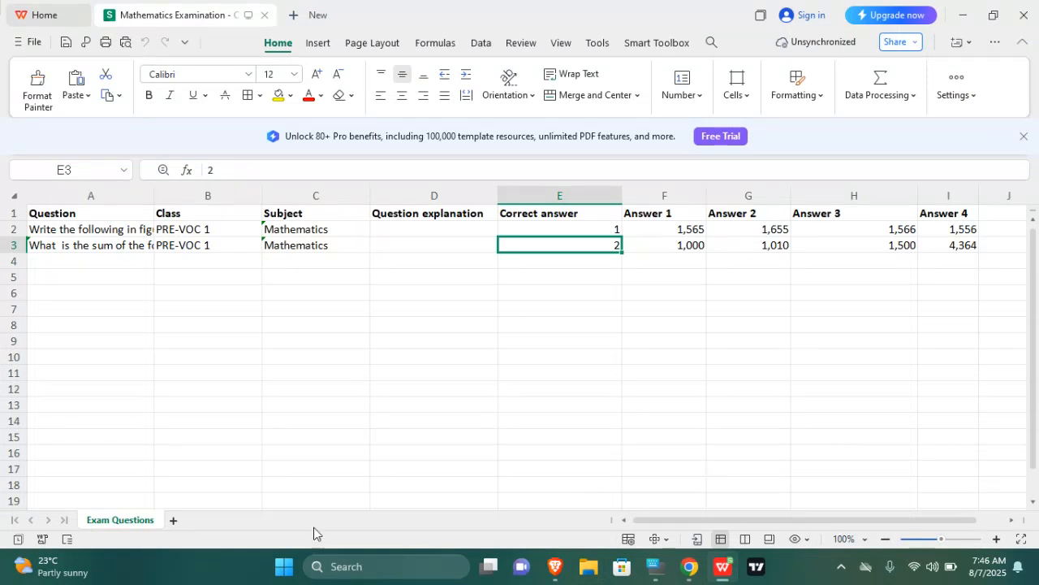
- Enter the question "What is a dream?" in cell A4, below the two existing questions
click(66, 270)
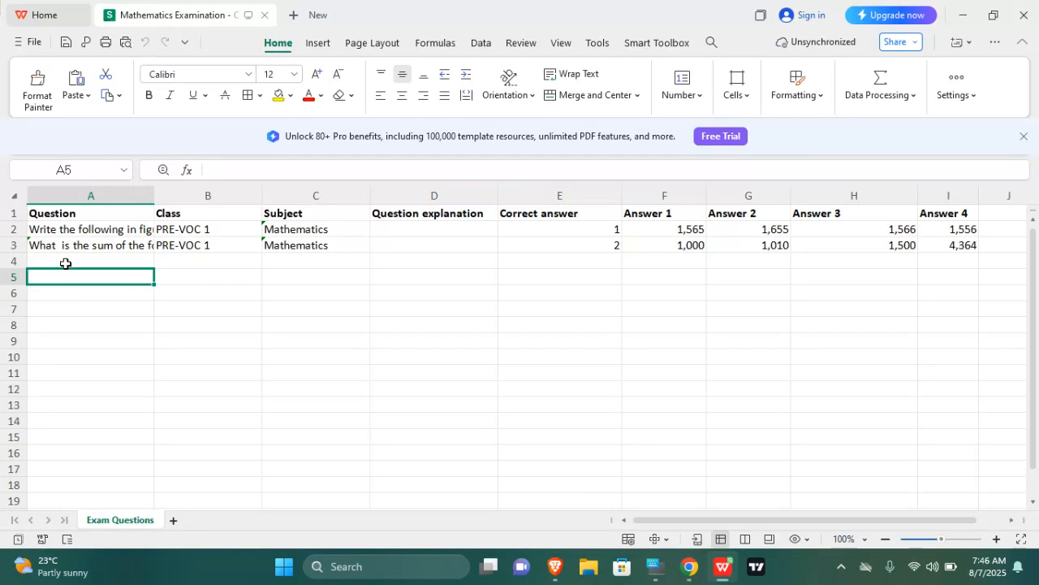
click(68, 265)
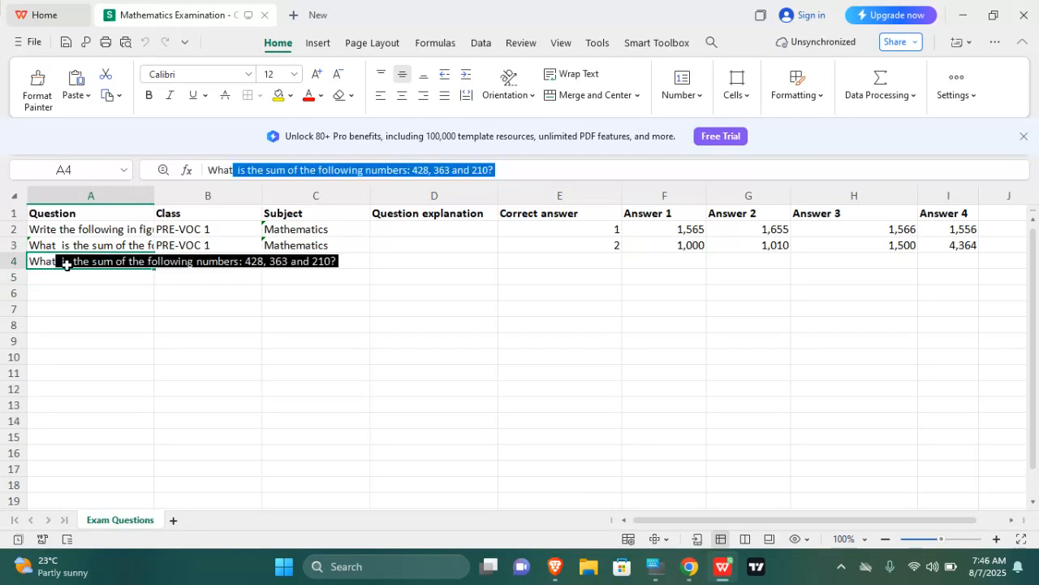
text(What is a)
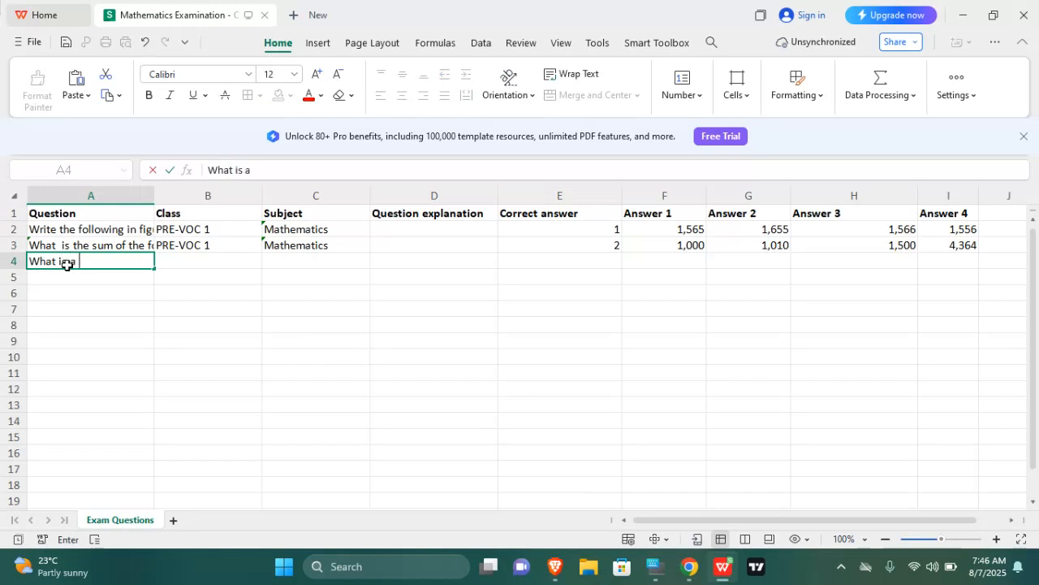
text( dream?)
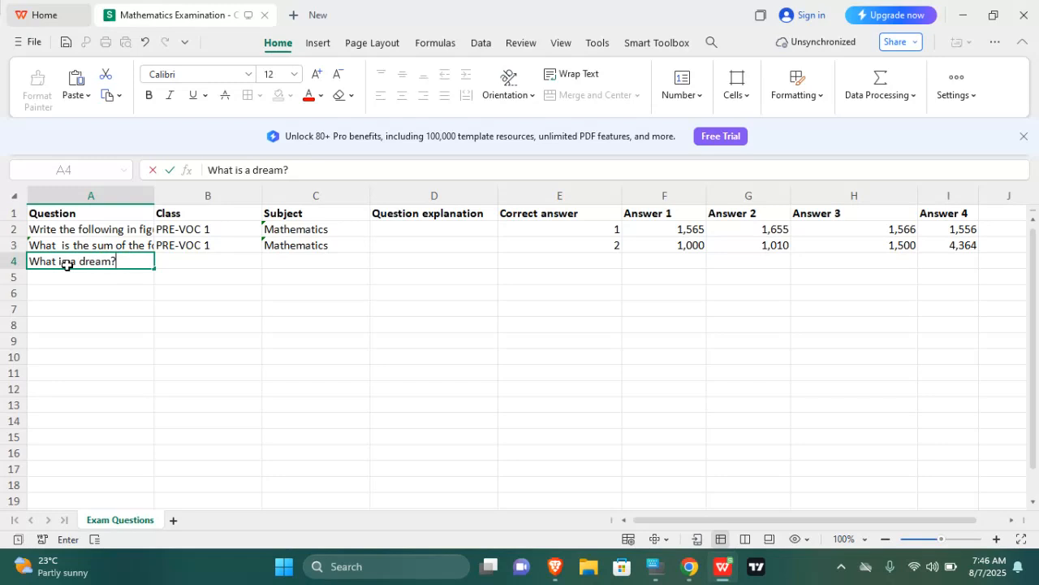
- Try to enter Jan 1 as the class of the dream question in cell B4
click(189, 258)
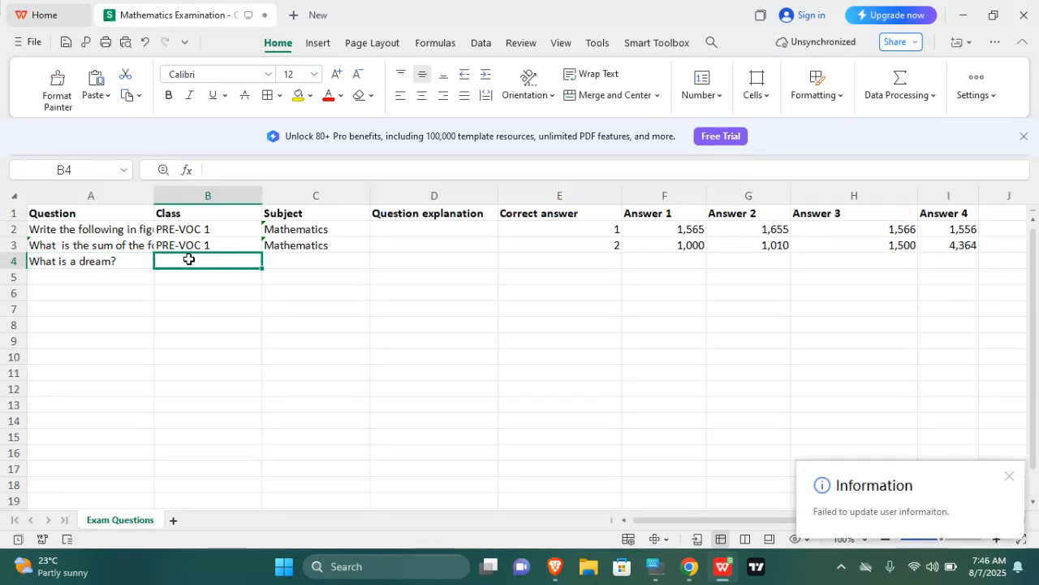
text(J)
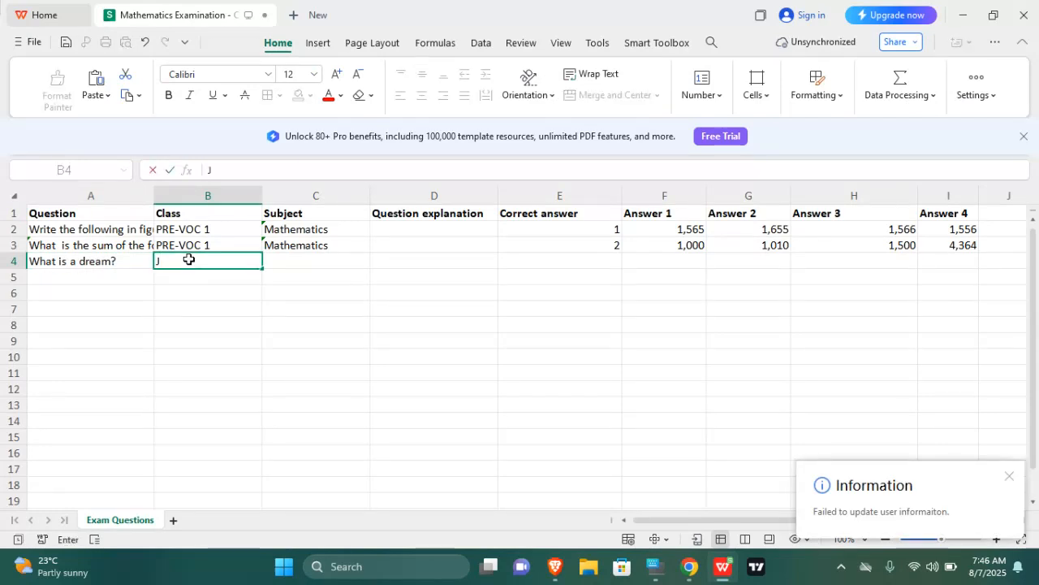
text(an 1)
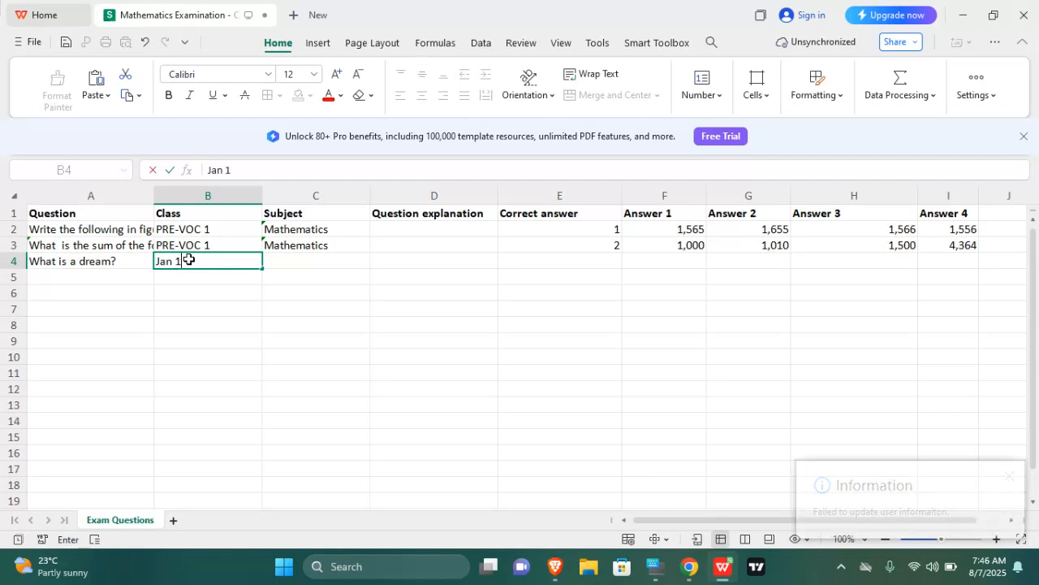
key(BackSpace)
key(BackSpace)
key(BackSpace)
key(BackSpace)
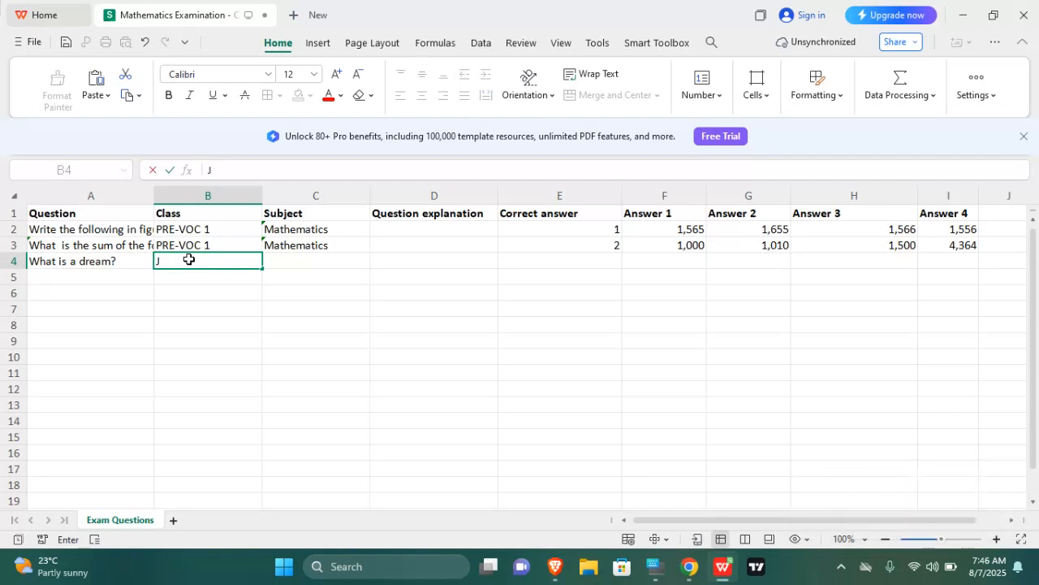
text(AN)
text( 1)
key(BackSpace)
key(BackSpace)
key(BackSpace)
key(BackSpace)
text(an 1)
click(327, 258)
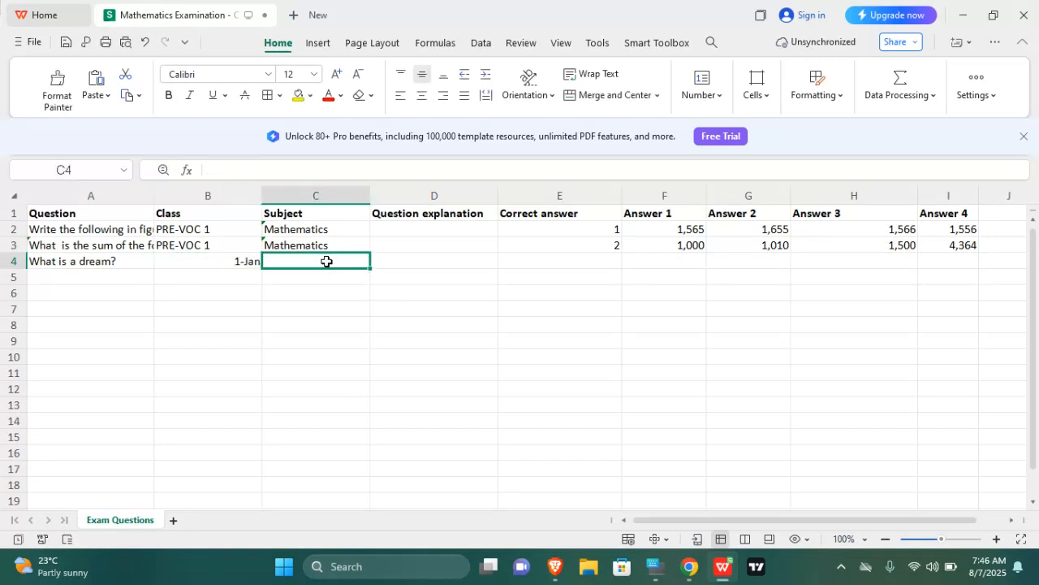
- Replace the class of the dream question in cell B4 with Jan
click(242, 263)
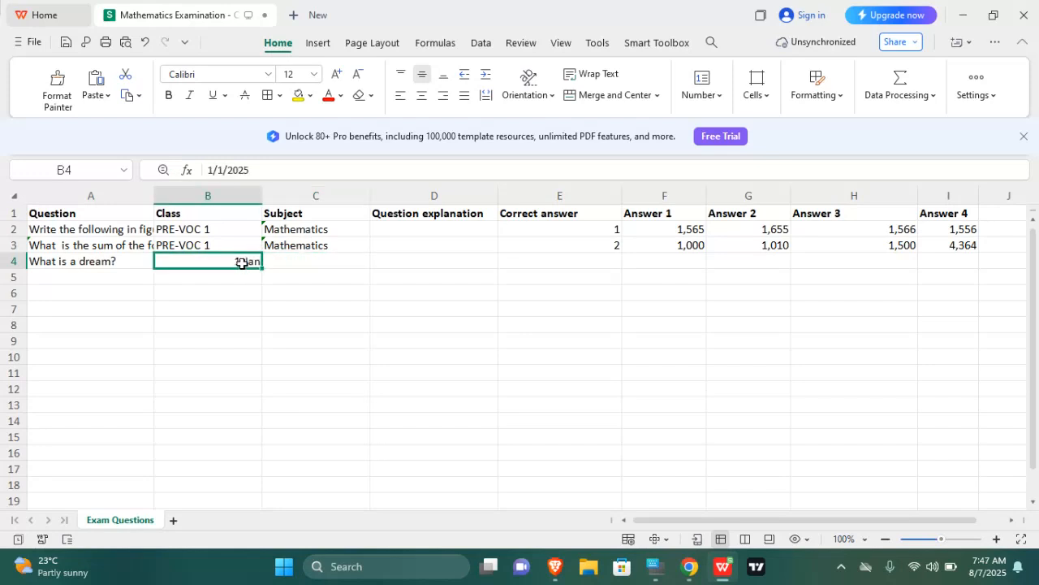
key(BackSpace)
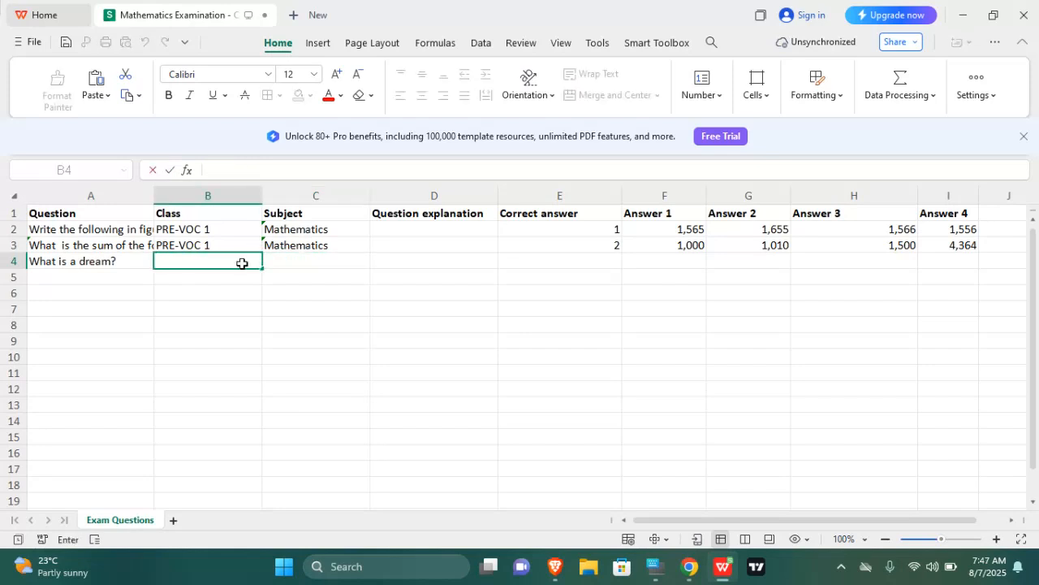
text(JAN)
key(BackSpace)
key(BackSpace)
text(an)
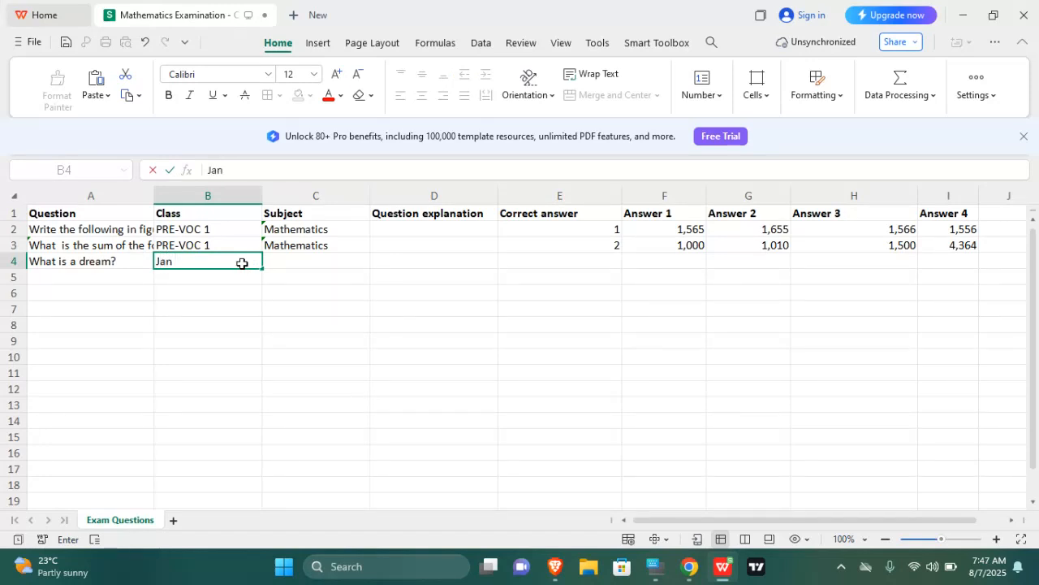
- Enter Phonetics as the subject of the dream question in cell C4
click(284, 259)
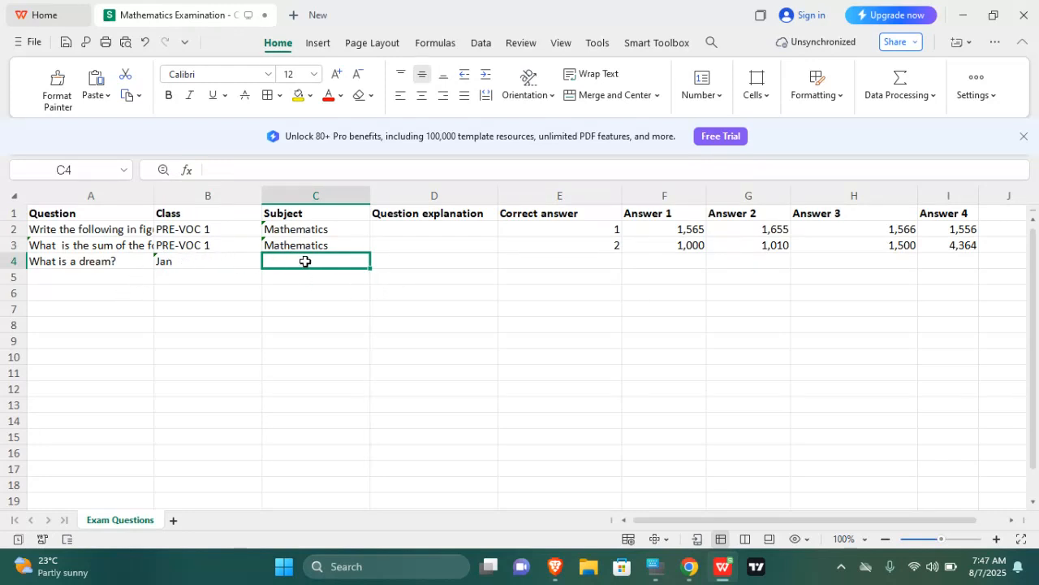
text(P)
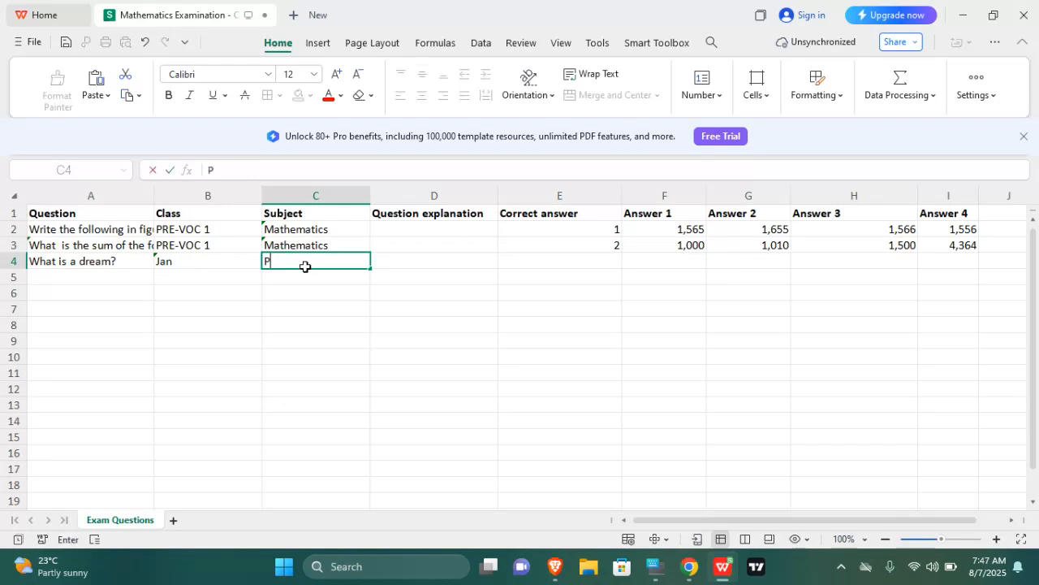
text(honeticas)
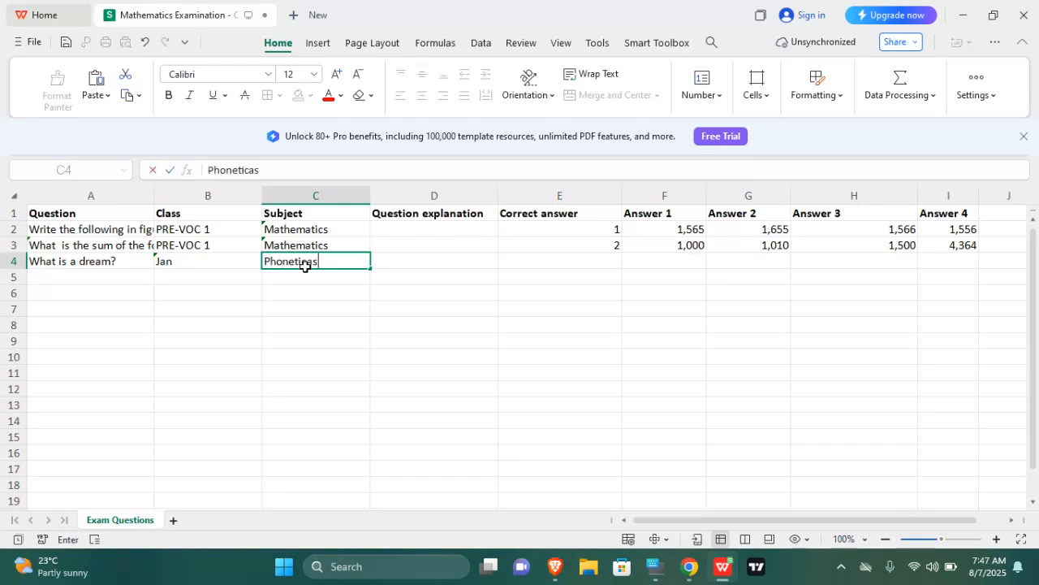
key(BackSpace)
key(BackSpace)
text(s)
- Fill in Answer 1 as "An imagination" and Answer 2 as "Thought" for the dream question in row 4
click(649, 264)
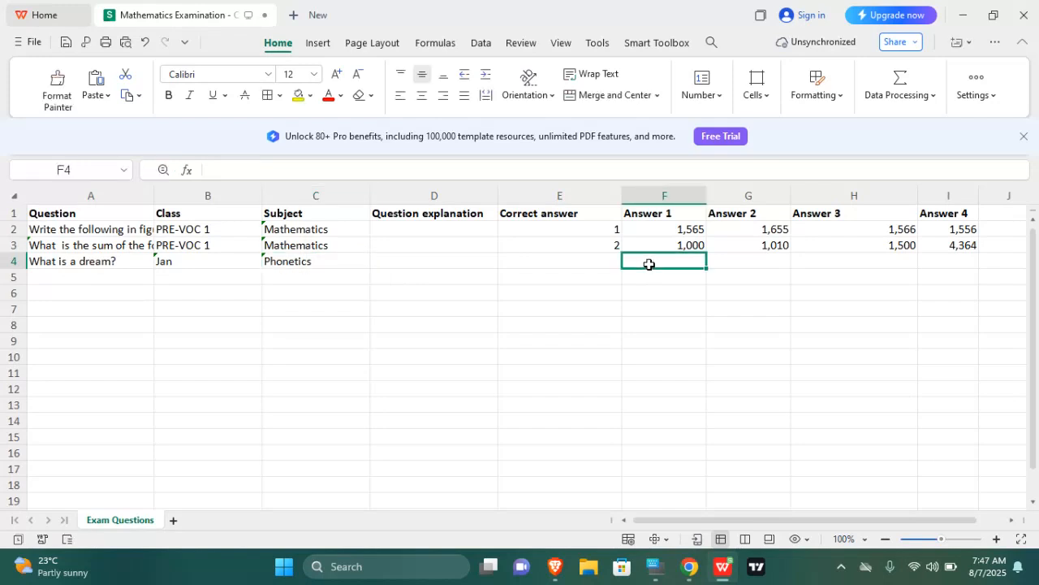
text(A)
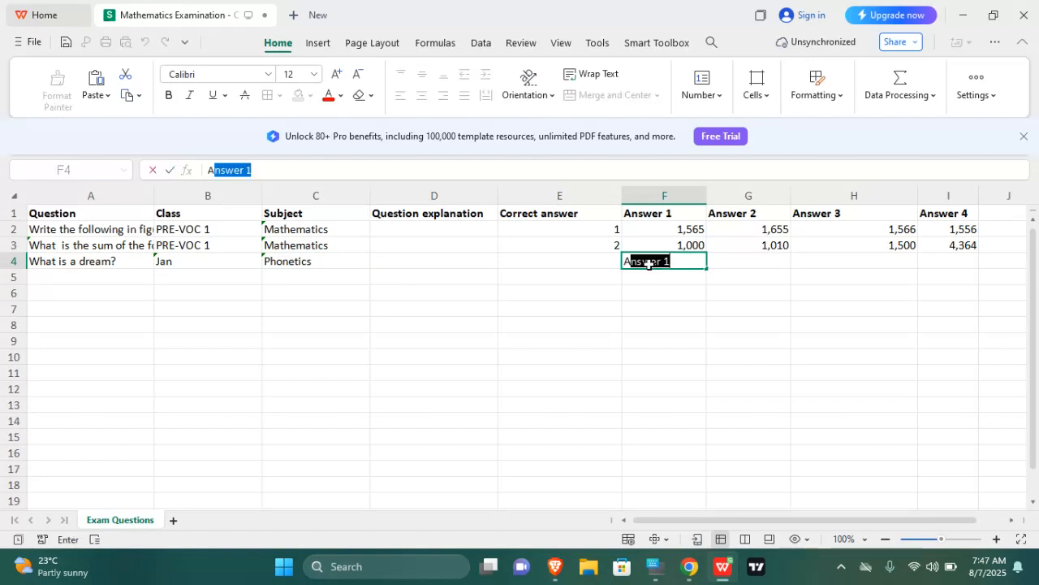
text(n imagination)
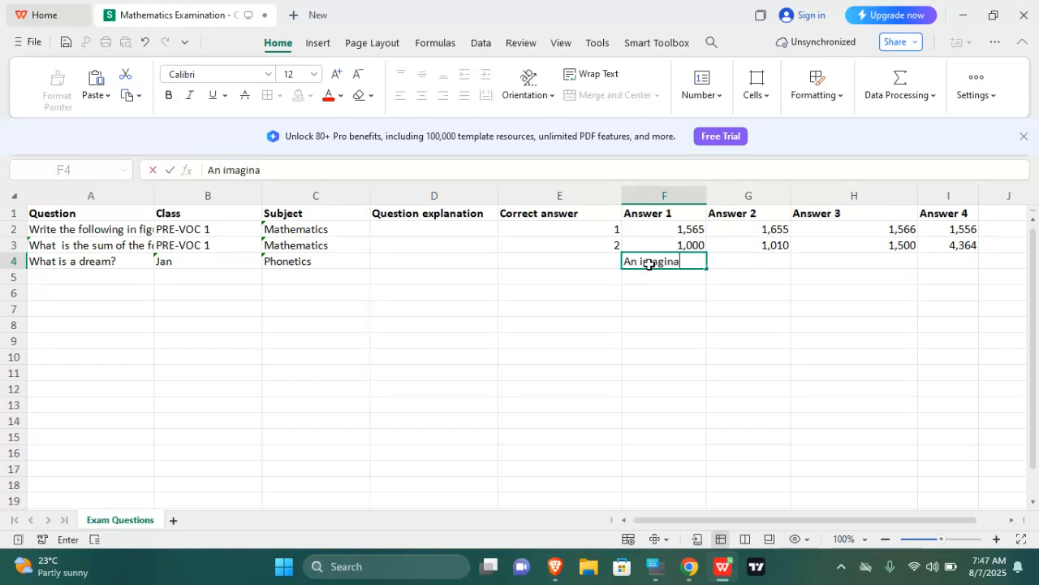
click(737, 262)
text(T)
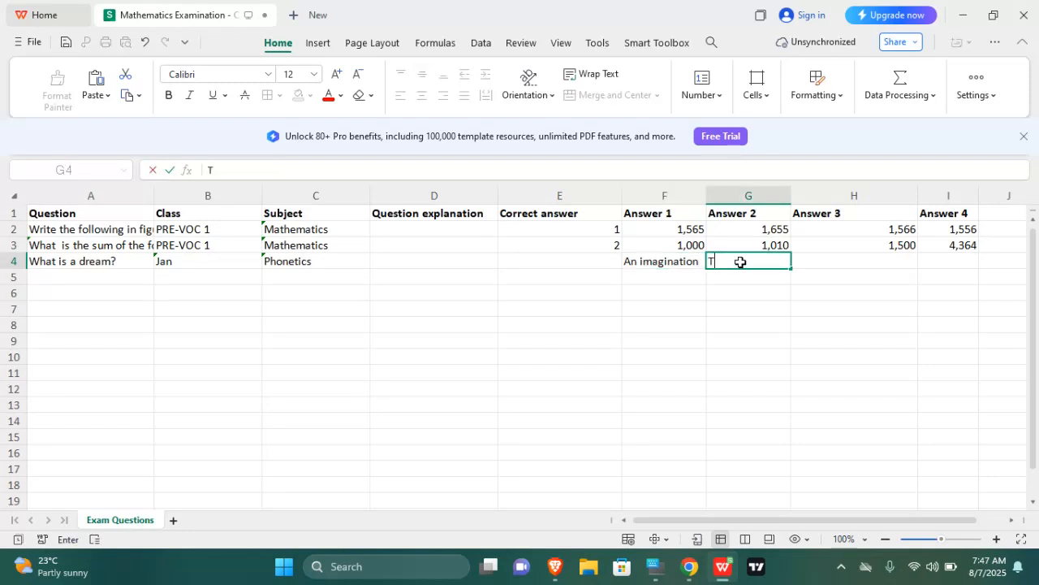
text(hought)
- Fill in Answer 3 as "Lie" and Answer 4 as "A name" for the dream question in row 4
click(862, 257)
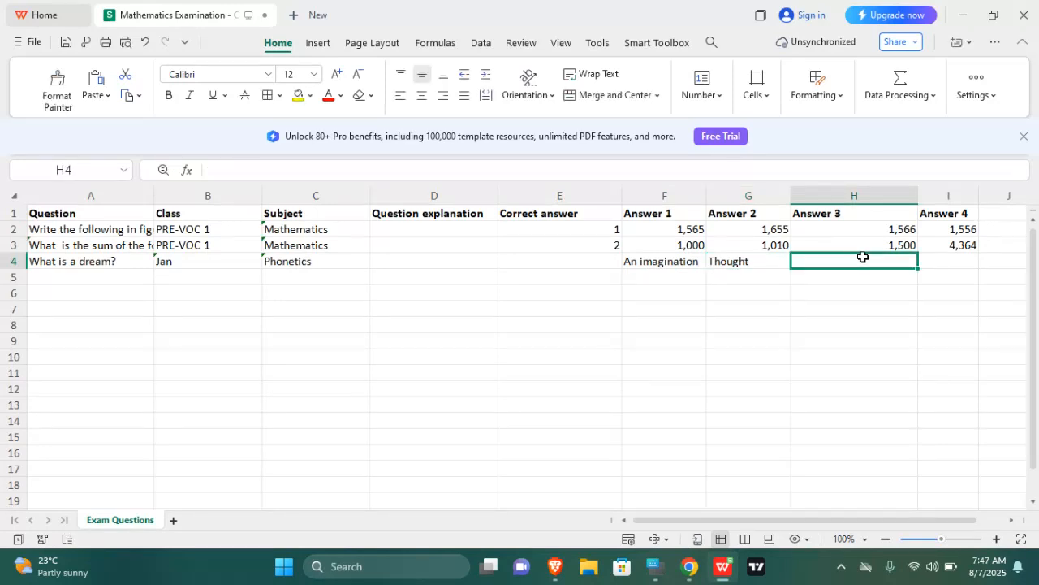
text(Lie)
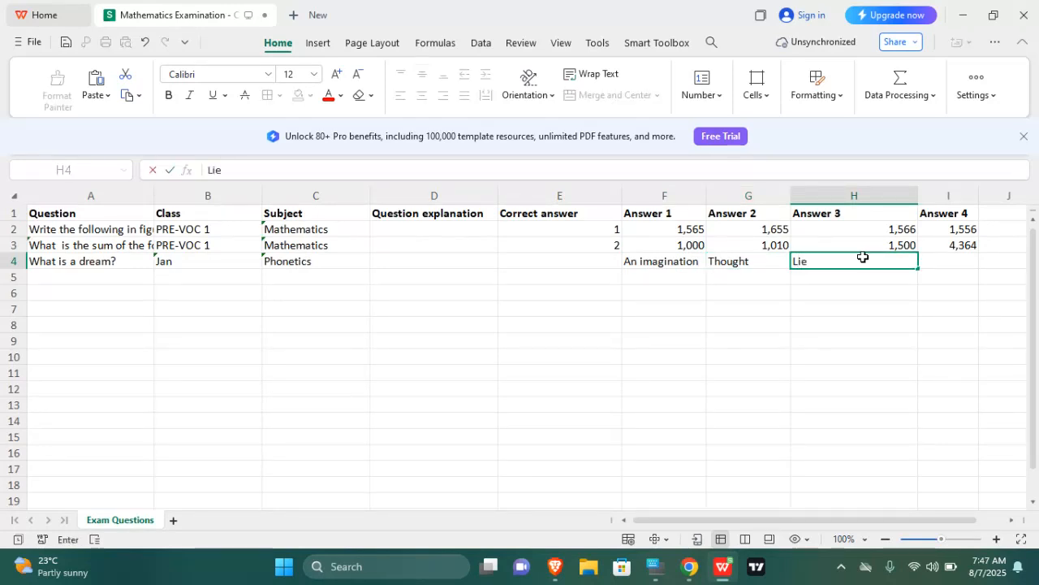
click(941, 261)
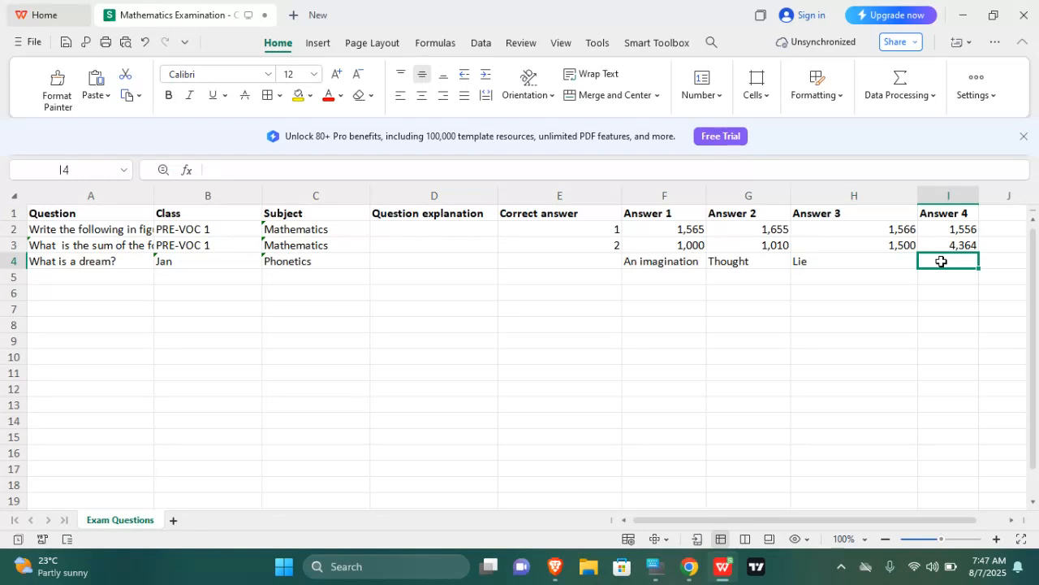
text(A name)
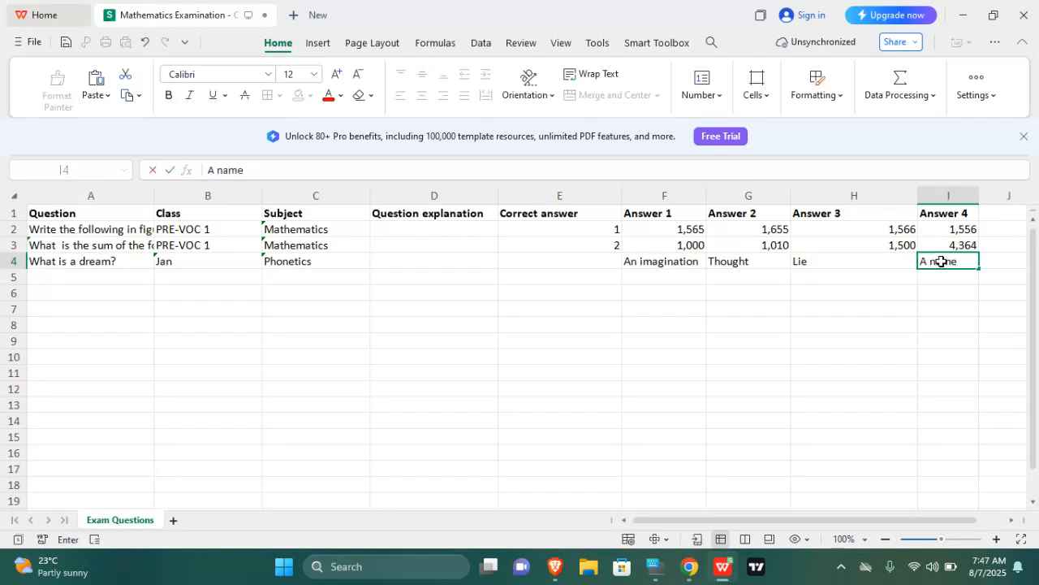
- Add an "Answer 5" column header in cell J1, beside Answer 4
click(1012, 521)
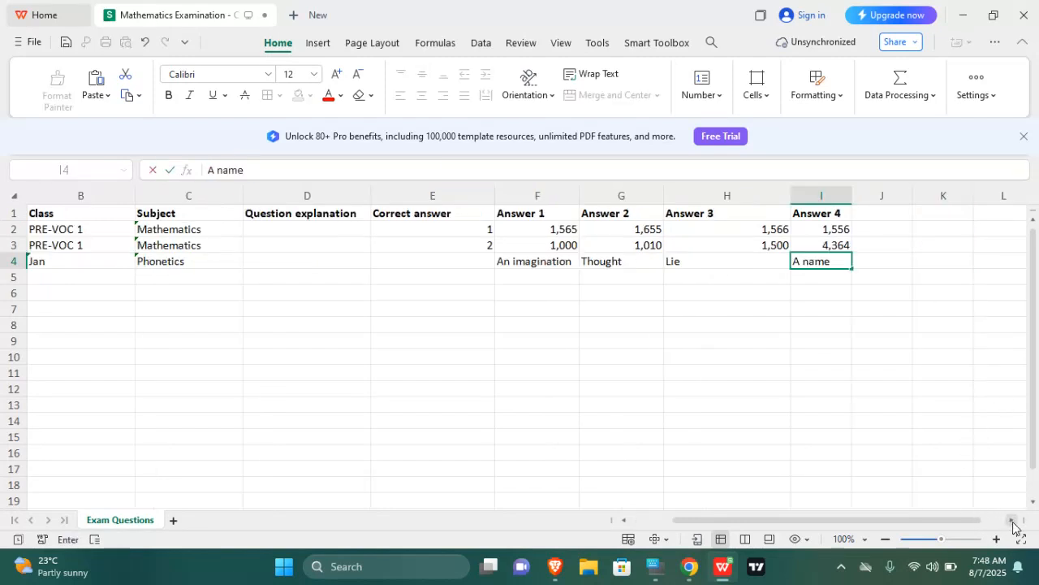
click(865, 214)
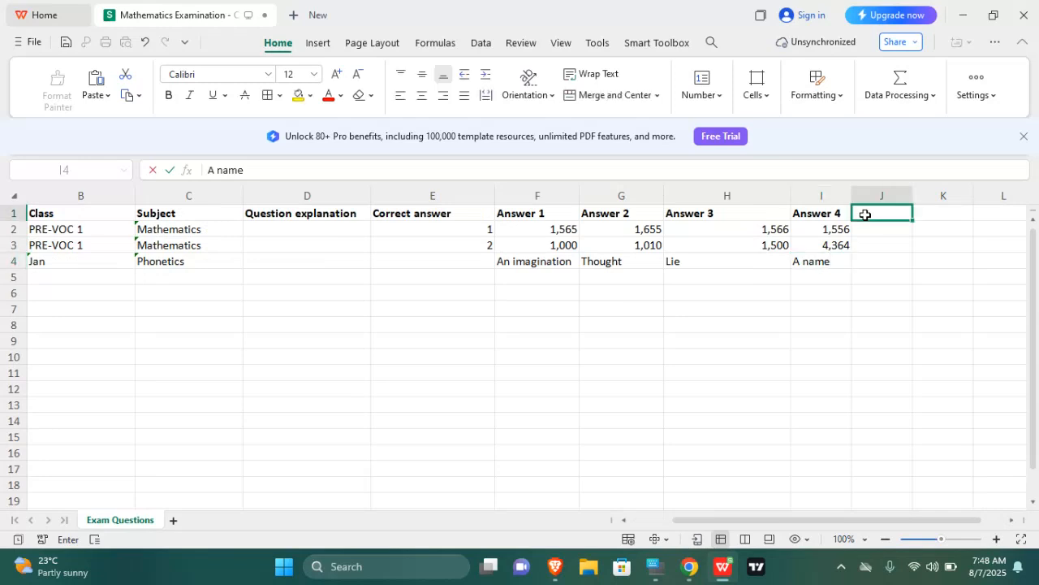
text(A)
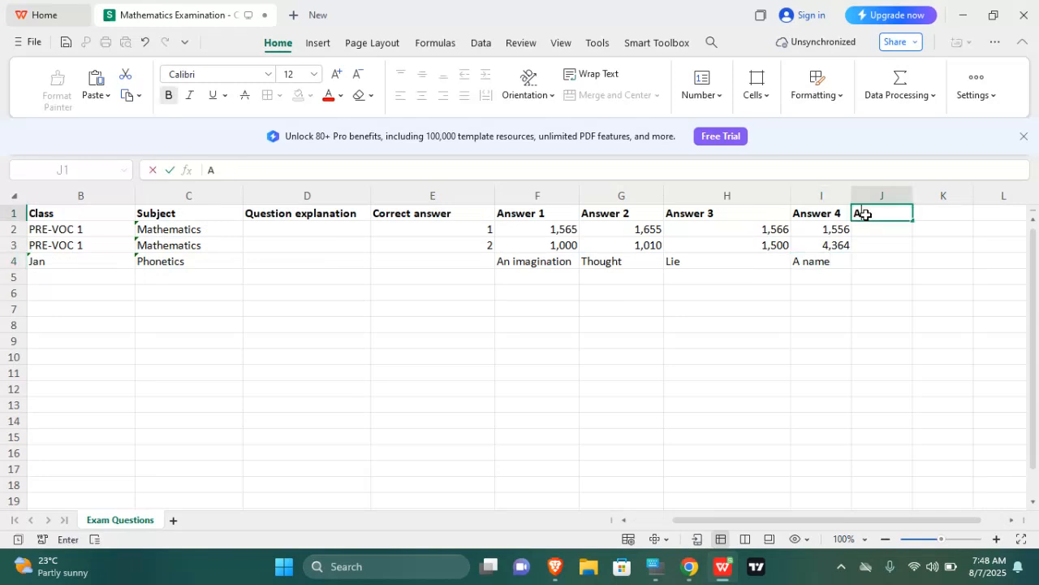
text(nswer 5)
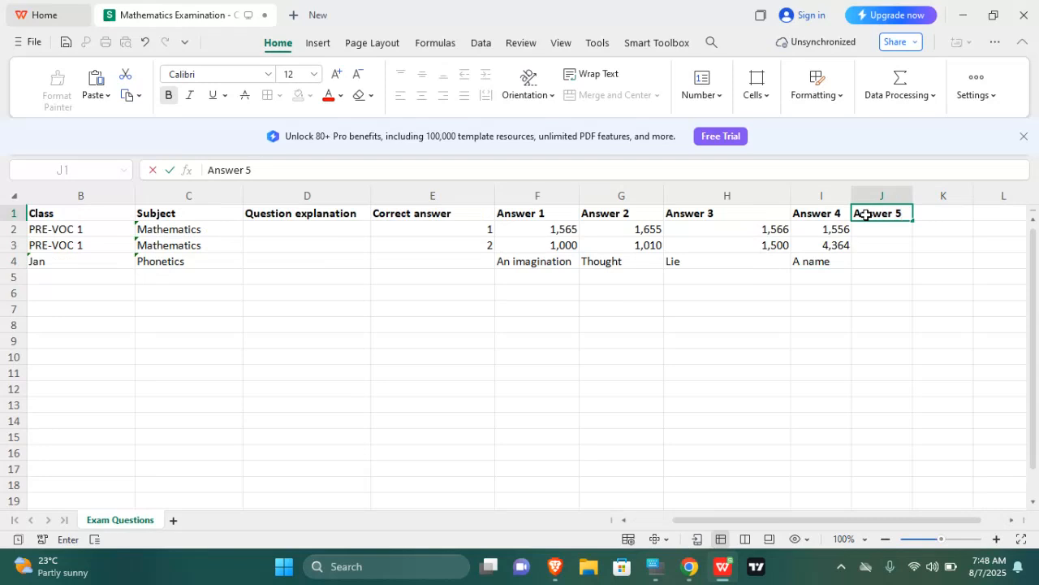
- Fill in Answer 5 as "gak" for the dream question in cell J4
click(867, 262)
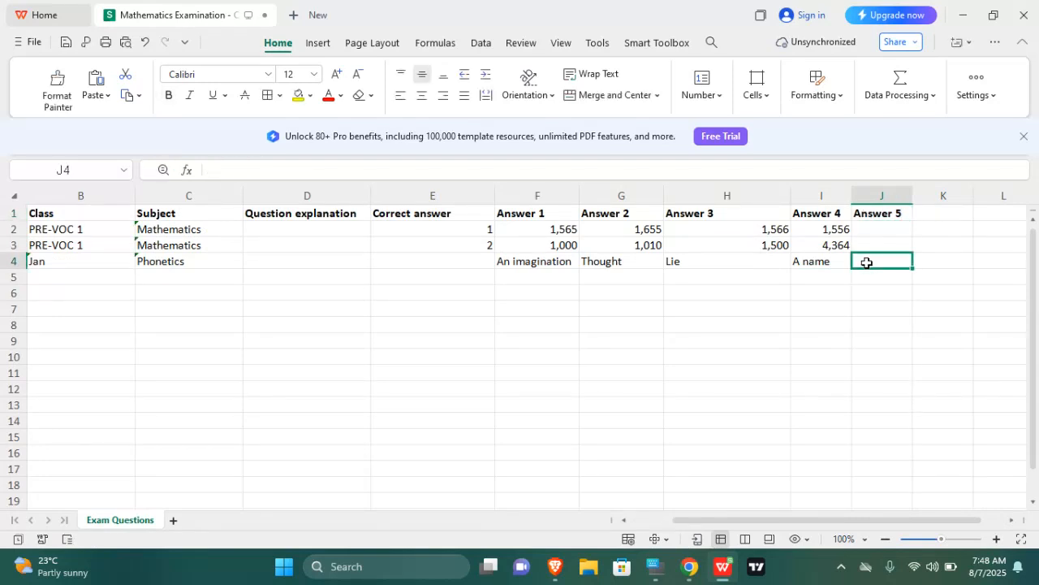
text(gak)
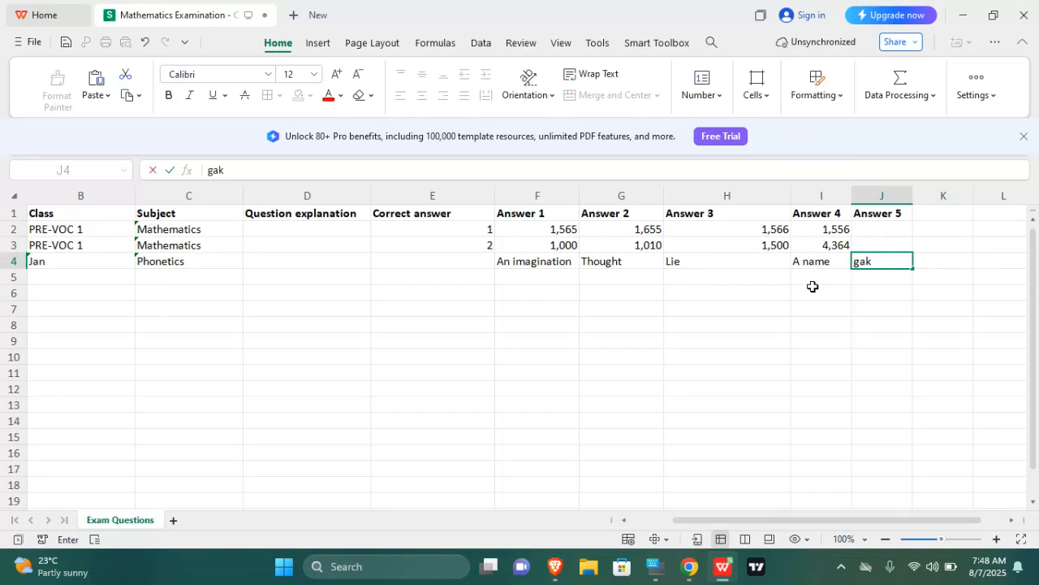
mouse_move(868, 261)
mouse_down()
mouse_move(946, 203)
mouse_move(868, 253)
mouse_move(871, 266)
mouse_up()
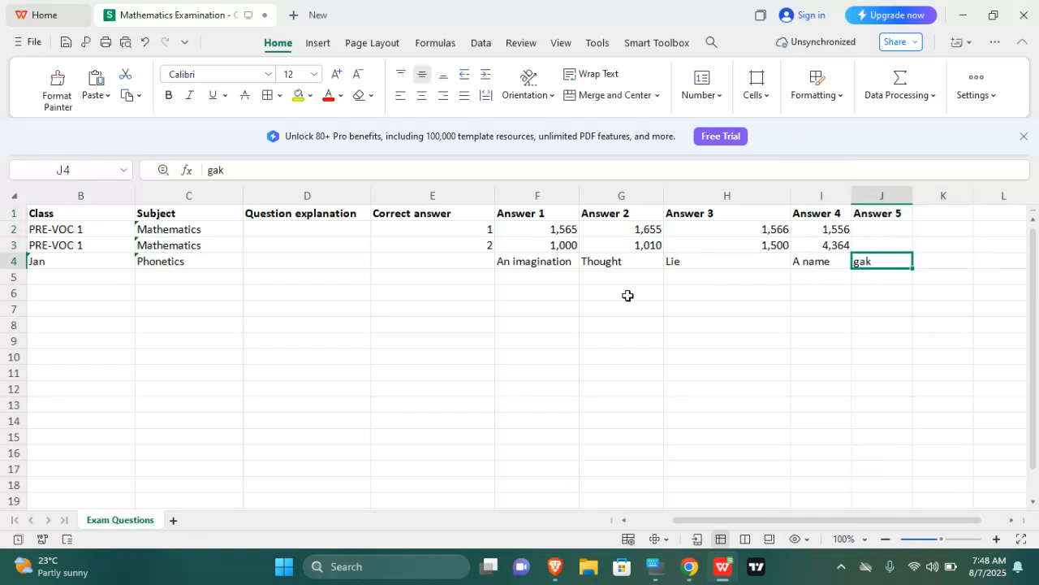
- Set the correct answer of the dream question to 1 in cell E4
click(439, 260)
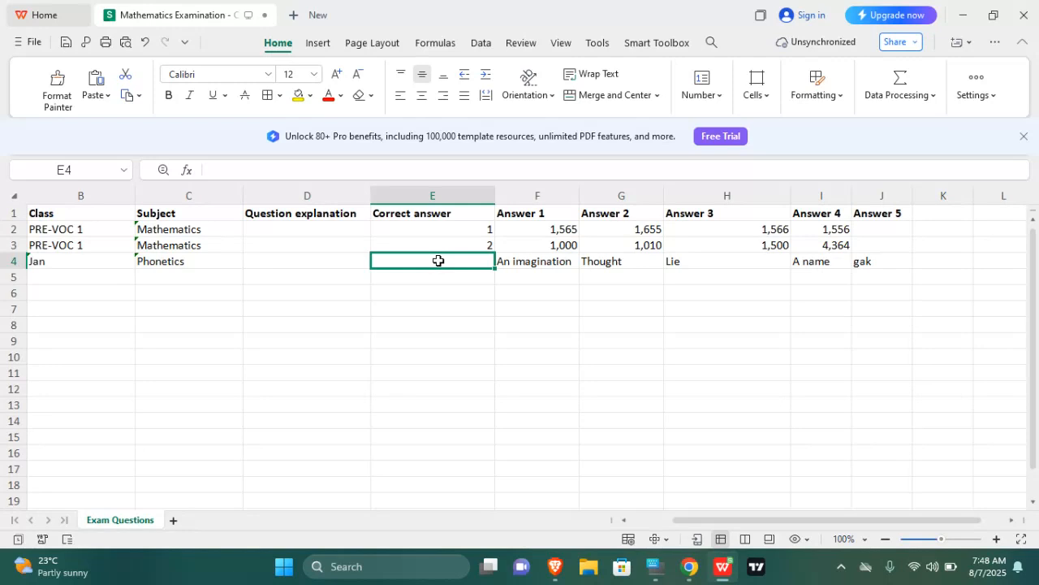
text(1)
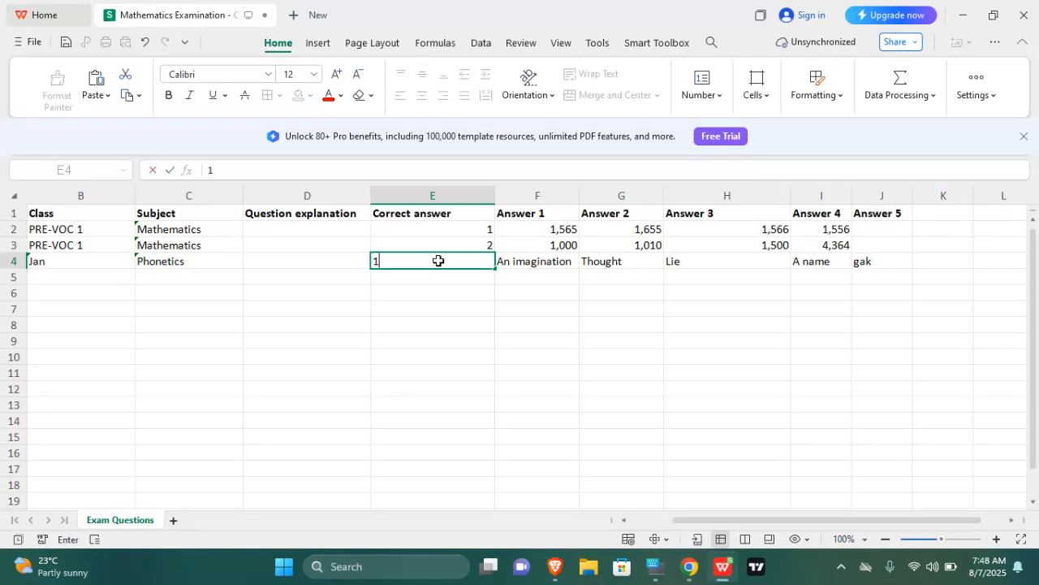
click(520, 325)
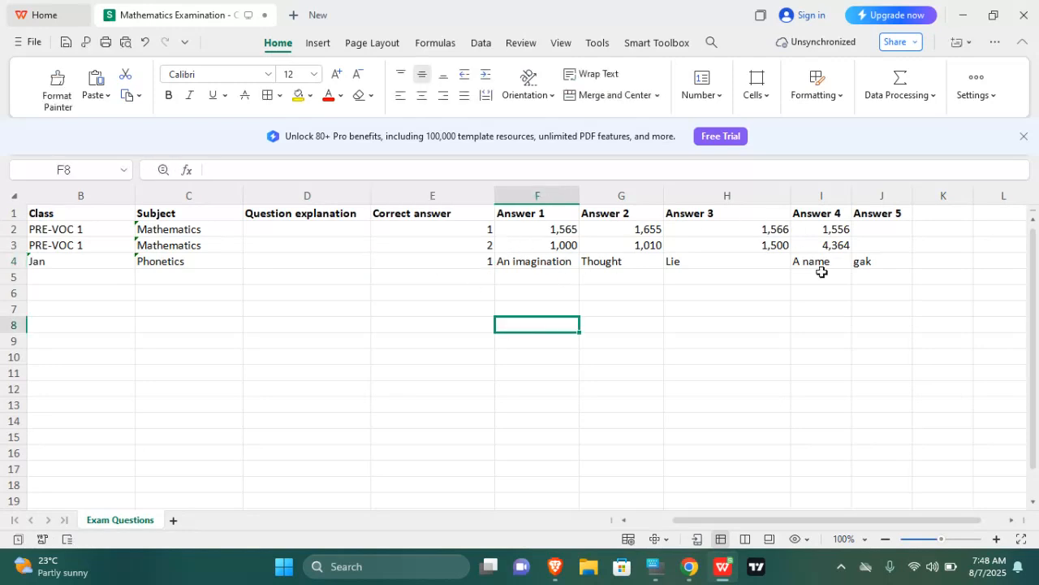
click(865, 266)
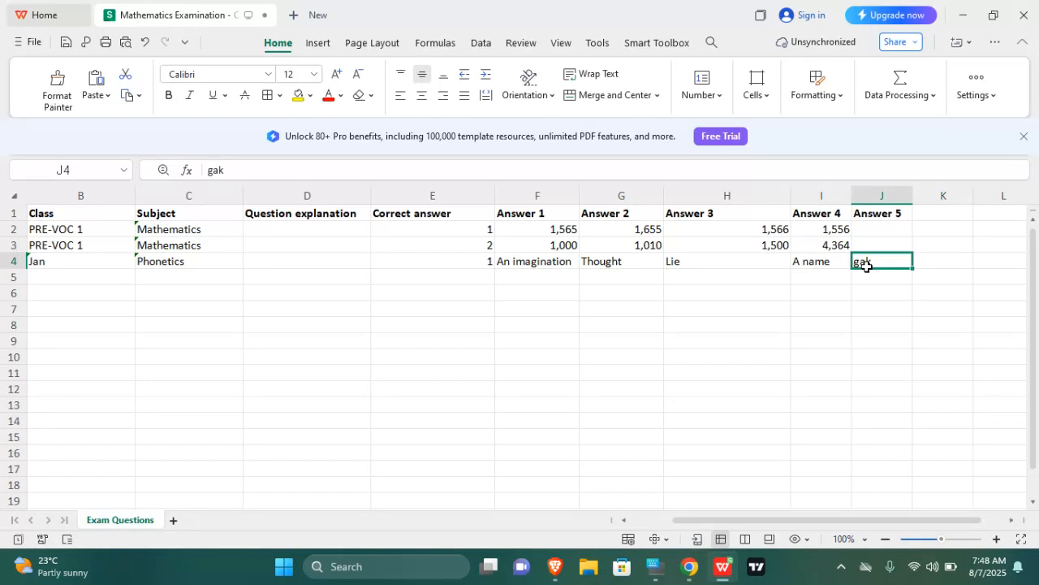
right_click(726, 355)
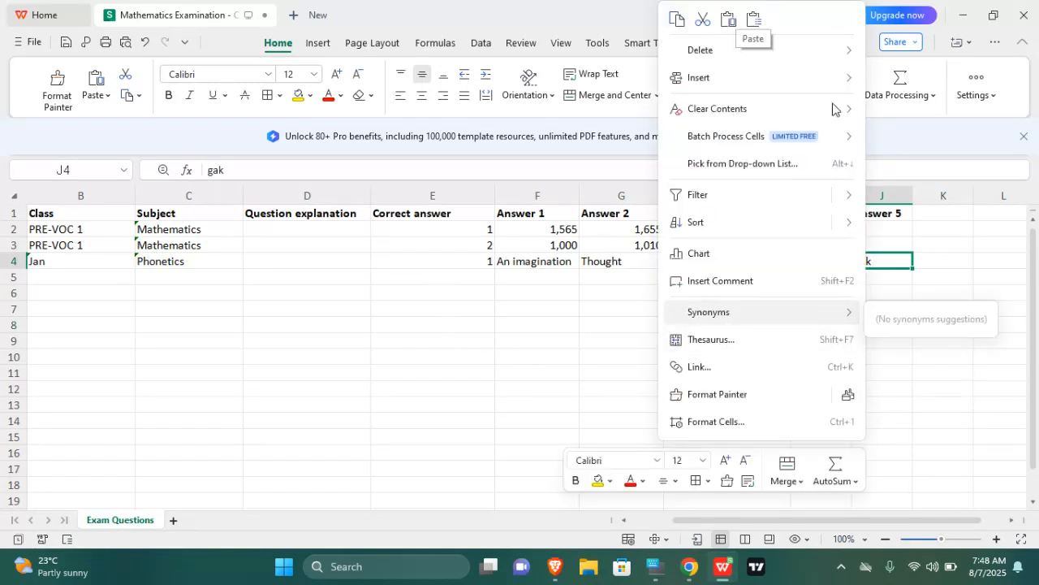
mouse_move(774, 57)
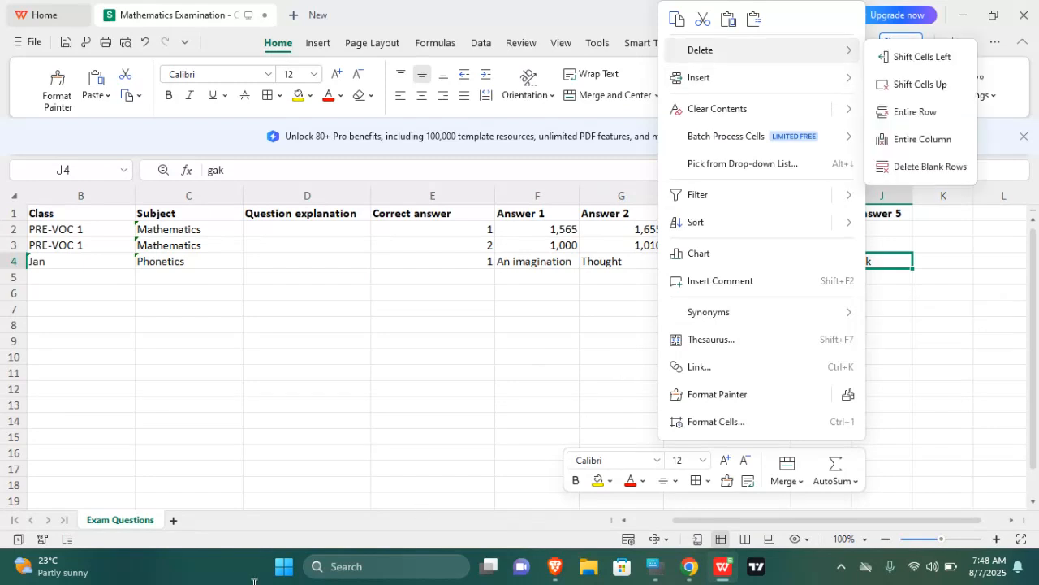
click(232, 409)
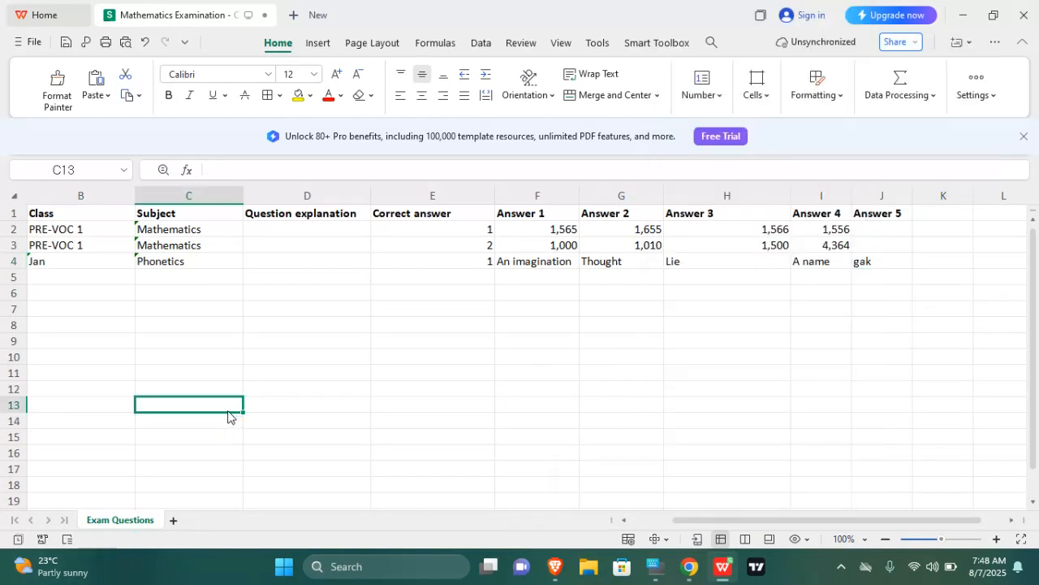
- Try to delete blank rows using the "gak" cell in the Answer 5 column as the selection
click(872, 258)
right_click(873, 259)
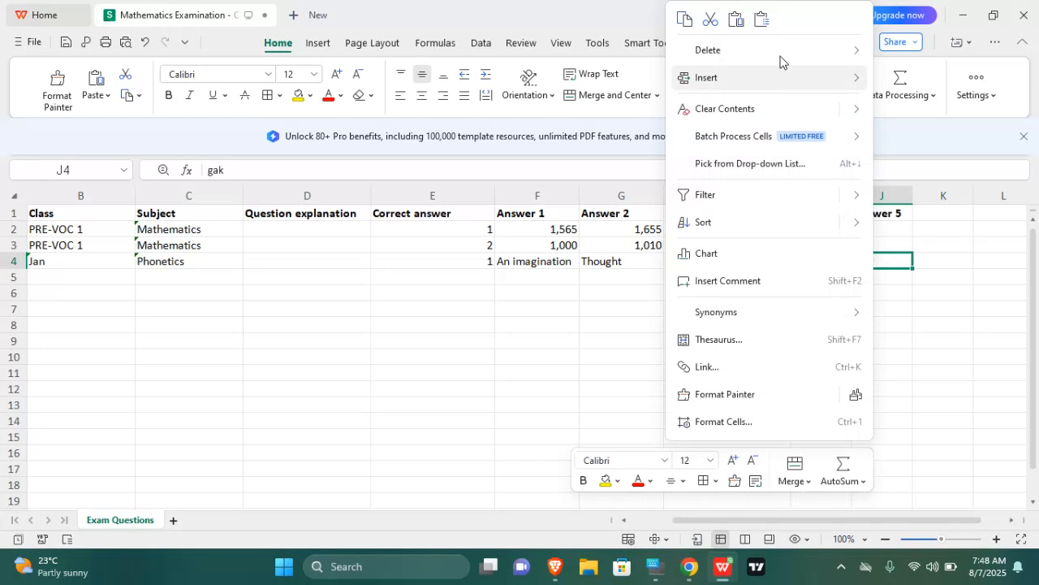
mouse_move(759, 53)
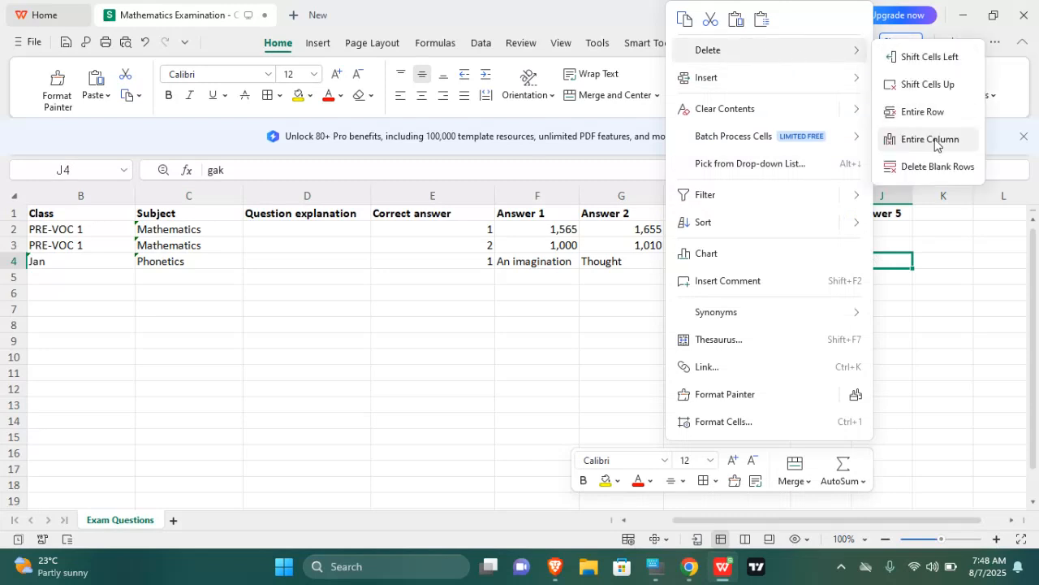
click(937, 166)
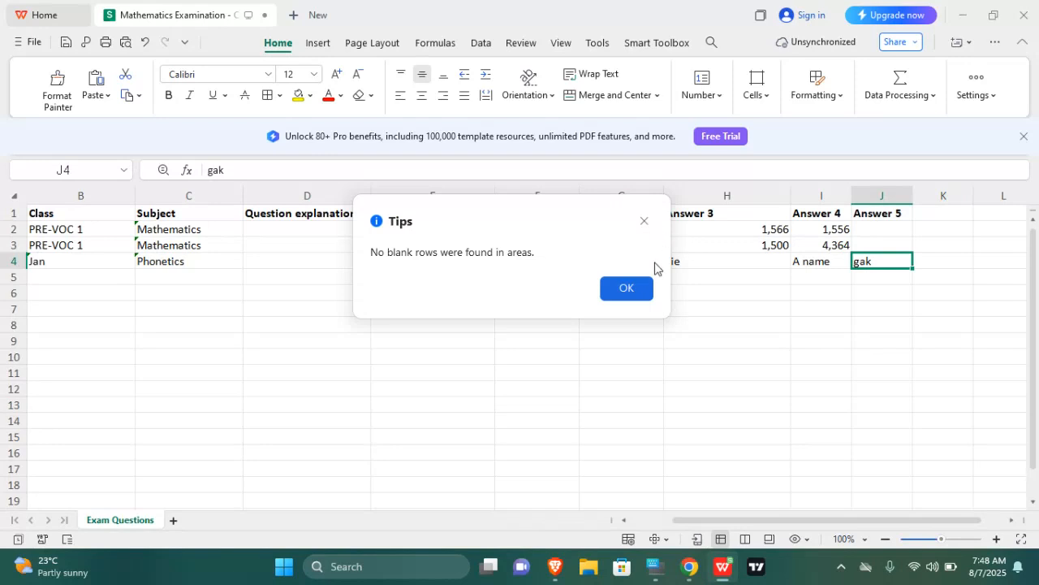
click(637, 288)
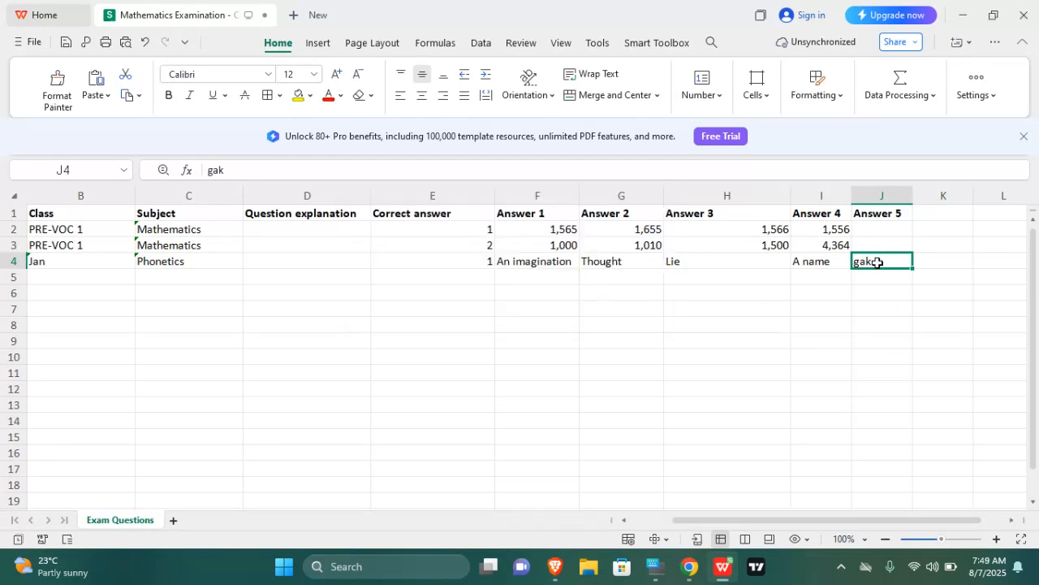
- Clear the "gak" entry in J4 and the "Answer 5" heading in J1
key(BackSpace)
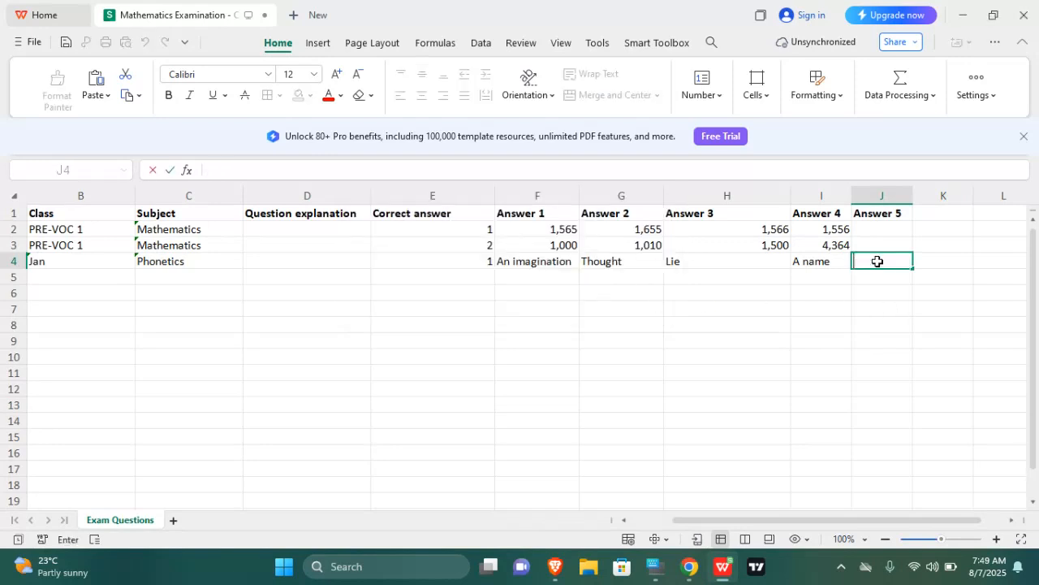
click(896, 215)
key(BackSpace)
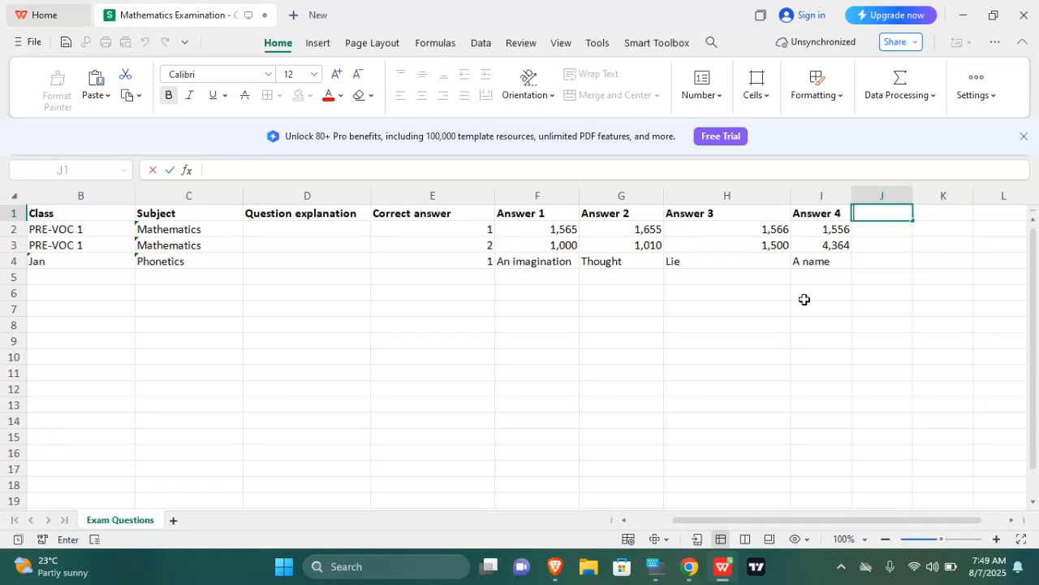
click(763, 326)
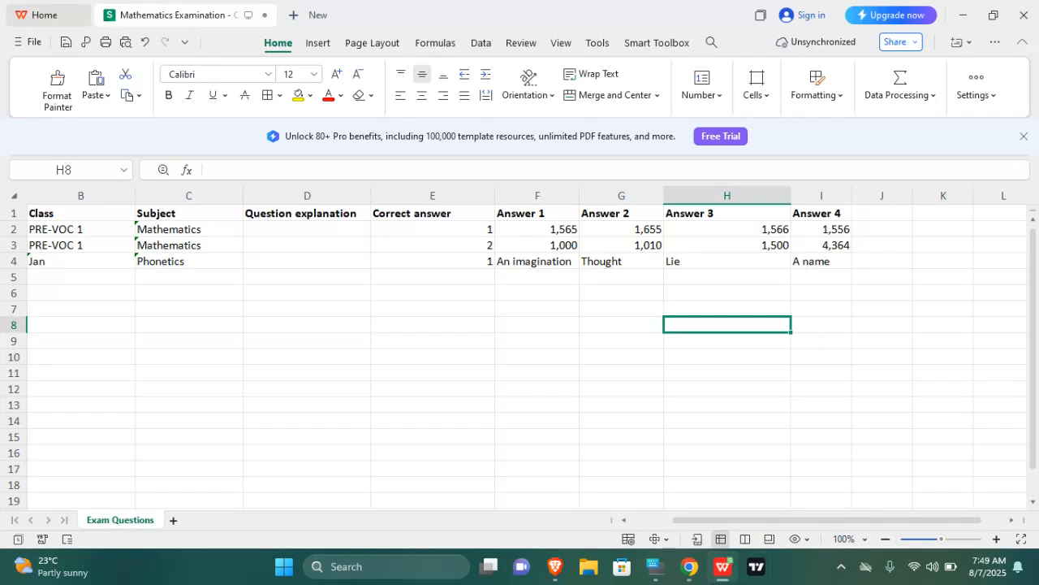
- Switch to the Brave browser and look over the file import section and the question list on the Questions page
click(555, 565)
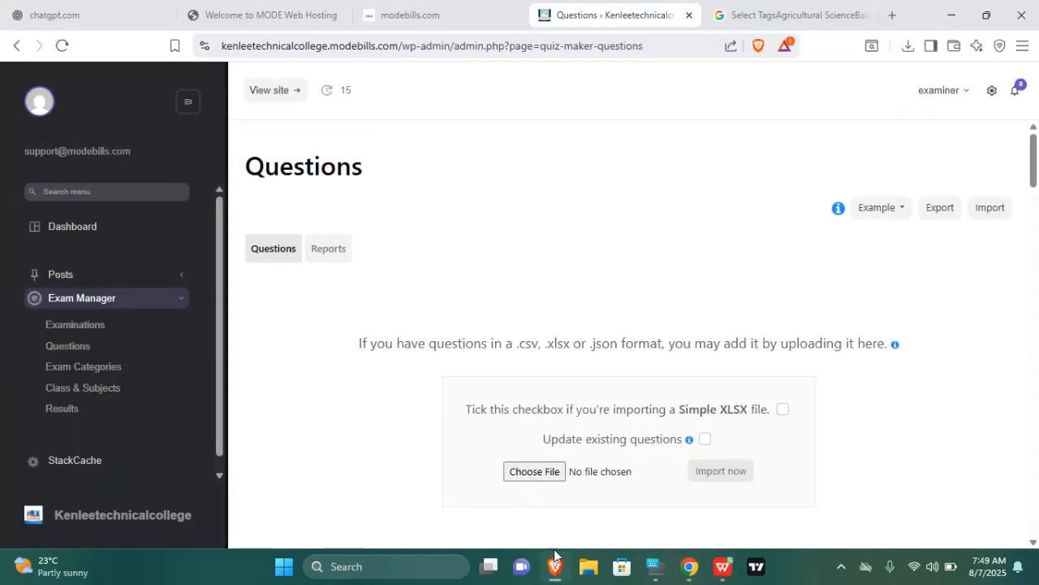
click(551, 474)
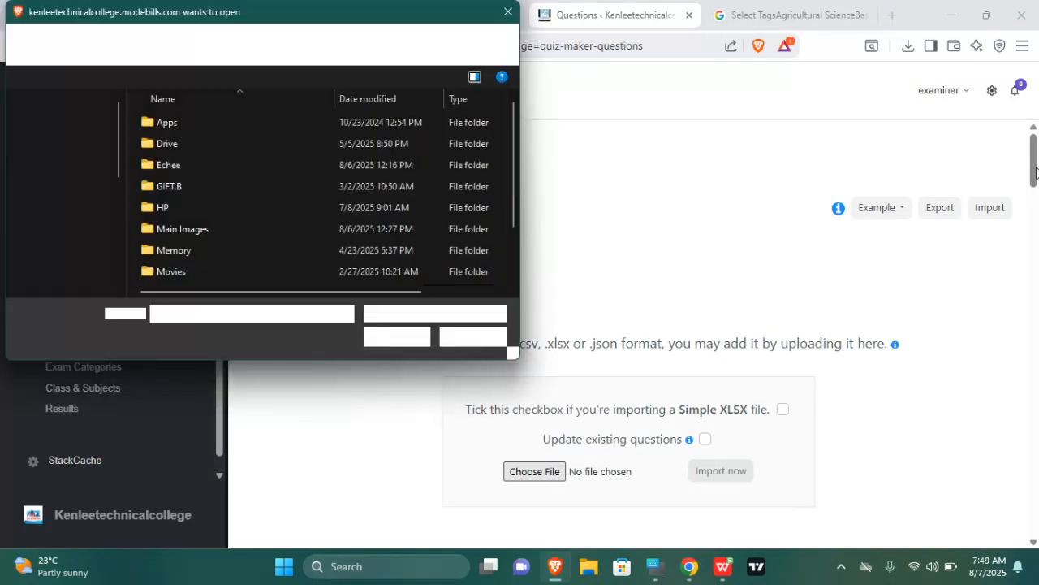
click(508, 11)
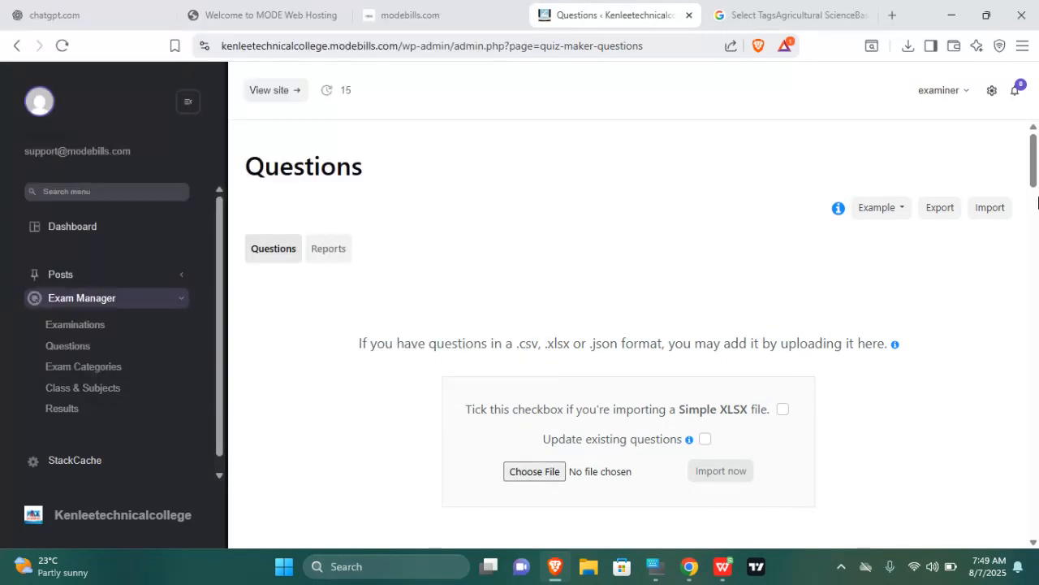
scroll(1032, 163, down, 3)
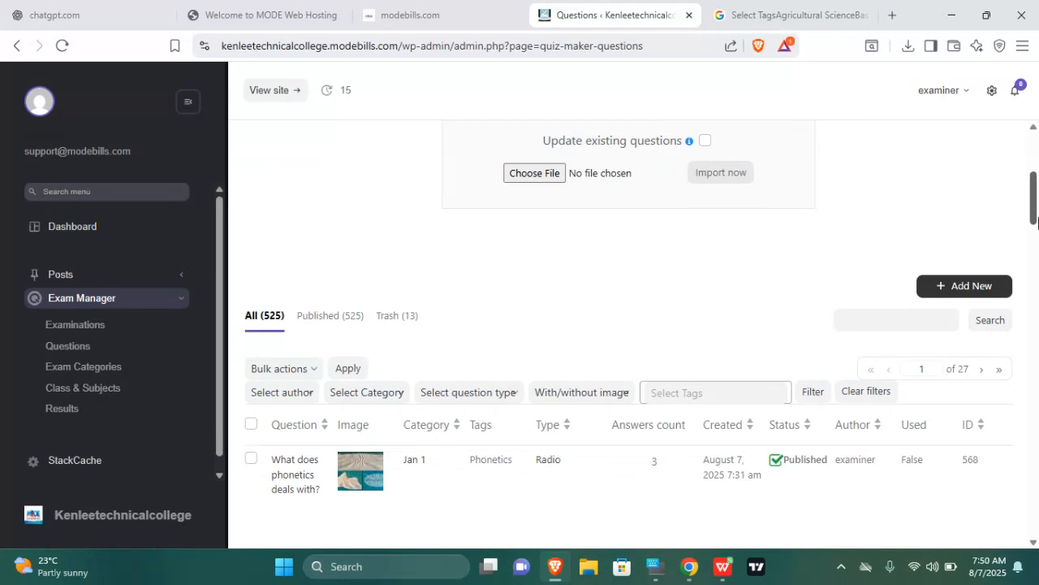
scroll(1034, 183, up, 2)
scroll(1035, 183, up, 1)
scroll(1034, 183, down, 1)
scroll(1035, 183, up, 1)
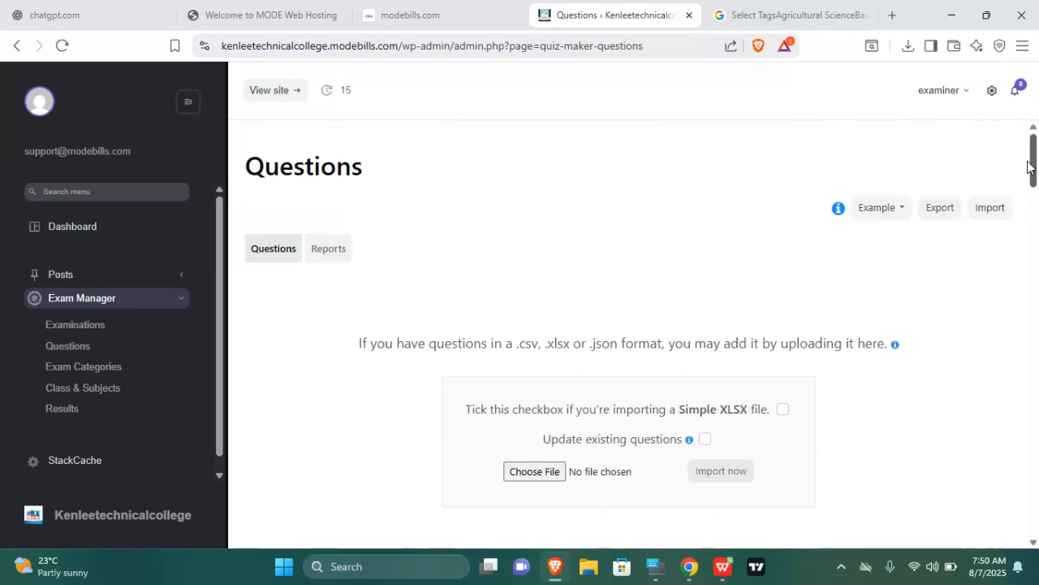
- Look through the example file formats offered for importing questions
click(877, 210)
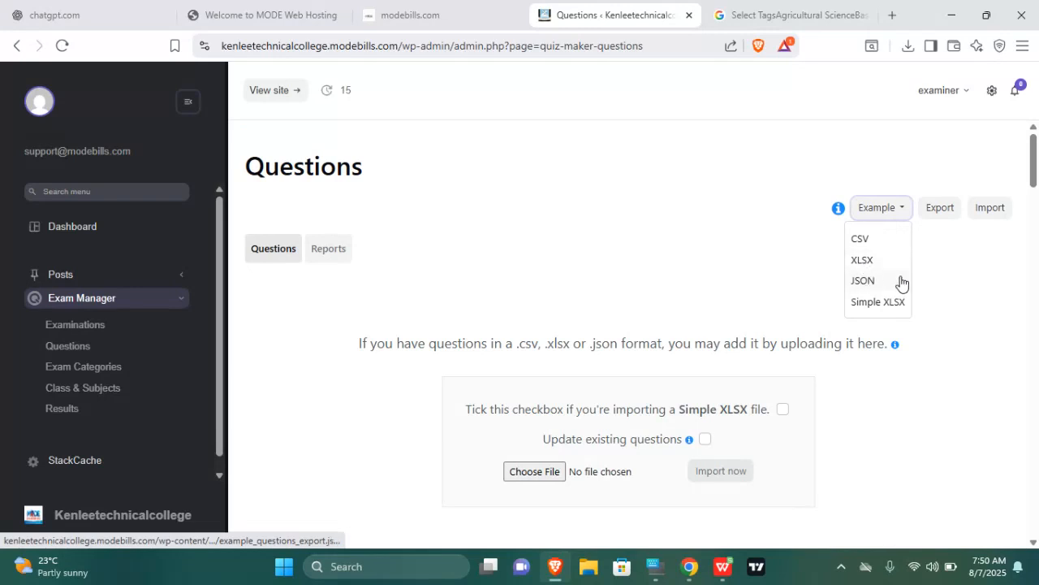
click(903, 208)
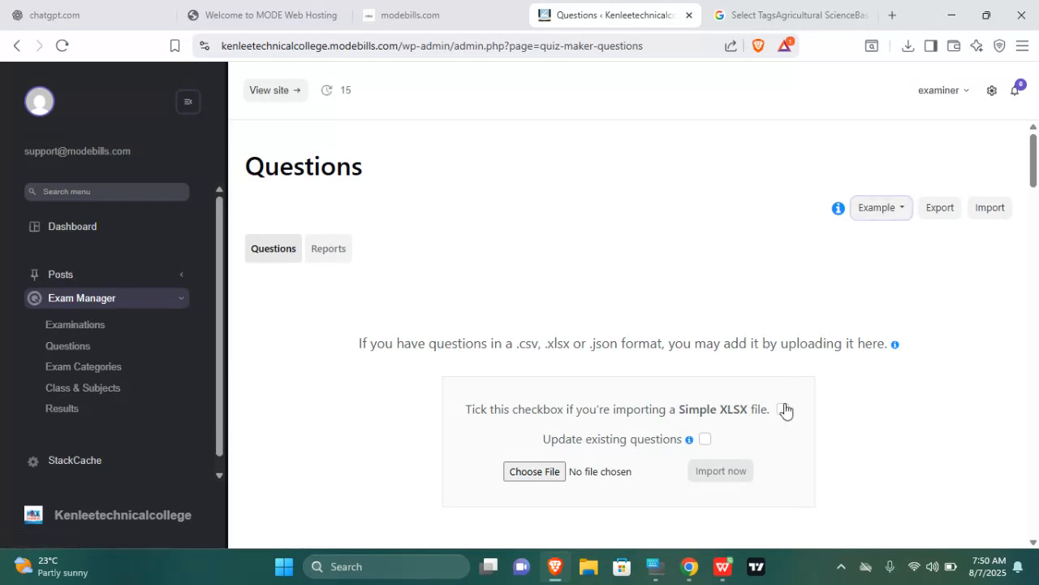
click(905, 207)
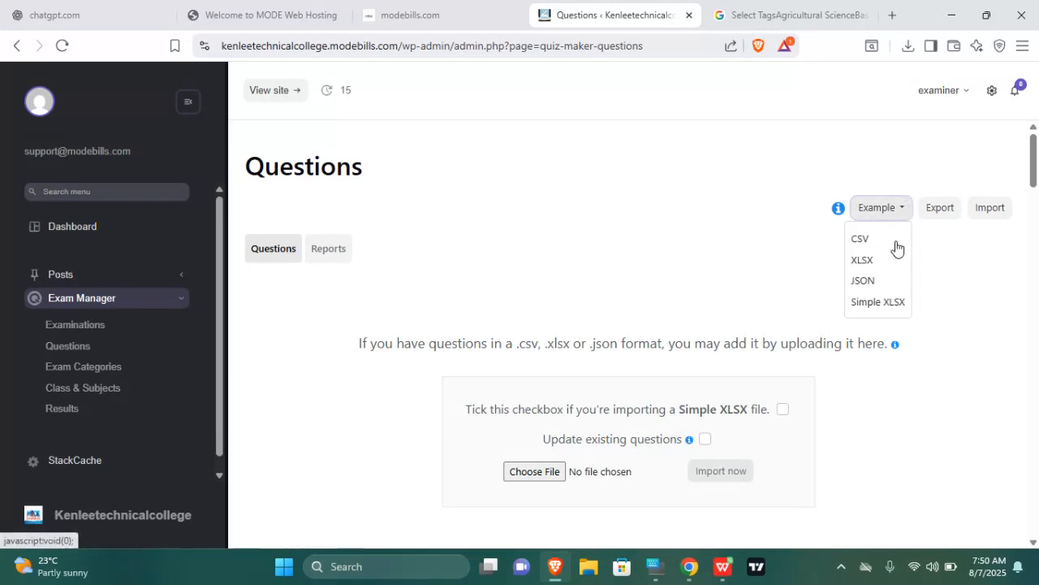
click(978, 298)
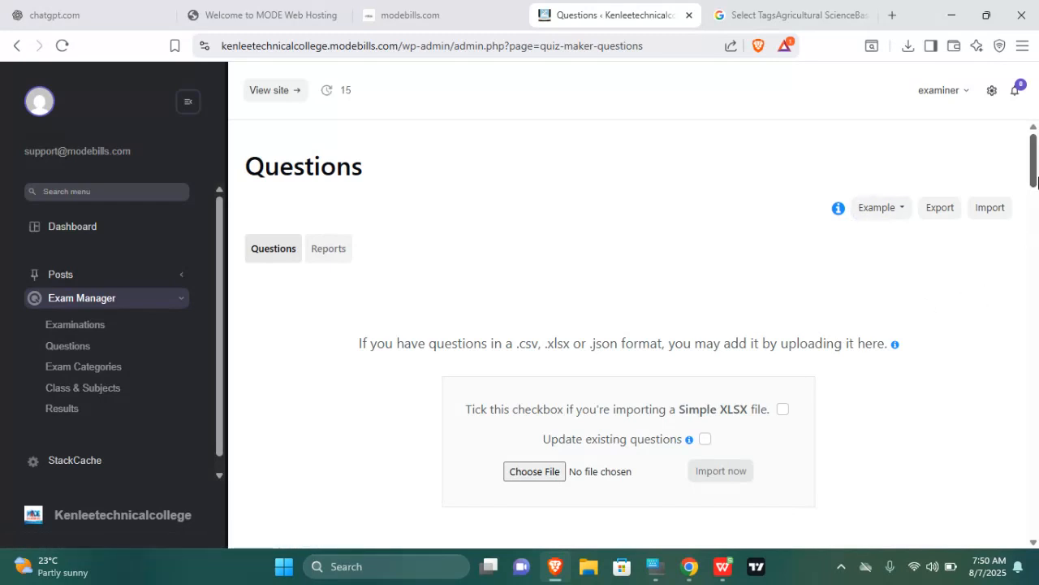
- Enable the Simple XLSX import option, read the note on updating existing questions, and disable the option again
scroll(988, 172, down, 2)
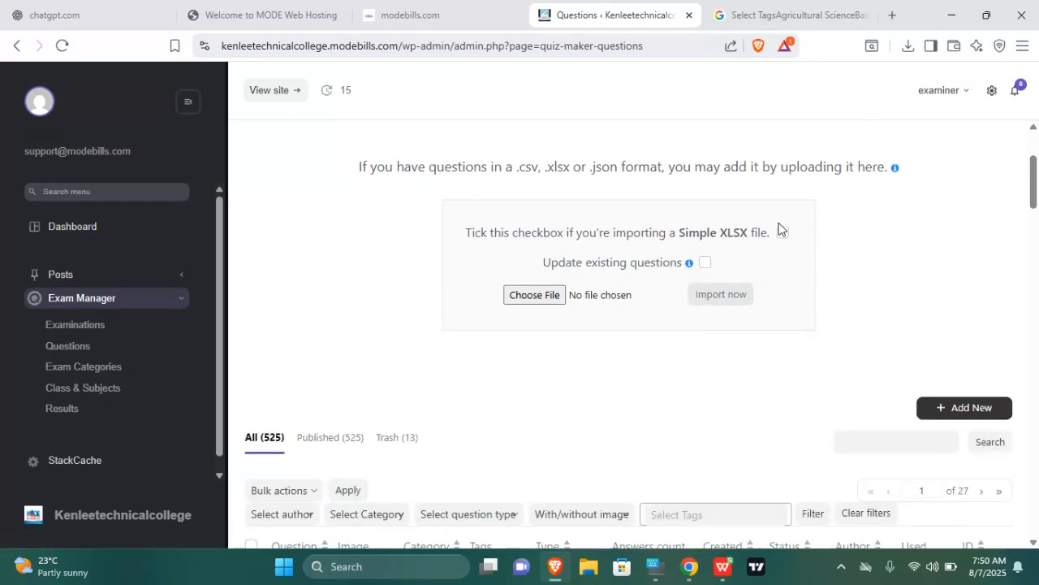
click(783, 235)
mouse_move(689, 263)
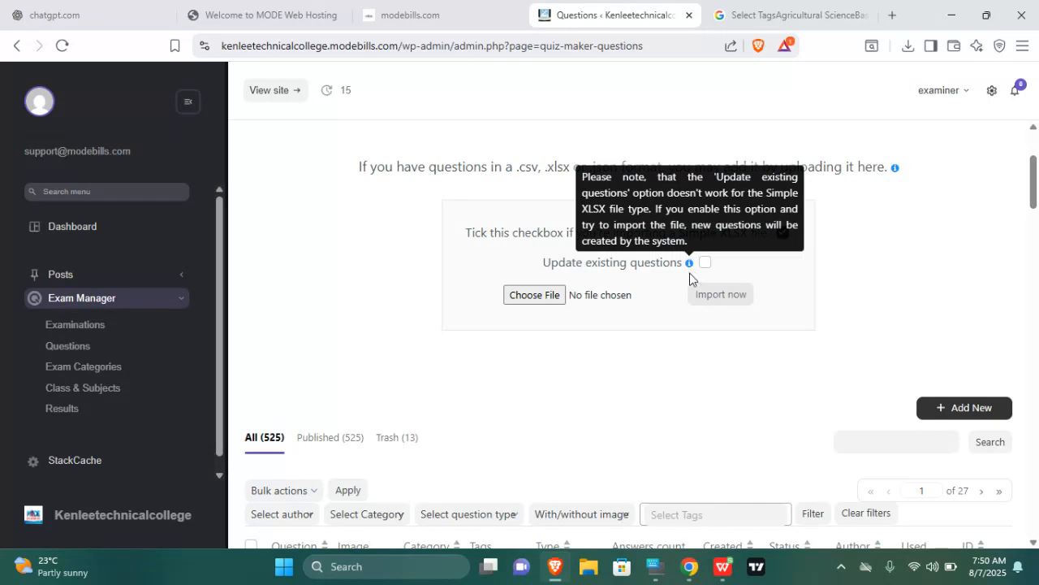
click(782, 234)
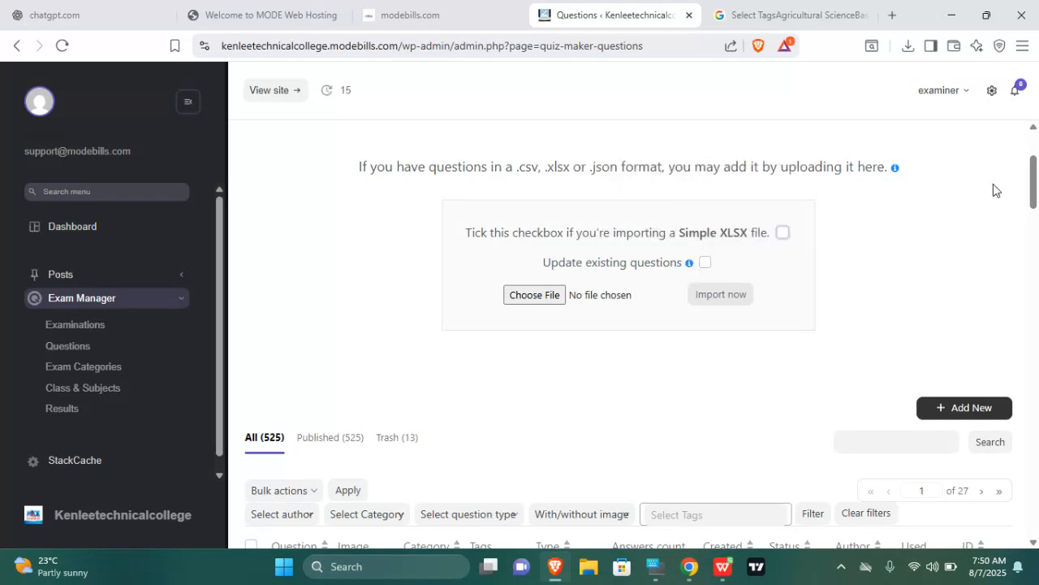
- Review the exam questions spreadsheet in WPS Office and return to the Brave browser
click(722, 566)
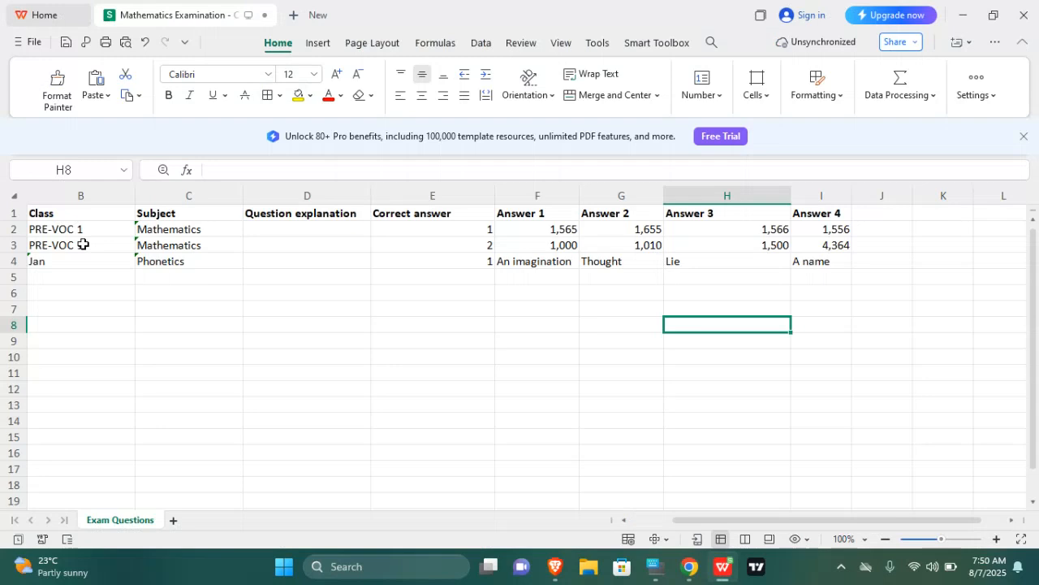
click(559, 570)
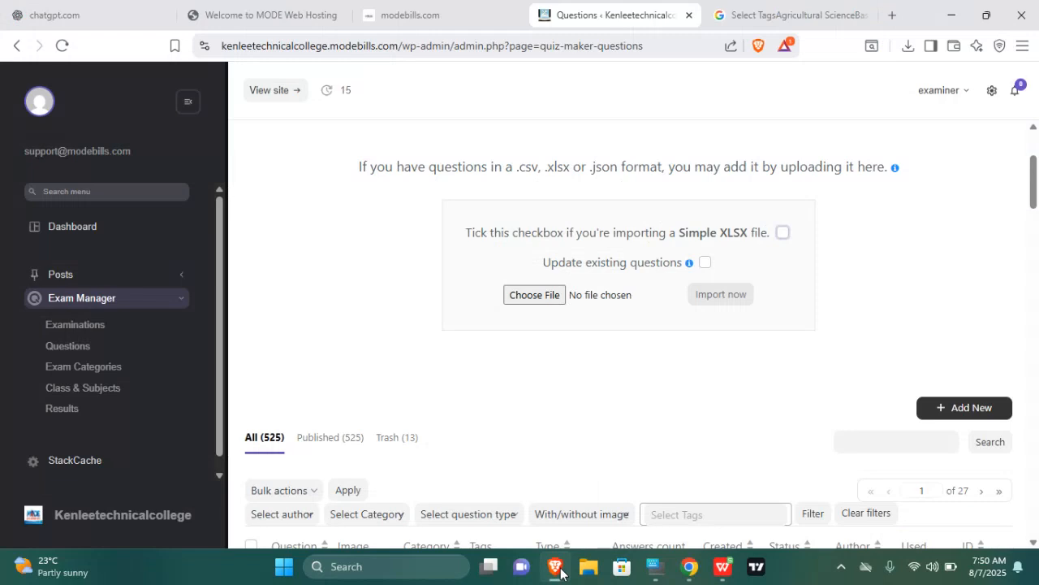
- Enable Update existing questions, check the example file formats again, and disable the update option
click(705, 262)
drag(1032, 185, 1032, 172)
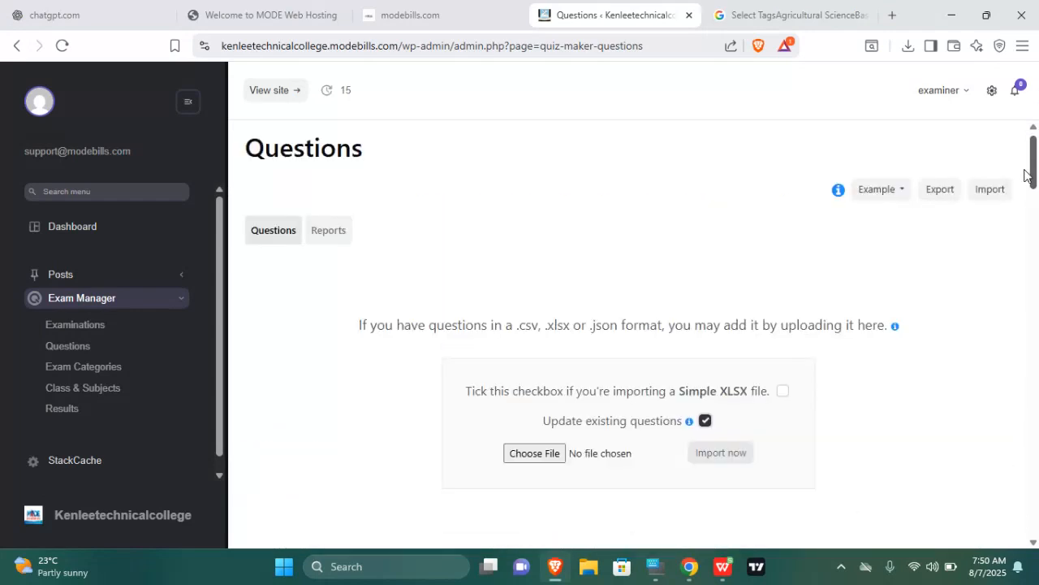
click(903, 195)
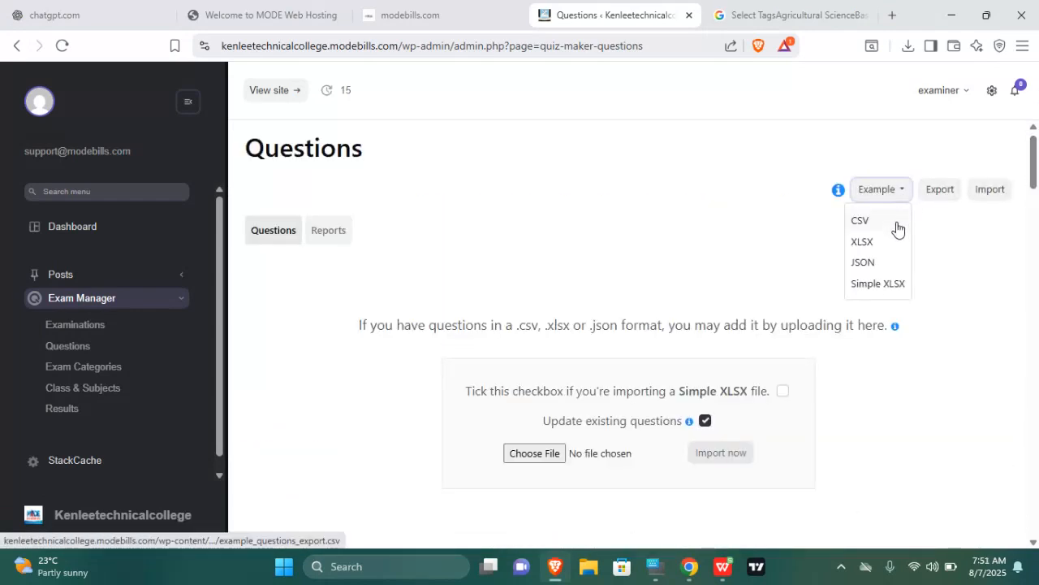
click(924, 296)
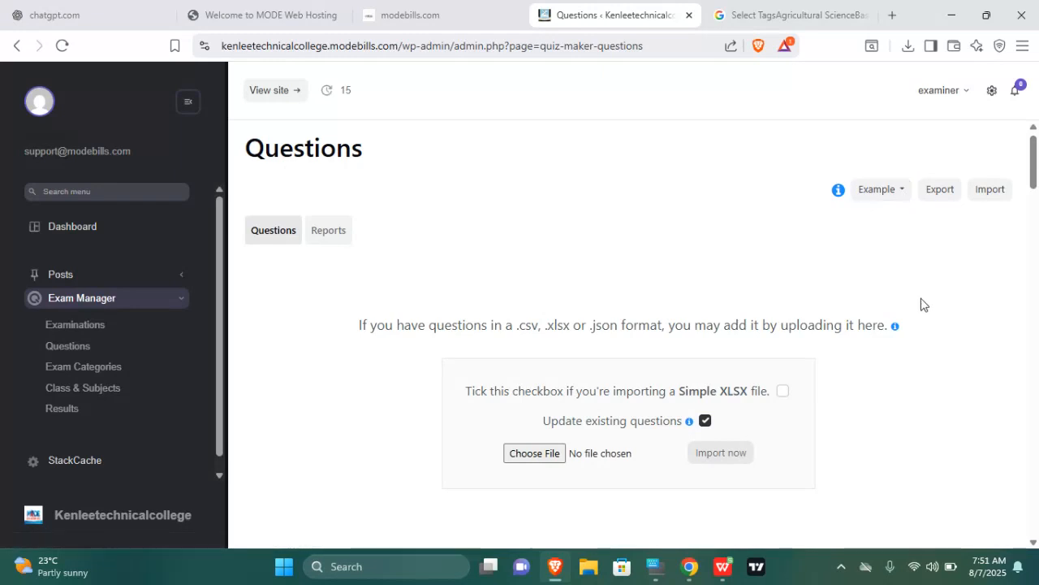
click(703, 429)
drag(1035, 181, 1034, 138)
scroll(1037, 266, down, 1)
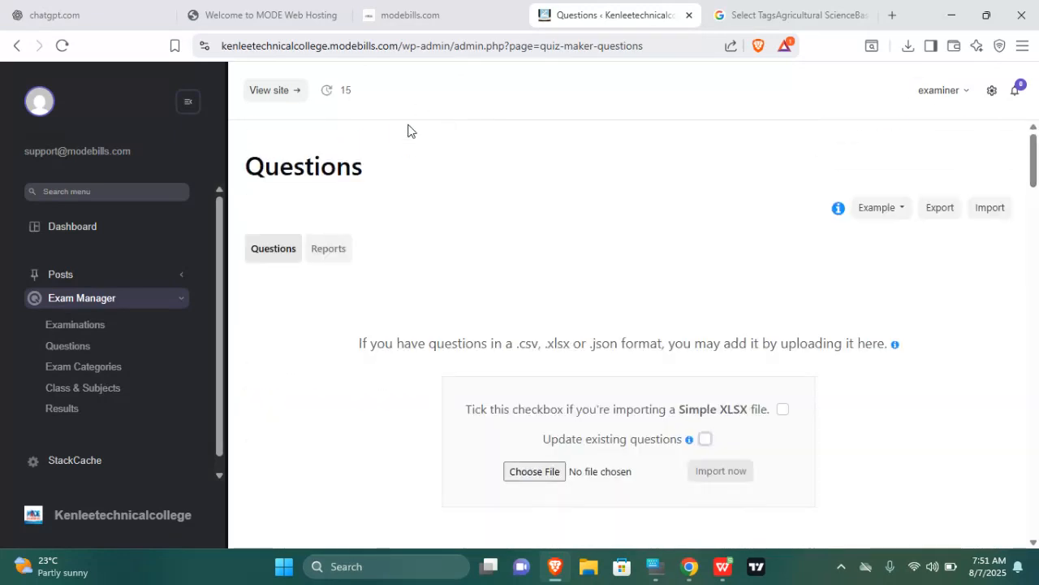
- View the question reports, and start adding a new quiz from the examinations list
click(336, 252)
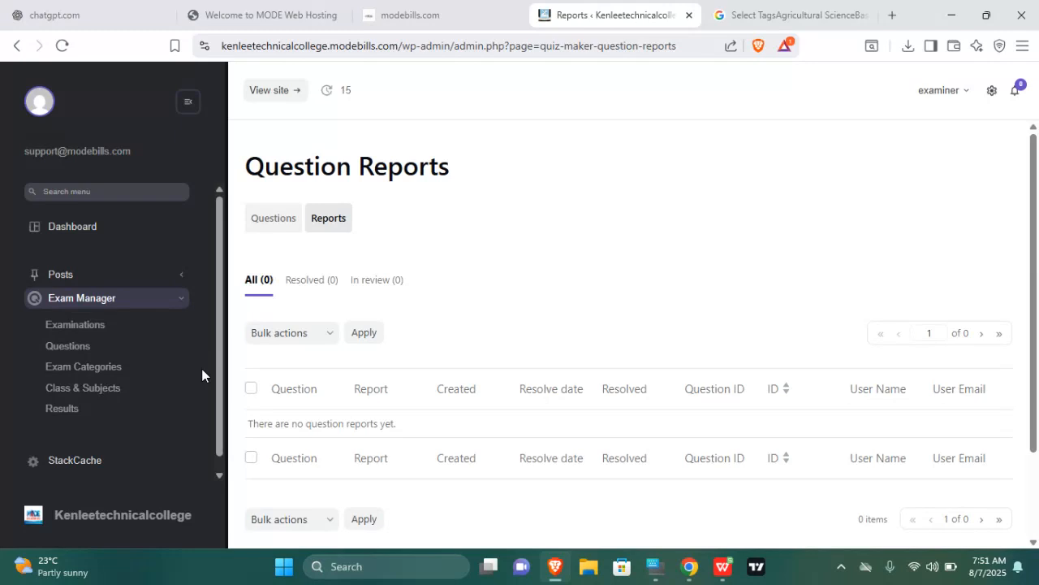
click(93, 323)
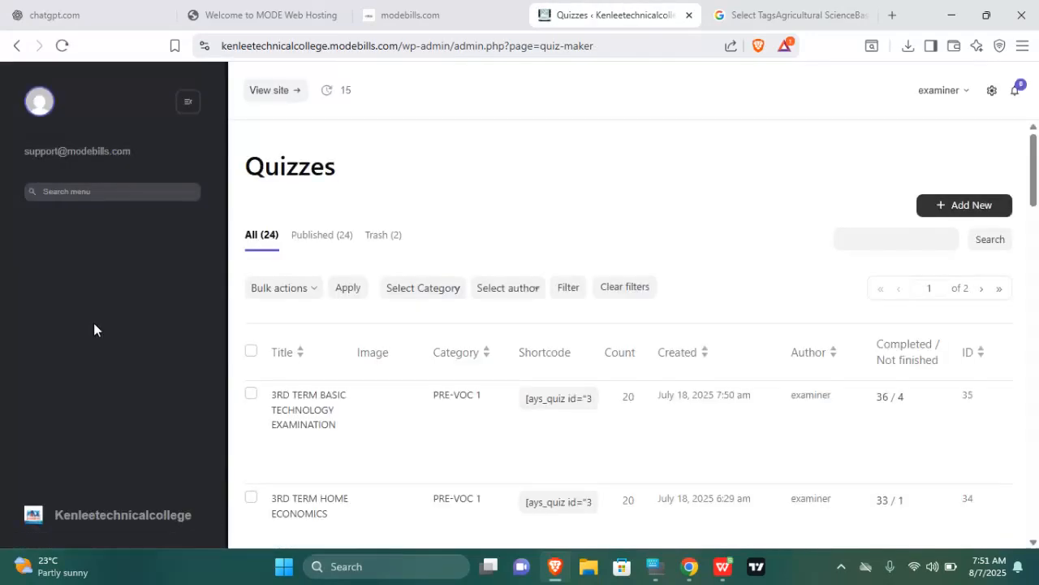
click(940, 209)
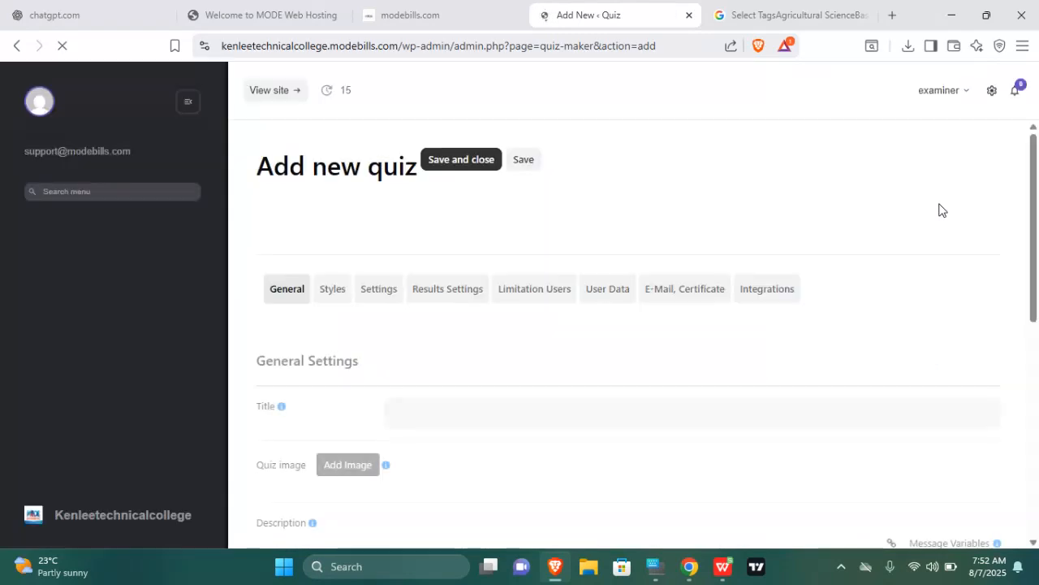
- Enter 4TH TERM PHONETICS as the title of the new quiz
click(418, 414)
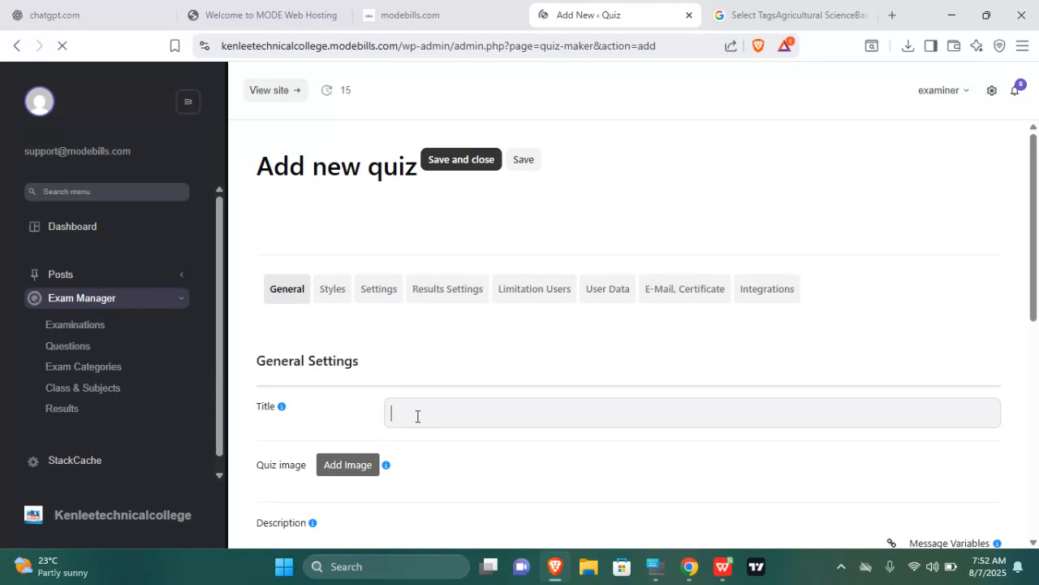
text(4TH TERM)
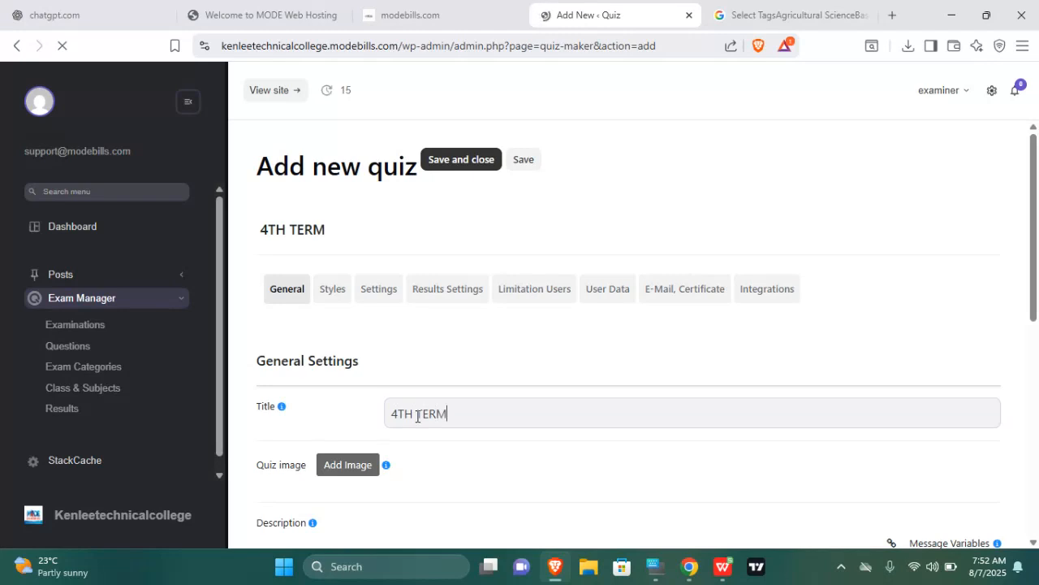
text( PHPONE)
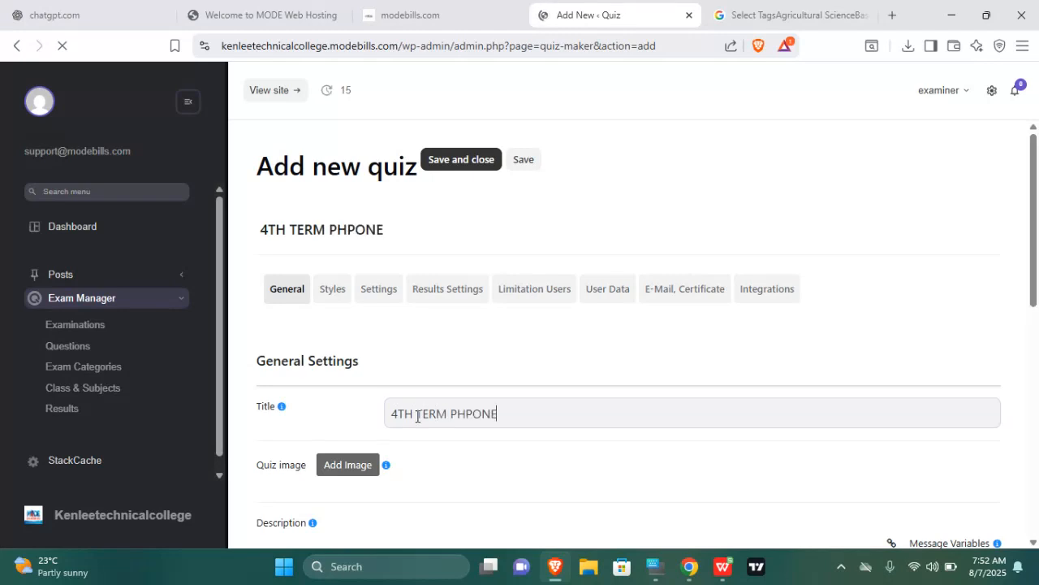
key(BackSpace)
key(BackSpace)
key(BackSpace)
key(BackSpace)
text(O)
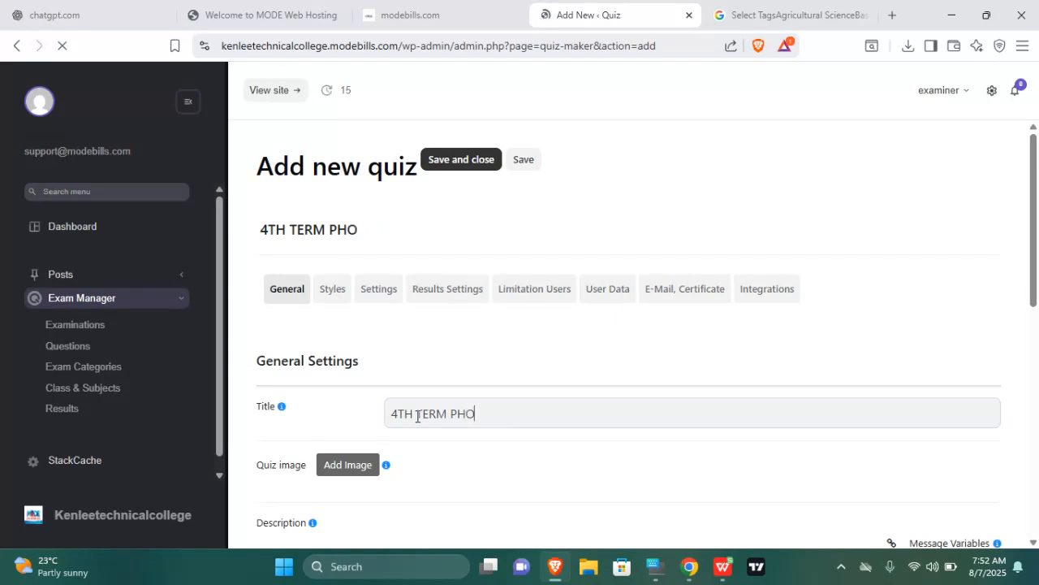
text(NETICS)
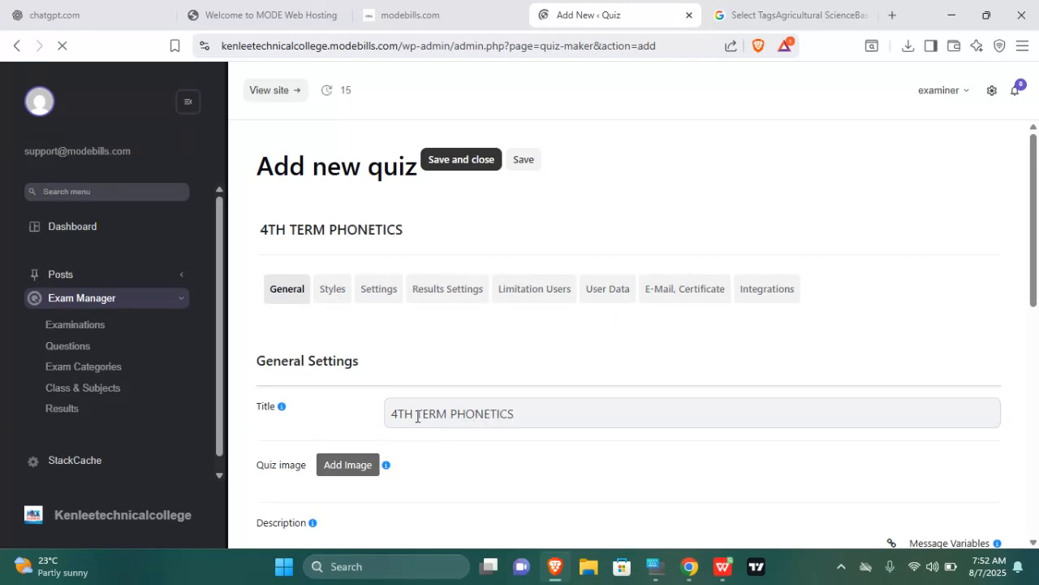
drag(1036, 276, 1036, 389)
click(841, 384)
text(T)
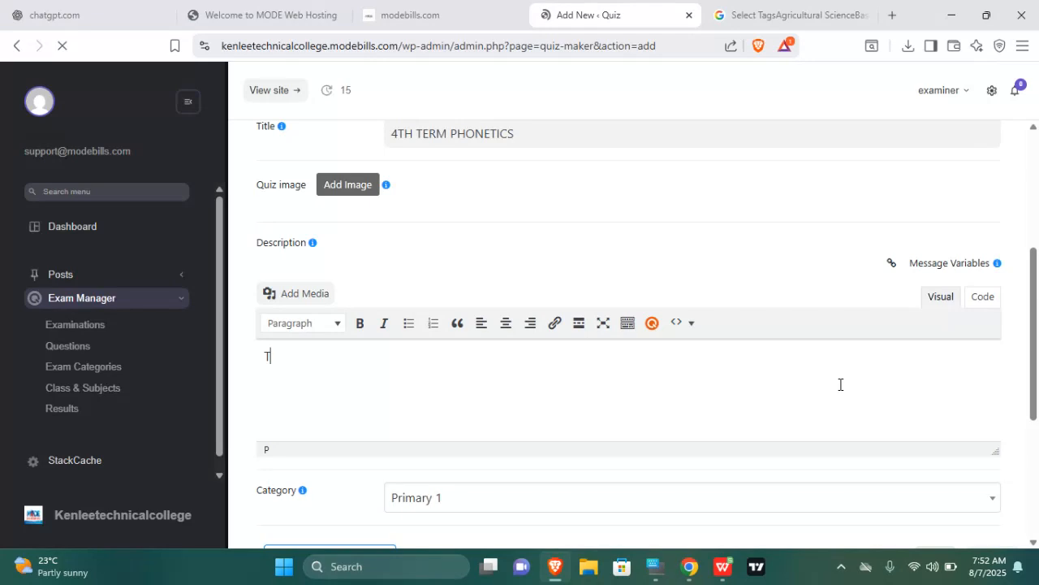
key(BackSpace)
- Set the quiz category to Jan 1
scroll(1037, 393, down, 1)
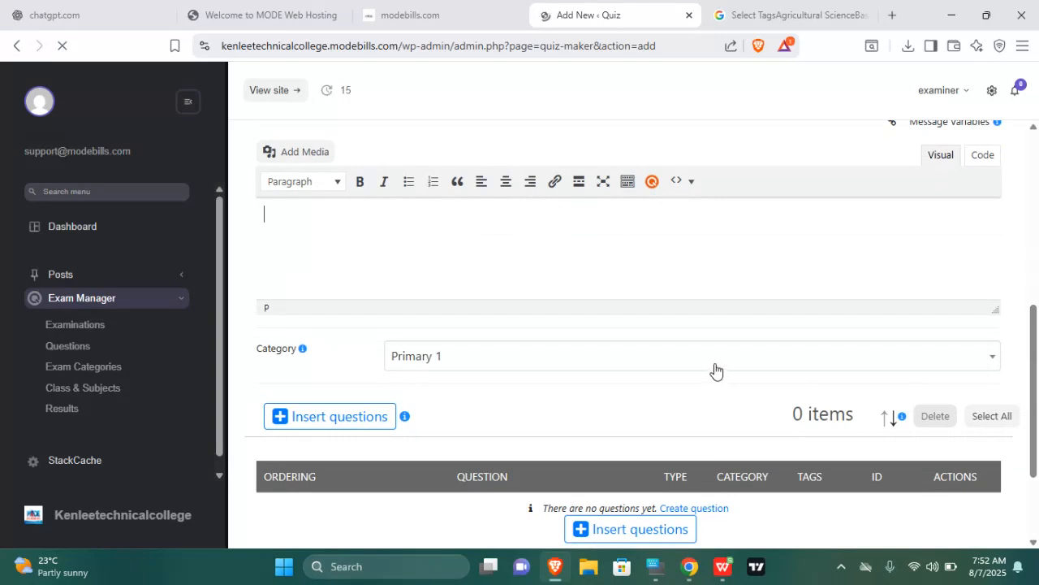
click(715, 371)
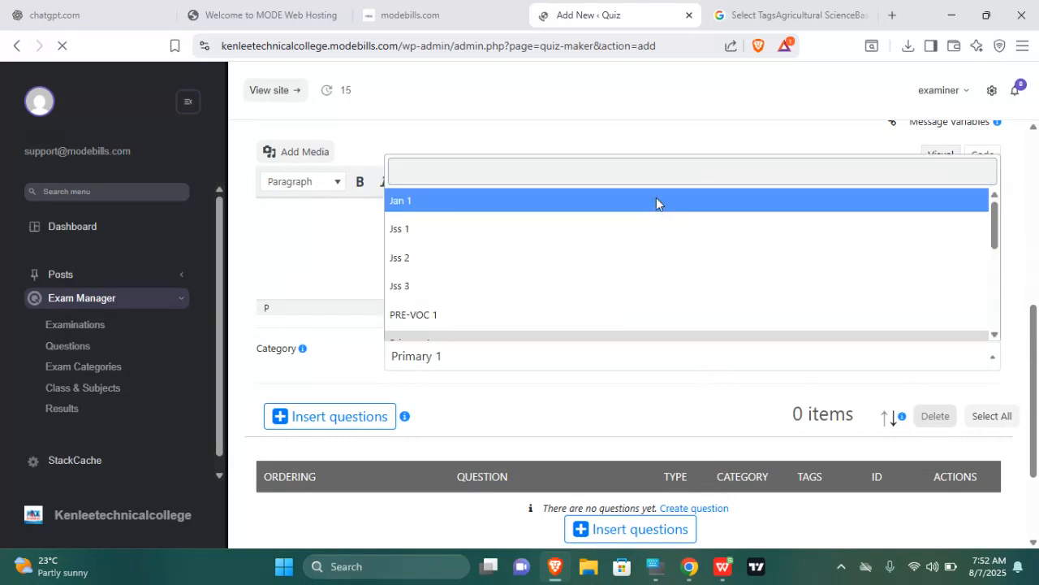
click(657, 204)
- Open the list of questions to insert, and select then deselect the question "What does phonetics deals with?"
drag(1038, 343, 1038, 396)
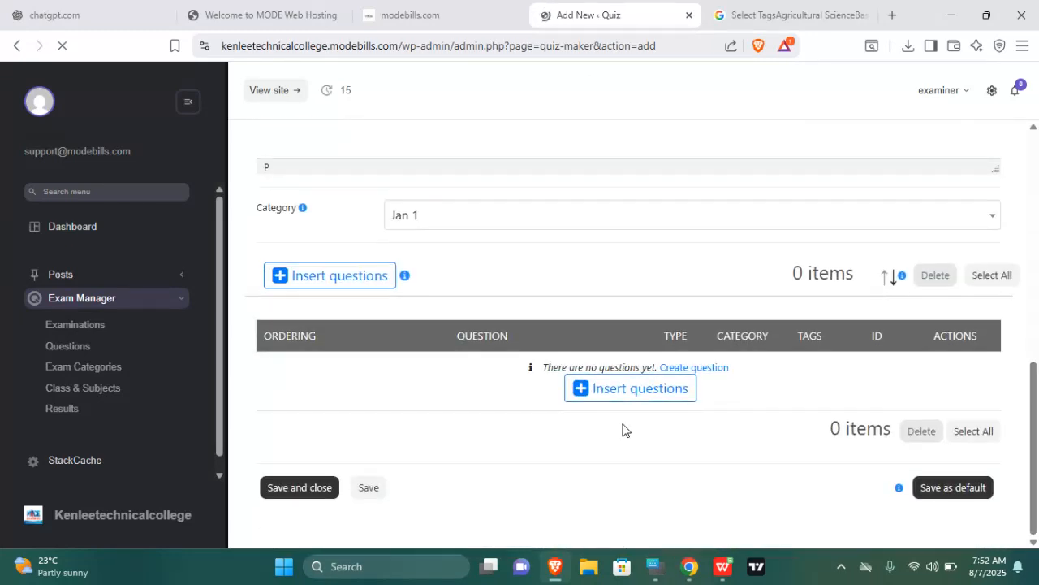
click(620, 397)
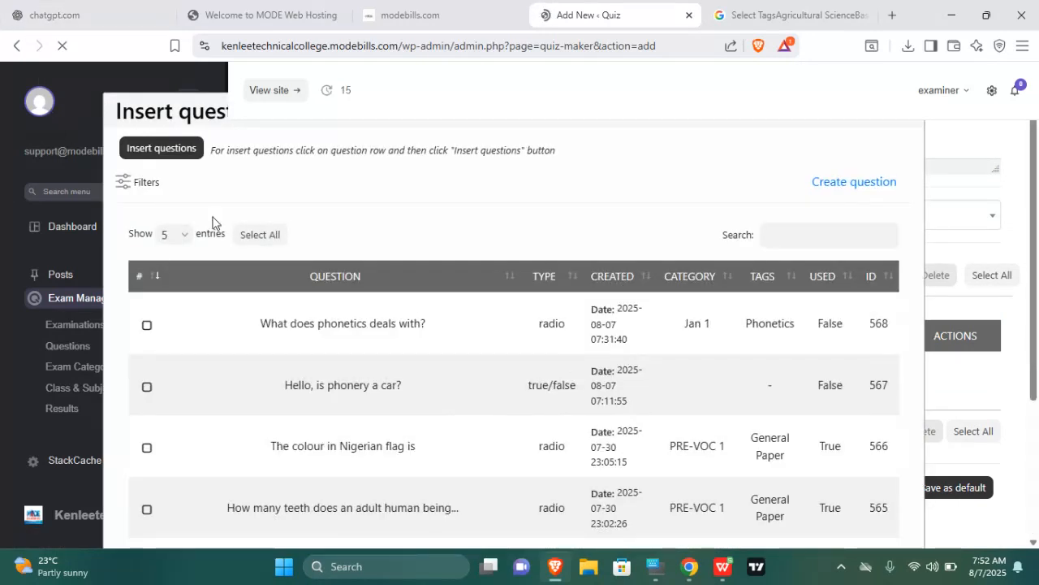
click(147, 326)
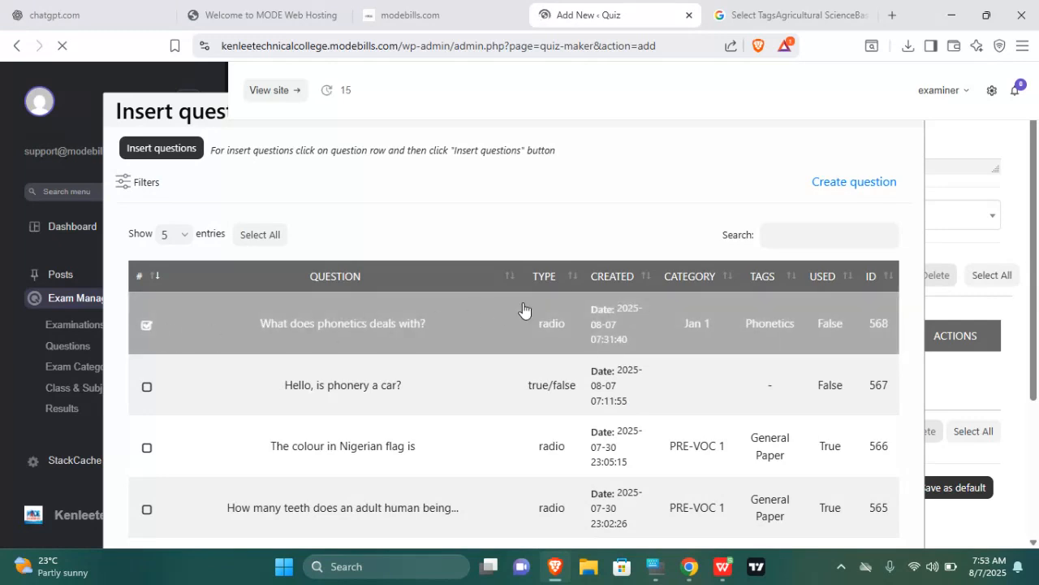
click(144, 329)
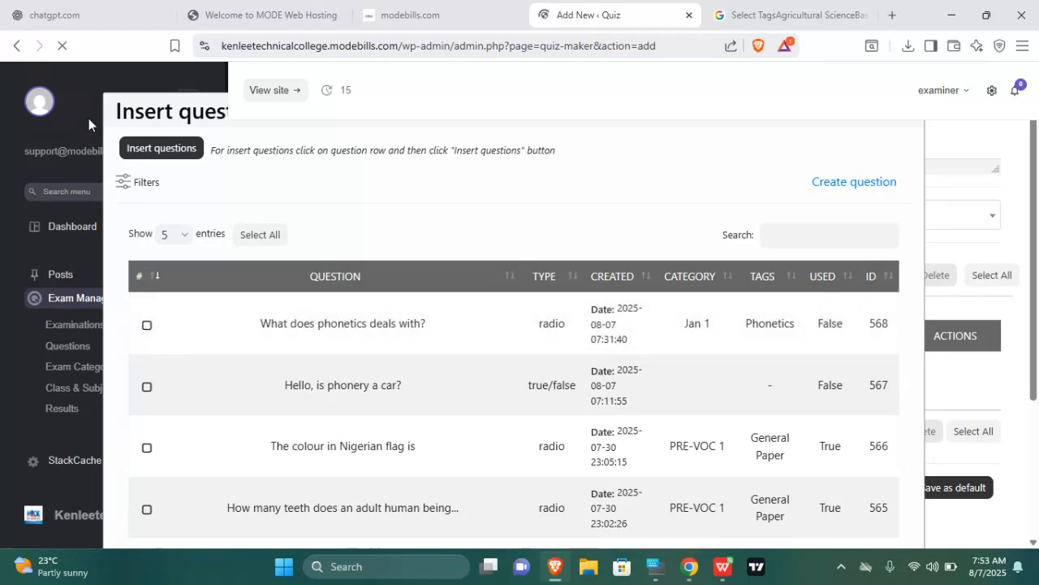
- Show the question filters and filter the insertable questions by the category Jan 1
click(128, 185)
click(232, 251)
text(JAN)
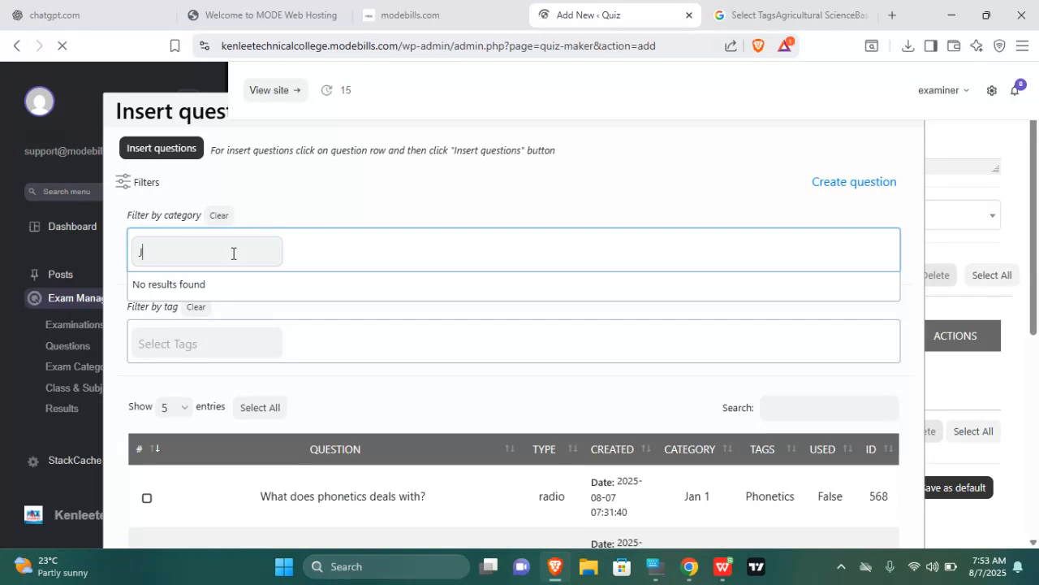
key(BackSpace)
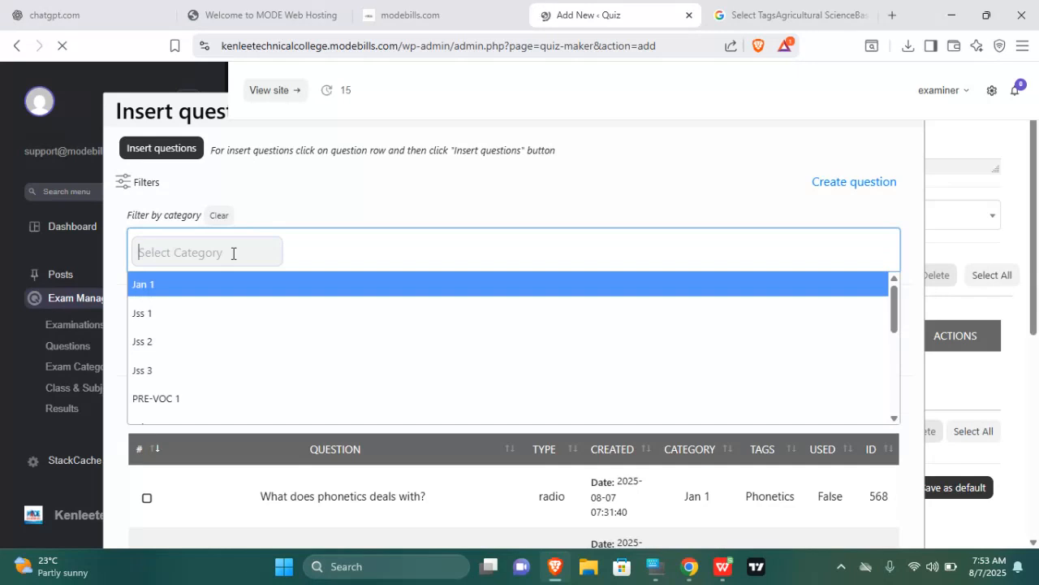
text(ja)
key(BackSpace)
key(BackSpace)
text(J)
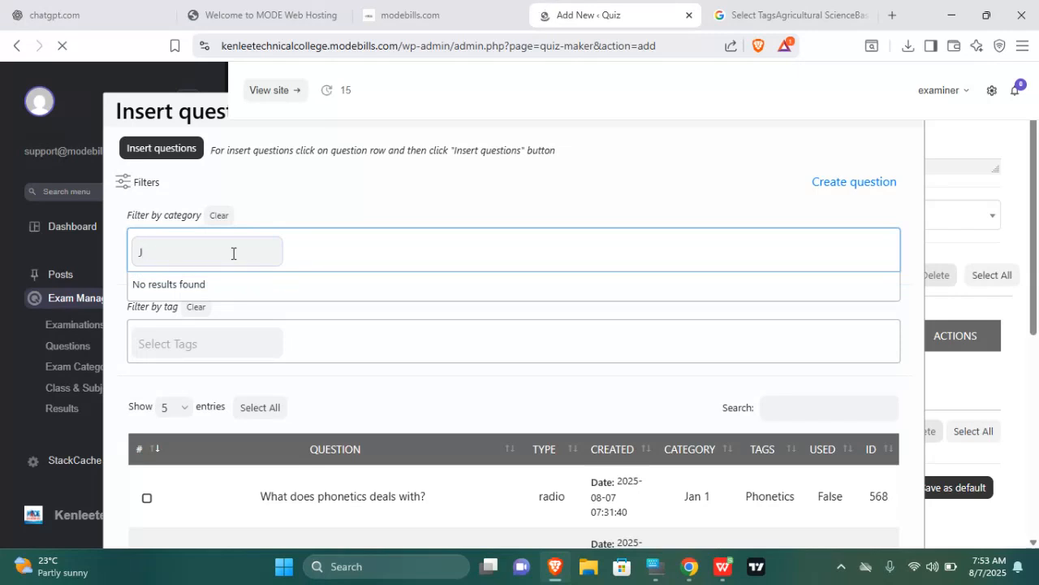
key(BackSpace)
text(j)
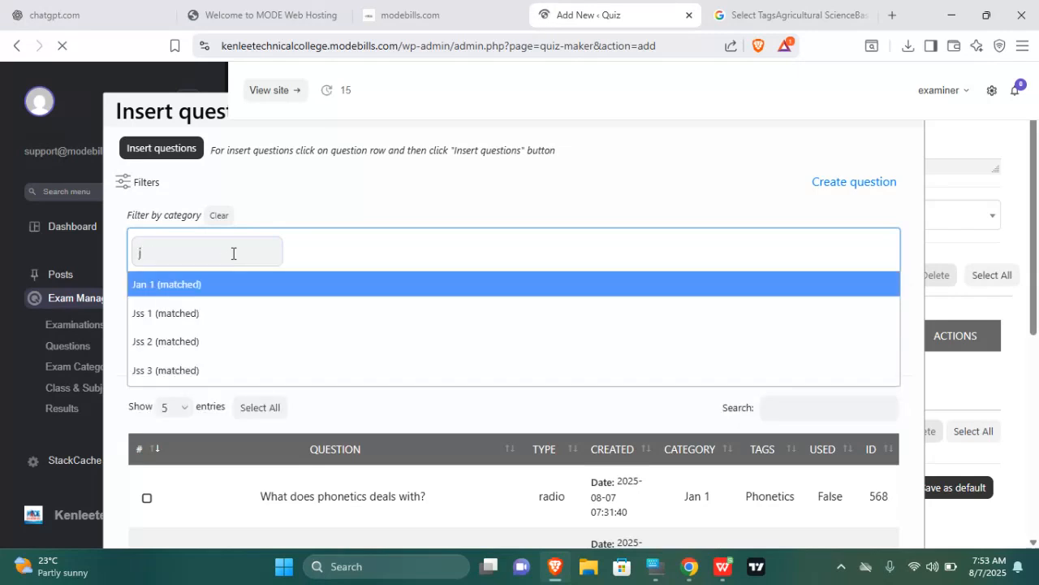
click(169, 283)
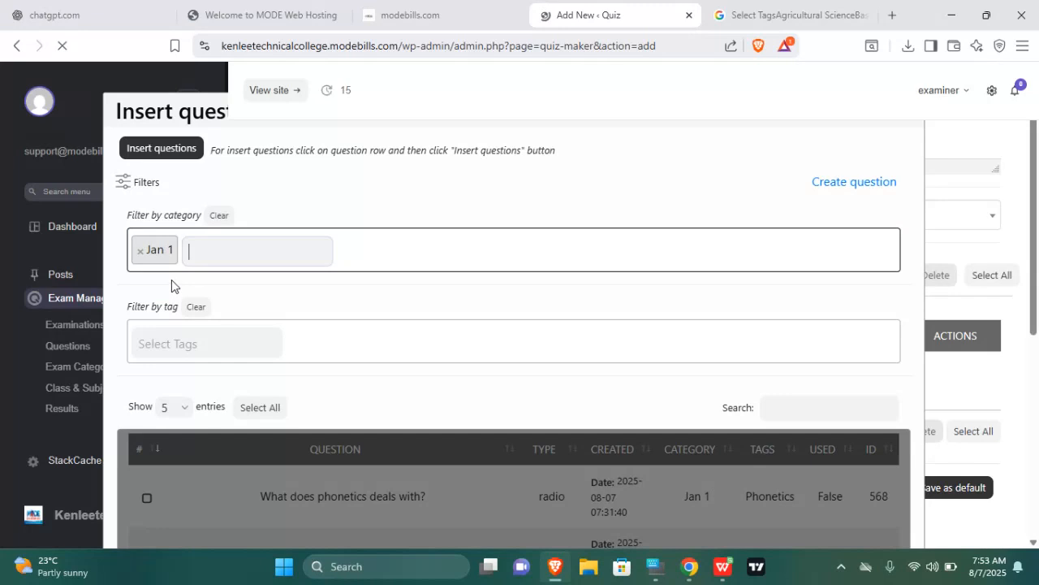
click(196, 256)
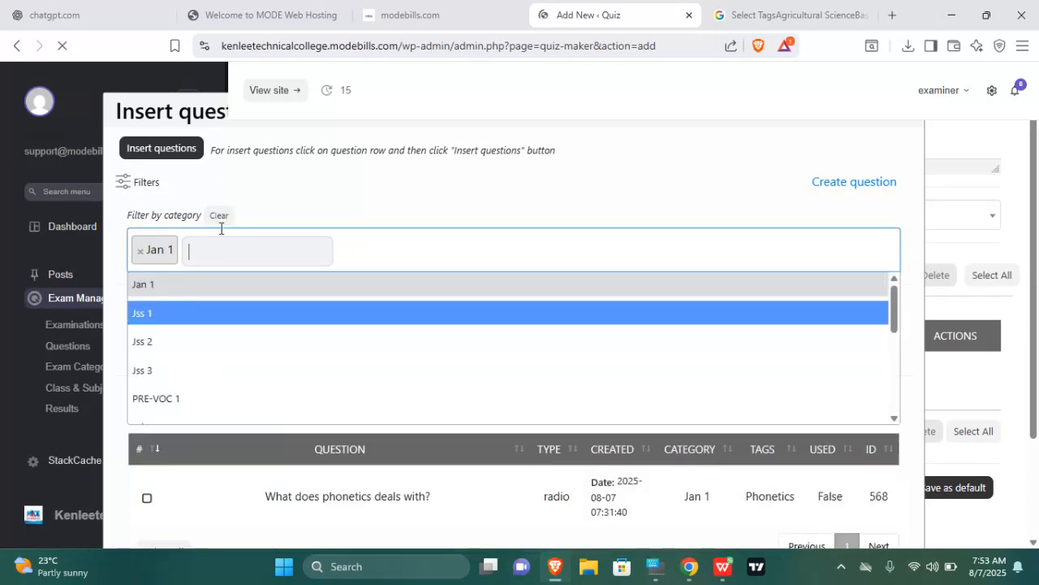
click(240, 246)
- Filter the insertable questions by the tag Phonetics as well
click(204, 339)
text(phone)
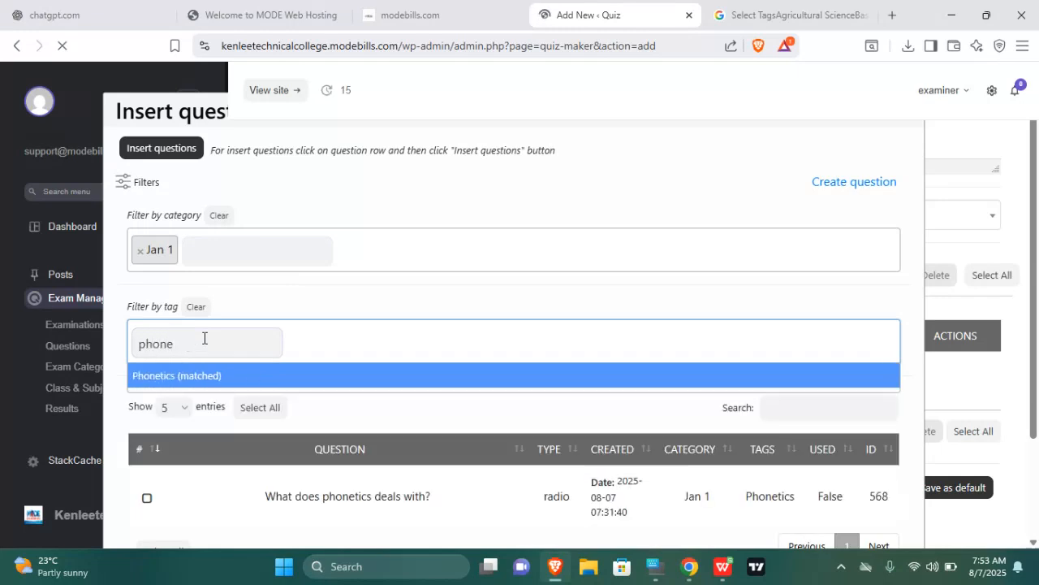
click(220, 378)
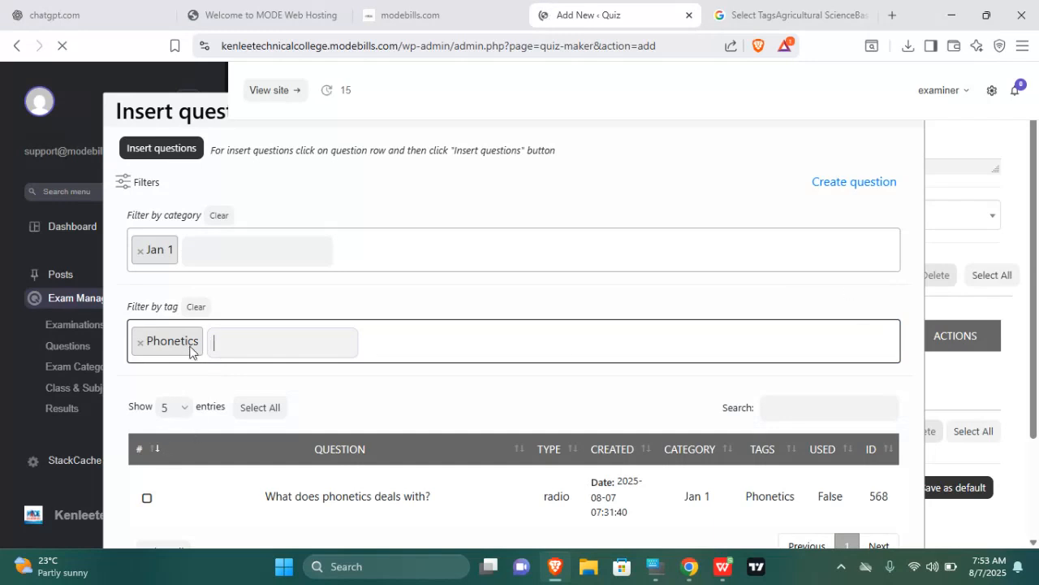
click(228, 342)
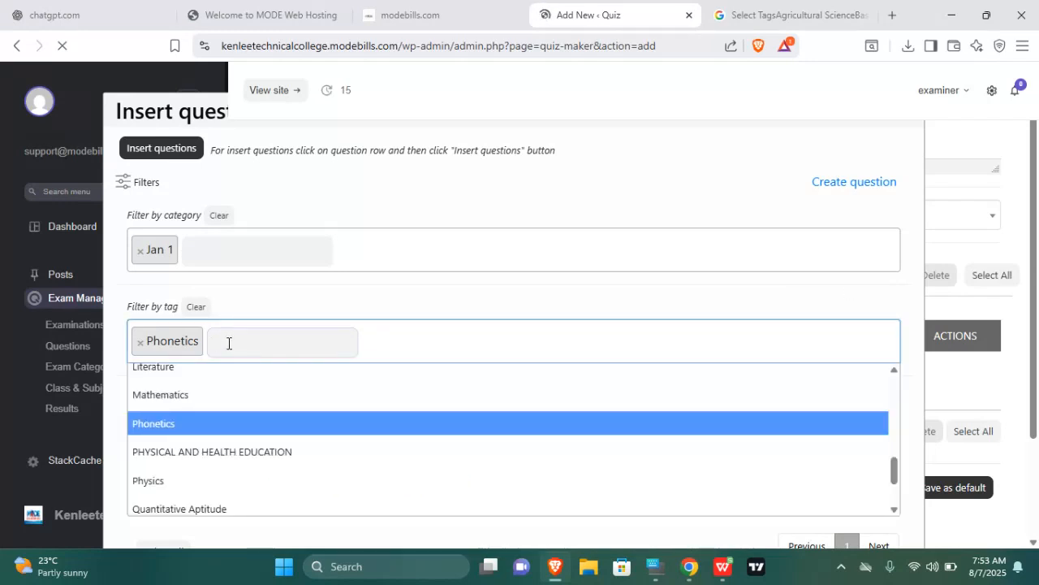
text(p)
key(BackSpace)
click(308, 342)
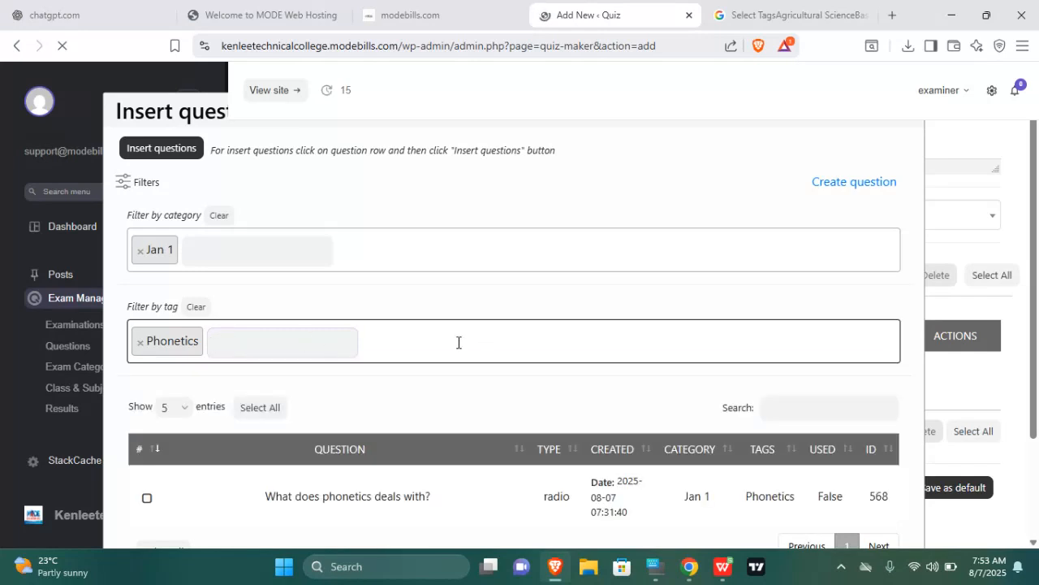
click(311, 331)
click(325, 336)
- Show 50 entries per page, select all the filtered questions, and insert them into the quiz
click(182, 412)
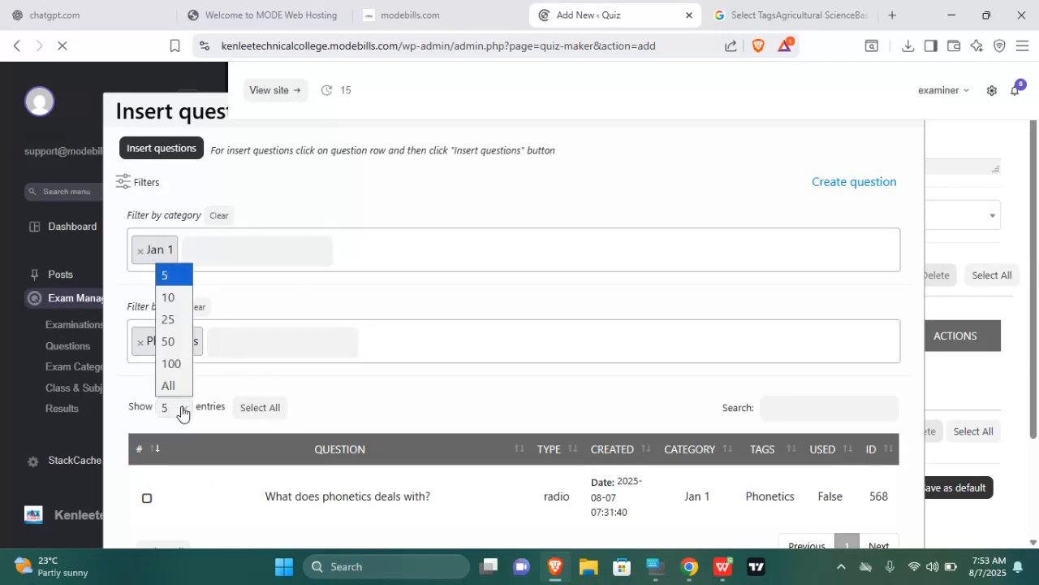
click(177, 341)
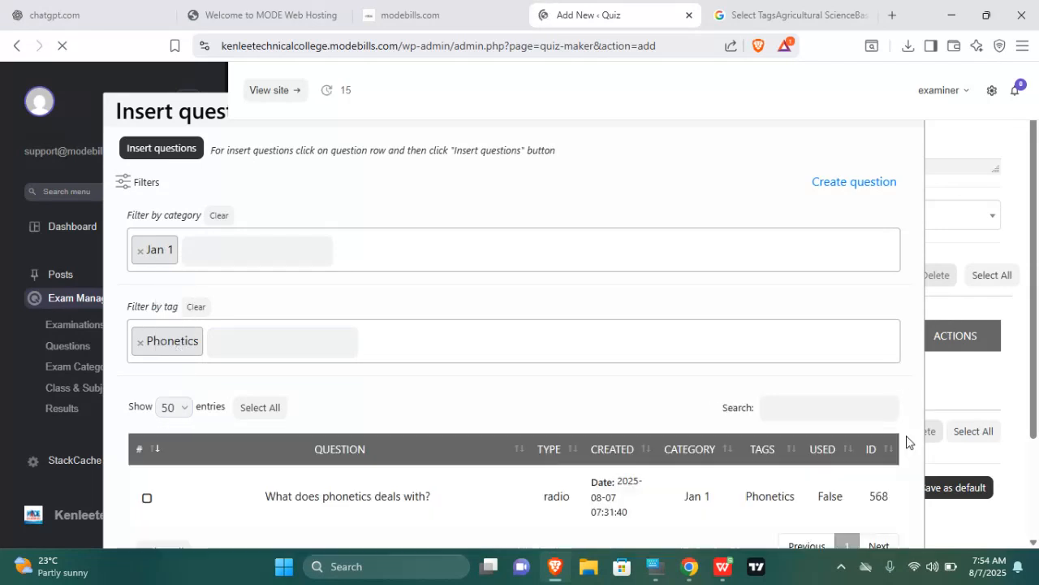
drag(1037, 274, 1037, 358)
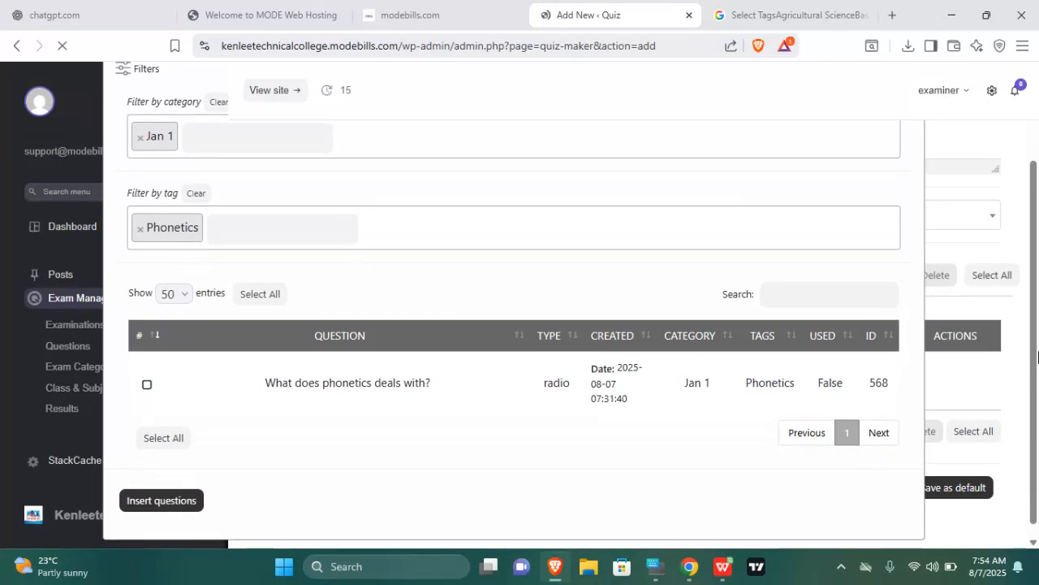
click(259, 295)
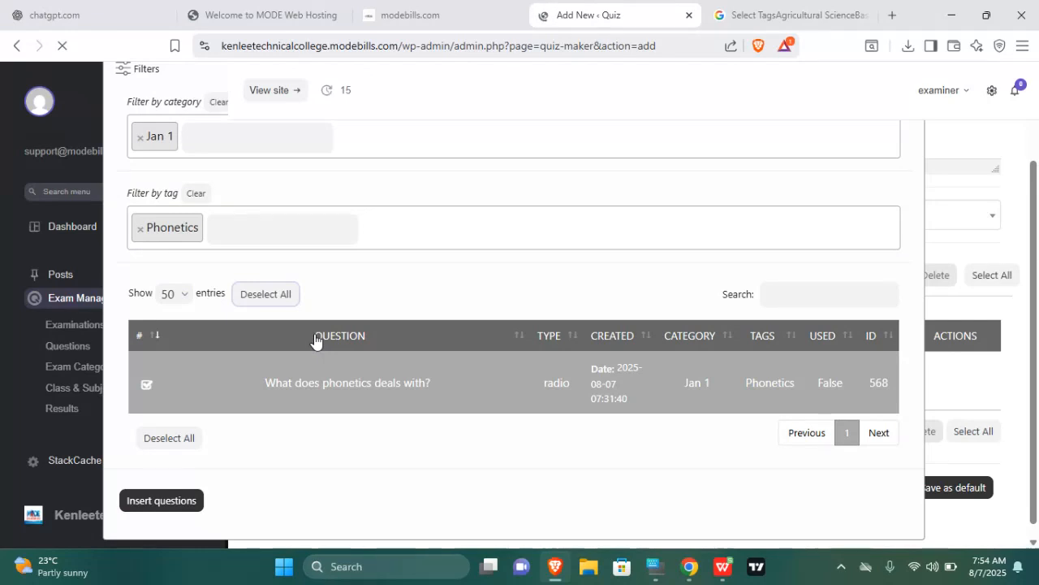
click(190, 501)
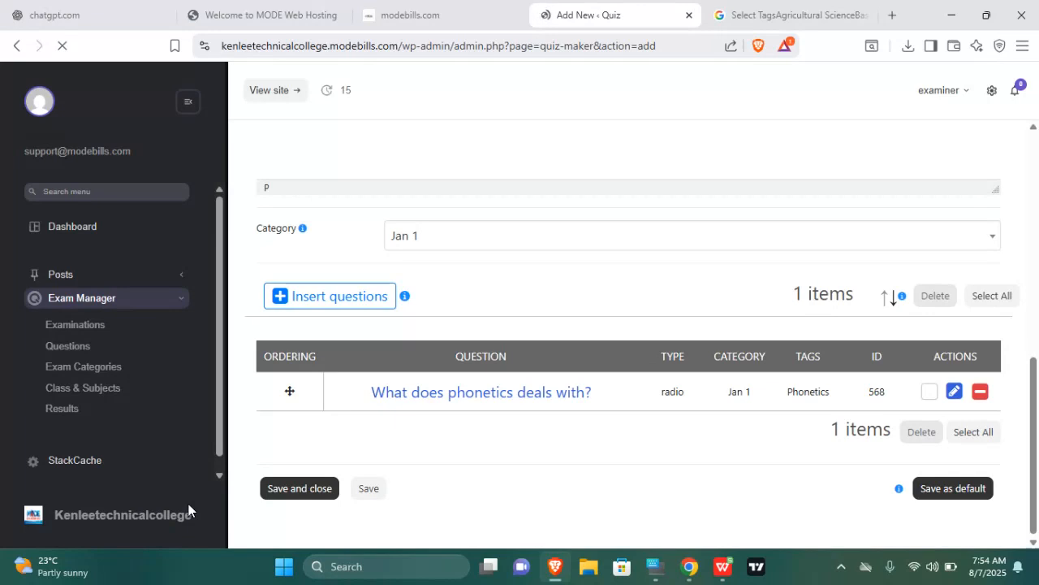
- Reopen the list of insertable questions, clear the category and tag filters, and hide the filter options
click(336, 299)
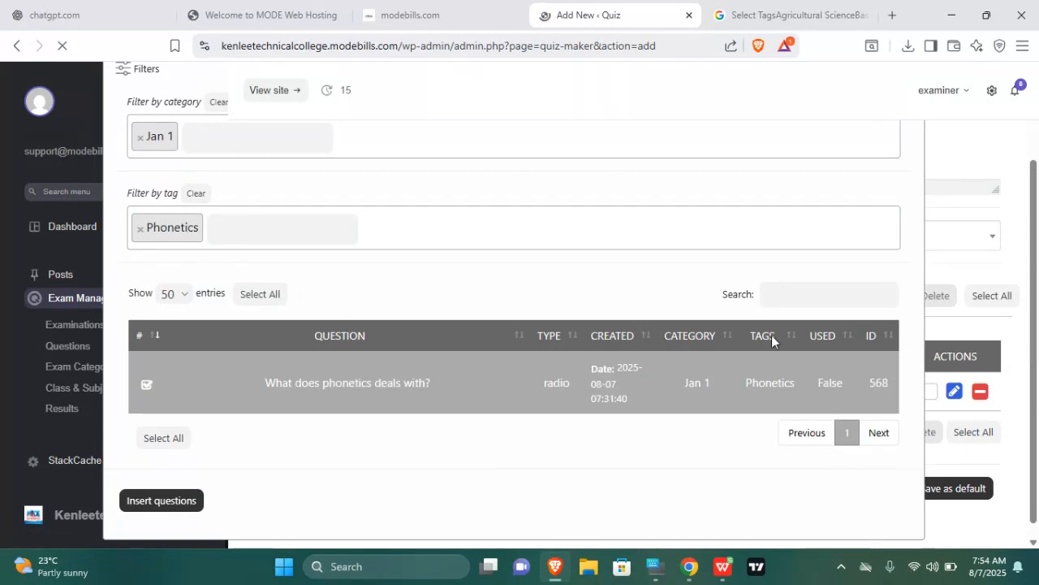
scroll(1031, 341, up, 1)
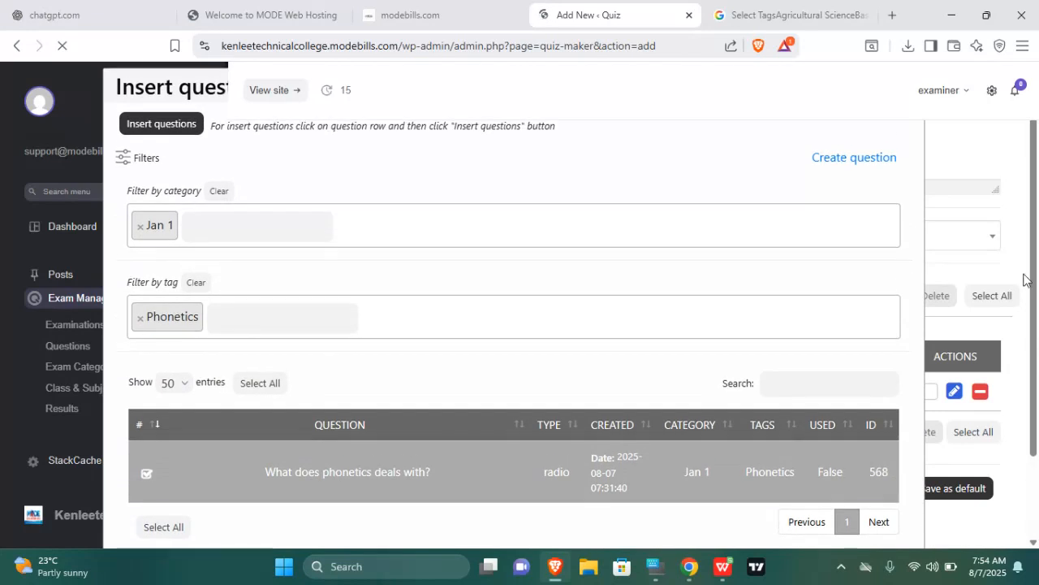
click(218, 191)
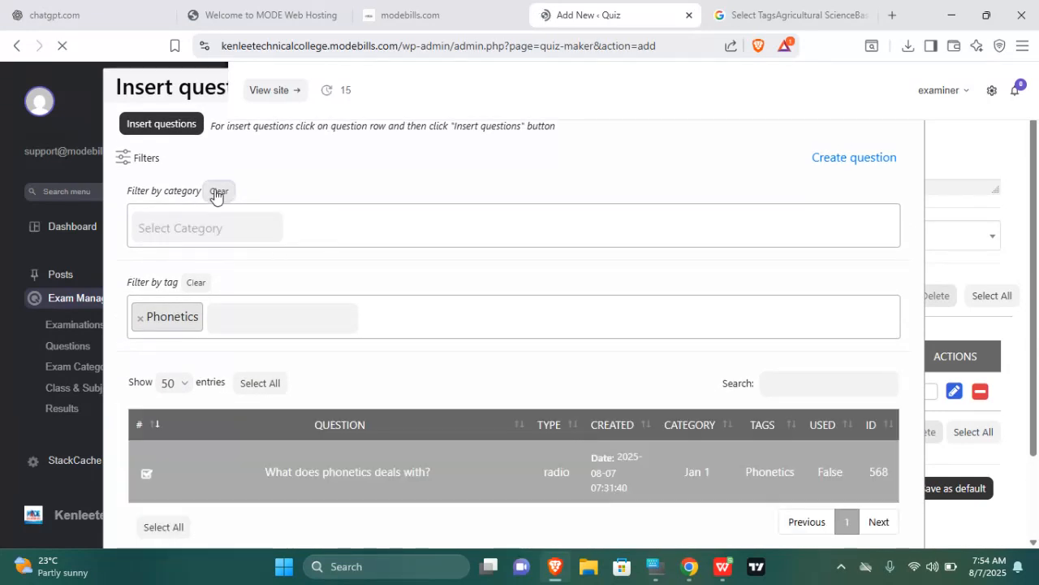
click(216, 198)
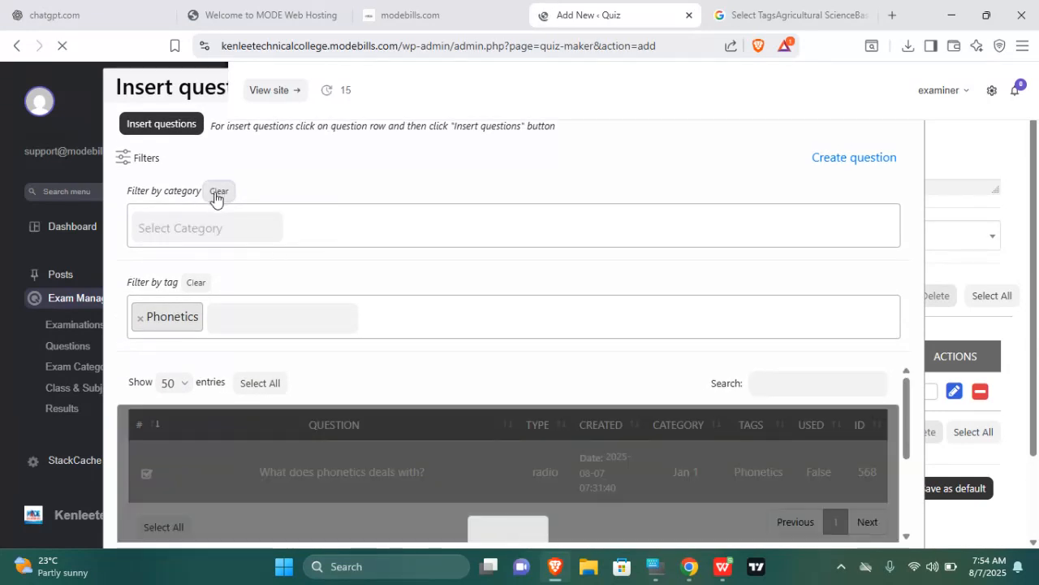
click(194, 290)
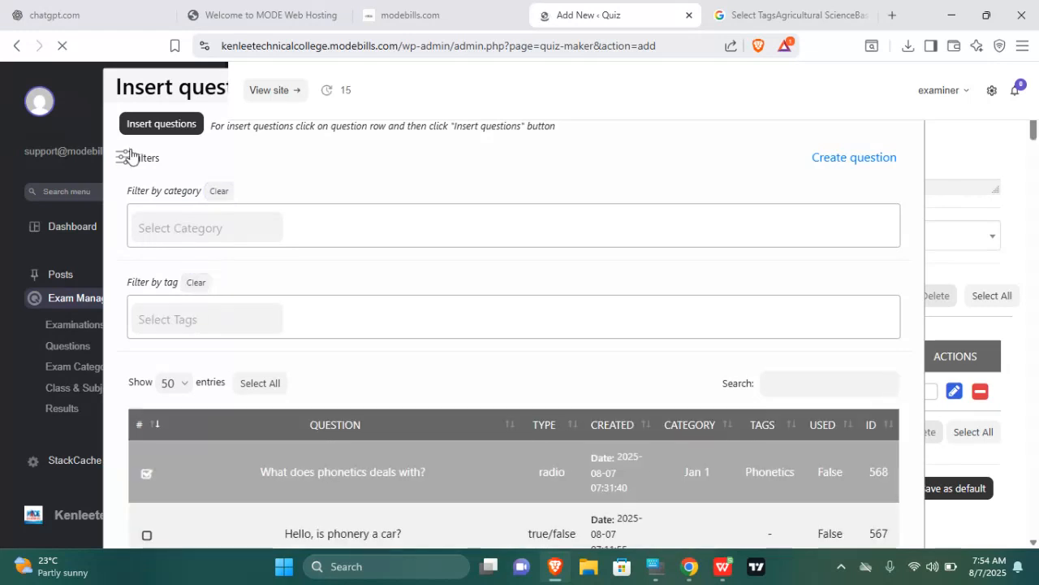
click(130, 155)
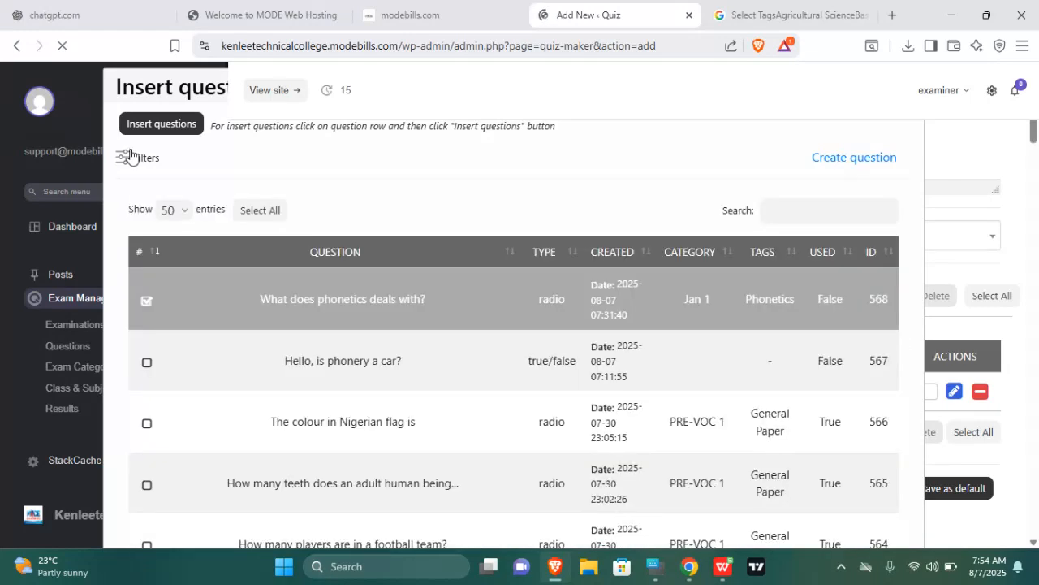
- Select the question "Hello, is phonery a car?" as well, show 5 entries per page, and insert the selection into the quiz
click(143, 372)
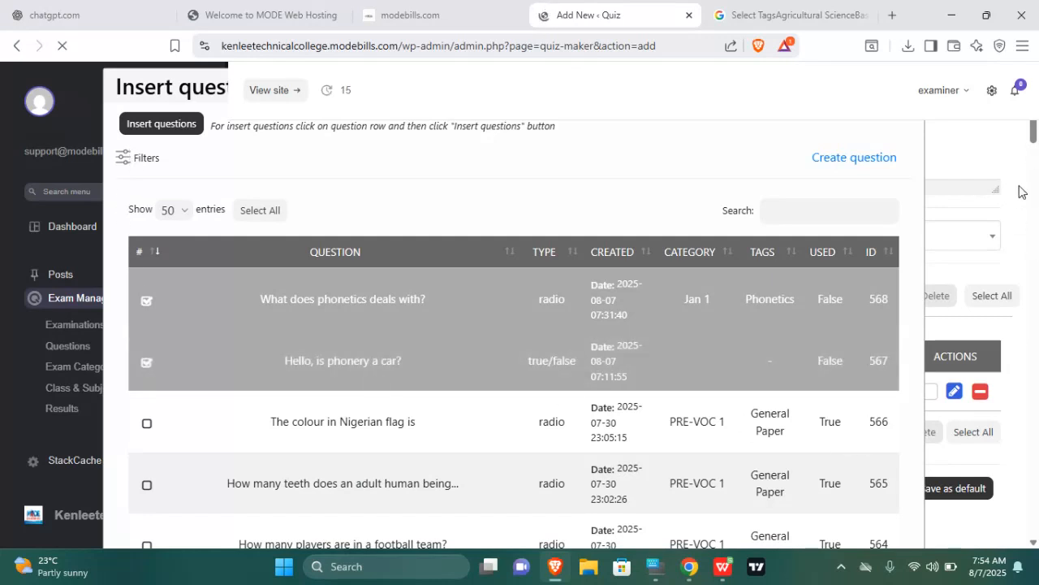
drag(1036, 138, 1035, 495)
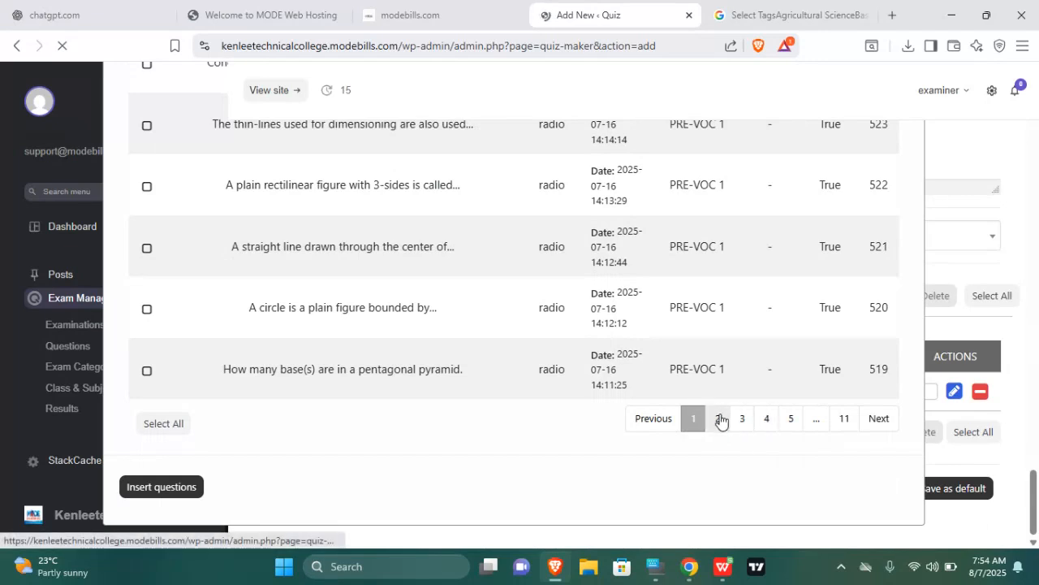
drag(1034, 499, 1031, 106)
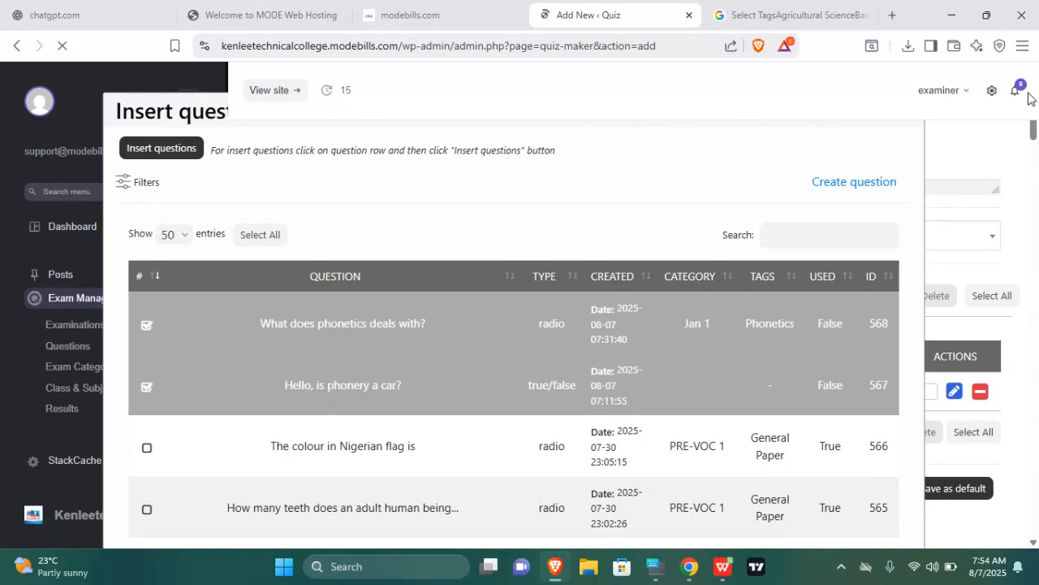
click(169, 236)
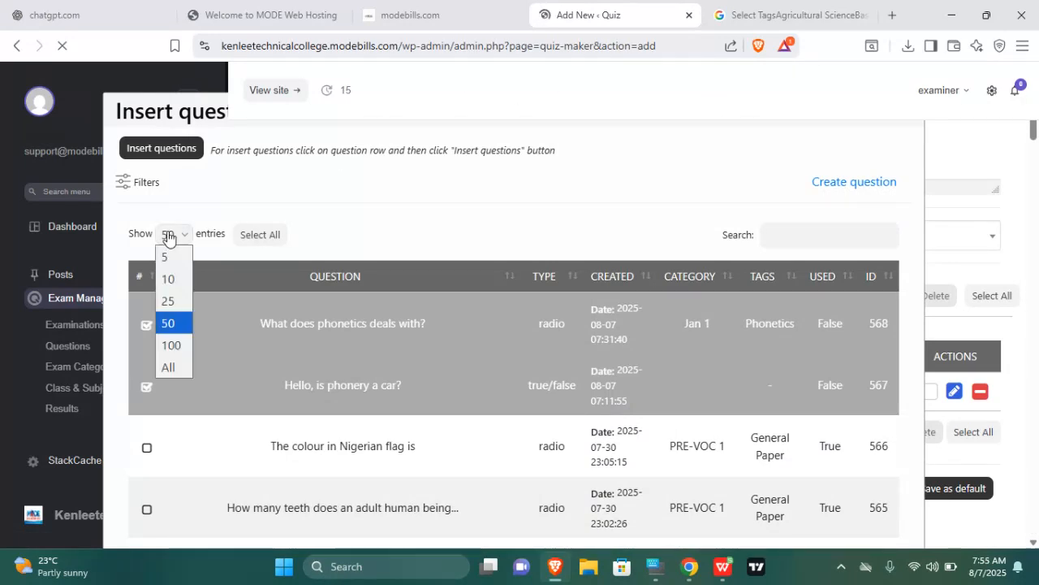
click(172, 256)
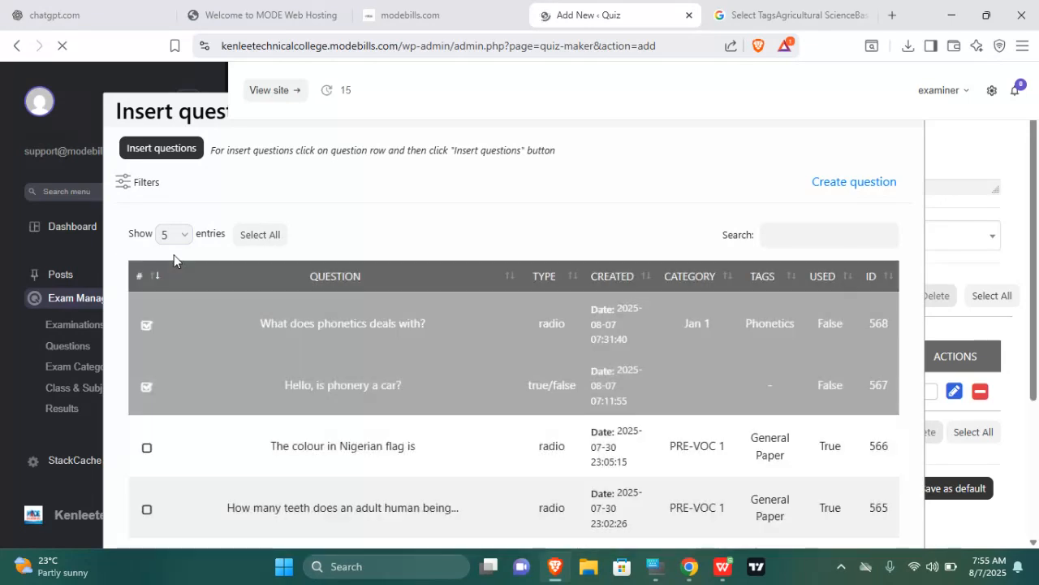
scroll(1038, 370, down, 3)
scroll(1038, 370, up, 3)
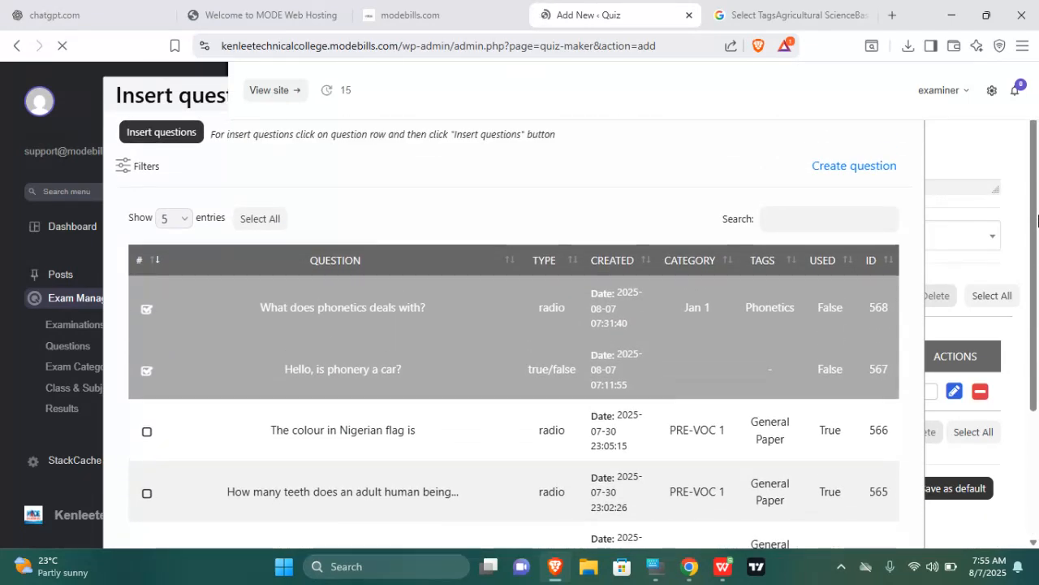
scroll(1038, 311, down, 2)
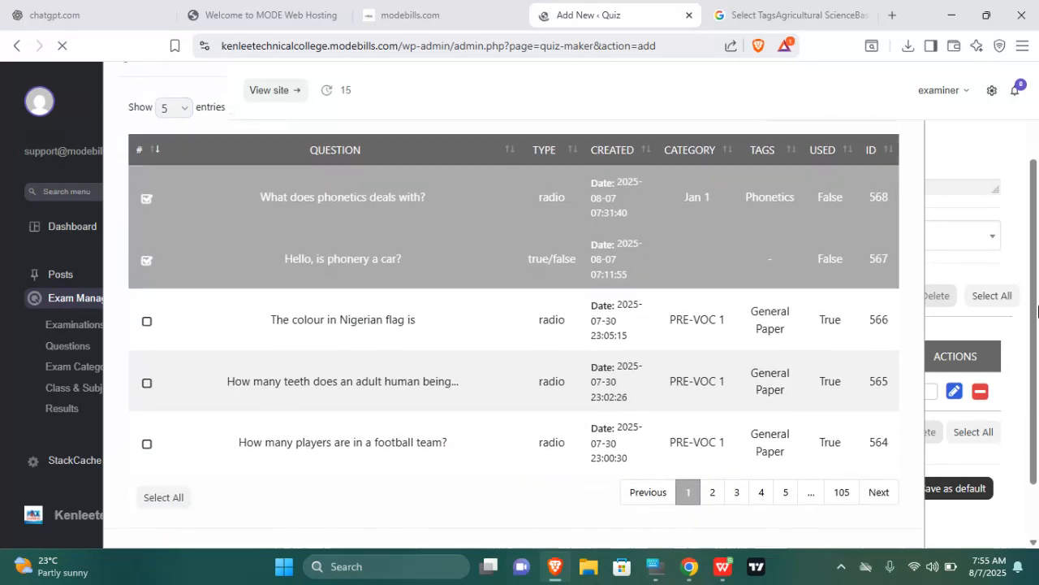
scroll(1038, 311, down, 1)
click(137, 489)
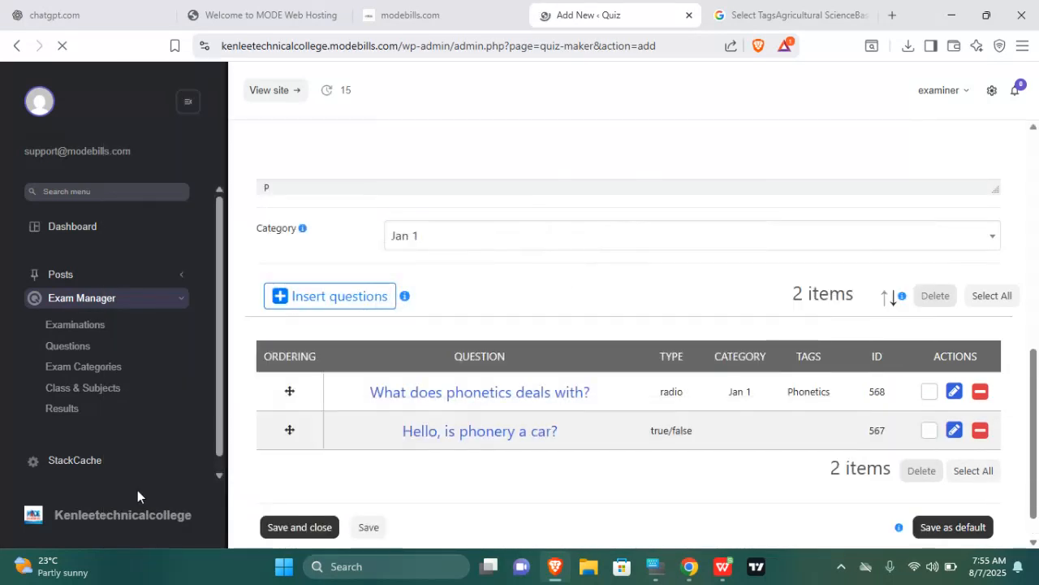
- In the quiz's primary settings, enable creating a post for the quiz and look through the available post categories
scroll(1035, 479, down, 1)
drag(1035, 480, 1027, 290)
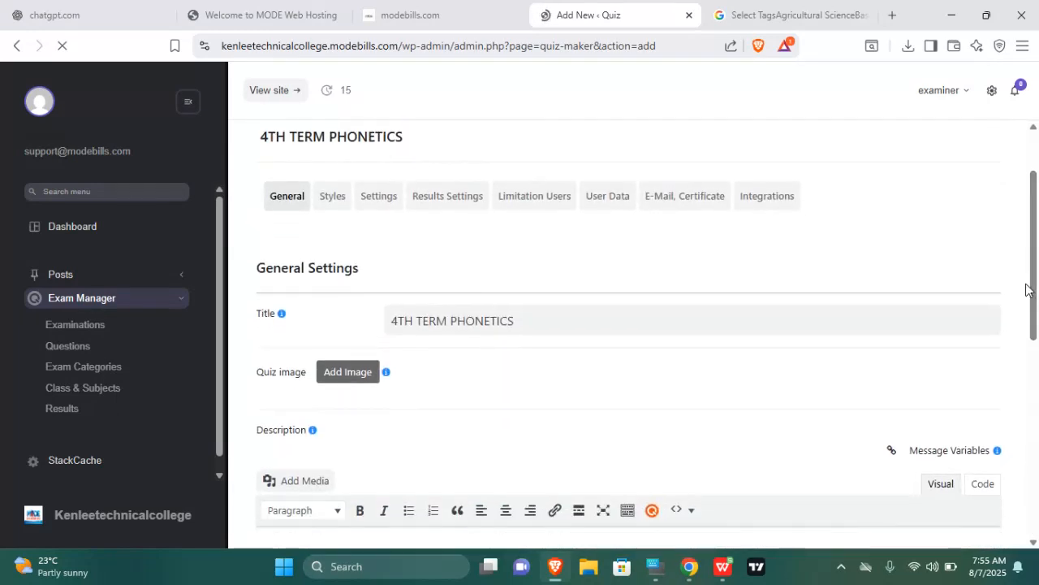
click(377, 211)
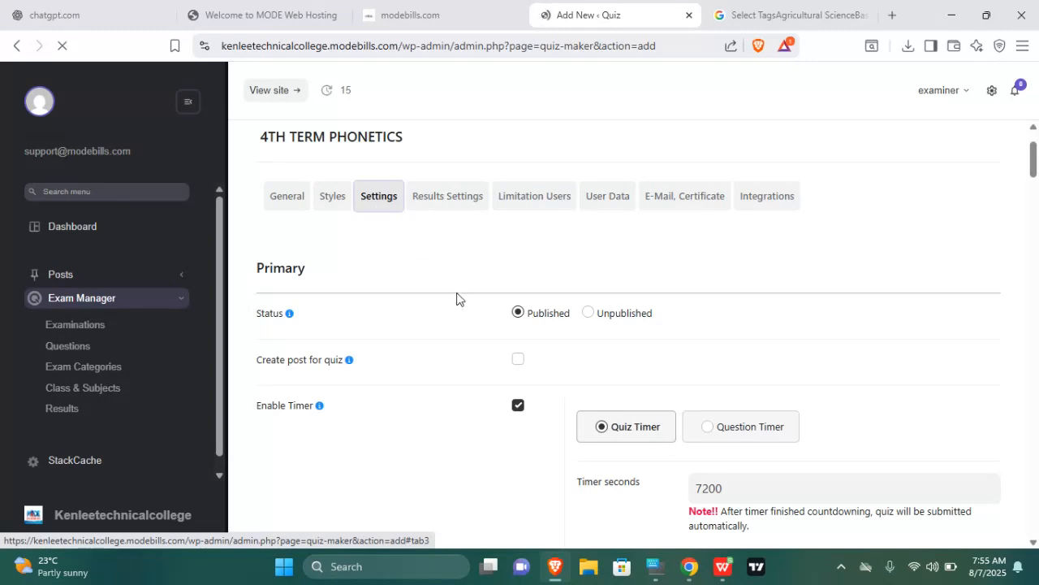
click(518, 361)
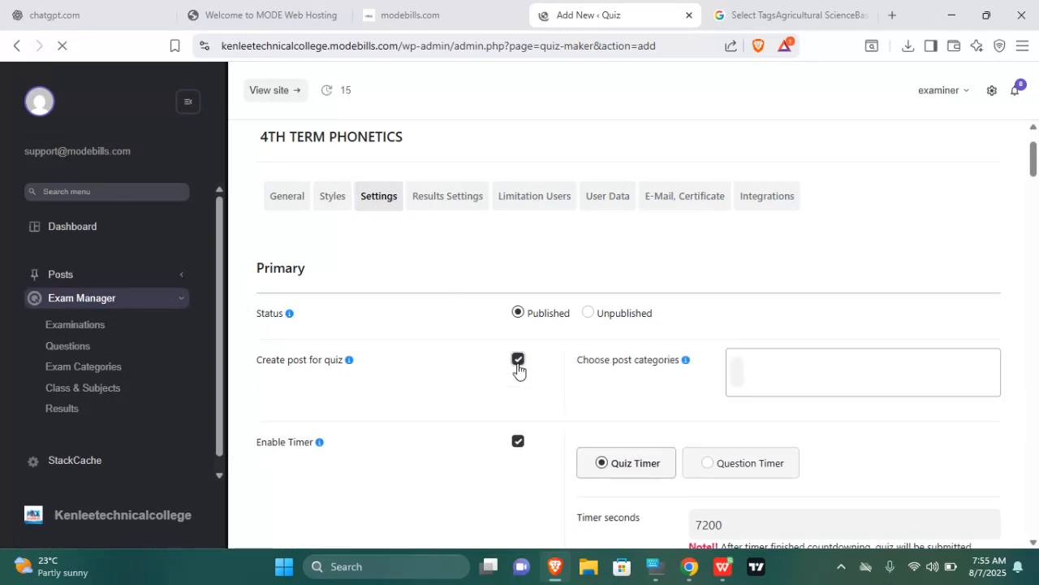
click(802, 376)
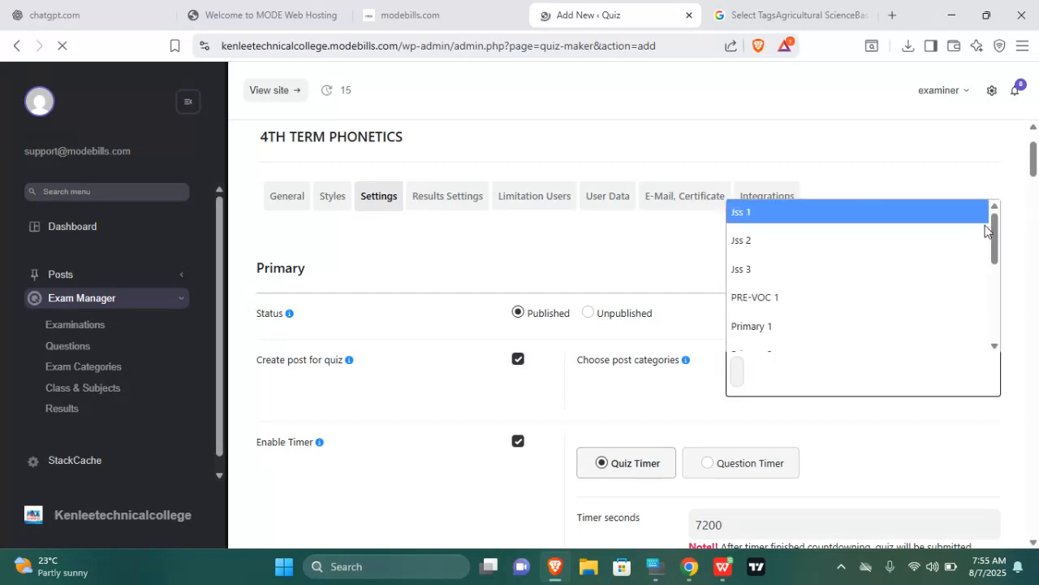
drag(992, 235, 718, 198)
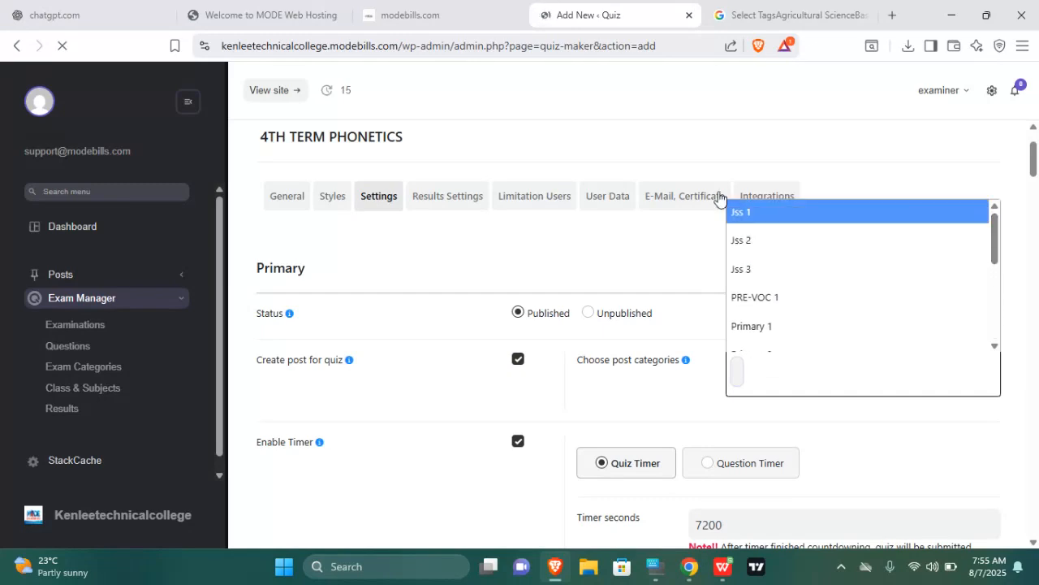
- Open the post categories page in a new browser tab and close the Google search tab
click(182, 283)
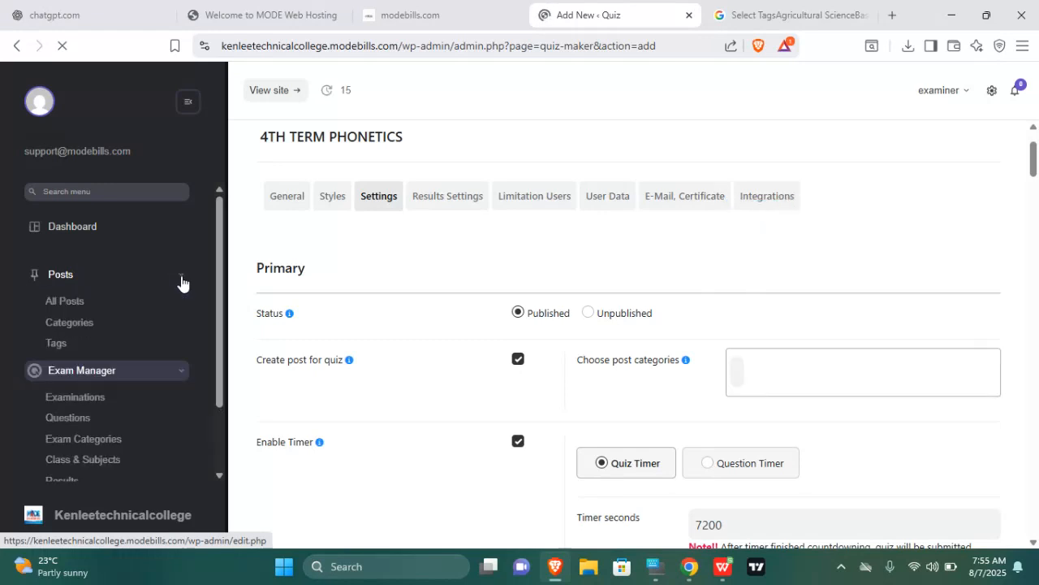
right_click(73, 324)
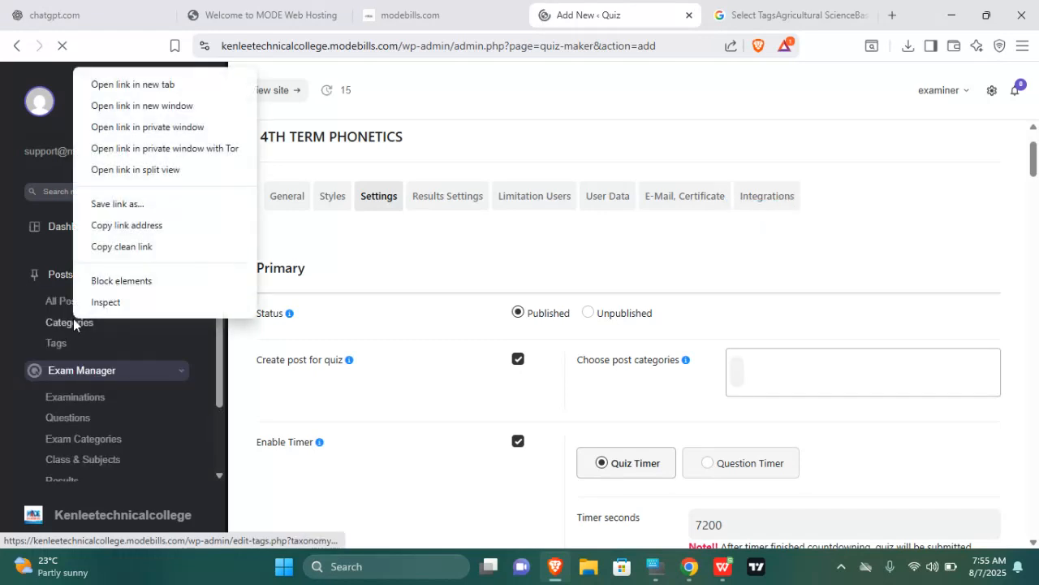
click(104, 84)
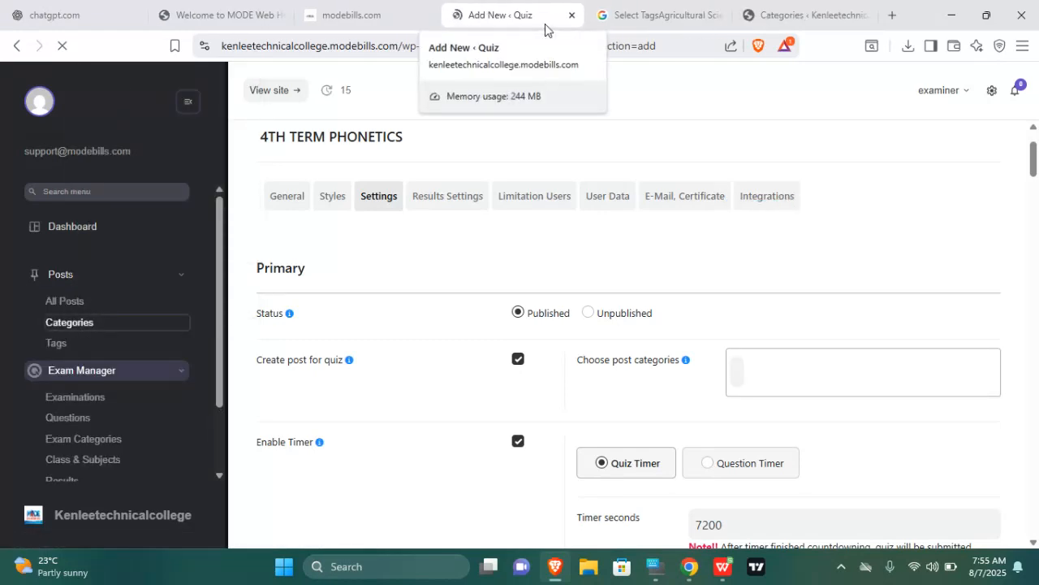
click(621, 11)
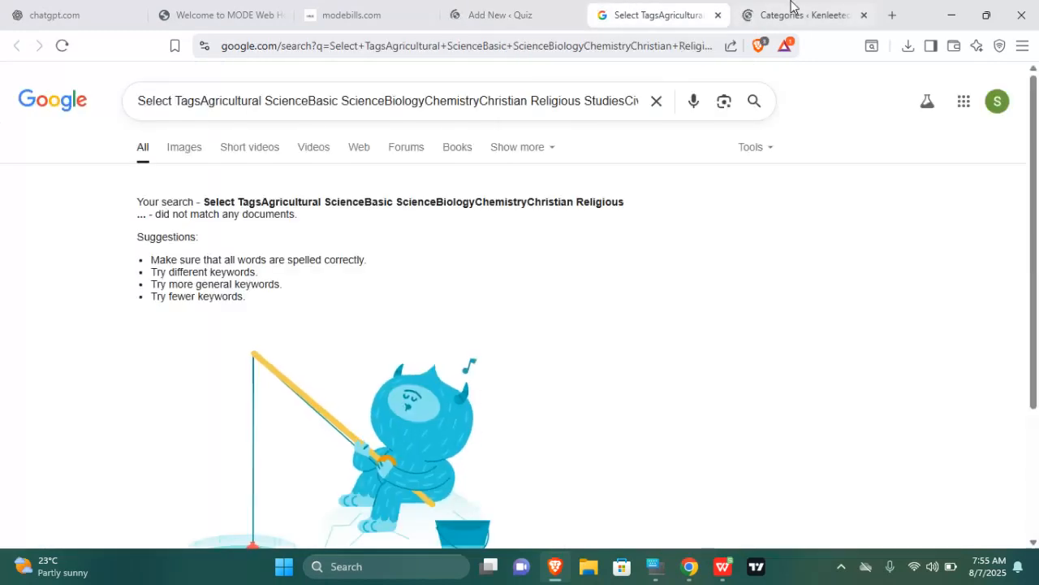
click(718, 15)
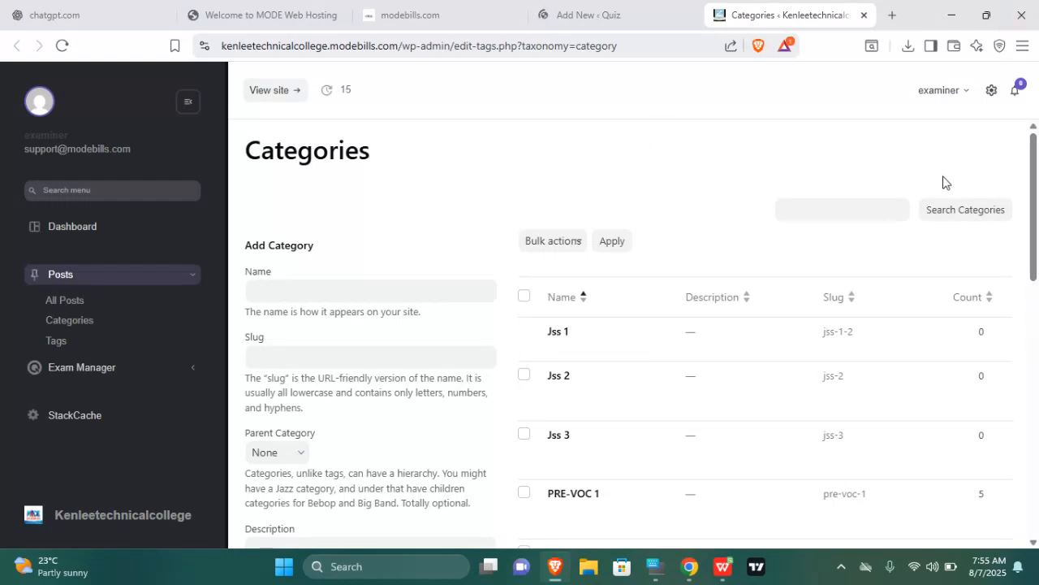
- Add a post category named Jan 1 with no parent category
click(277, 294)
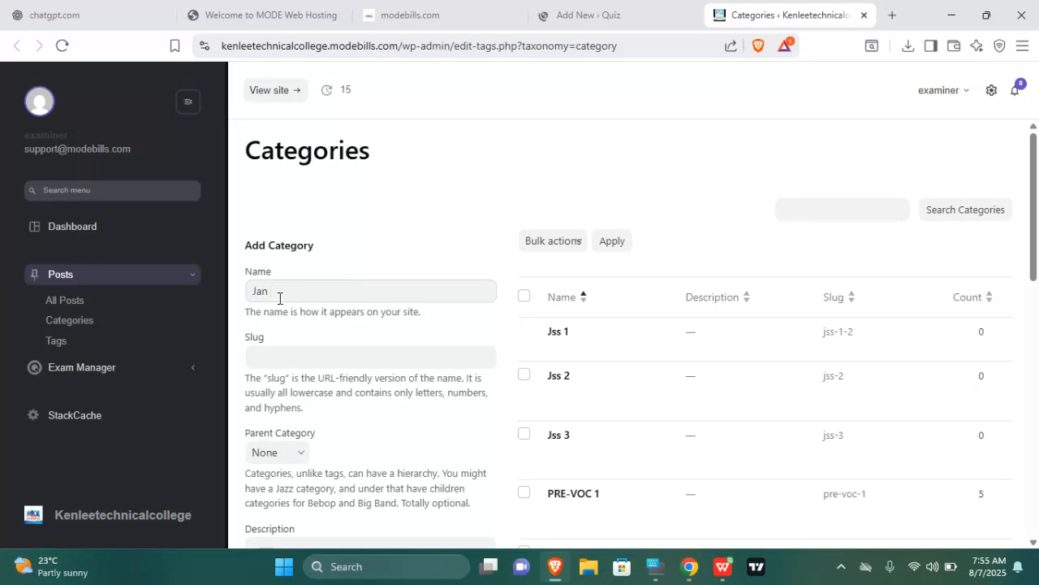
drag(1028, 264, 1037, 383)
scroll(1036, 324, up, 1)
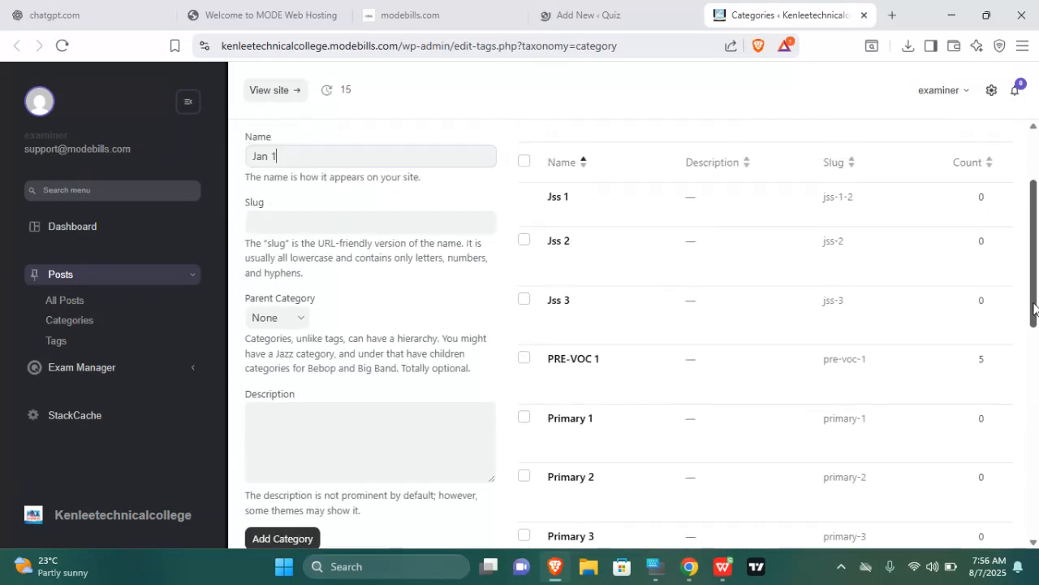
scroll(1035, 323, down, 2)
click(281, 362)
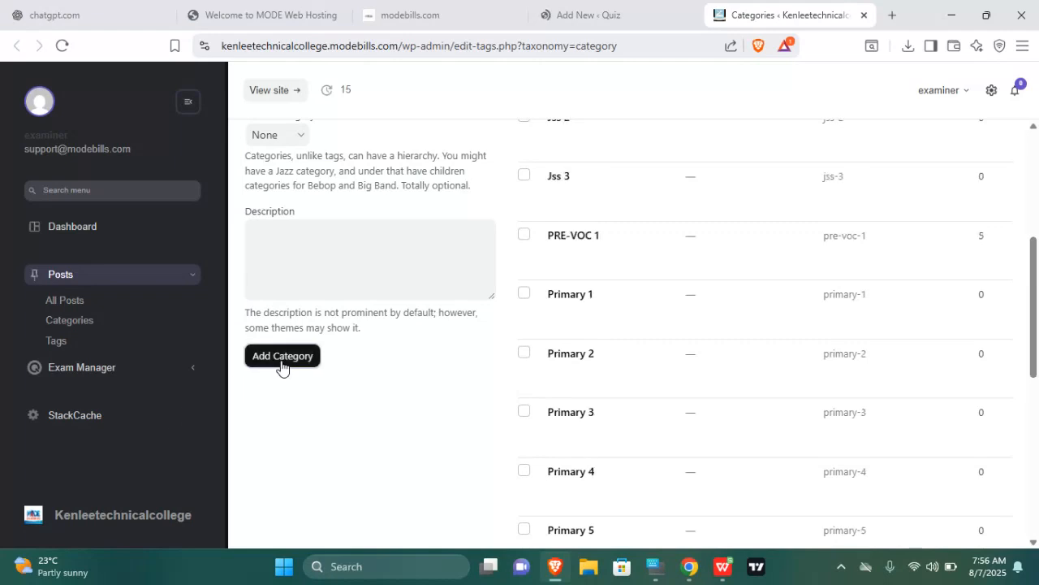
click(281, 364)
scroll(1031, 350, up, 4)
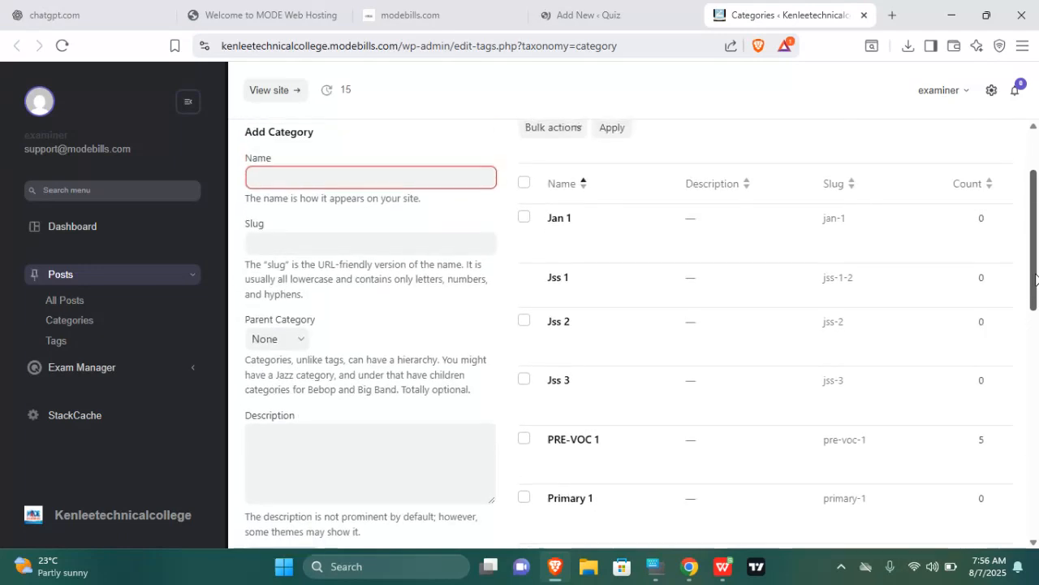
- Return to the quiz settings, search the post categories for "ja", and clear the search
click(569, 7)
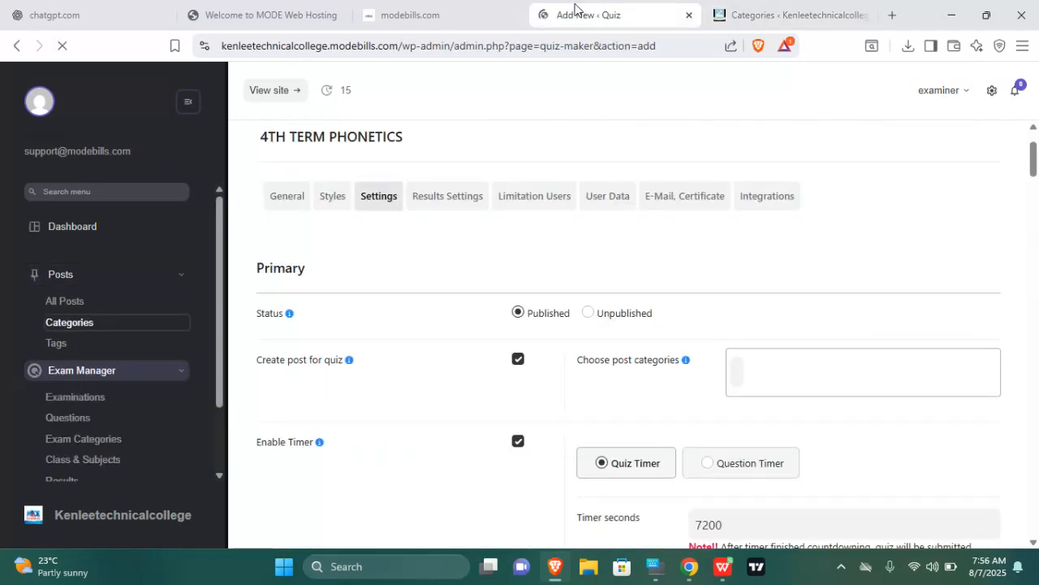
click(750, 364)
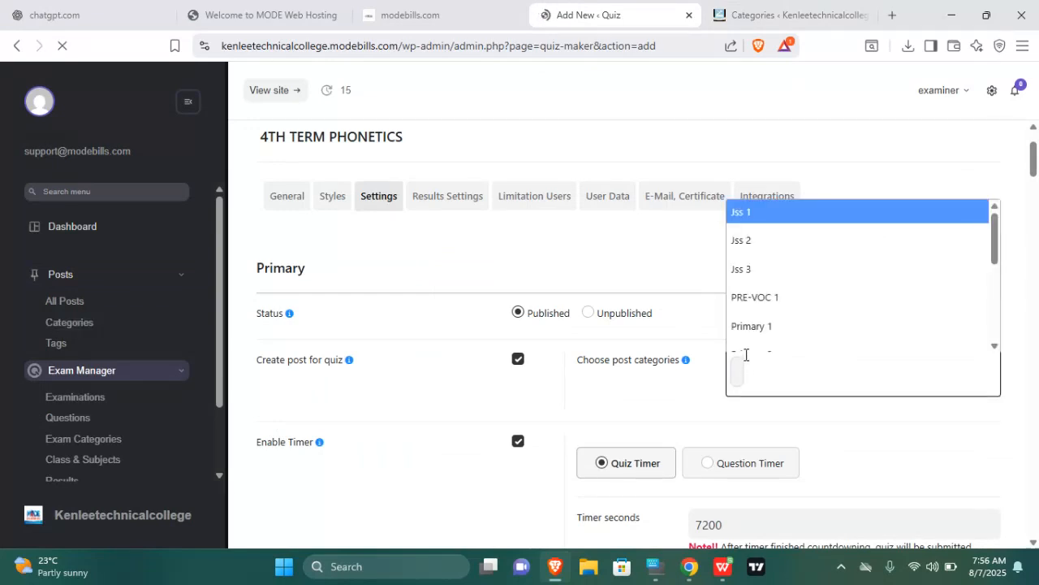
text(ja)
key(BackSpace)
key(BackSpace)
click(912, 149)
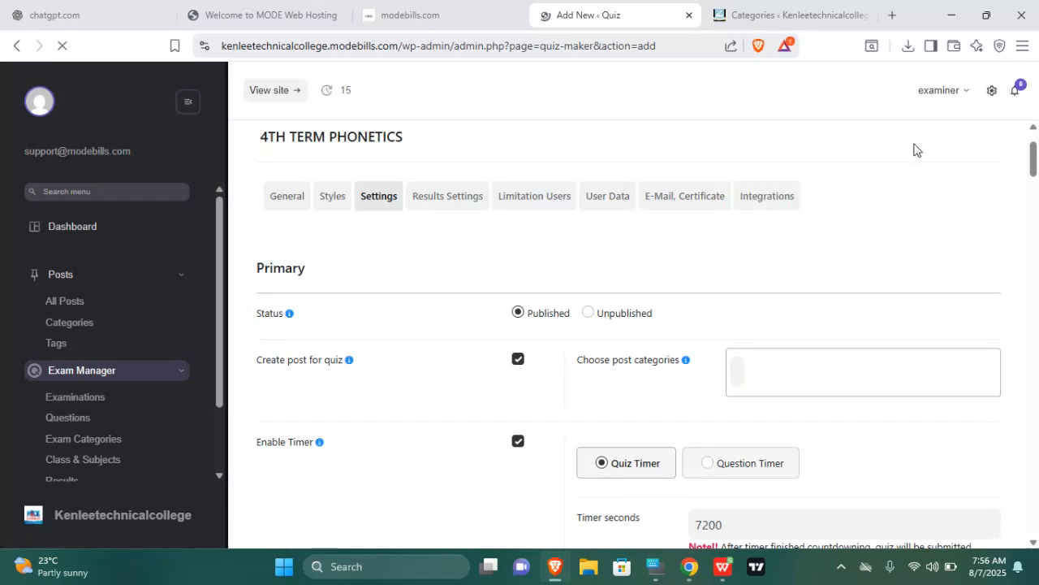
- Assign Primary 1 as the post category for the quiz's post
scroll(1033, 146, down, 2)
click(741, 261)
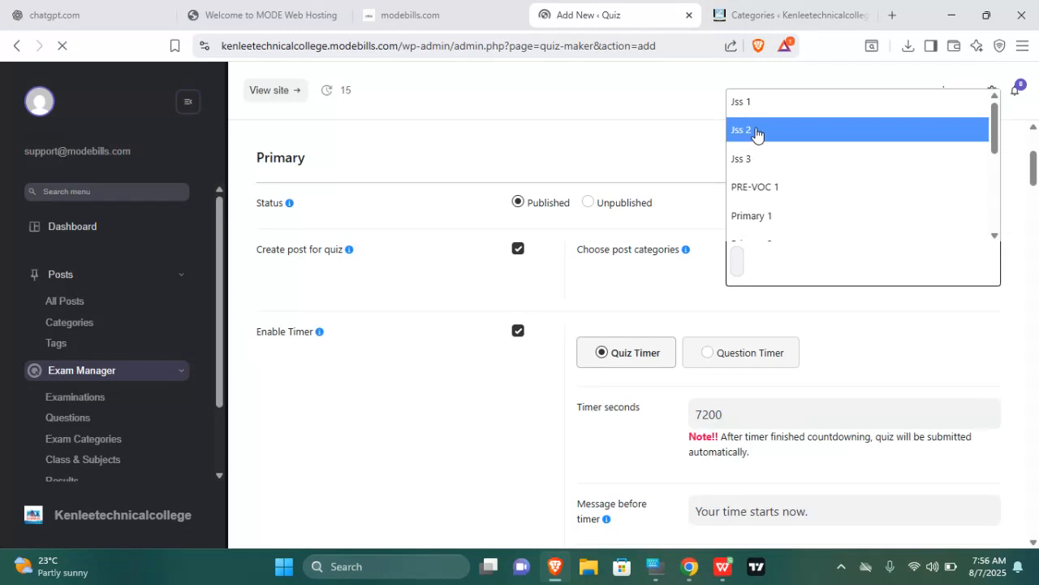
click(954, 219)
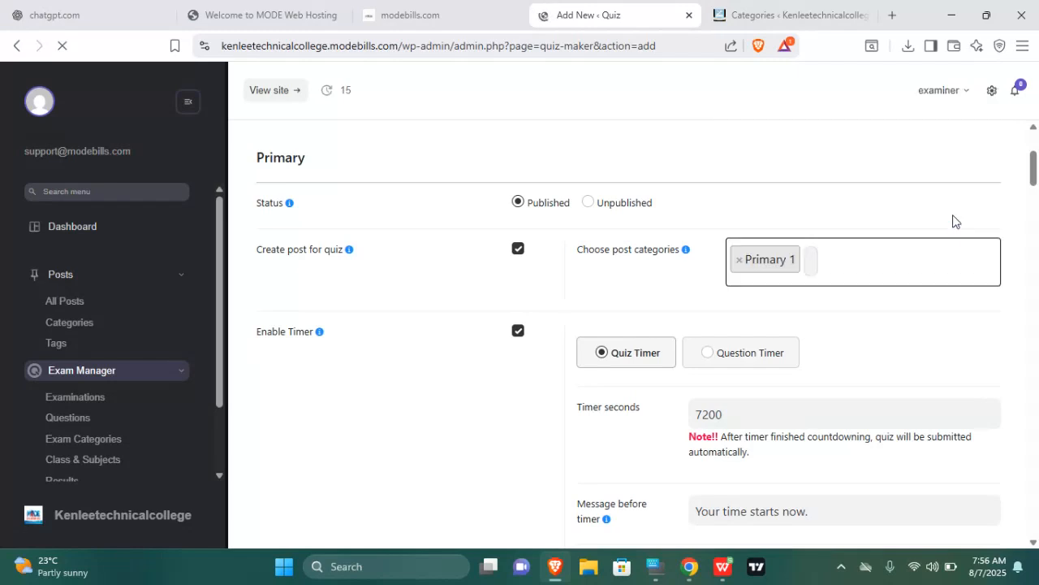
- Review the timer settings, then read the Hide score explanation in the results settings and toggle that option on and off
mouse_move(1035, 173)
mouse_down()
mouse_move(1038, 195)
mouse_move(1038, 183)
mouse_up()
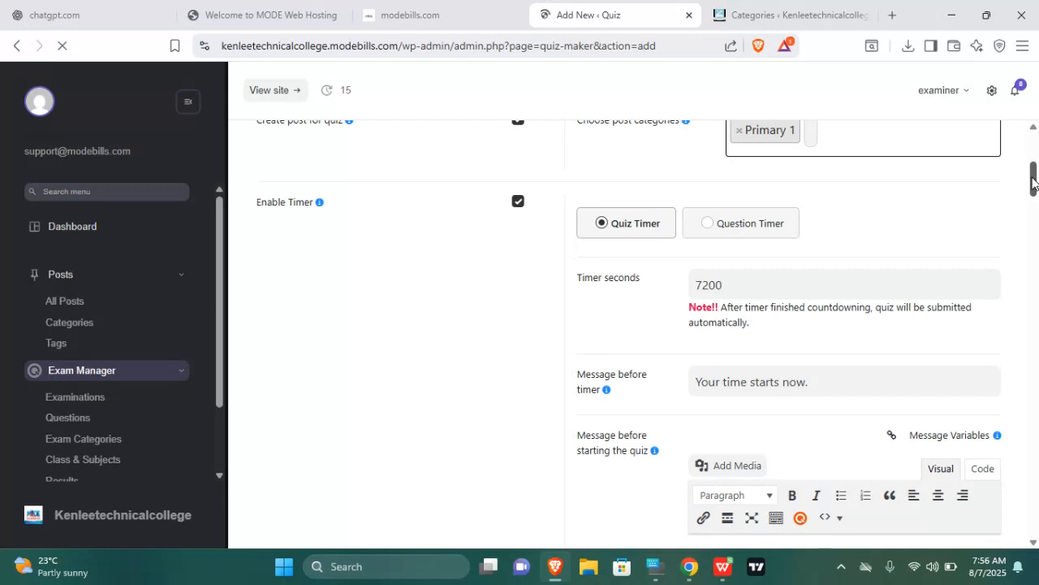
drag(1033, 180, 971, 7)
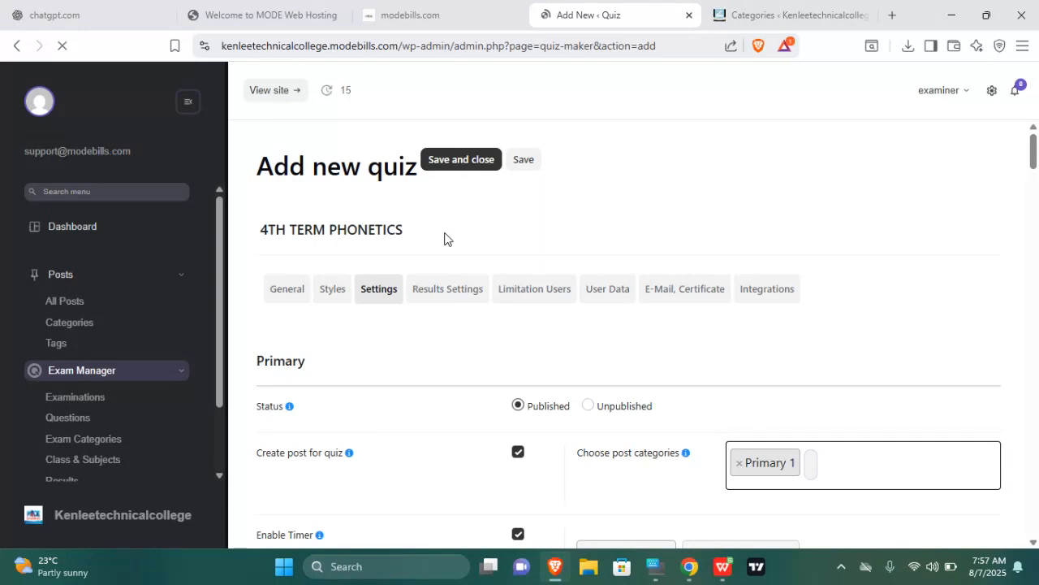
click(458, 292)
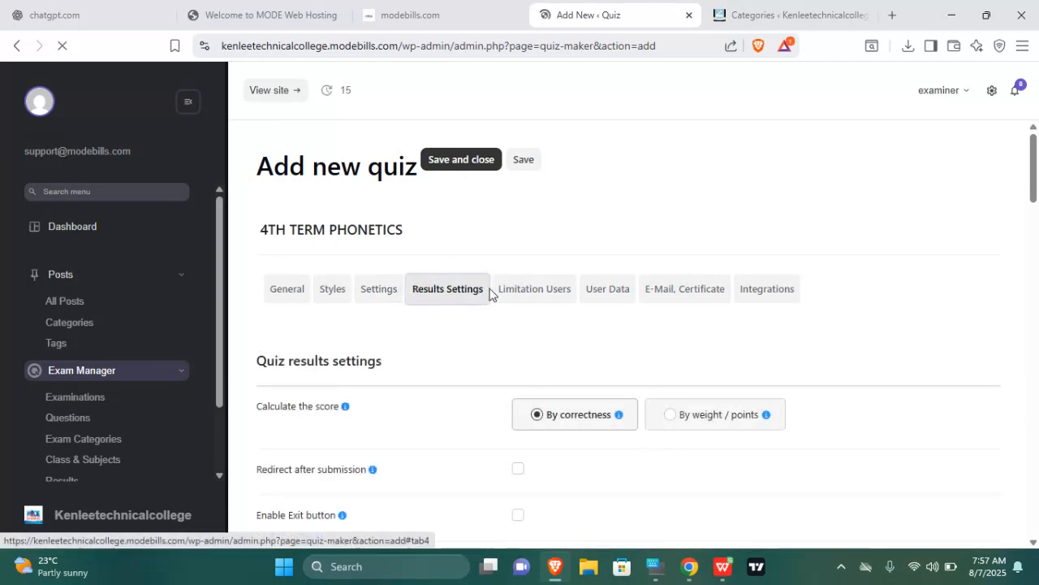
scroll(1034, 171, down, 2)
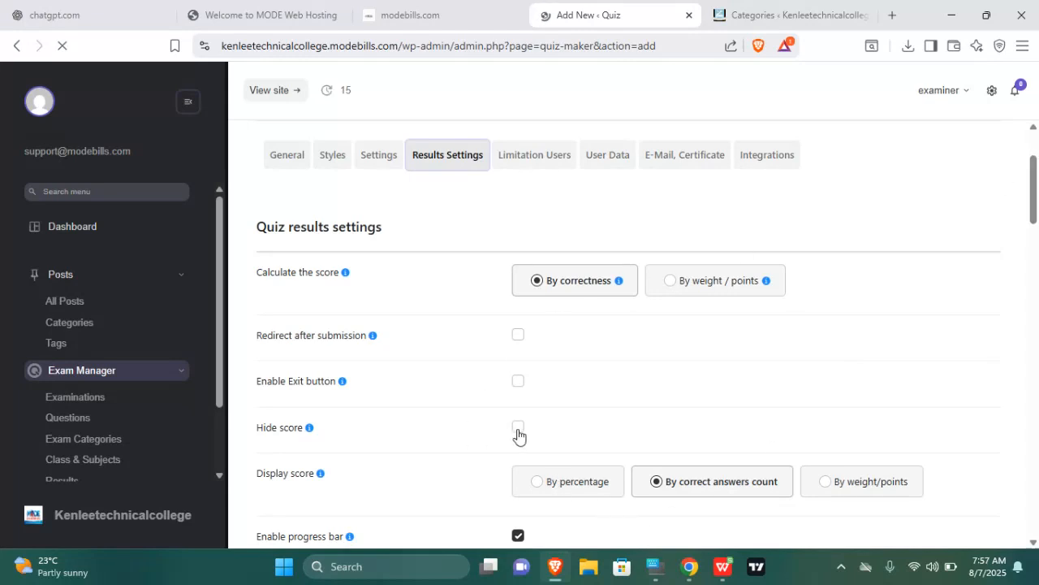
mouse_move(309, 430)
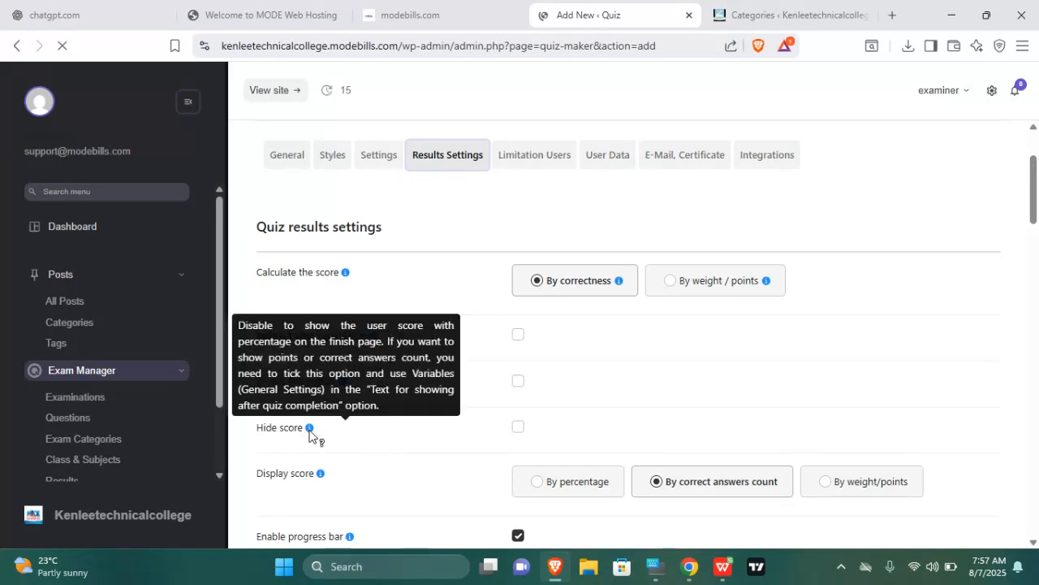
click(518, 428)
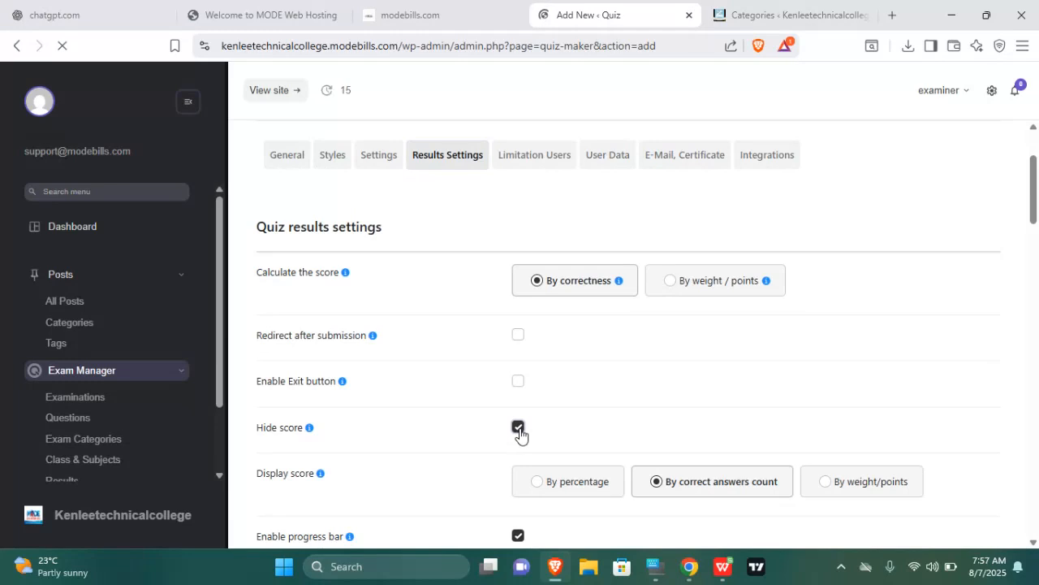
click(518, 428)
- Open the pass score value in the results settings for editing
drag(1035, 207, 1038, 354)
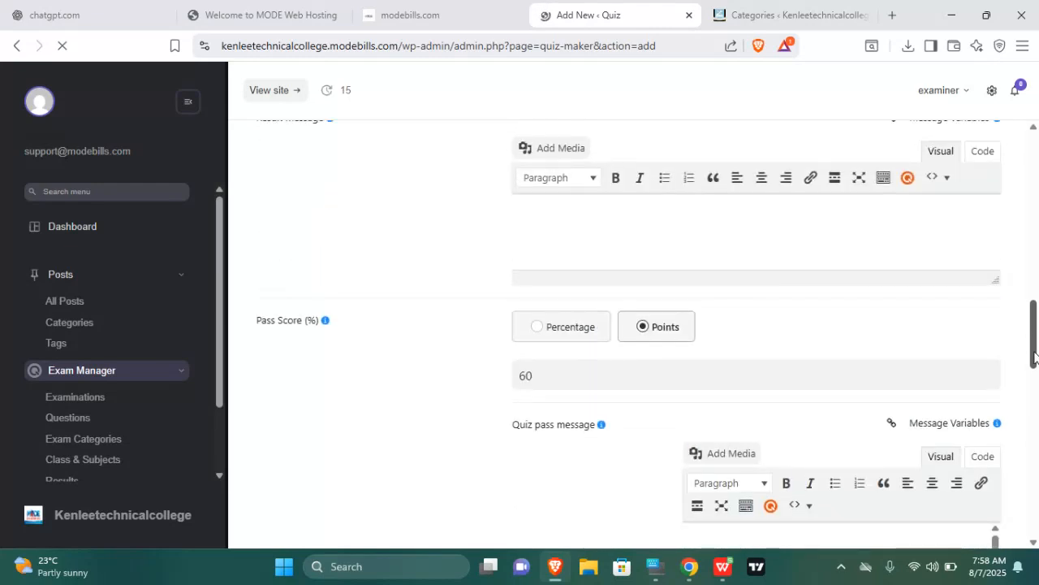
click(648, 370)
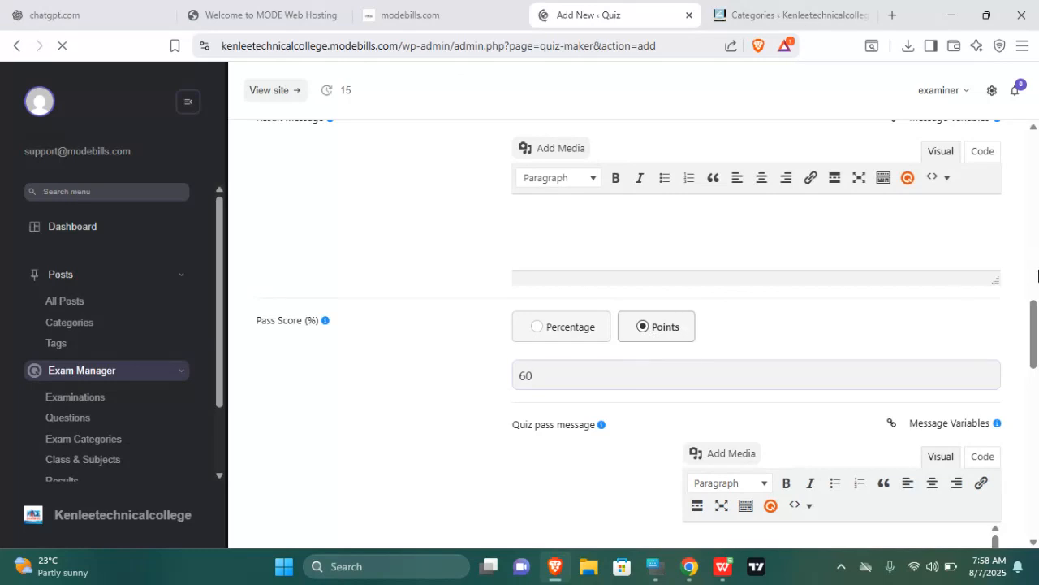
- Examine the pass and fail messages in the results settings, and look through the quiz's style options down to Custom CSS
scroll(1037, 357, down, 3)
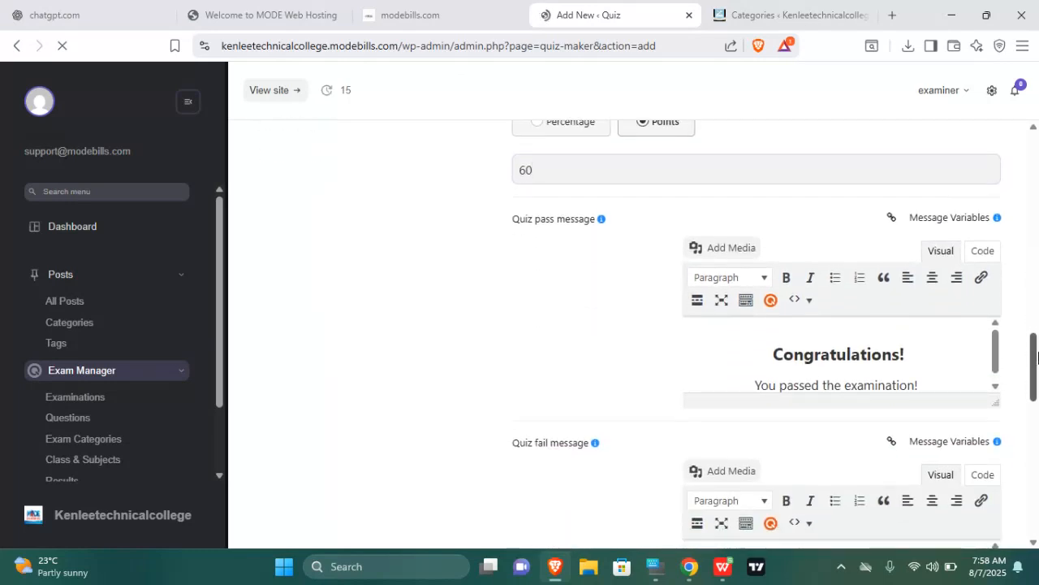
drag(1038, 357, 1037, 402)
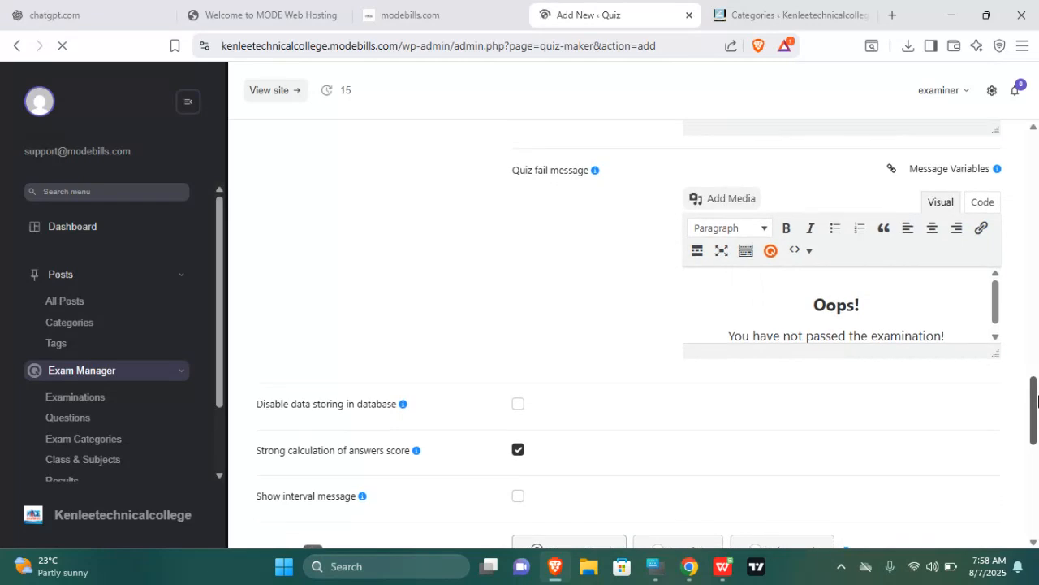
drag(1038, 401, 988, 106)
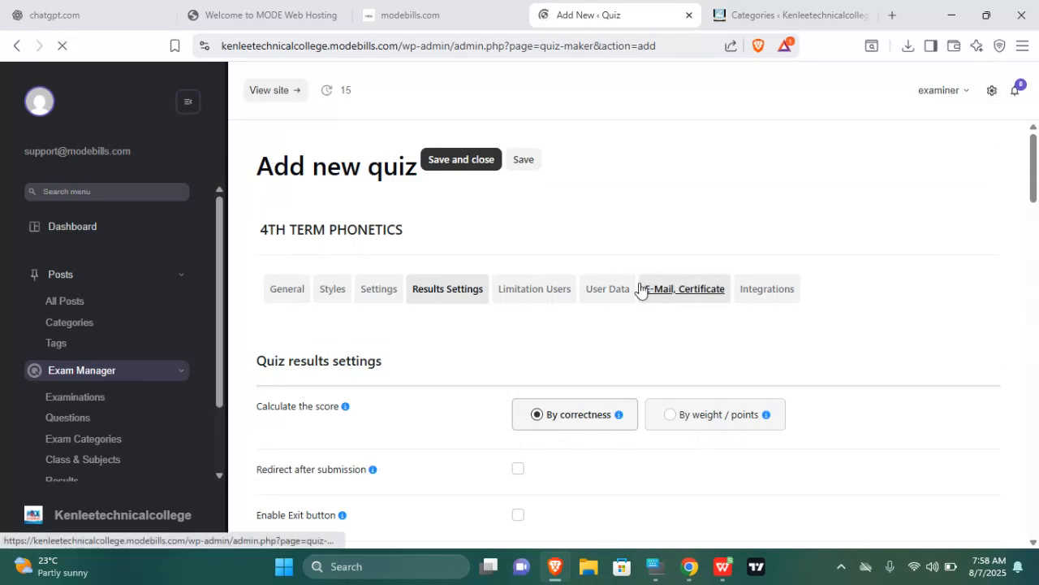
click(343, 296)
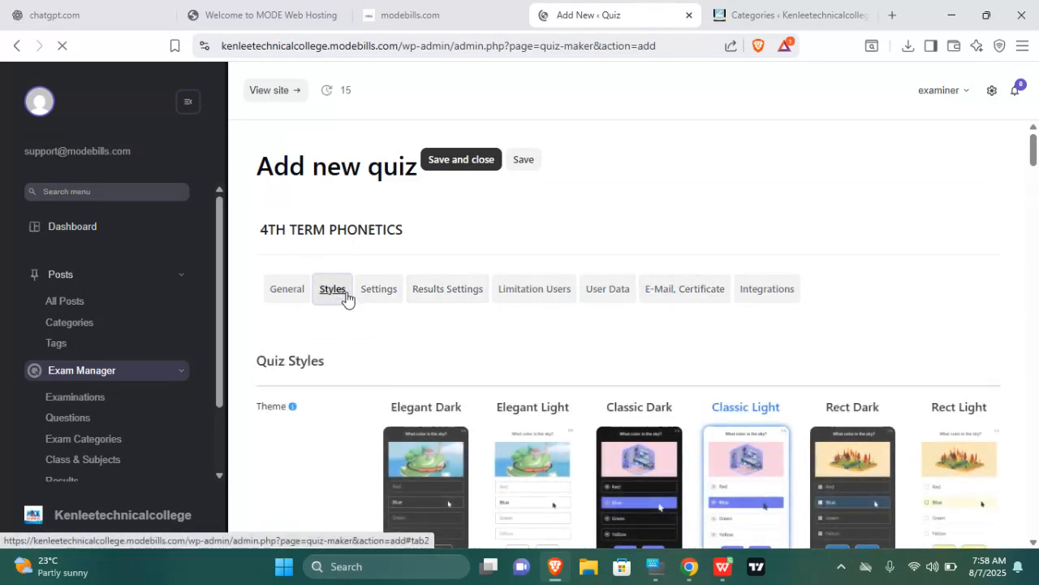
drag(1035, 147, 1037, 203)
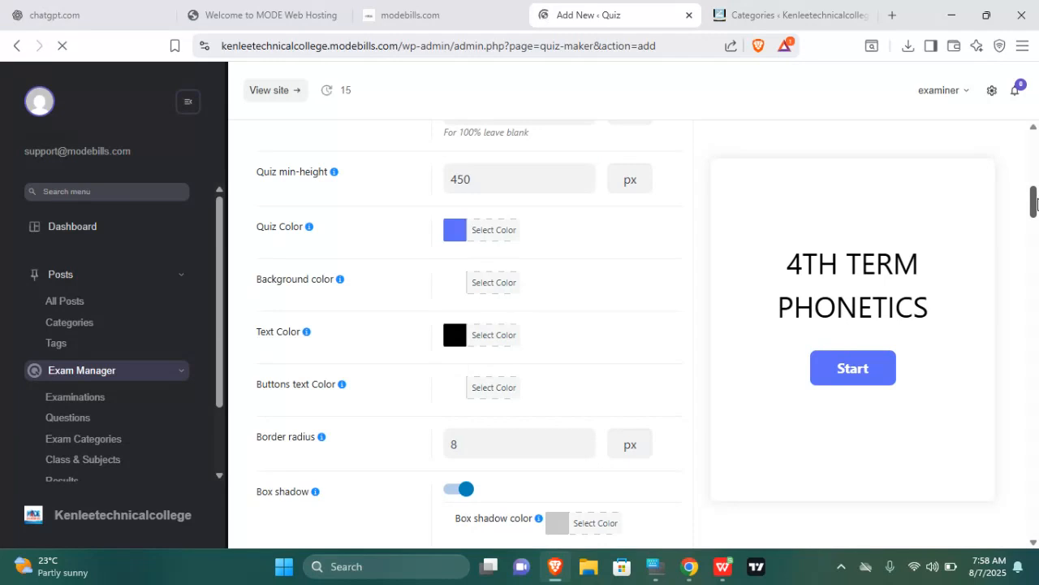
drag(1036, 203, 1036, 520)
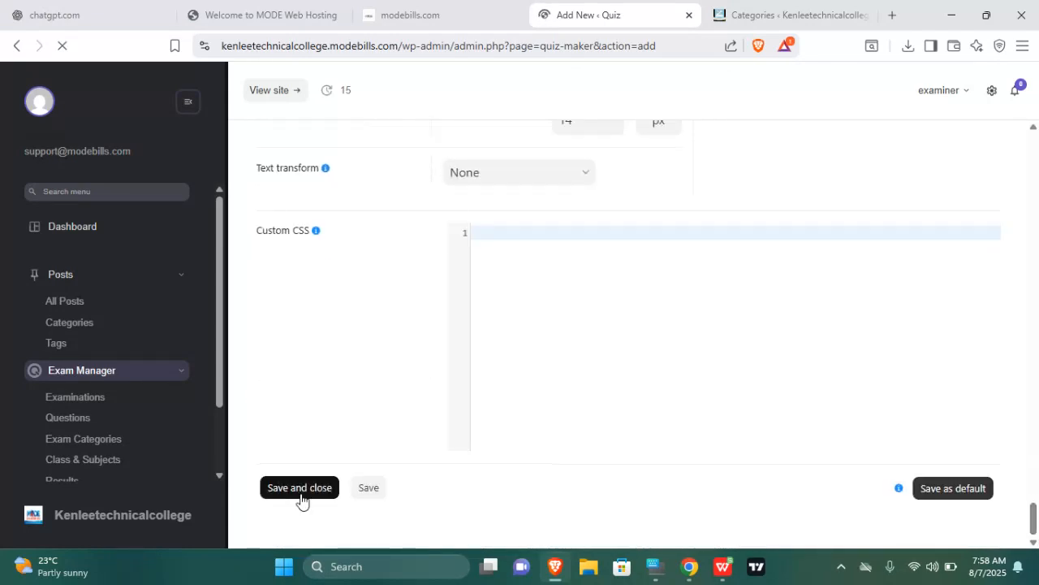
drag(1036, 507, 1036, 315)
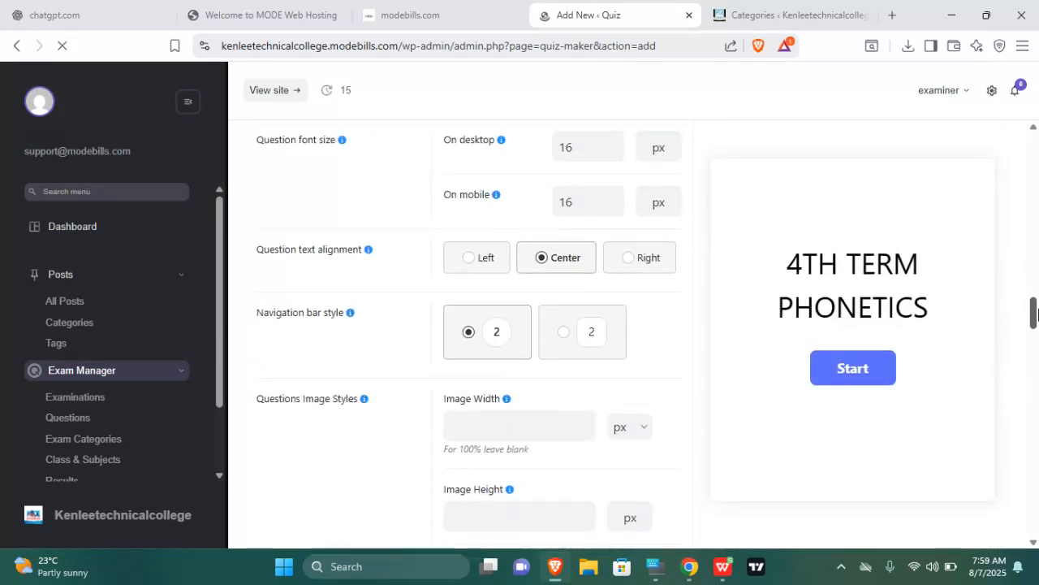
drag(1036, 315, 1036, 18)
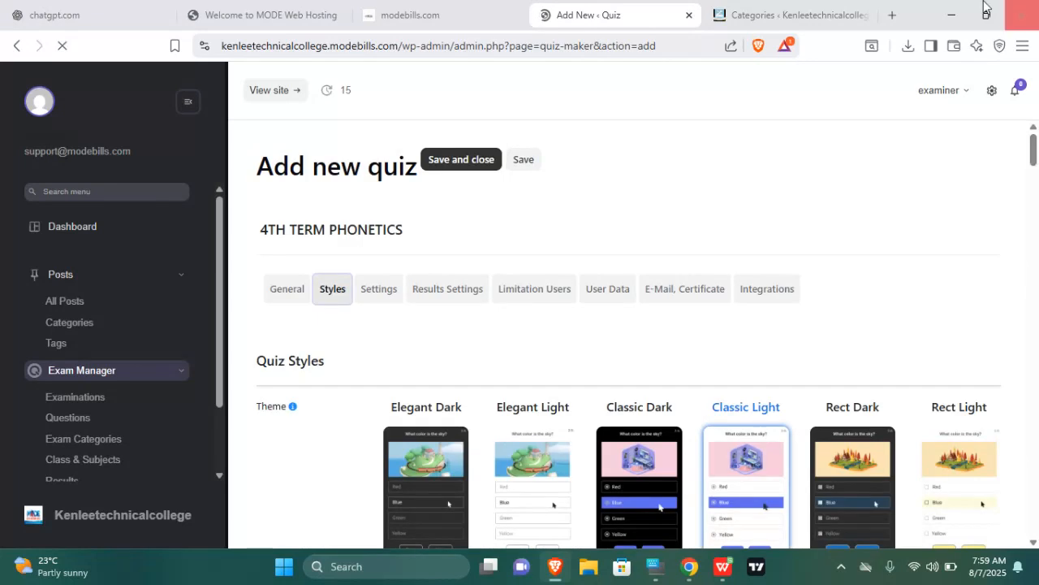
- Look through the quiz's main settings from the status option to the embed code, and check its general settings
click(389, 296)
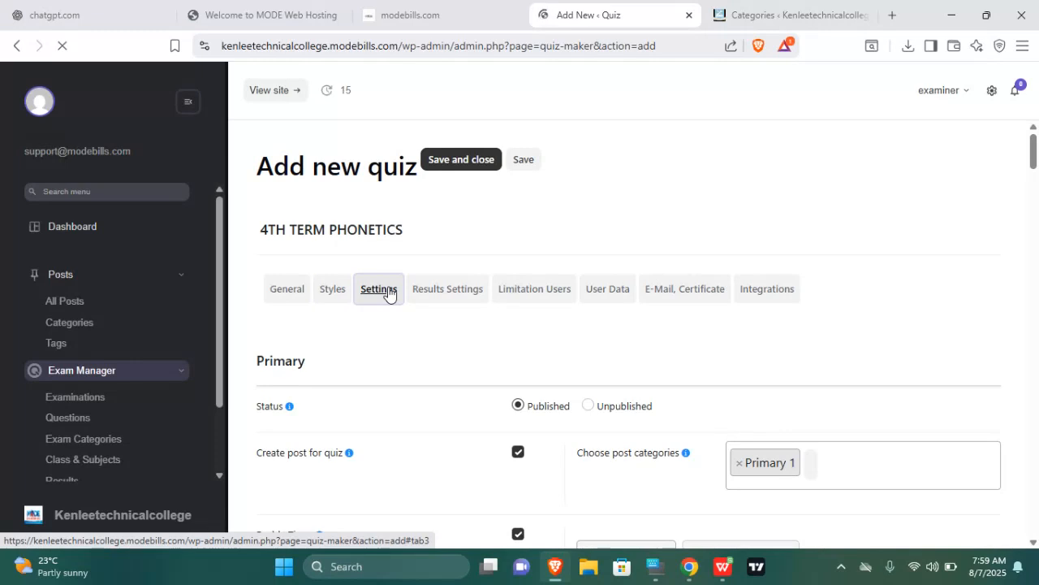
drag(1036, 152, 1036, 526)
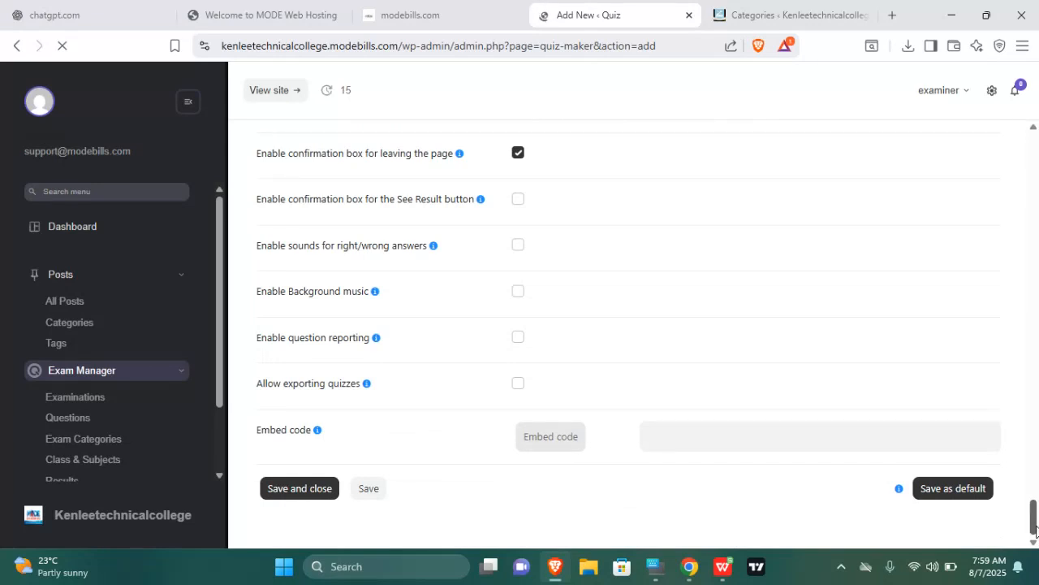
drag(1034, 526, 1035, 154)
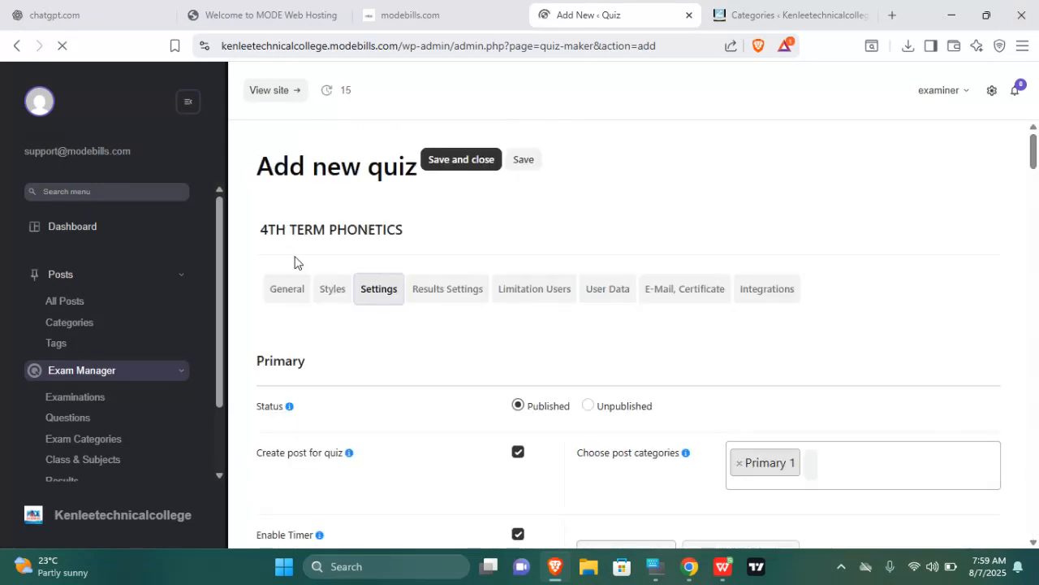
click(289, 294)
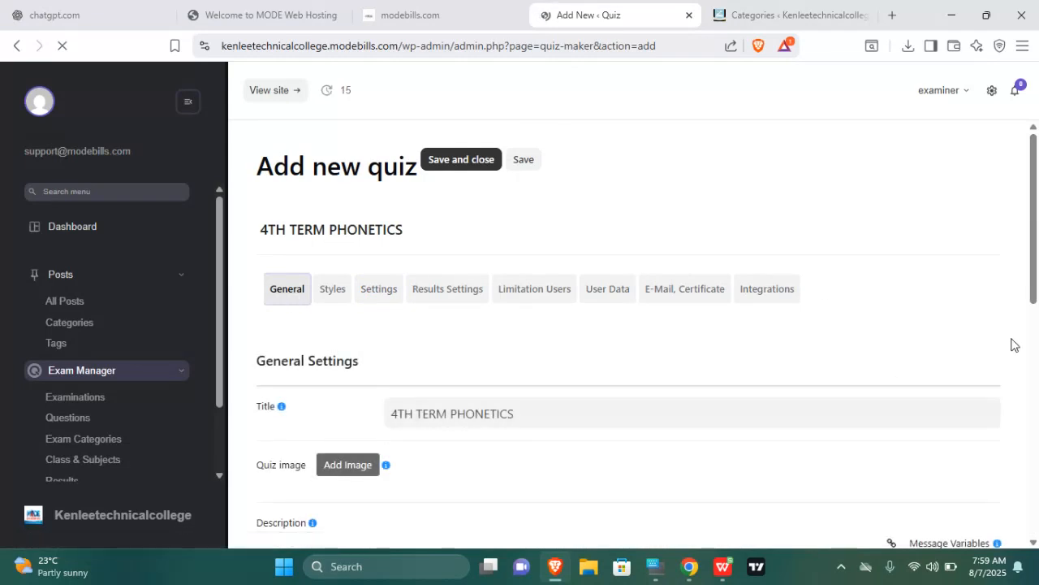
mouse_move(1038, 288)
mouse_down()
mouse_move(1038, 510)
mouse_move(1038, 292)
mouse_up()
- Remove Primary 1 from the quiz's post categories, search the categories for "pri", and assign Primary 1 again
click(381, 290)
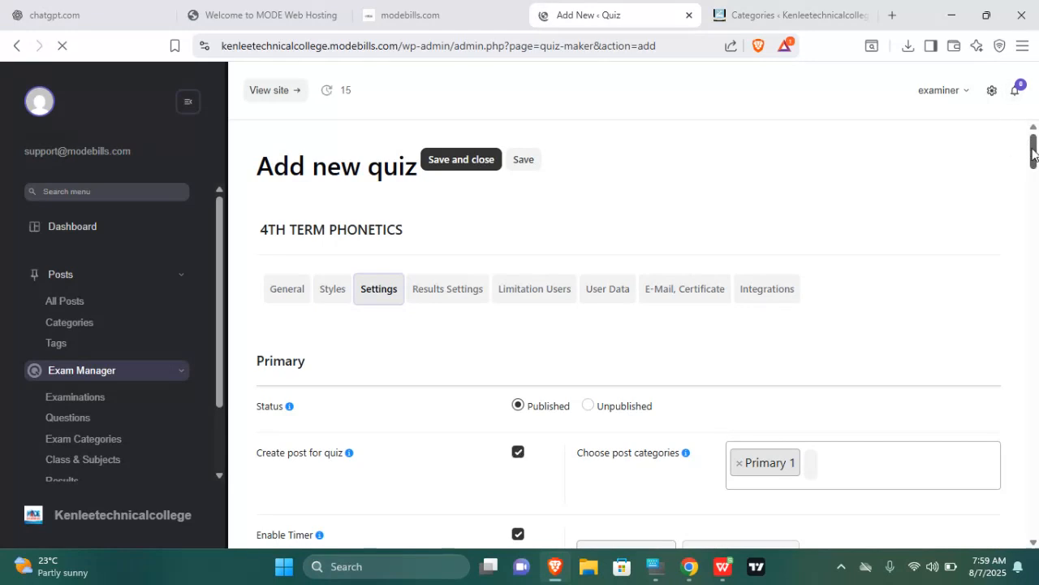
drag(1034, 150, 1034, 174)
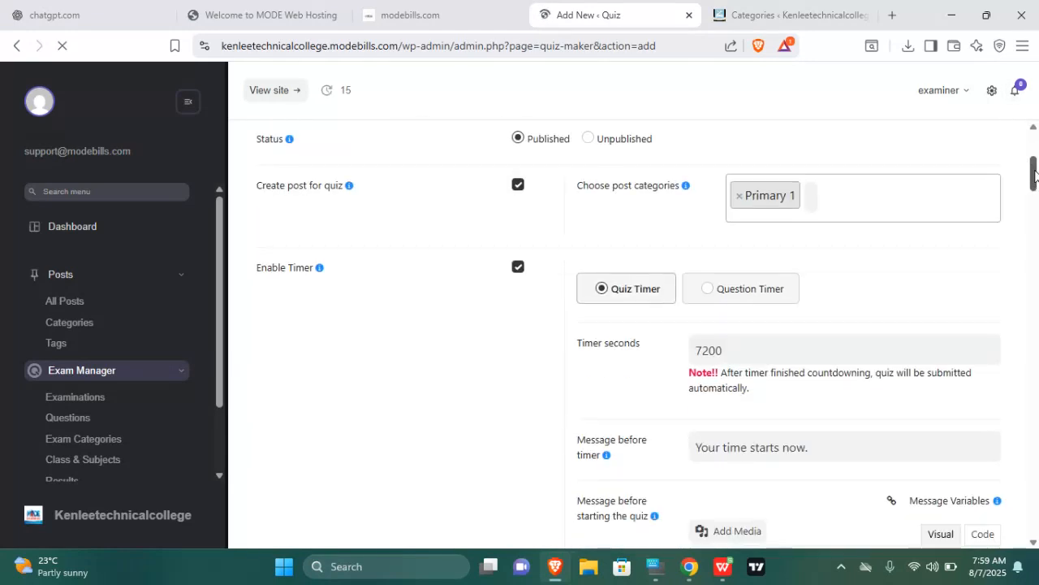
click(738, 196)
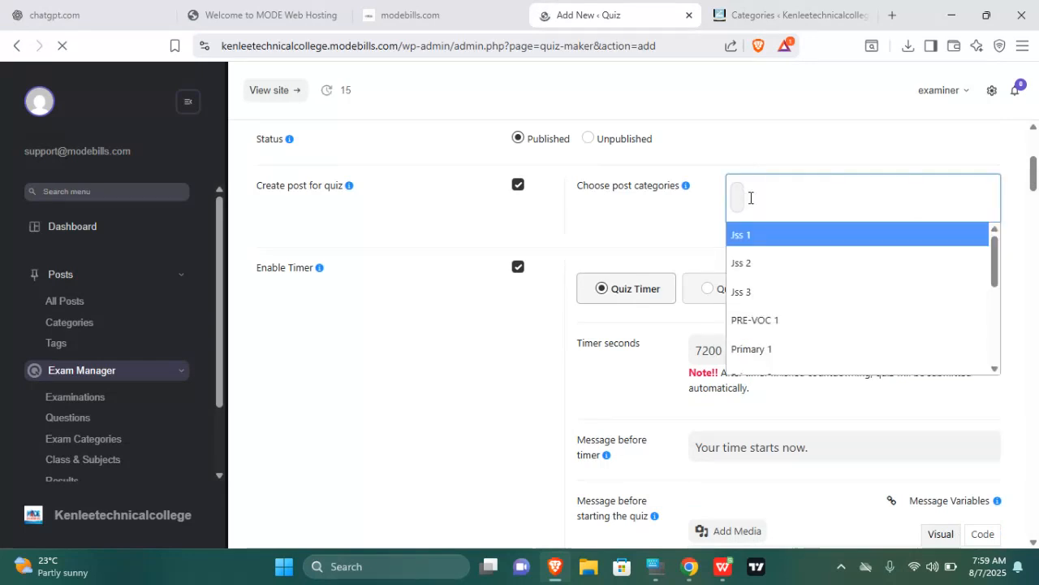
drag(994, 283, 1011, 147)
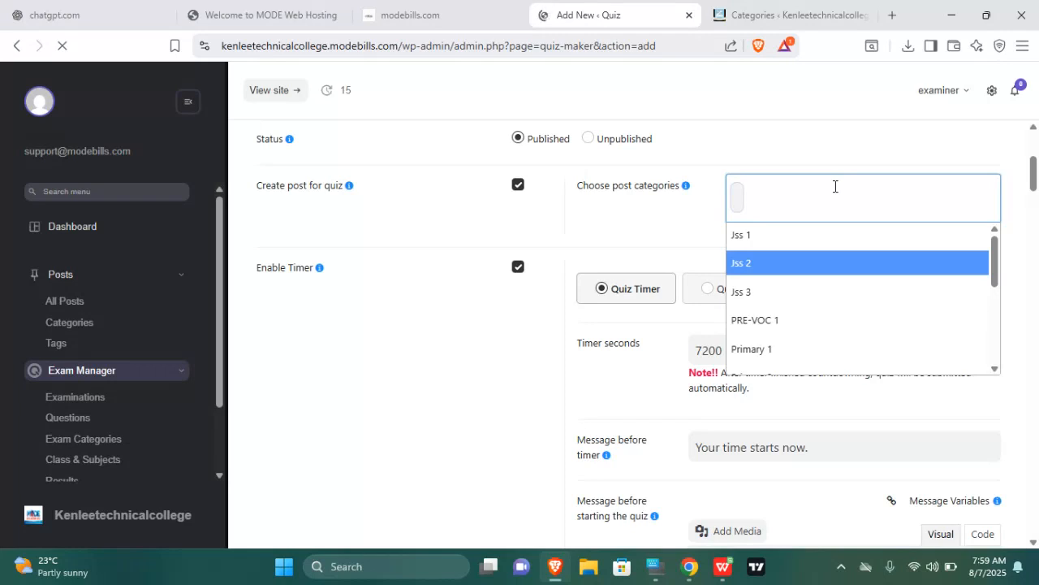
text(pri)
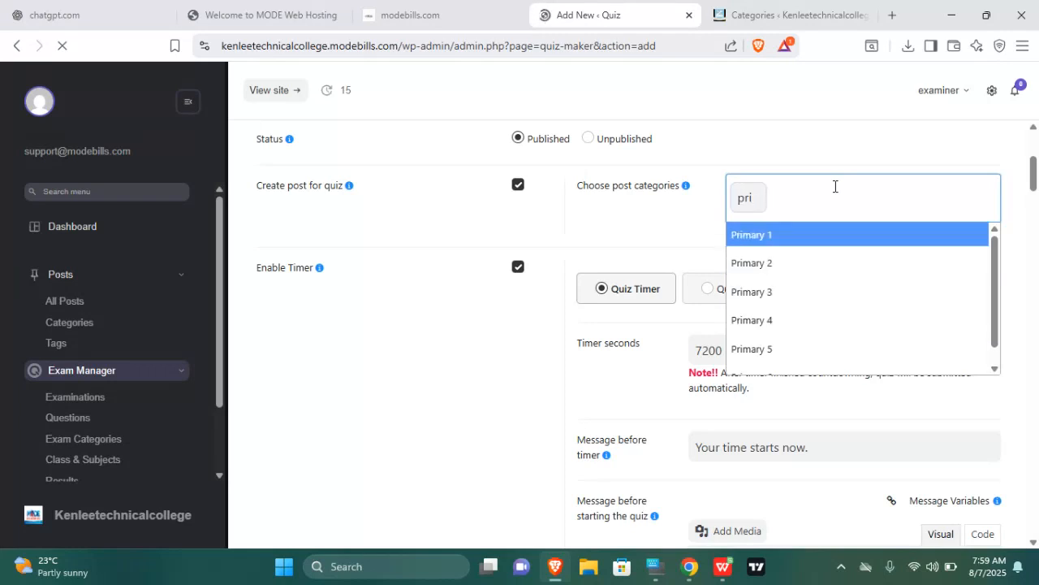
click(764, 236)
- Review the timer and remaining quiz settings, and check the title, category and inserted questions in the general settings
drag(1034, 180, 1034, 182)
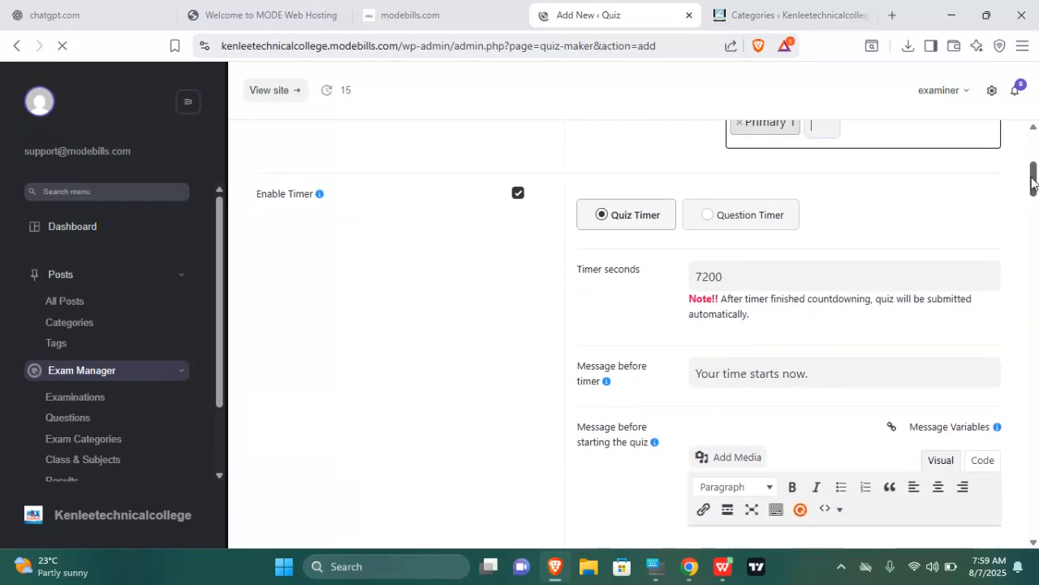
drag(1034, 184, 1037, 517)
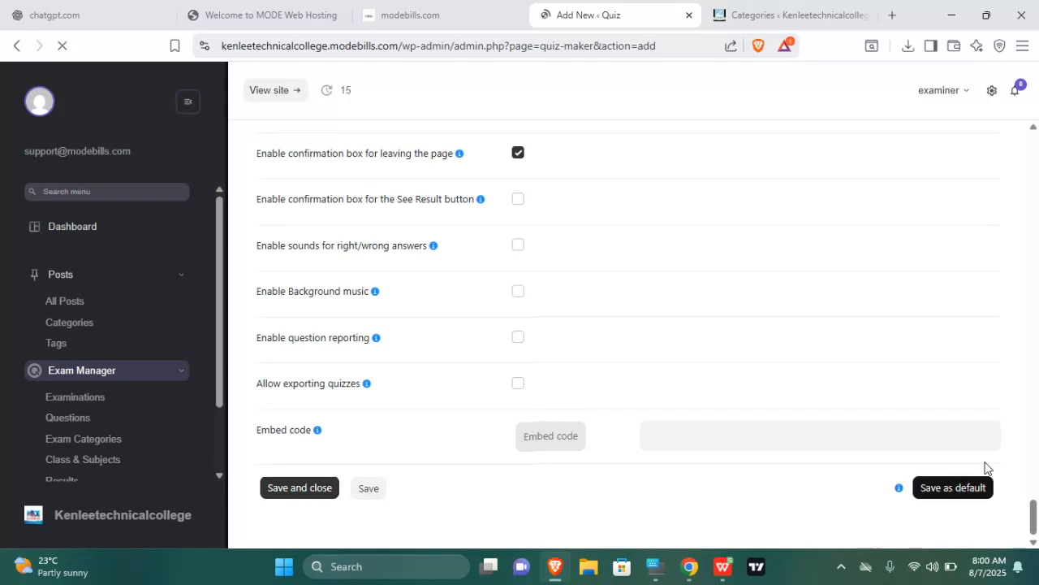
drag(1032, 524, 1035, 6)
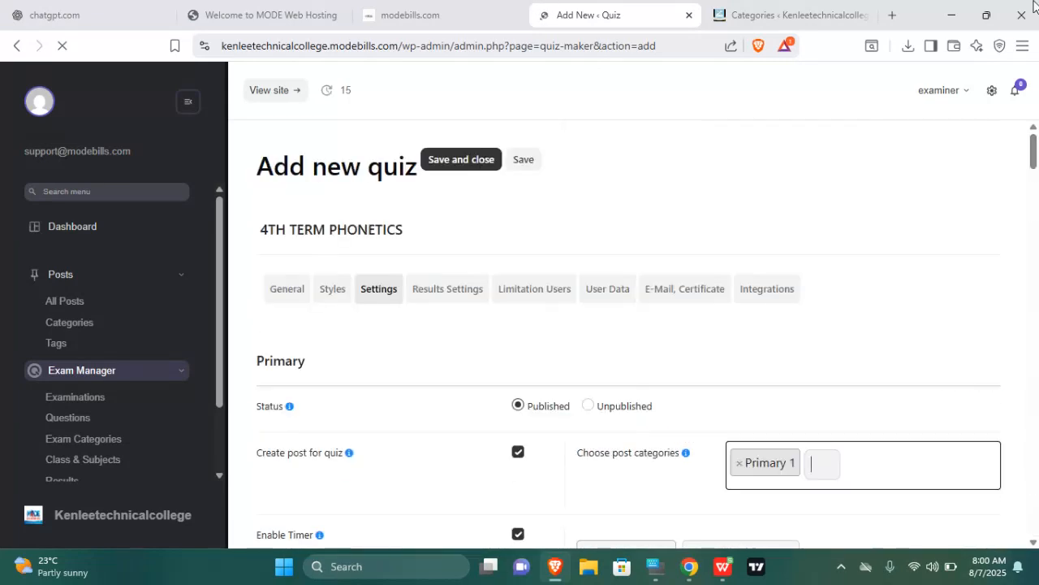
click(299, 294)
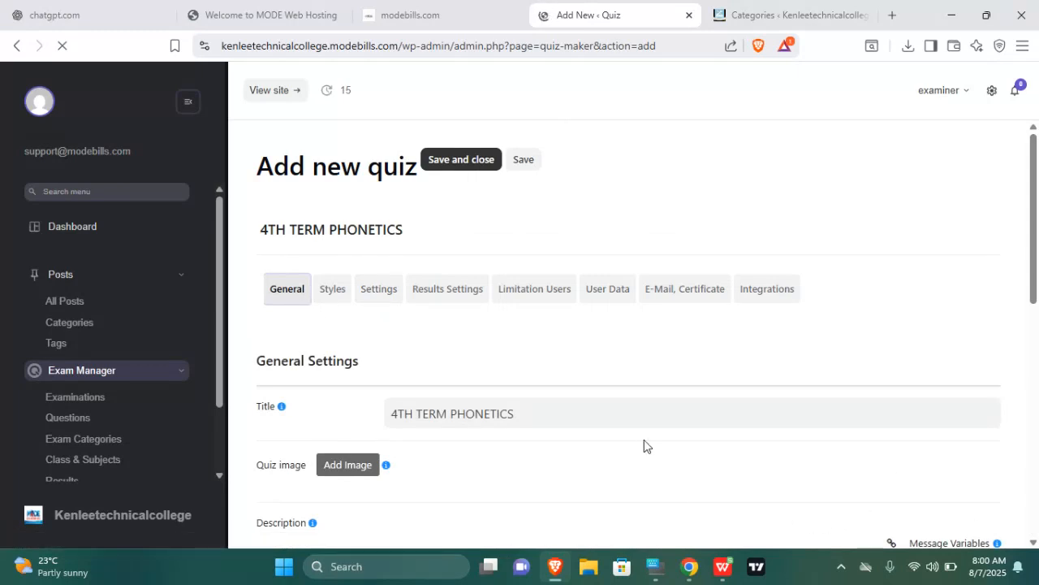
drag(1038, 228, 1038, 324)
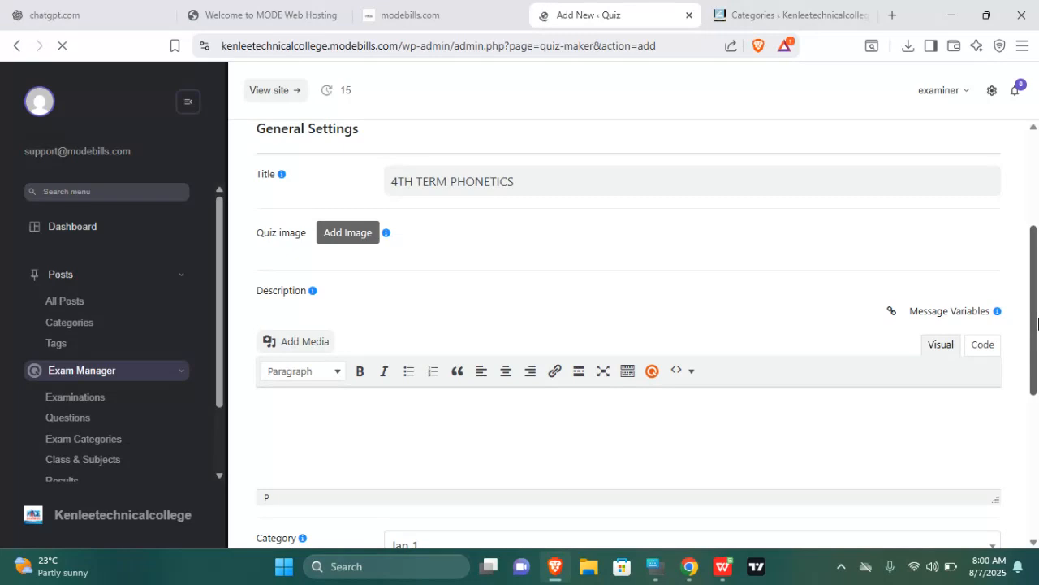
drag(1038, 323, 1037, 437)
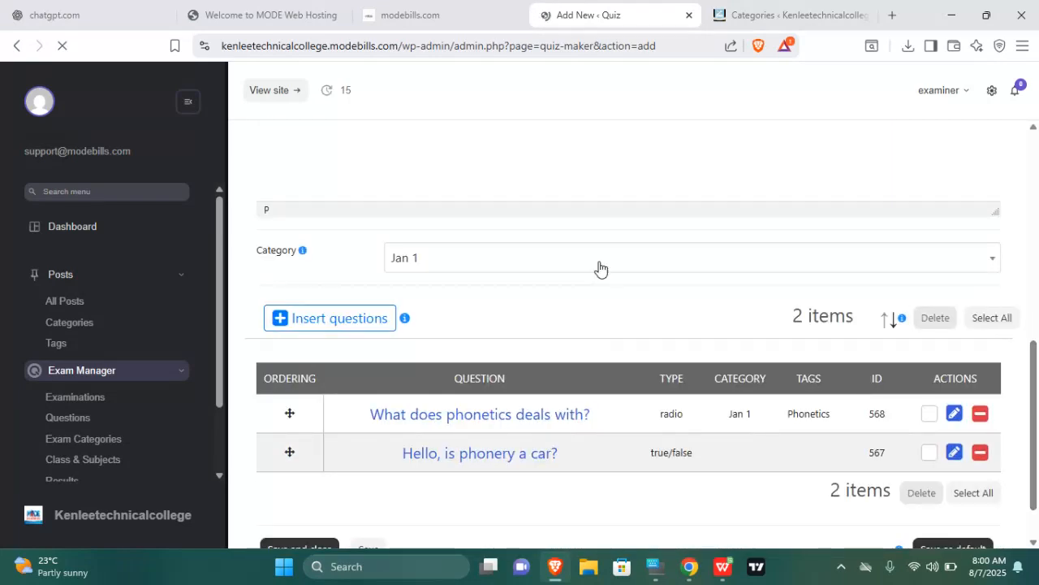
drag(1032, 393, 1033, 155)
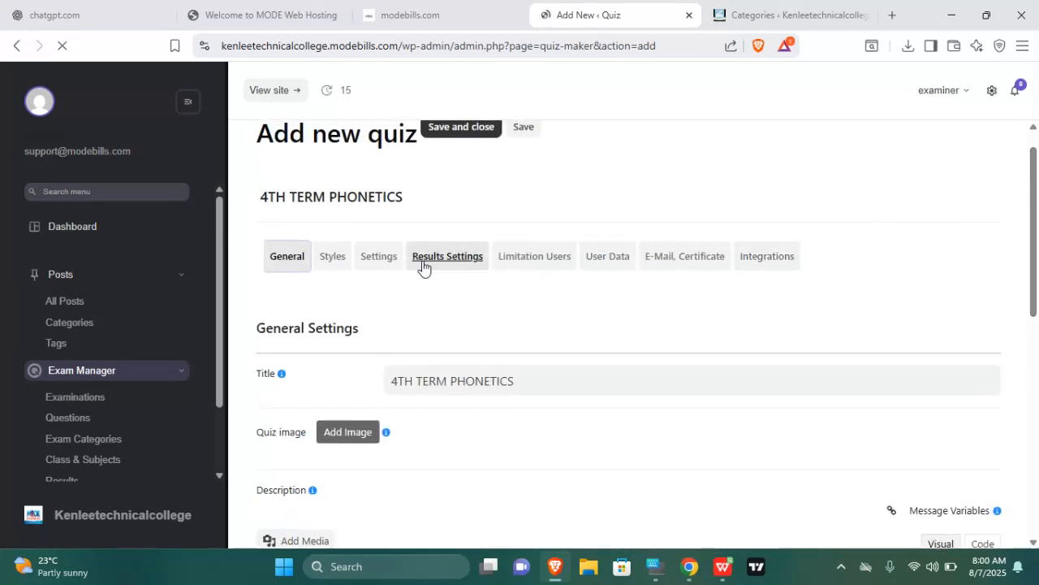
- Recheck the quiz's post category and timer settings, save and close the quiz, and dismiss the shortcode dialog
click(396, 266)
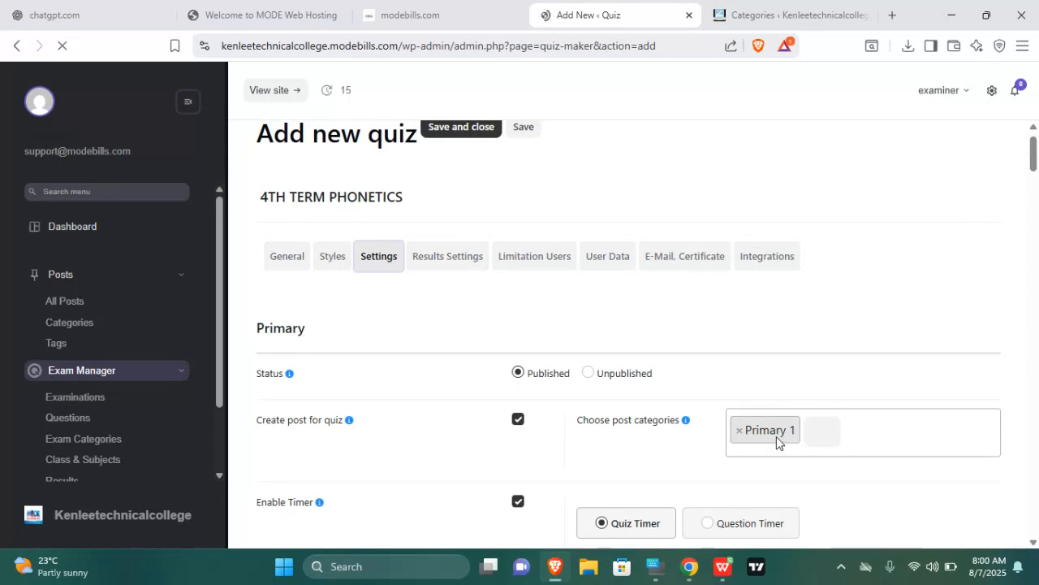
drag(1035, 139, 1036, 183)
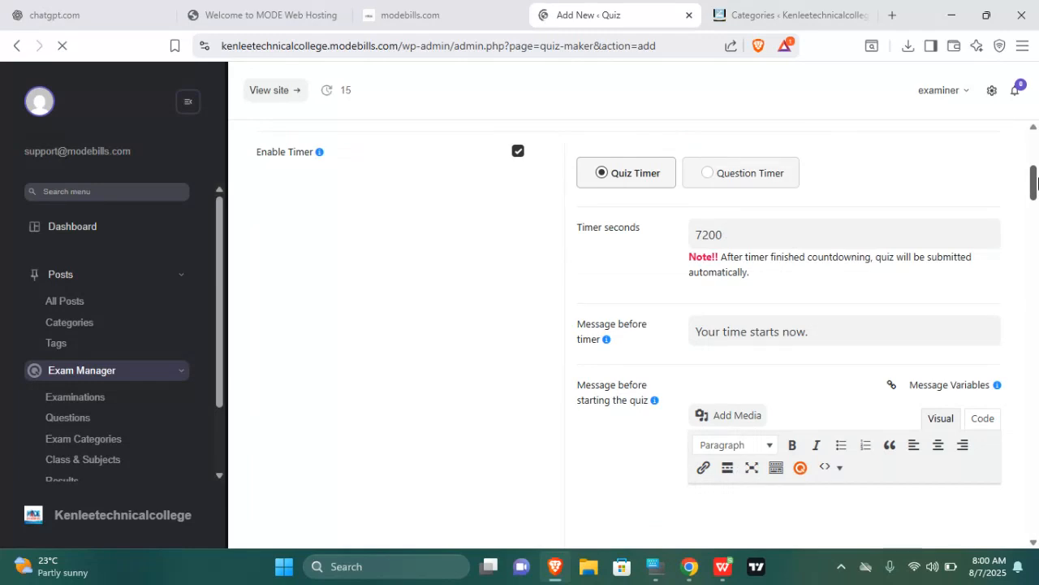
drag(1036, 191, 1035, 518)
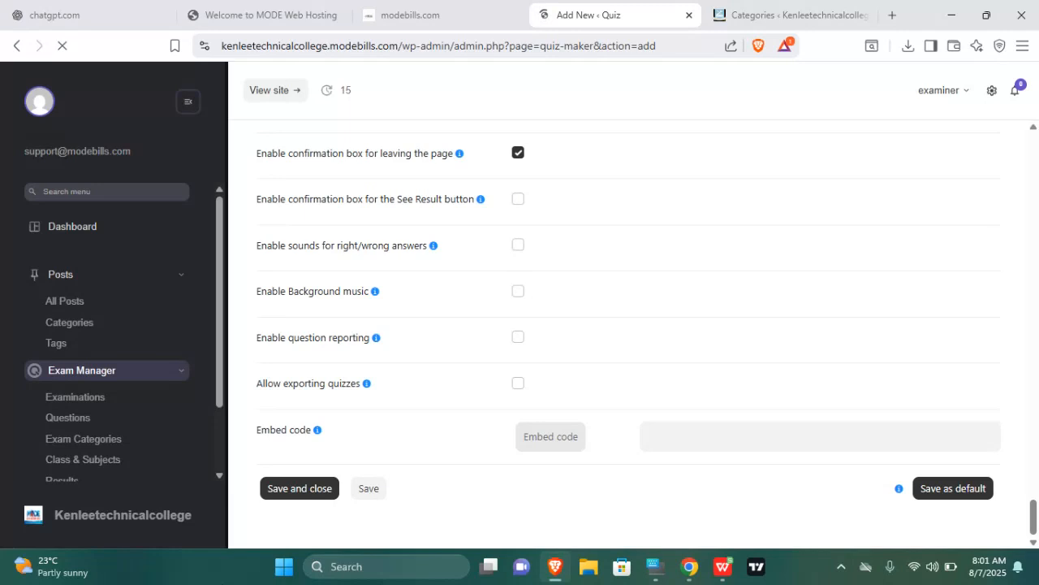
click(301, 495)
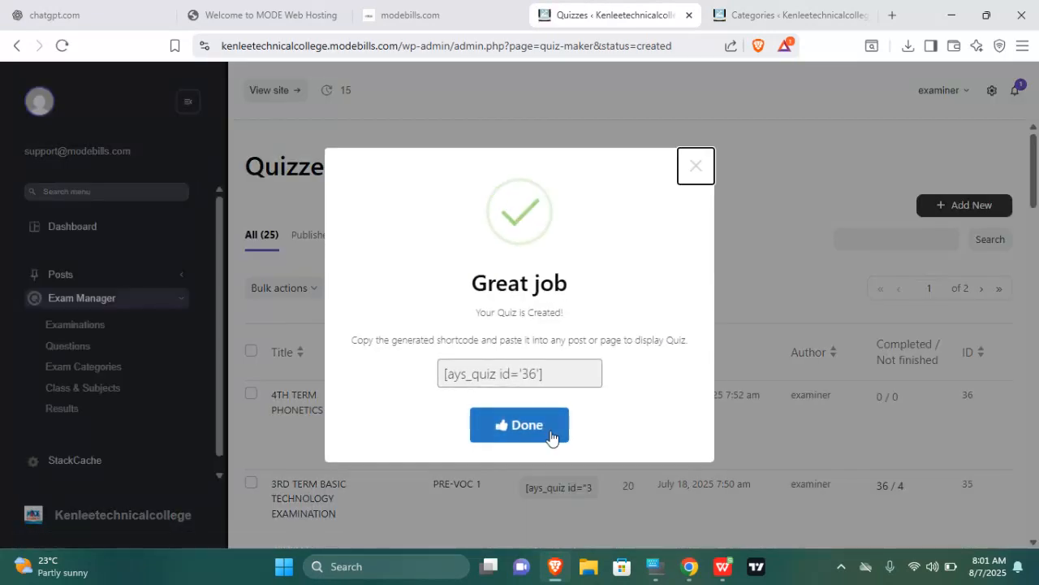
click(527, 430)
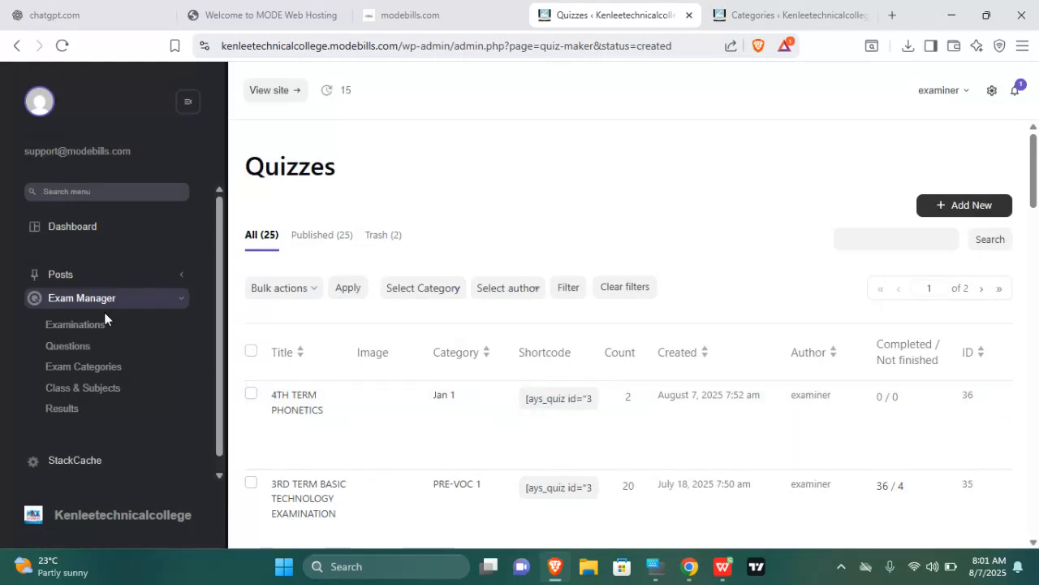
- Add a new post tag named "4TH Term", leaving its slug and description blank
click(181, 277)
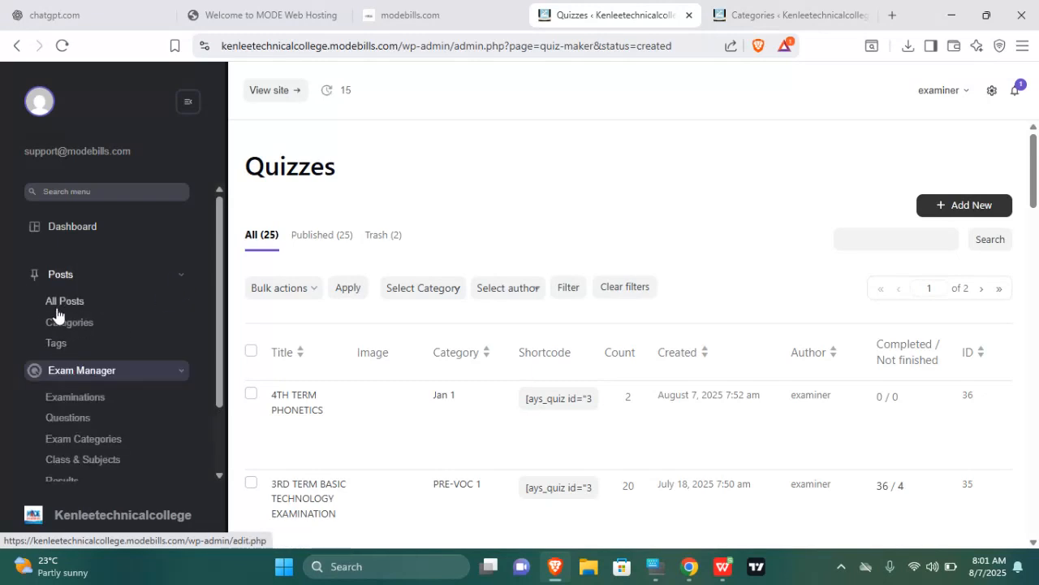
click(70, 343)
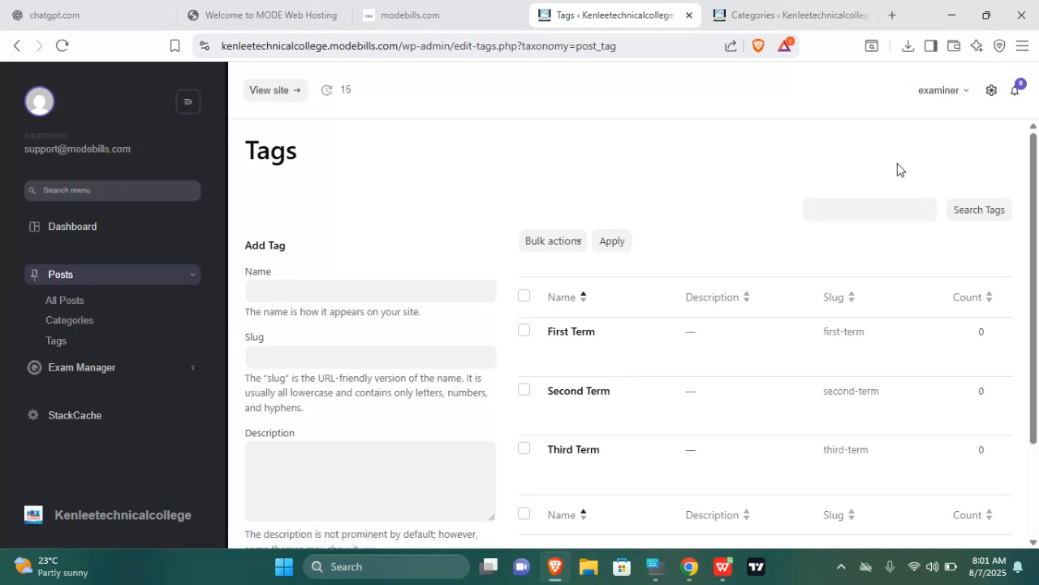
click(295, 285)
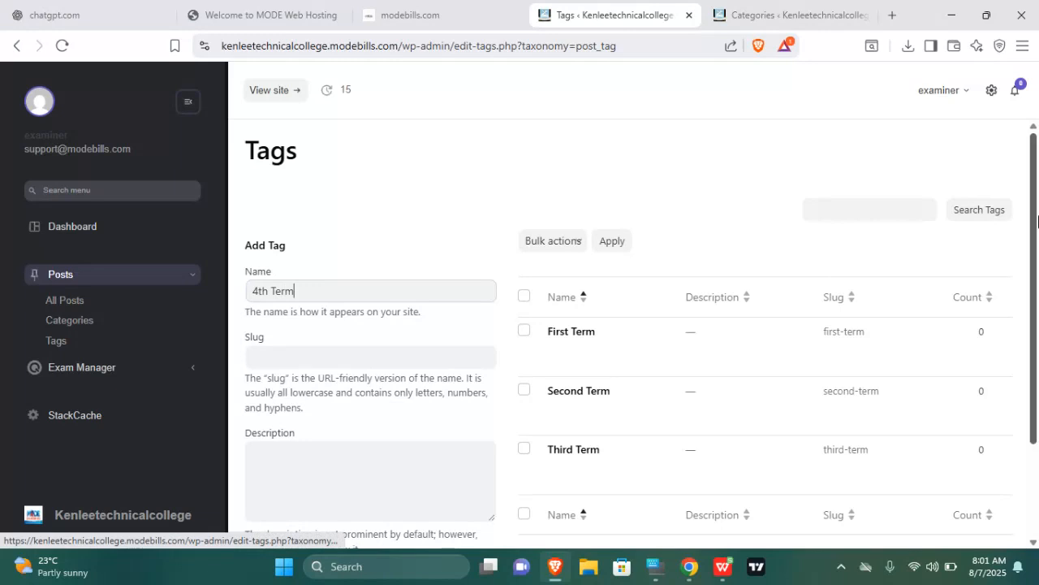
scroll(1036, 243, down, 3)
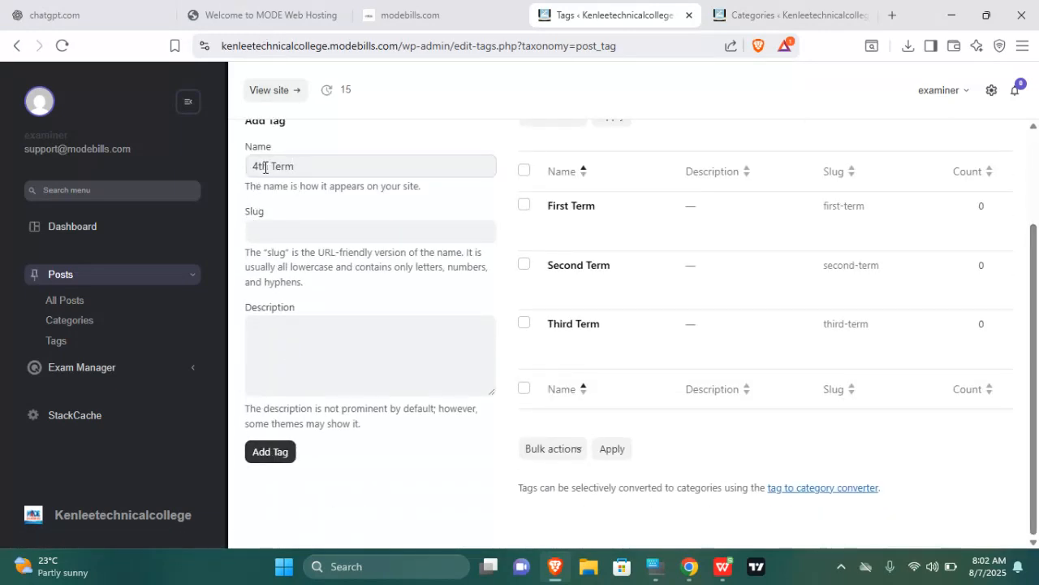
drag(267, 167, 261, 168)
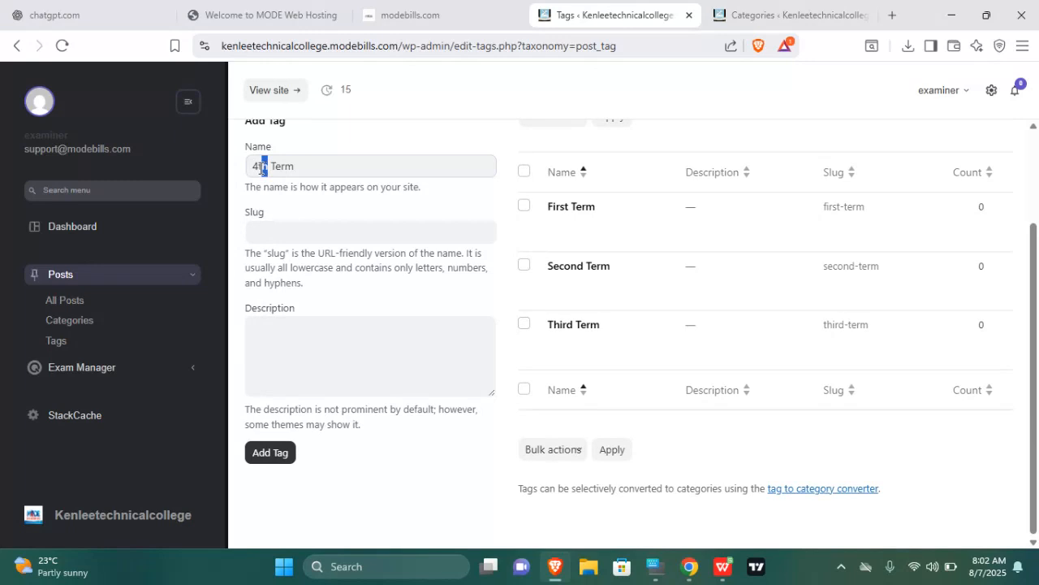
text(TH)
click(295, 459)
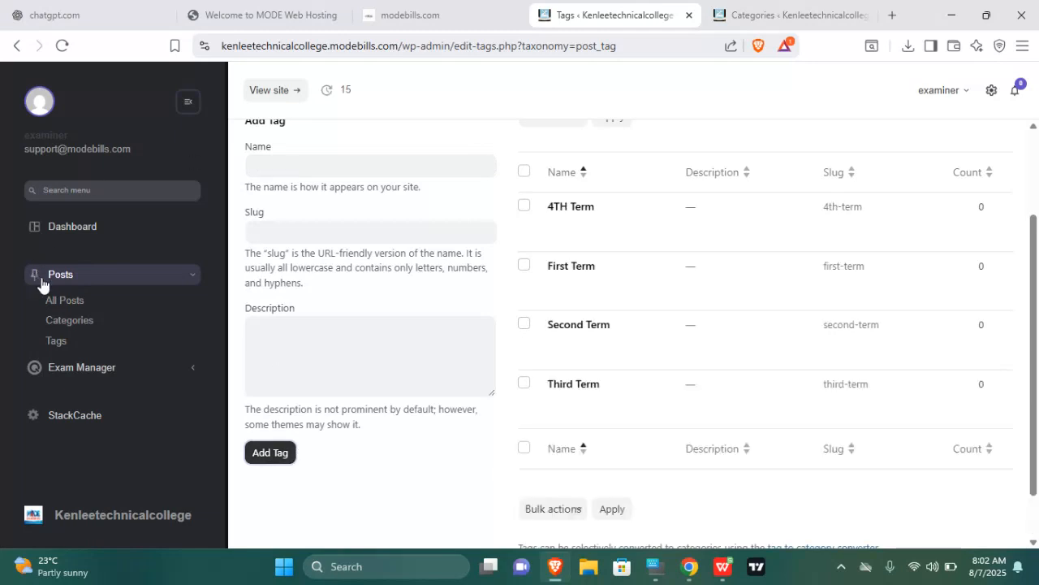
- Quick-edit the 4TH TERM PHONETICS post: toggle the Jan 1 category on and off, add the tag 4TH Term, and update the post
click(65, 308)
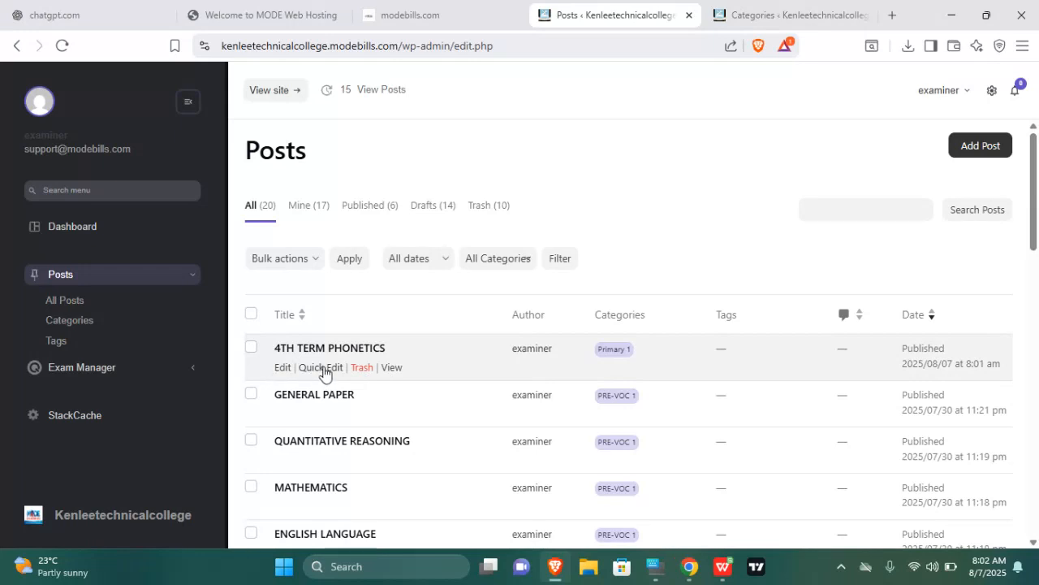
click(322, 368)
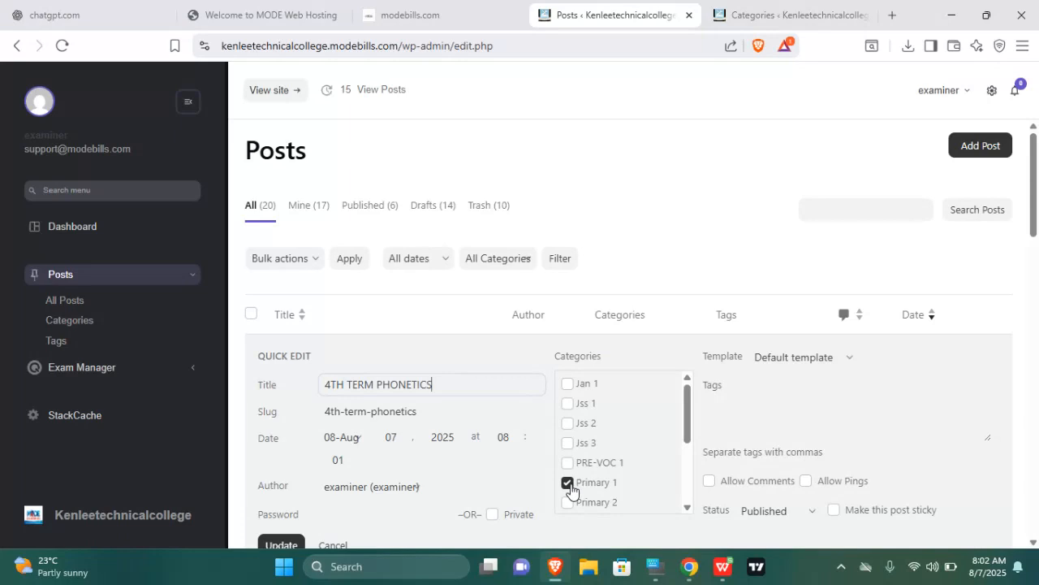
click(568, 385)
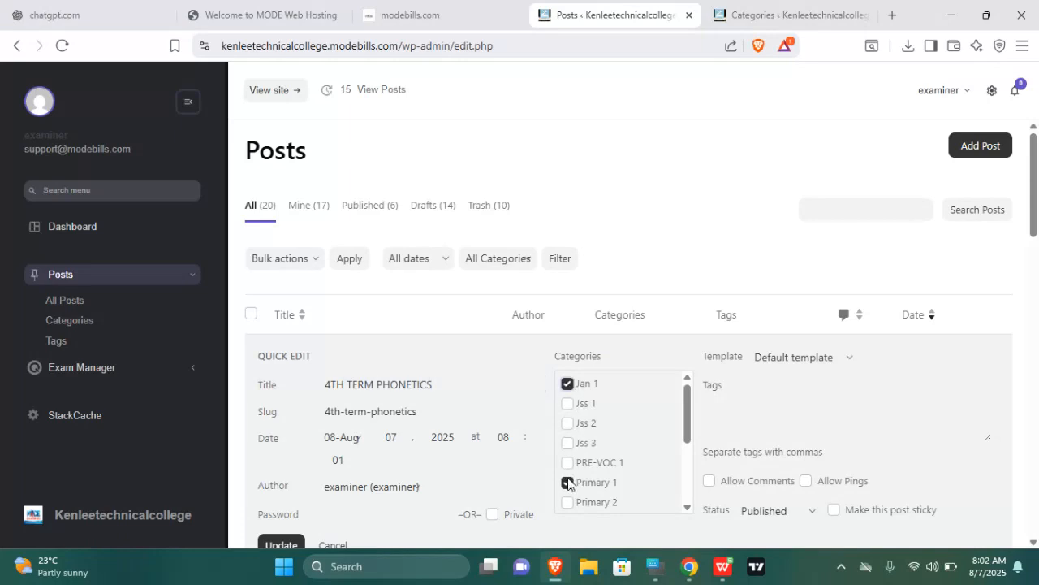
click(571, 388)
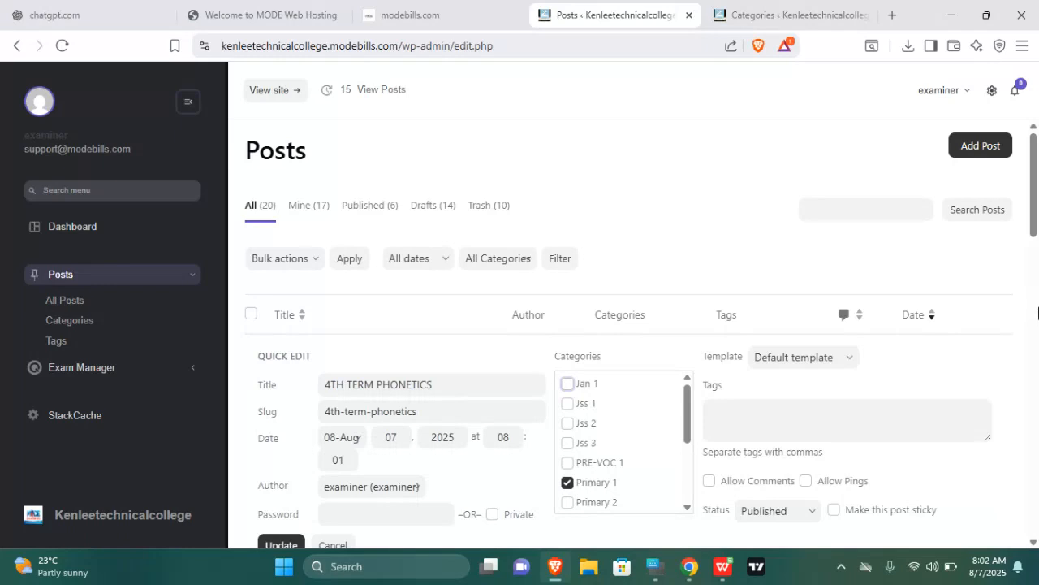
click(856, 419)
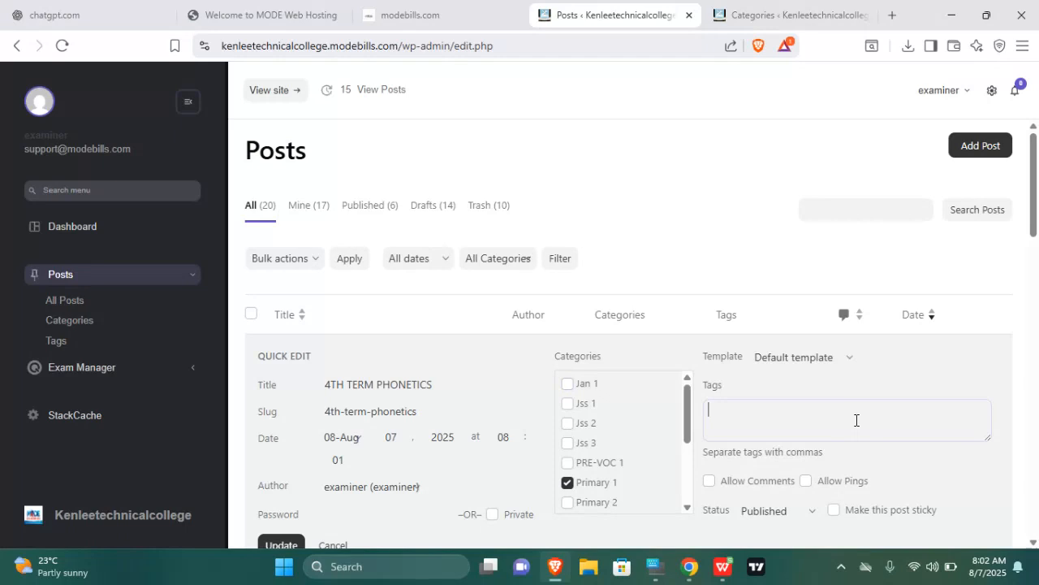
text(4RG)
click(787, 462)
scroll(568, 325, down, 3)
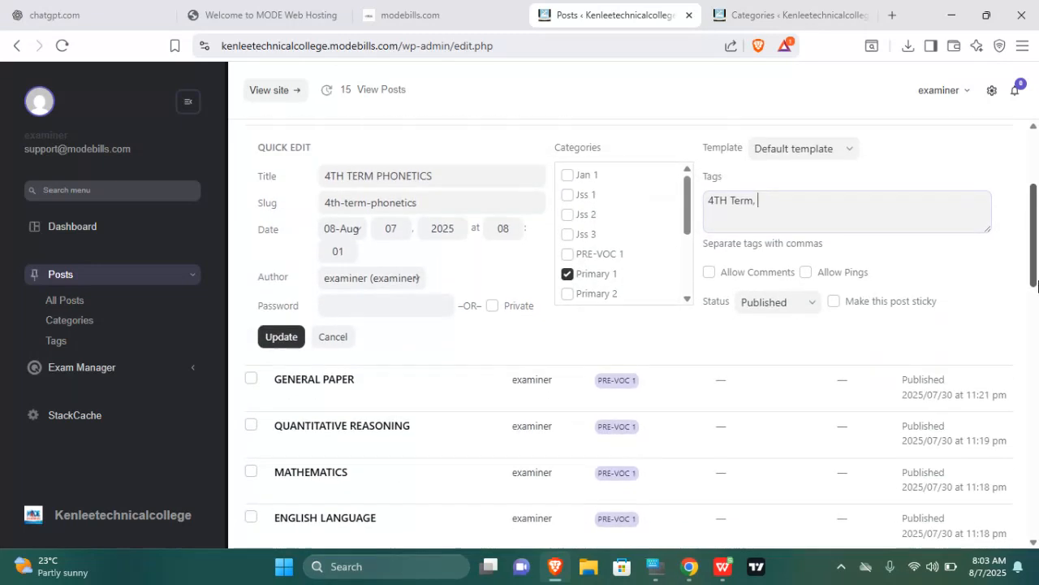
click(279, 331)
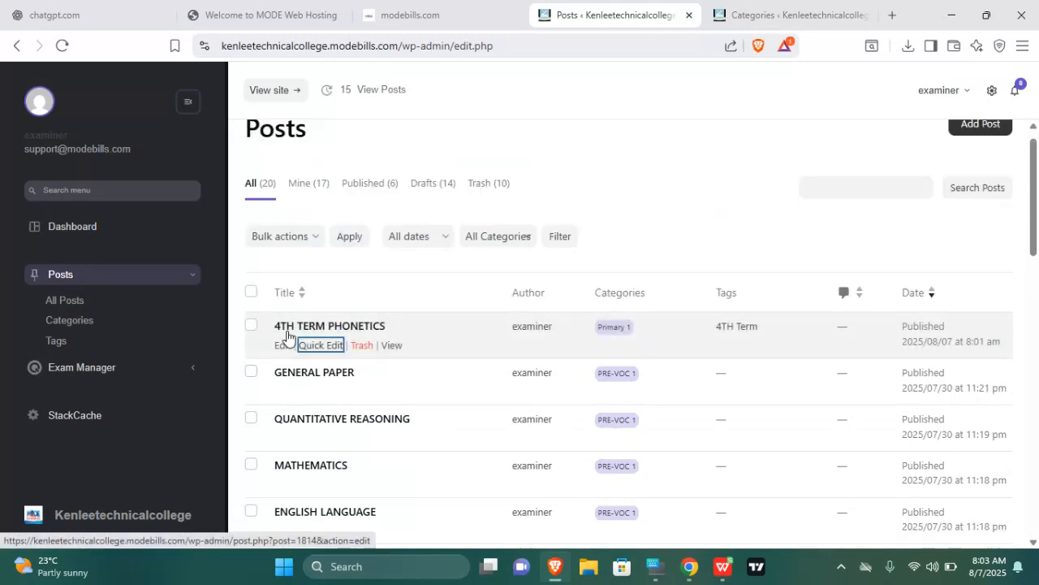
- View the 4TH TERM PHONETICS post in a new browser tab and examine the quiz's start page down to its tag
right_click(396, 349)
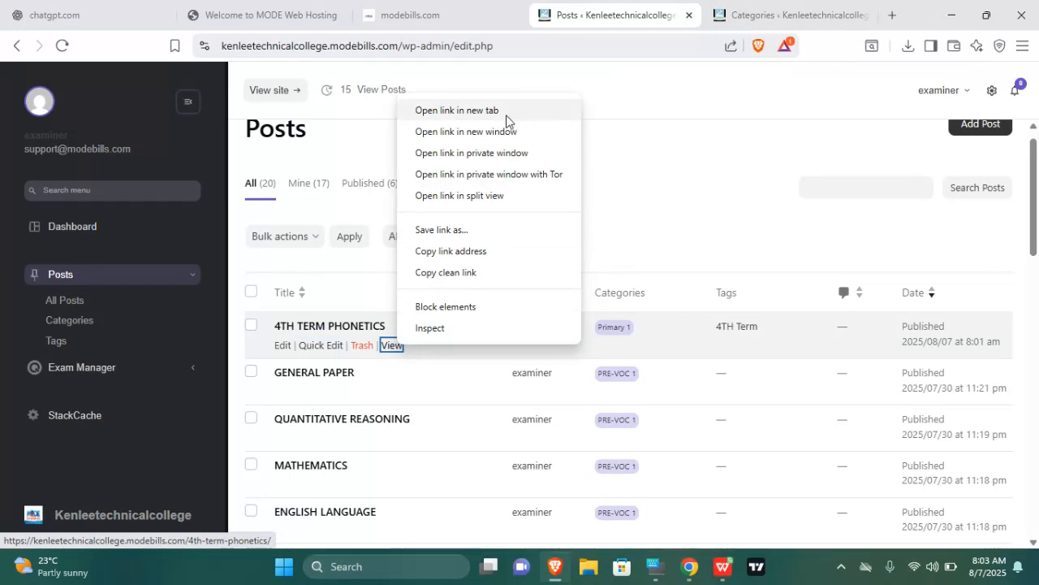
click(847, 140)
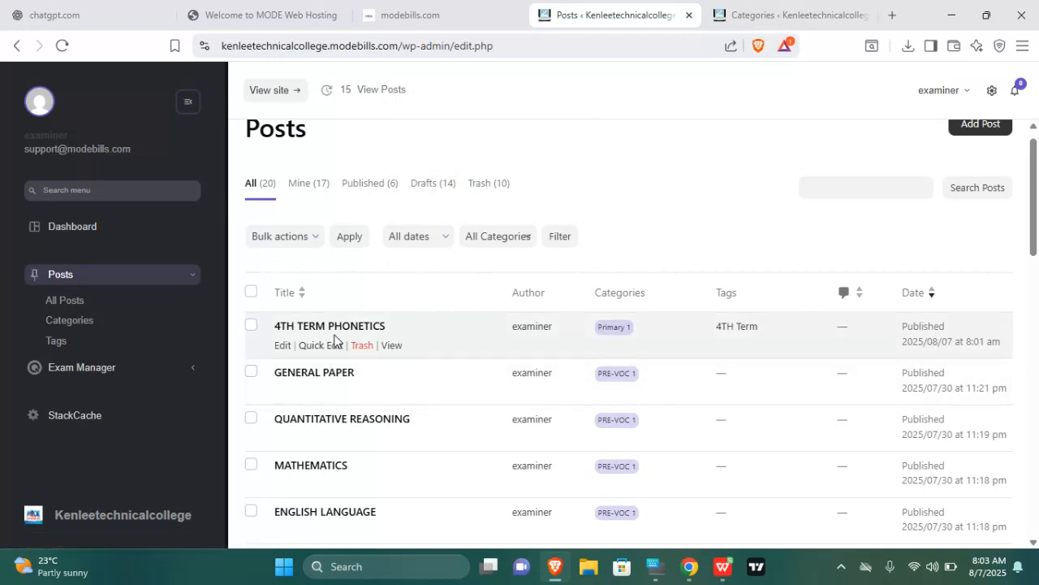
right_click(391, 346)
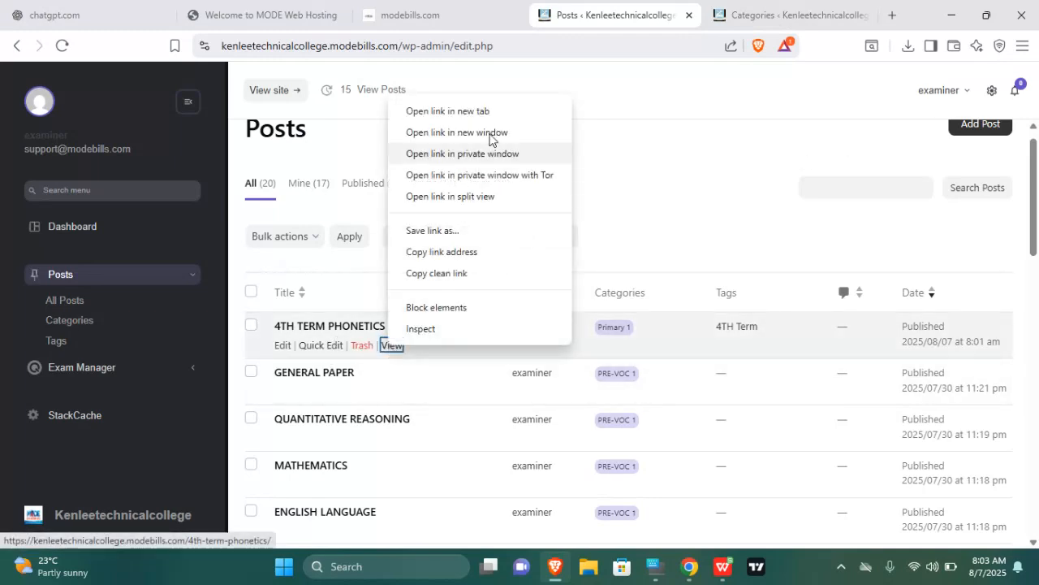
click(474, 115)
click(755, 10)
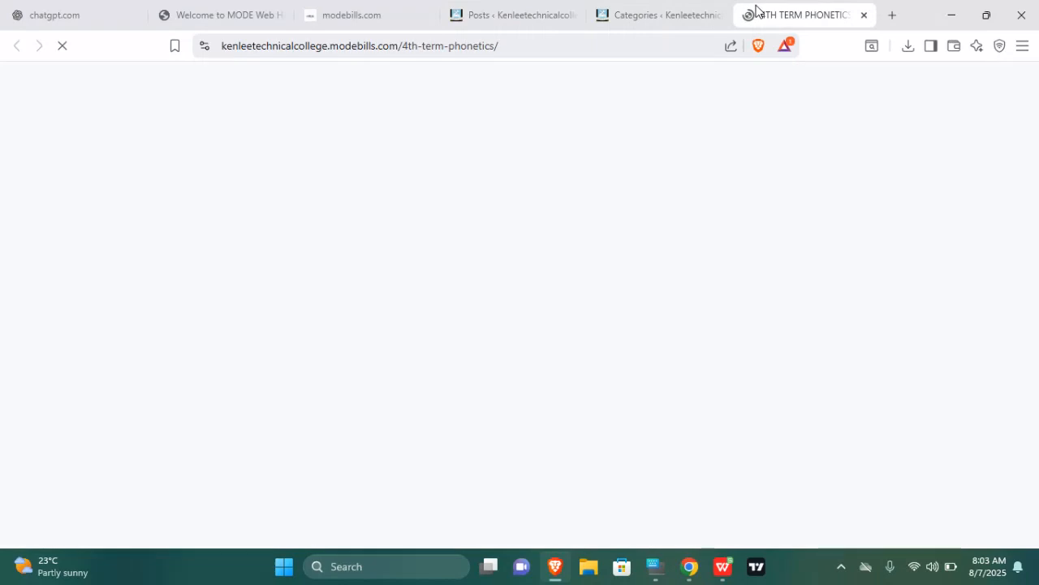
scroll(1038, 258, down, 2)
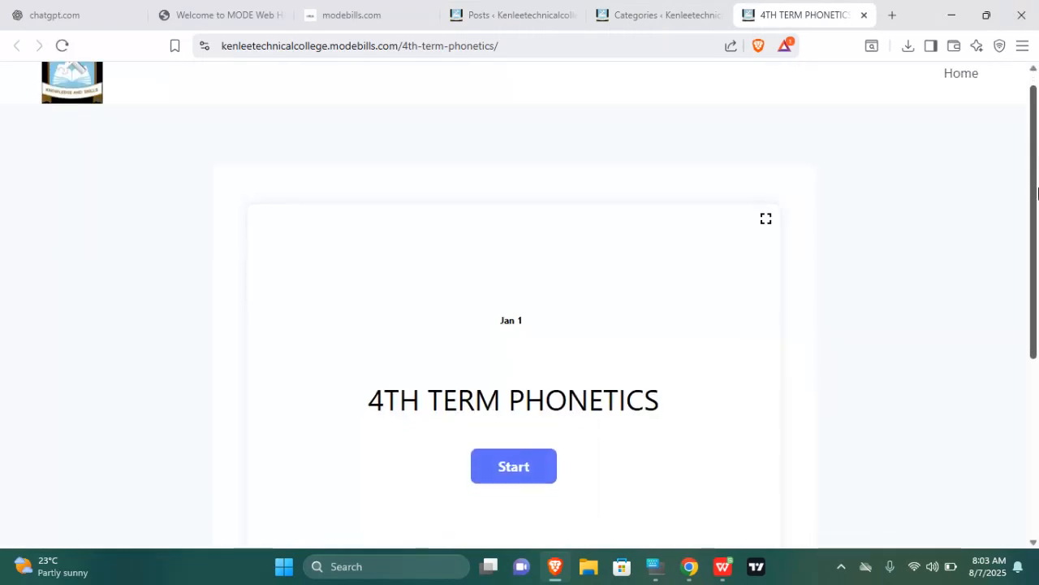
drag(1037, 258, 1037, 256)
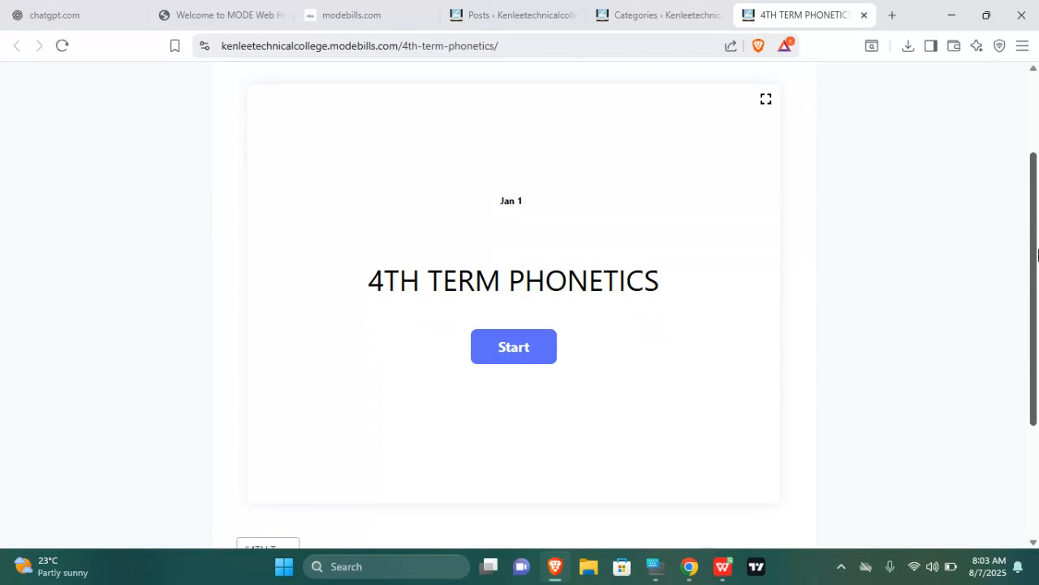
drag(1035, 274, 1036, 336)
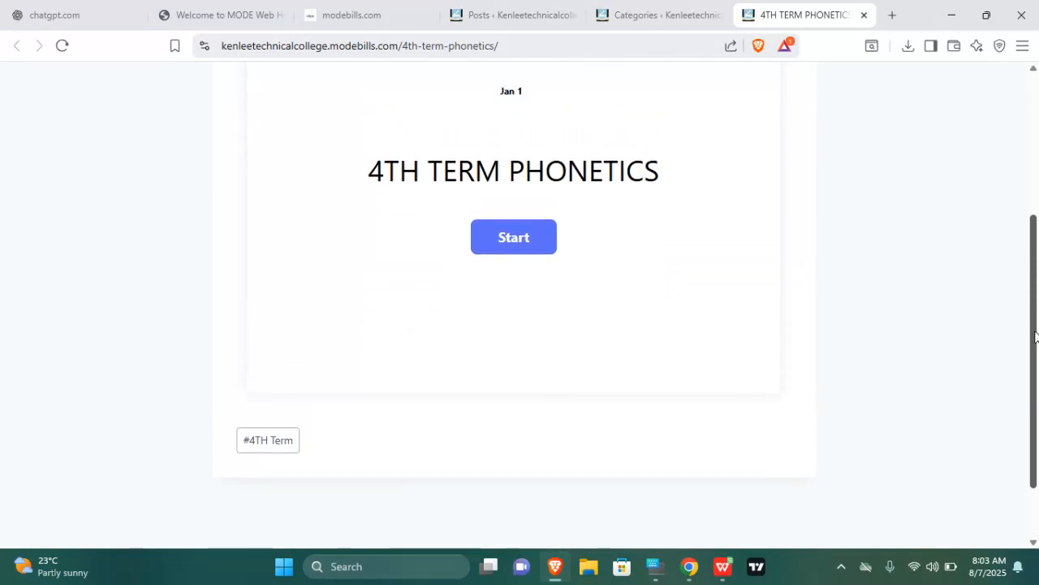
- Start the quiz, fill in the student's name and admission number, and proceed to the first question
click(497, 240)
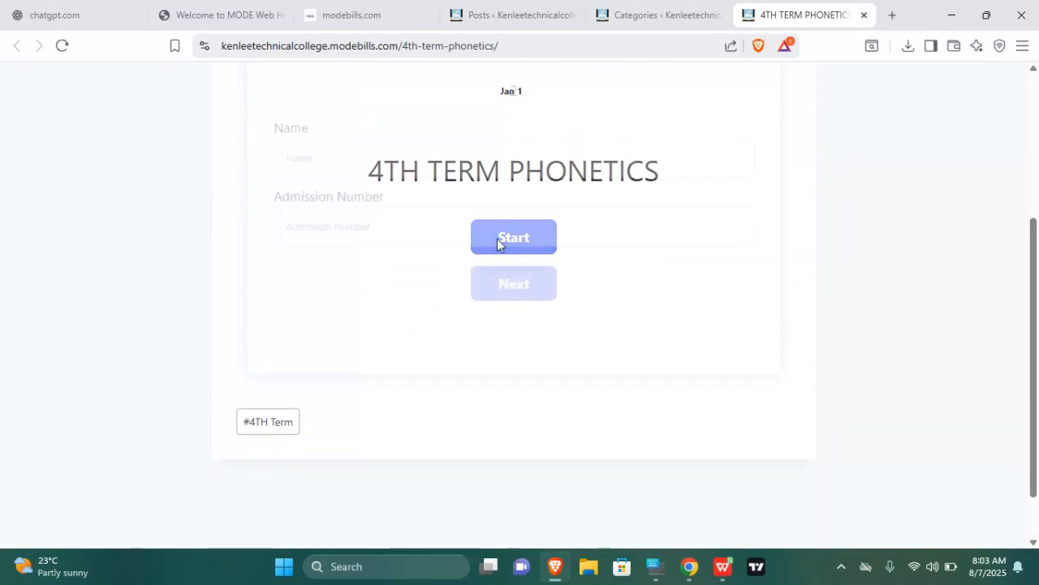
click(411, 338)
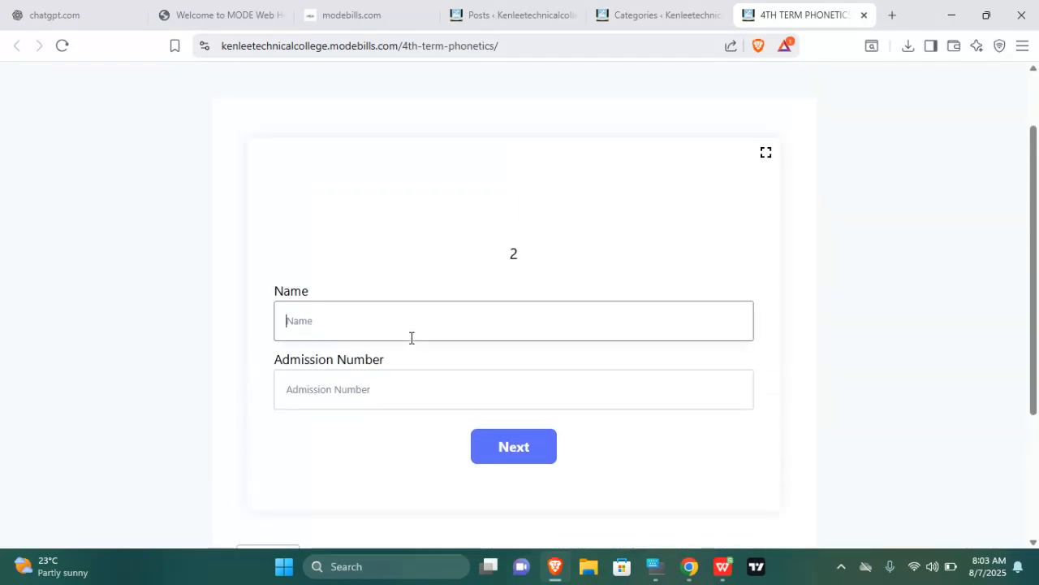
text(uidgas)
key(BackSpace)
key(BackSpace)
key(BackSpace)
key(BackSpace)
key(BackSpace)
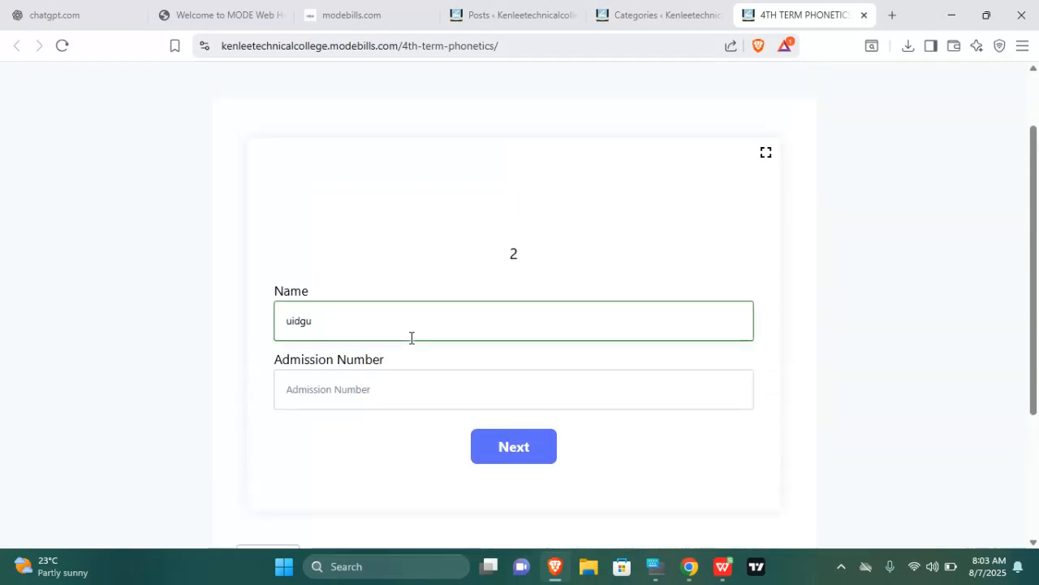
key(BackSpace)
text(J)
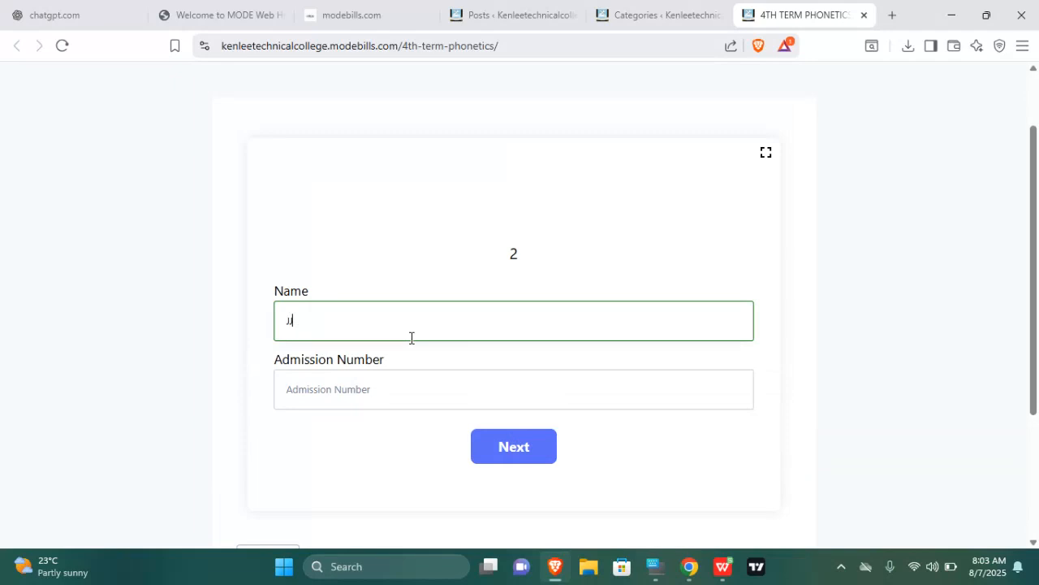
click(378, 391)
text(37787858)
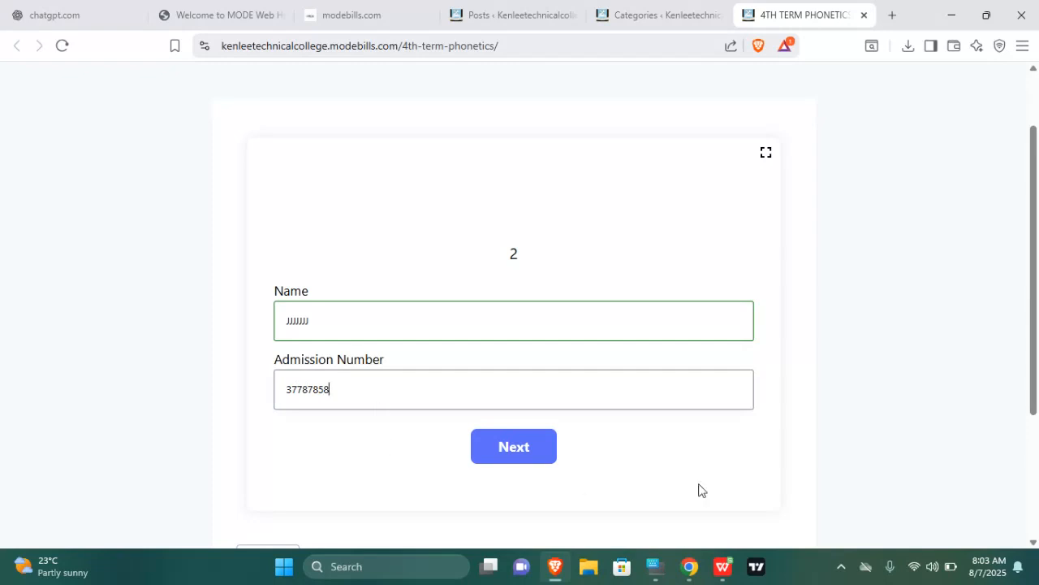
click(526, 445)
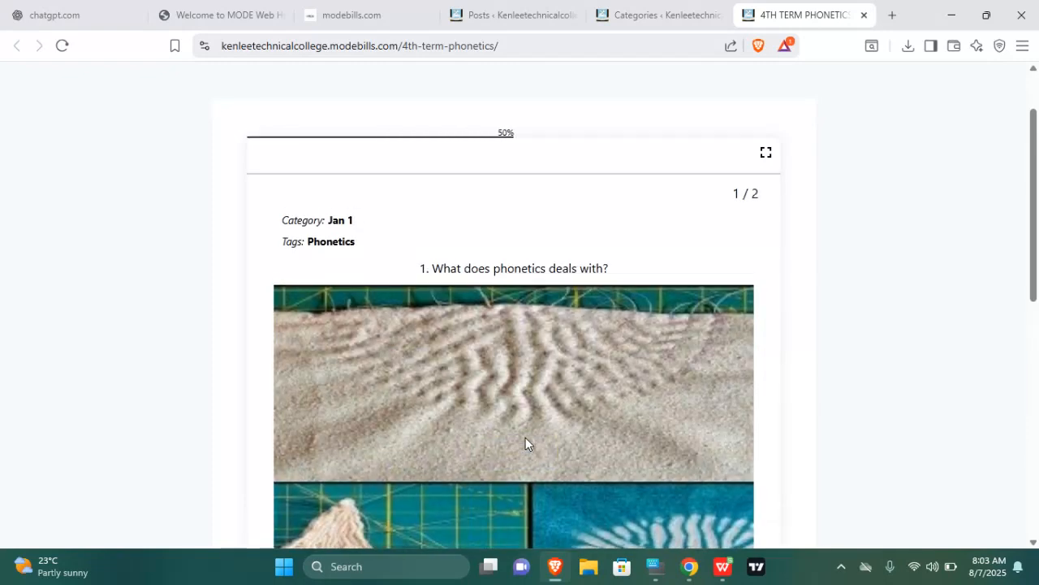
- Answer the question "What does phonetics deals with?" with Sounds and continue to question 2
drag(1036, 177, 1024, 197)
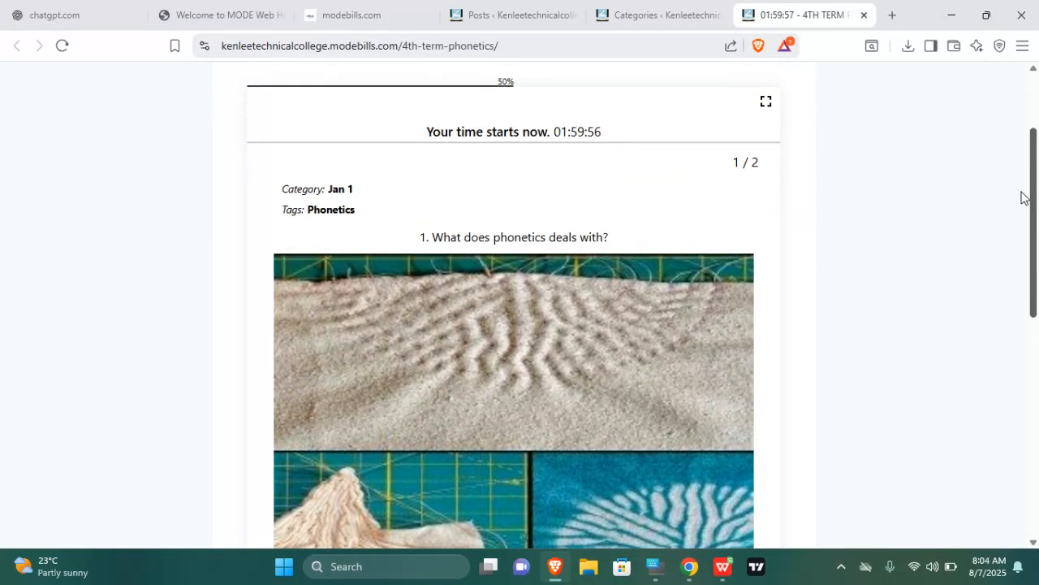
drag(1032, 232, 1037, 377)
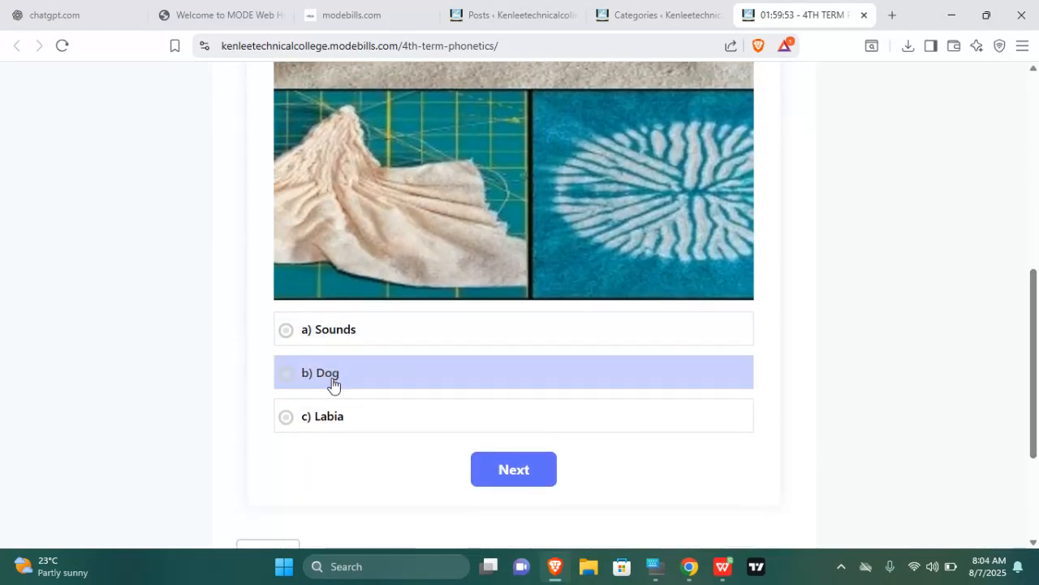
click(339, 328)
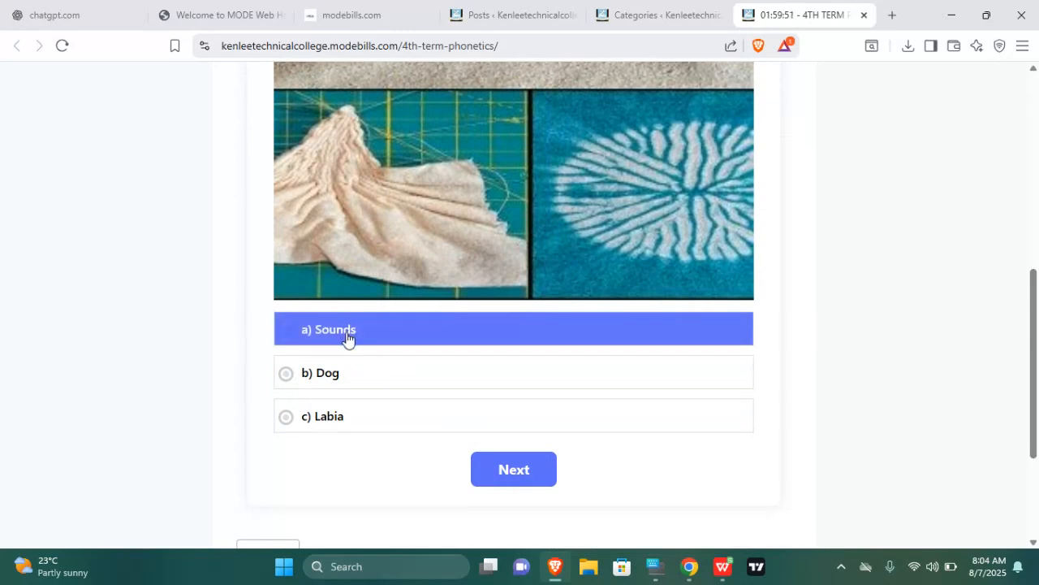
click(495, 470)
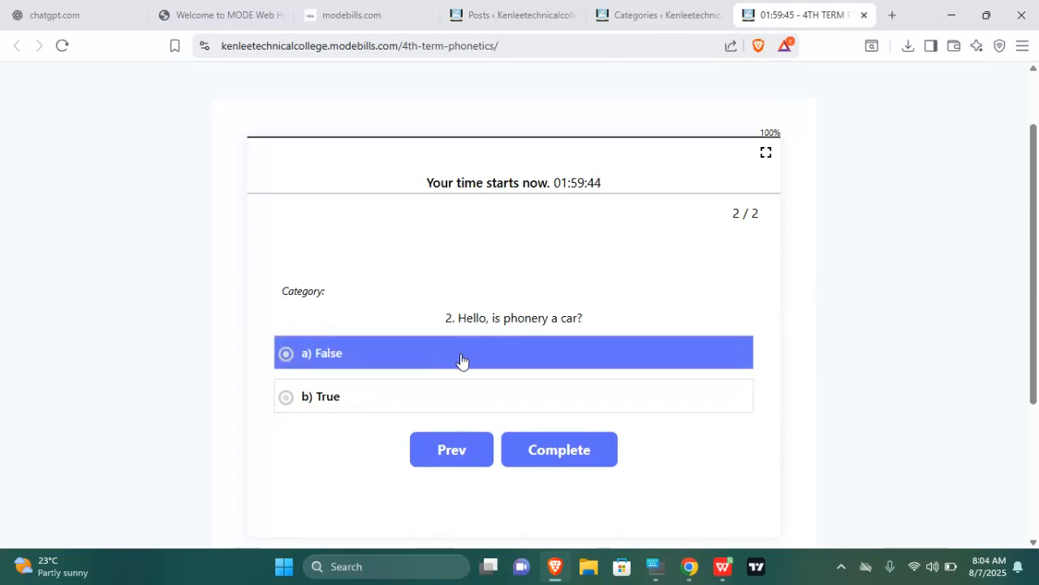
- Answer question 2 with True, revisit question 1, complete the quiz, and look over the result page
click(476, 396)
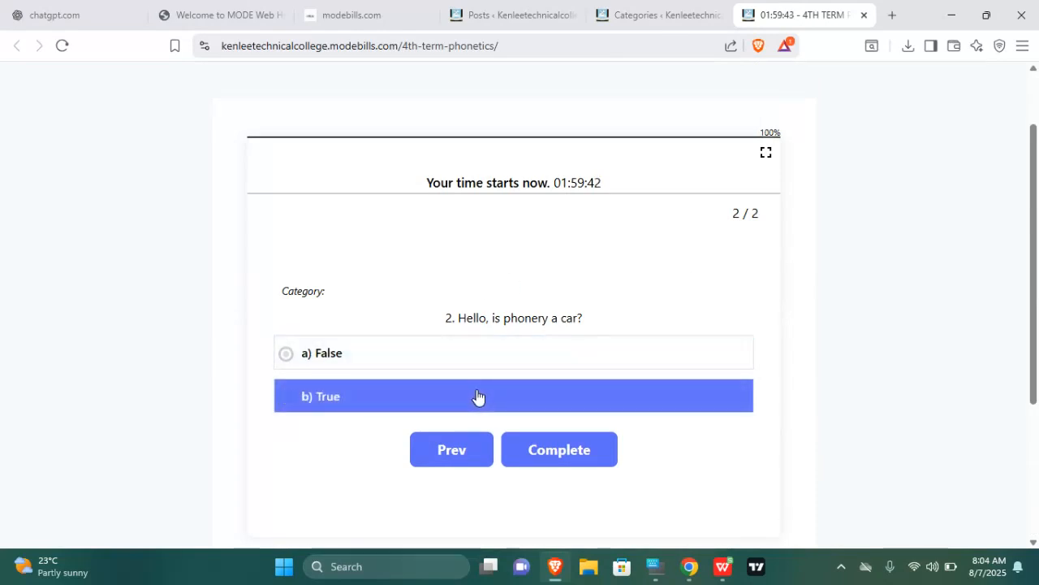
click(479, 452)
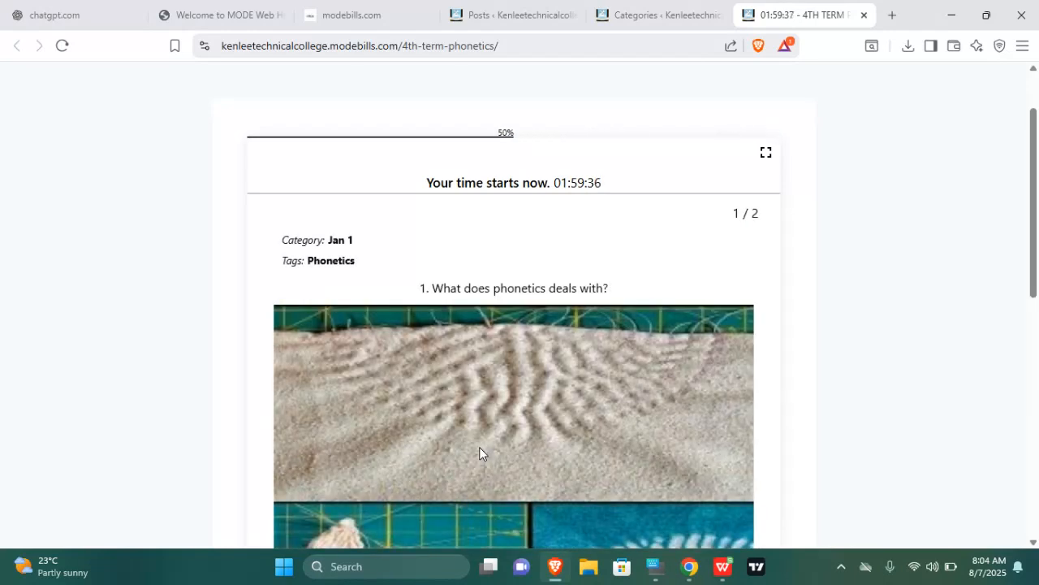
mouse_move(1036, 185)
mouse_down()
mouse_move(1037, 302)
mouse_move(1034, 177)
mouse_up()
scroll(863, 434, down, 1)
click(519, 492)
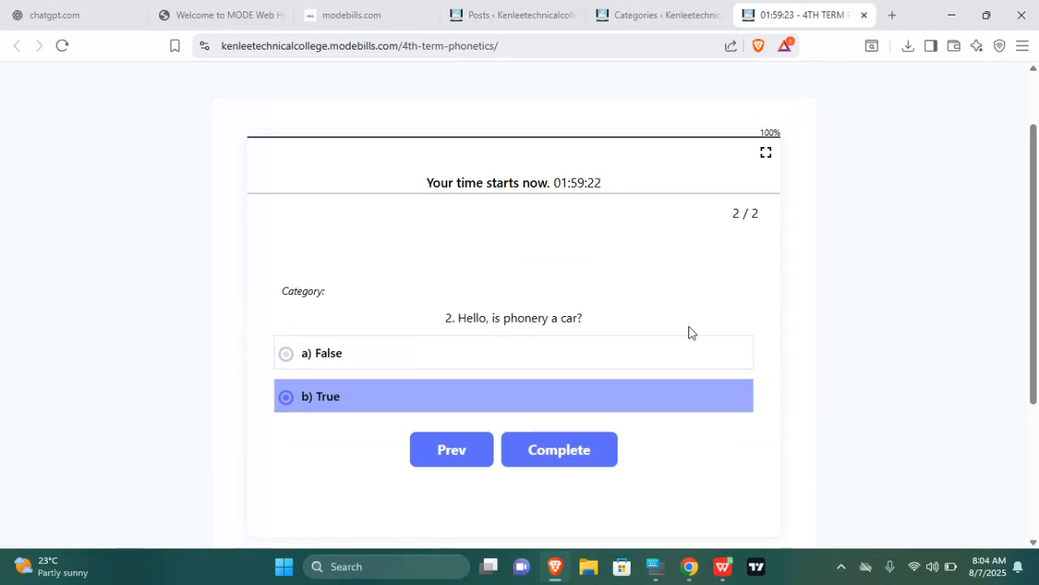
click(596, 448)
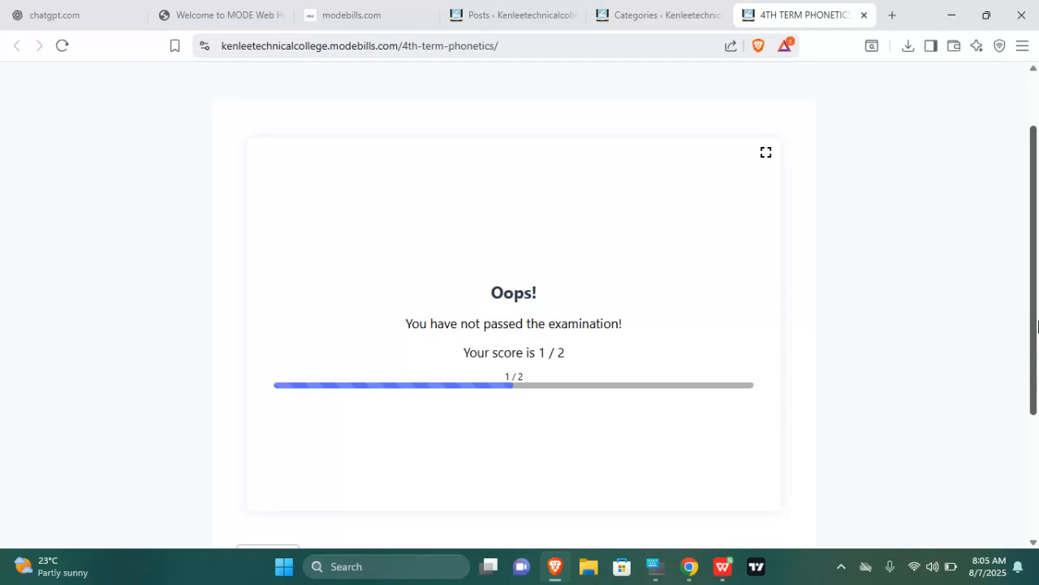
scroll(1038, 375, down, 1)
drag(1037, 375, 1025, 297)
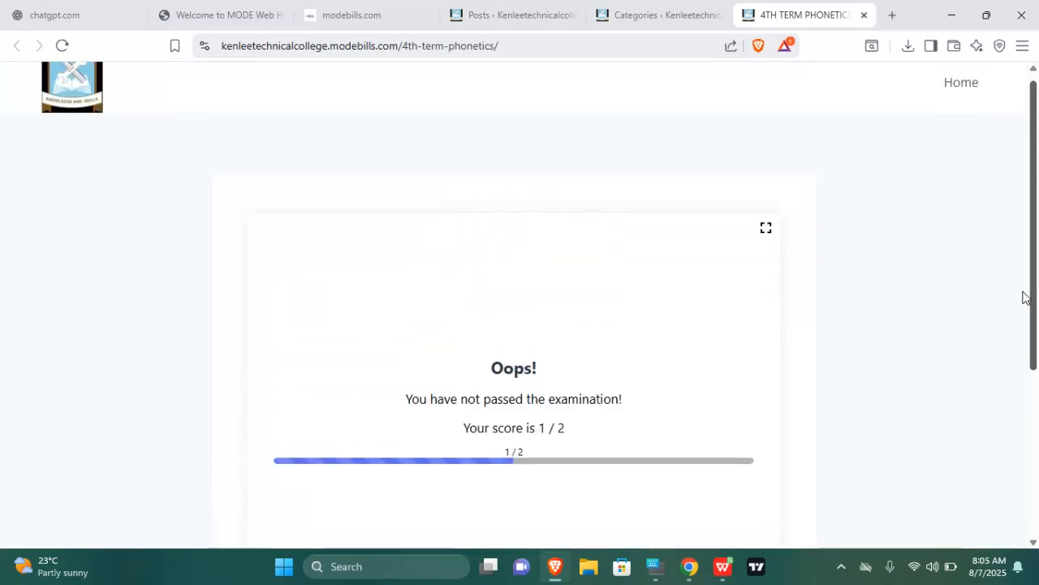
- Open the site's home page from the quiz tab by removing 4th-term-phonetics/ from the address
click(623, 13)
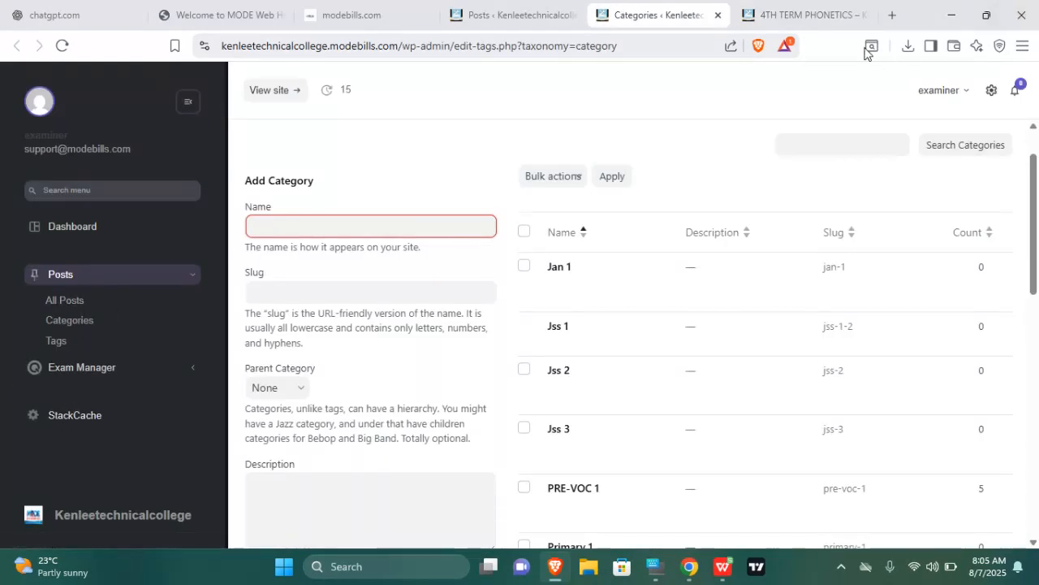
click(807, 10)
click(592, 47)
drag(592, 47, 446, 53)
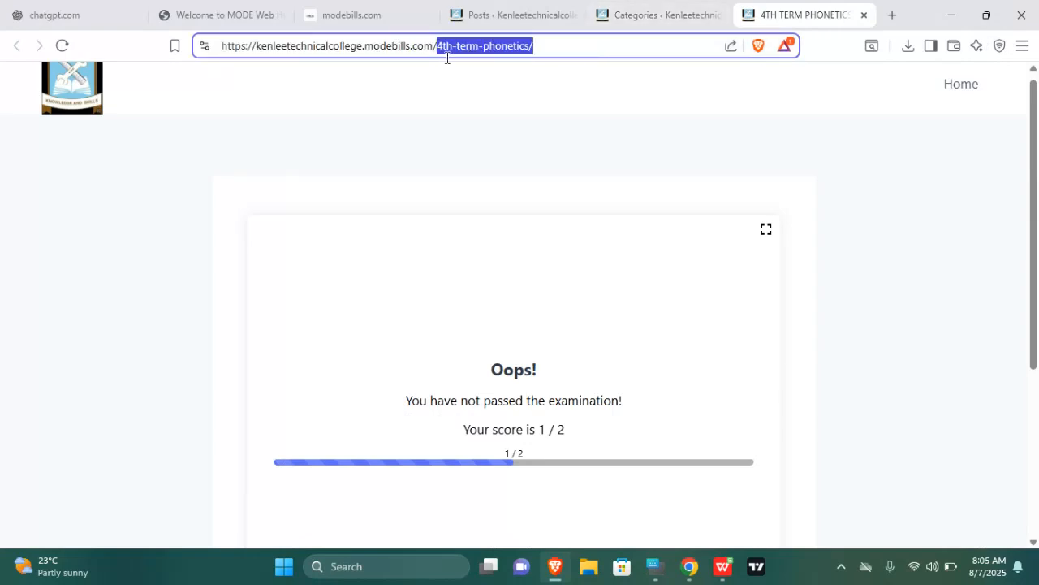
key(BackSpace)
key(Return)
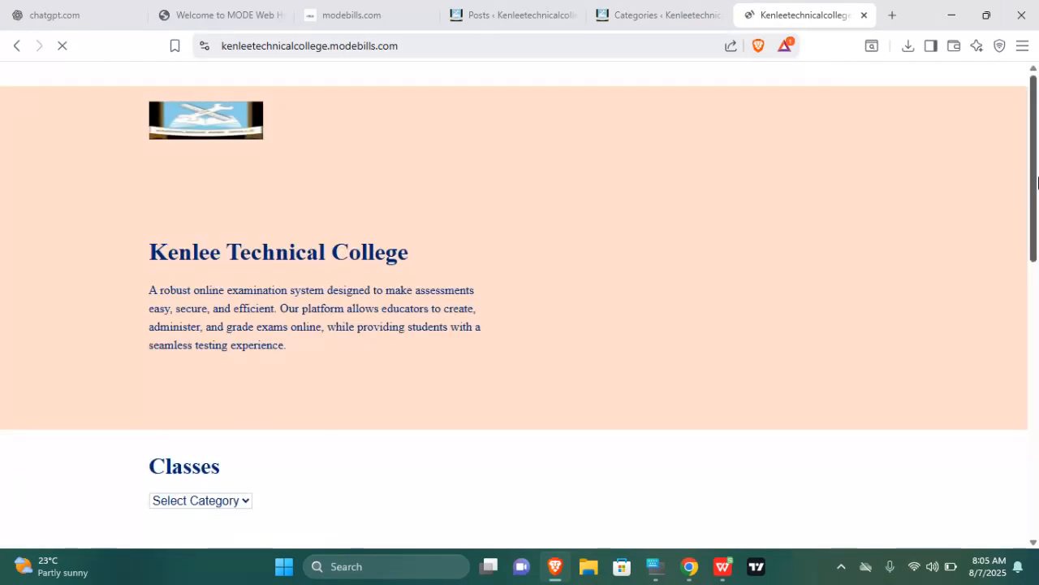
- Select Primary 1 in the home page's Classes section to open its list of posts
scroll(1007, 228, down, 2)
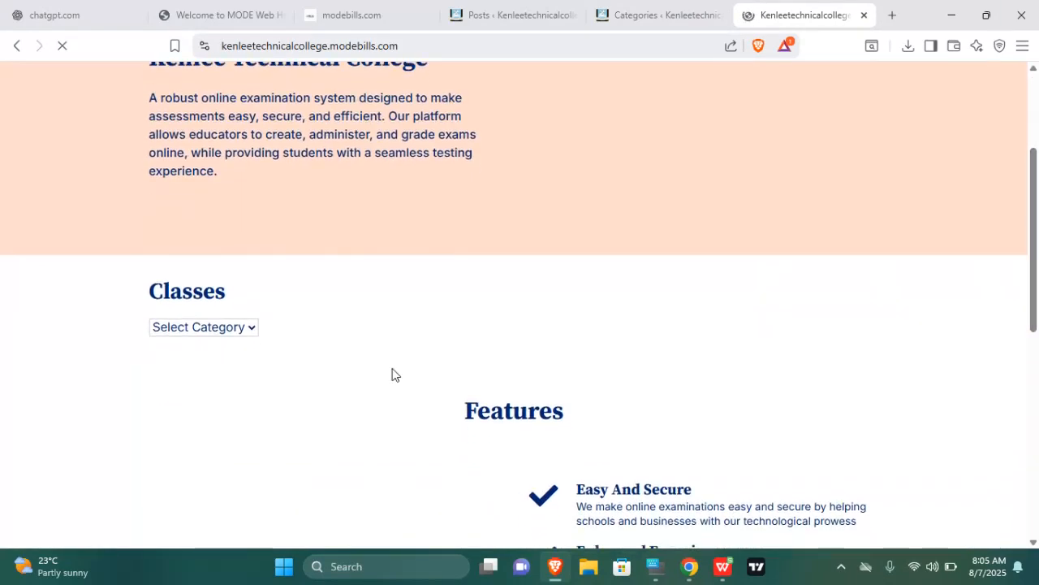
click(226, 327)
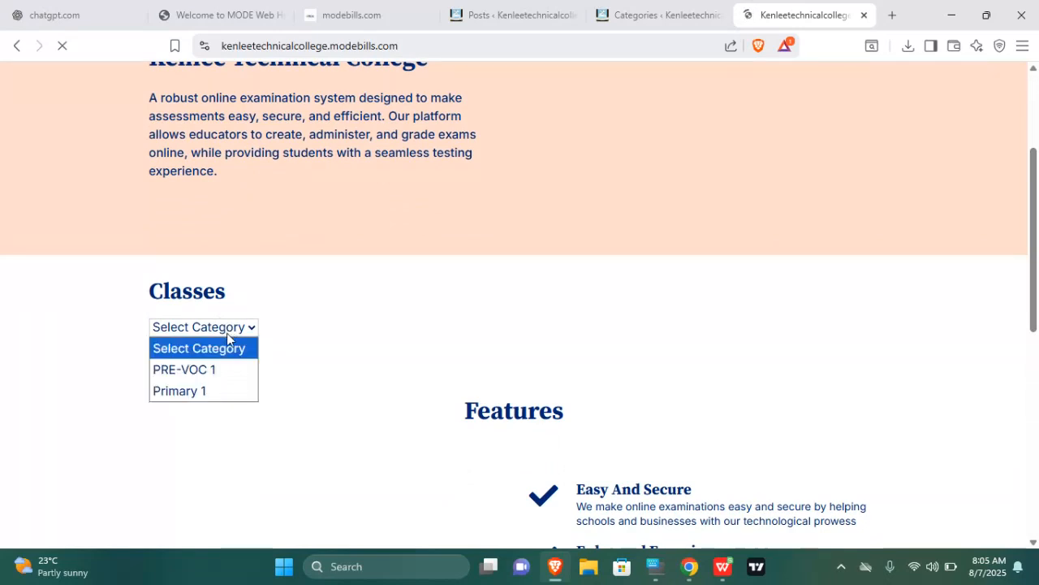
click(233, 393)
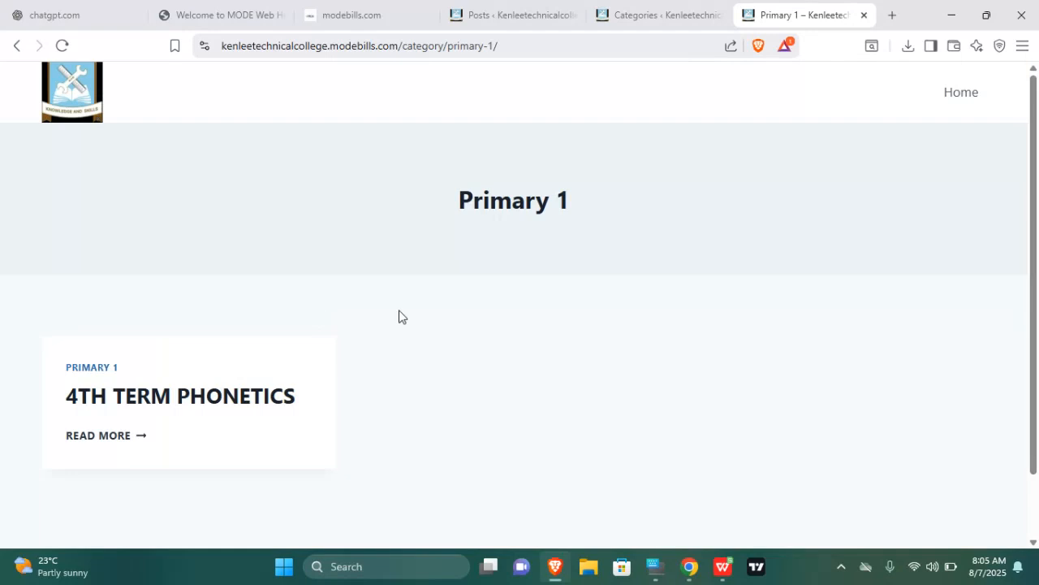
- Go back from the Primary 1 post list to the home page and select Primary 1 under Classes again
drag(1034, 177, 1030, 146)
click(16, 45)
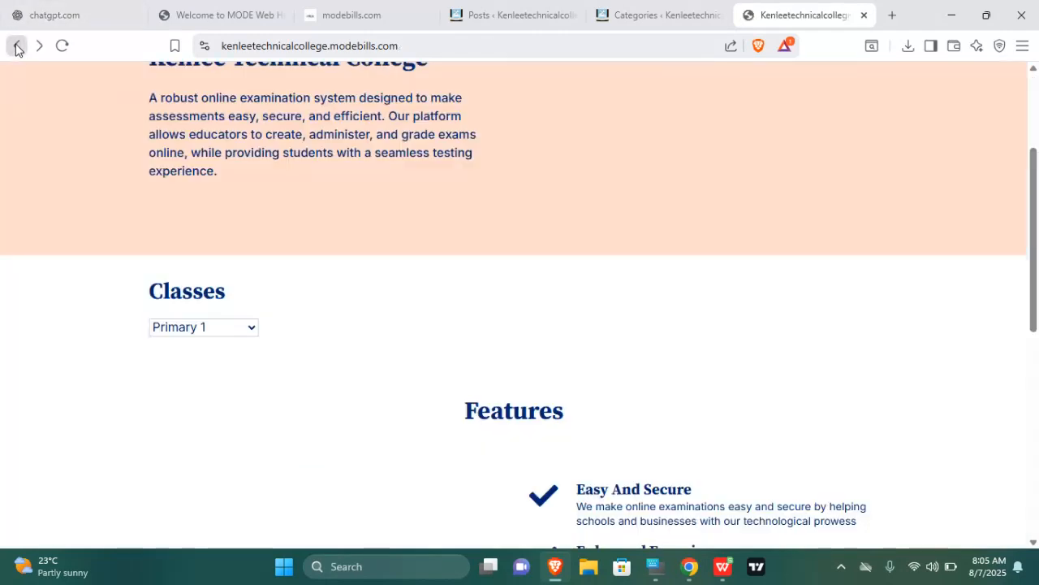
click(230, 329)
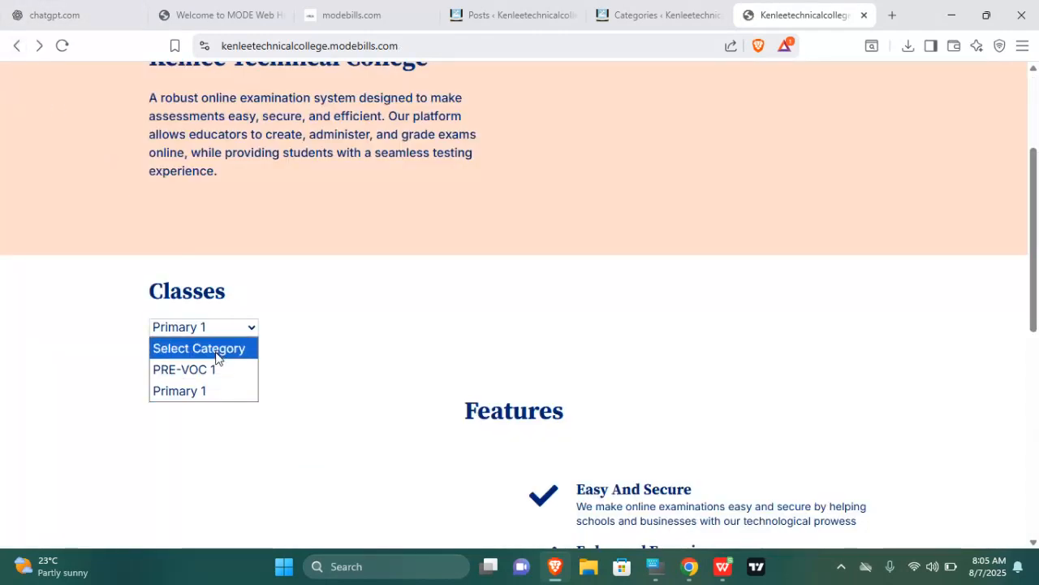
click(203, 391)
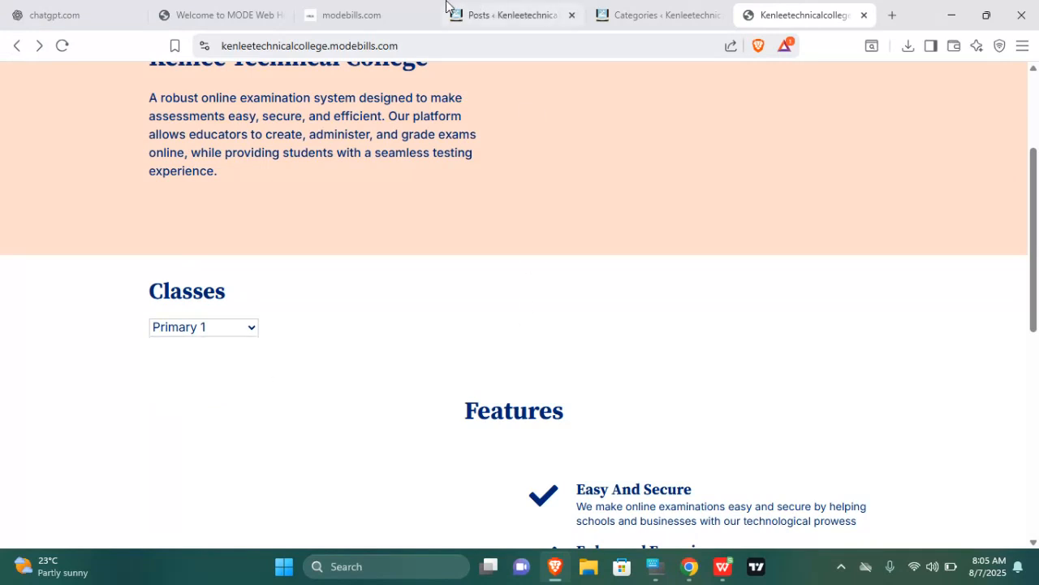
- Purge the site's entire cache from the StackCache page of the admin dashboard
click(494, 20)
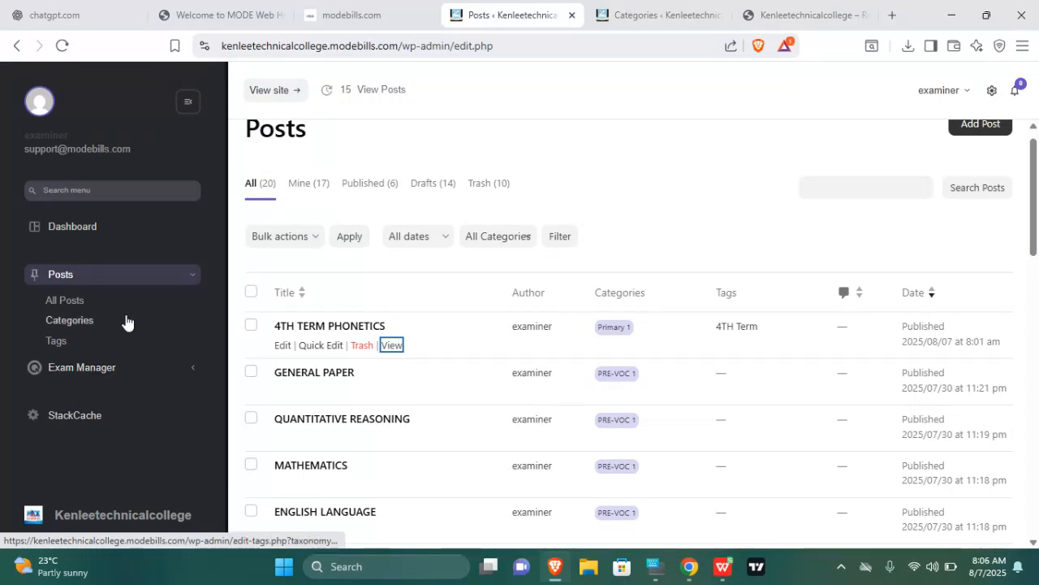
click(96, 419)
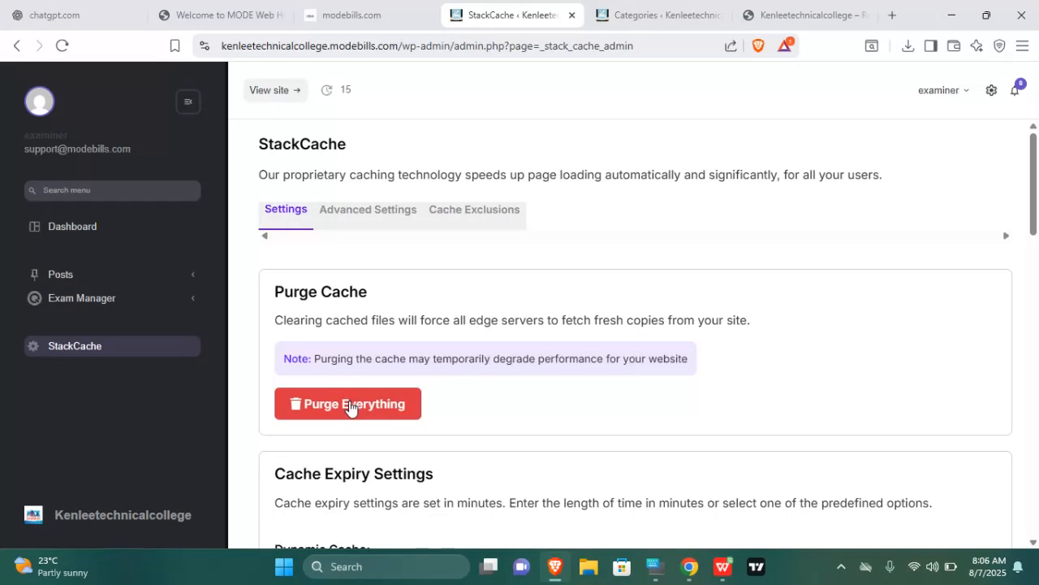
click(348, 402)
click(533, 359)
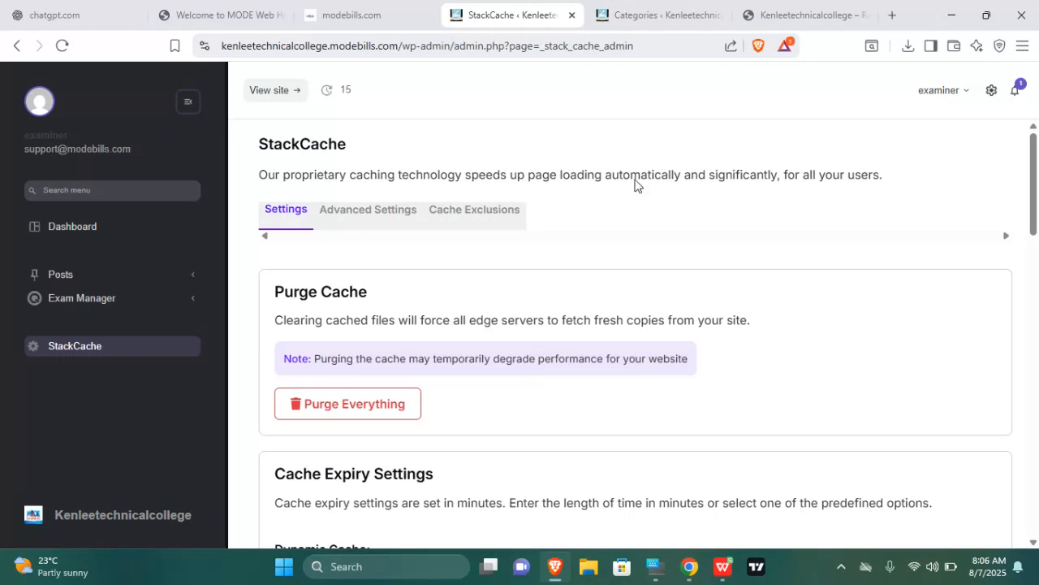
- Reload the exam site's home page and check the options offered in its Classes section
click(751, 15)
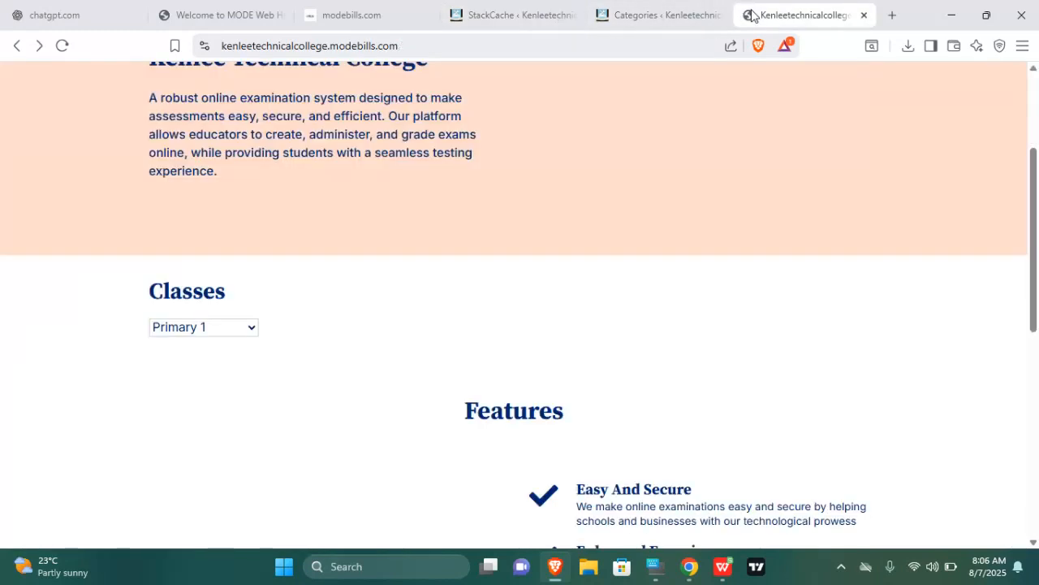
click(61, 45)
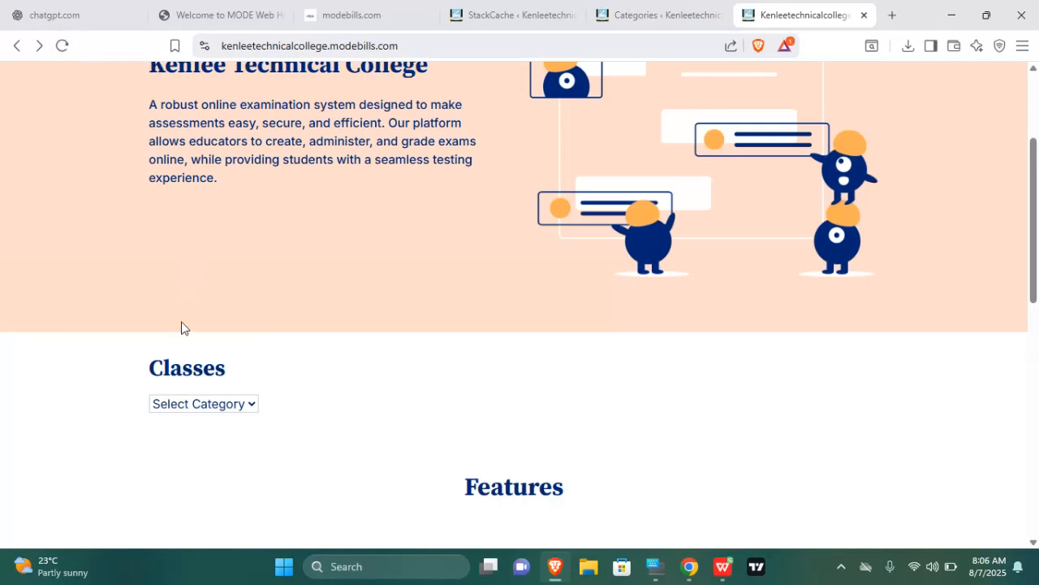
click(246, 404)
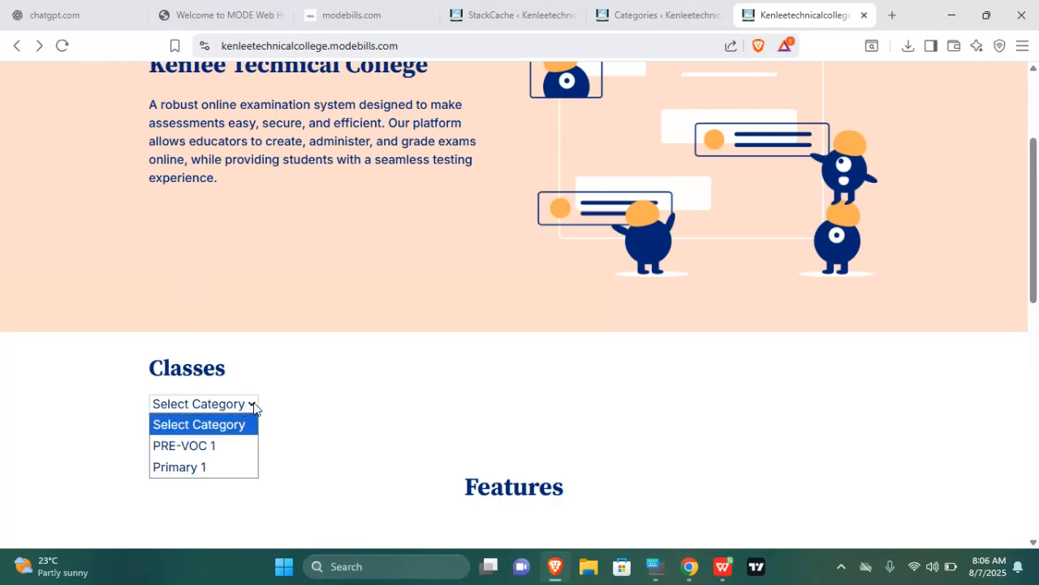
- Copy the home page's full address and check the Classes options once more without choosing one
click(511, 48)
drag(352, 59, 207, 64)
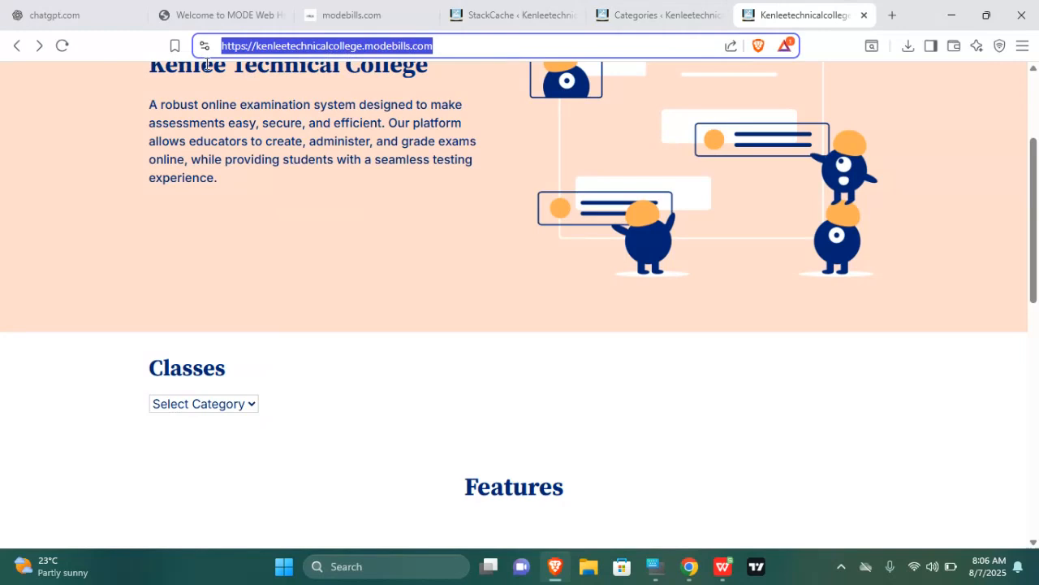
right_click(343, 51)
click(427, 153)
click(224, 409)
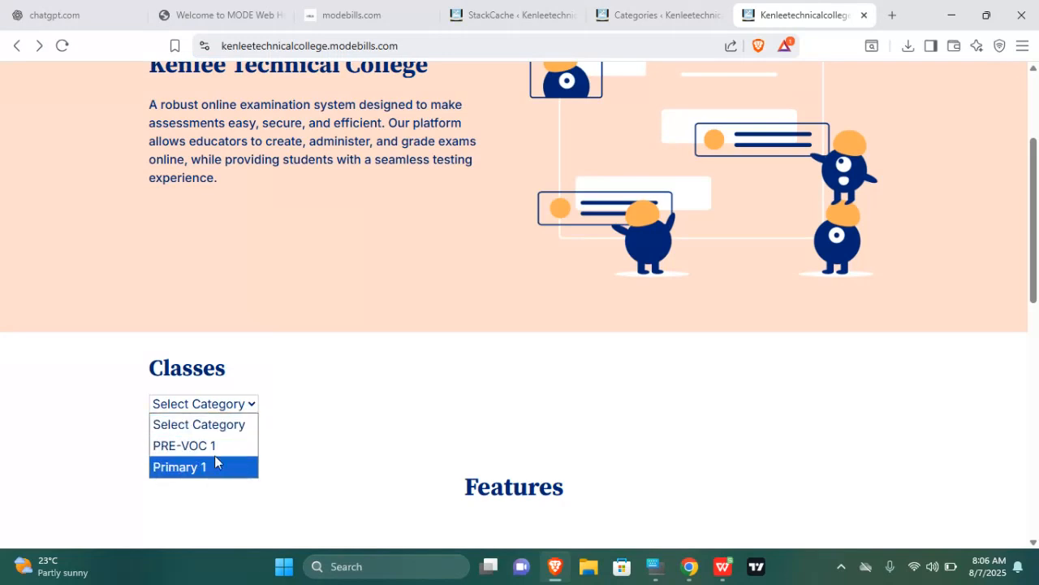
click(374, 341)
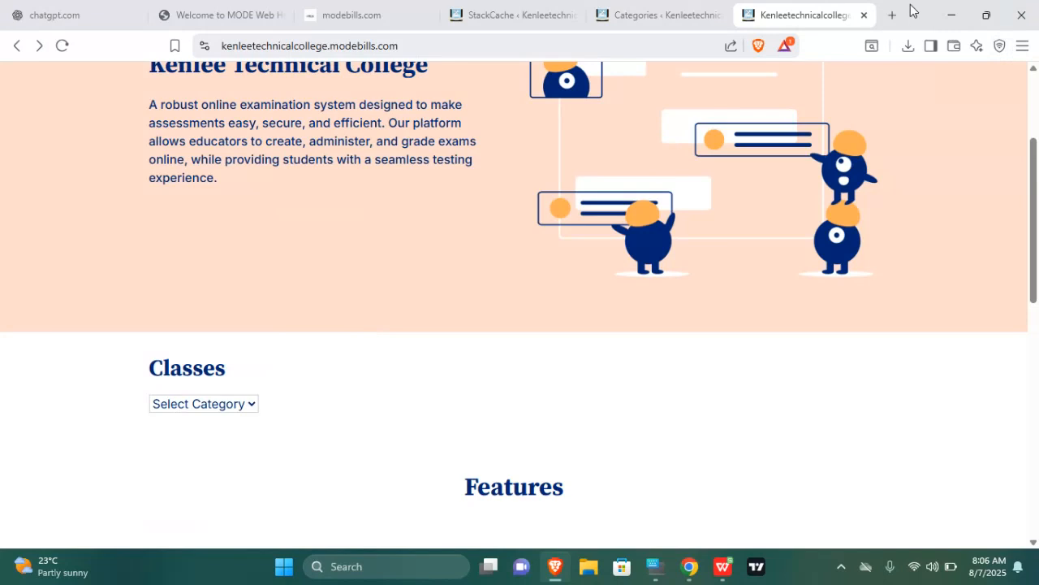
click(1022, 46)
click(895, 95)
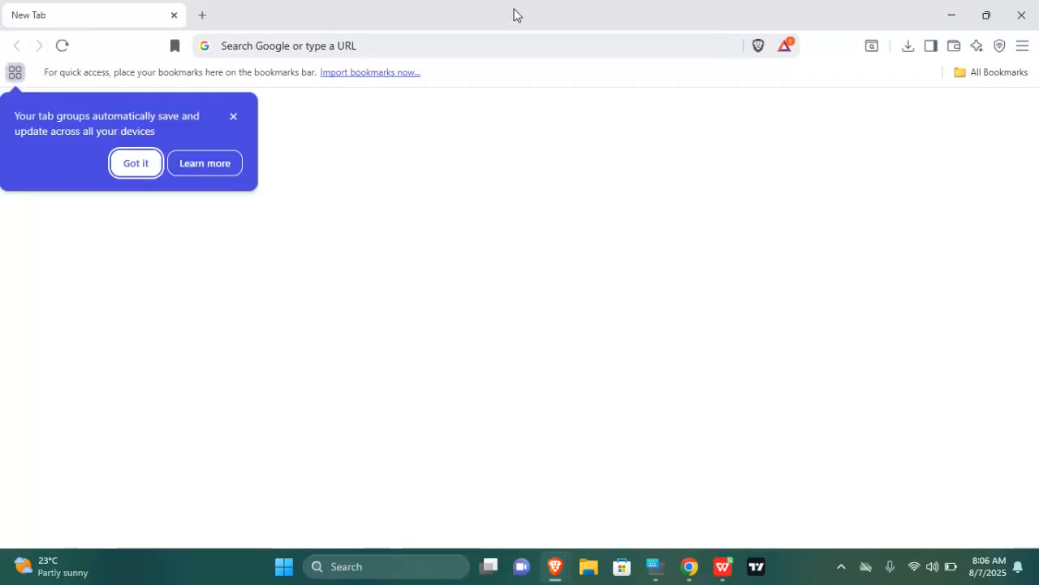
click(419, 46)
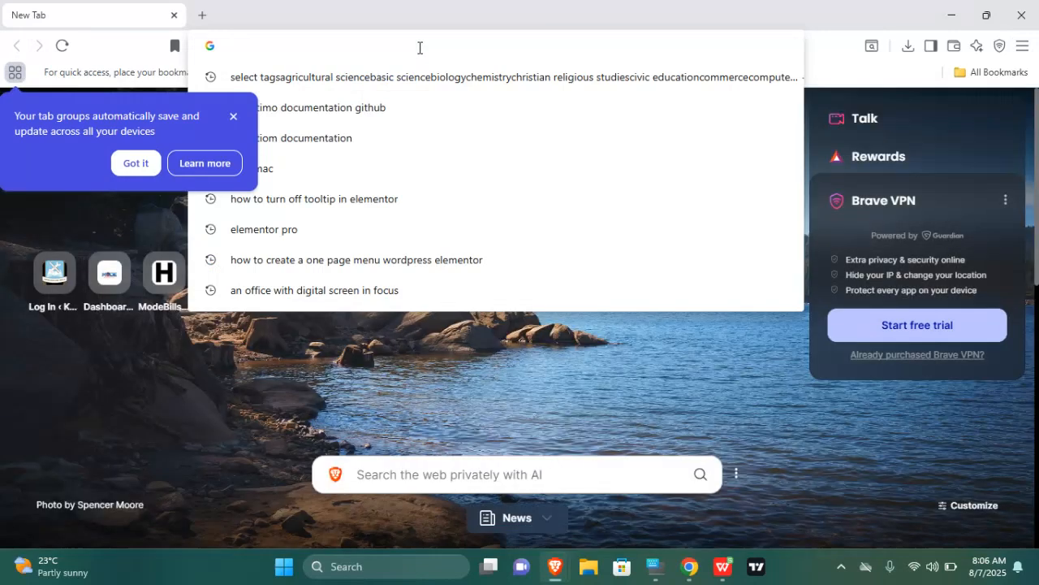
key(ctrl+v)
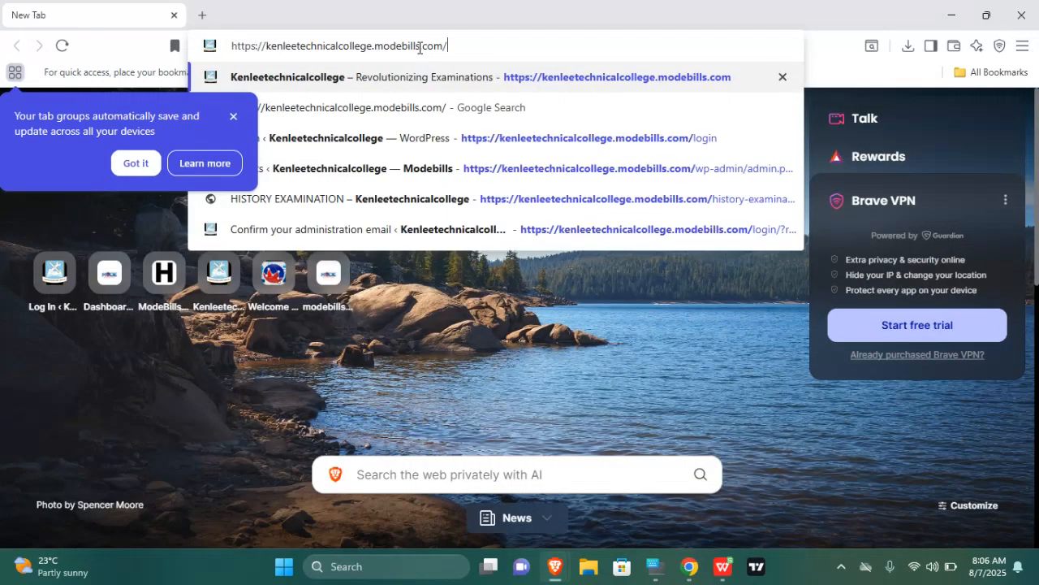
key(Return)
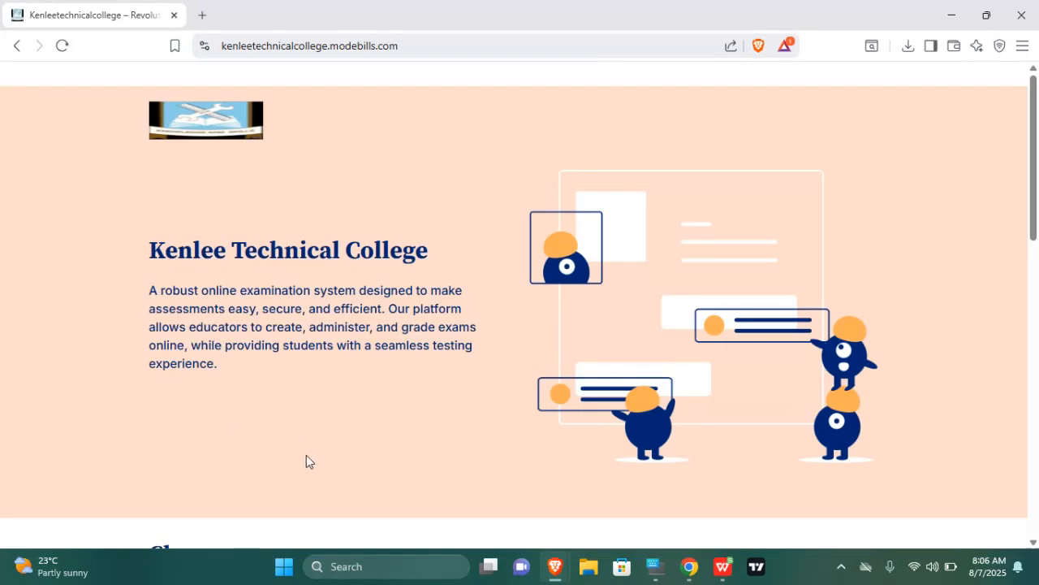
- Open the Primary 1 post list from the Classes section in the new window
scroll(302, 477, down, 2)
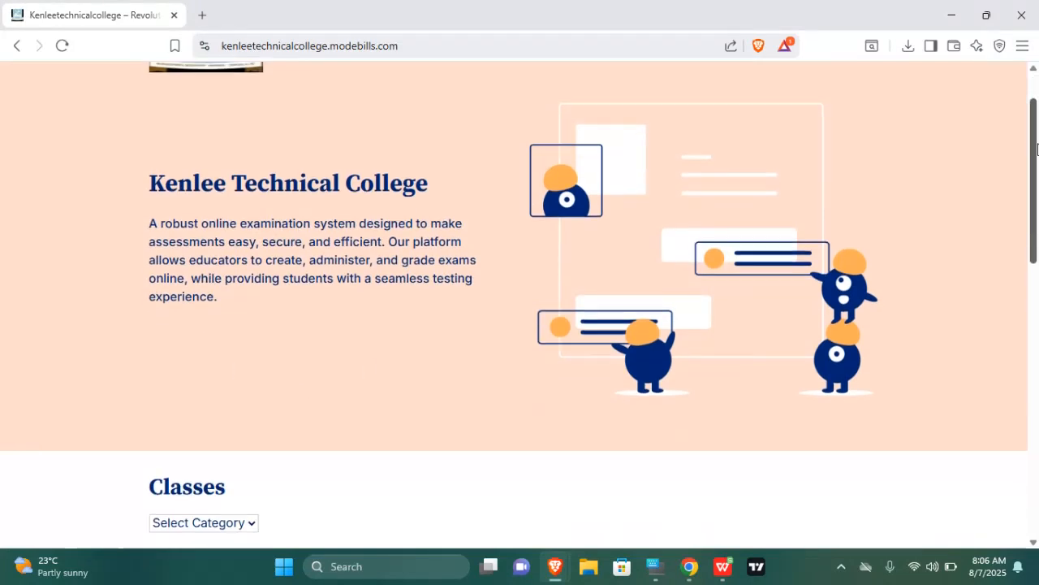
click(242, 417)
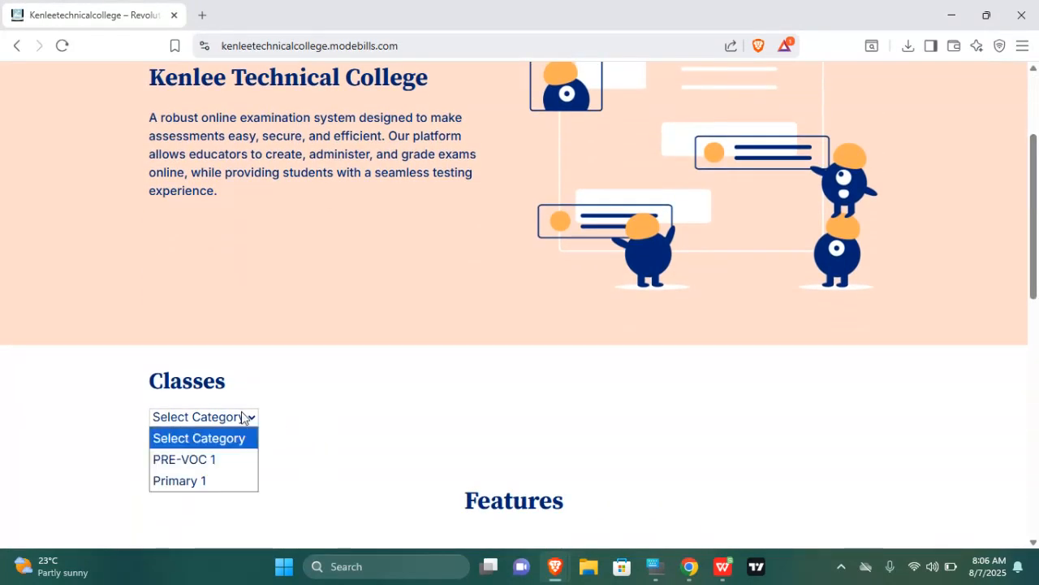
click(254, 419)
click(256, 419)
click(227, 481)
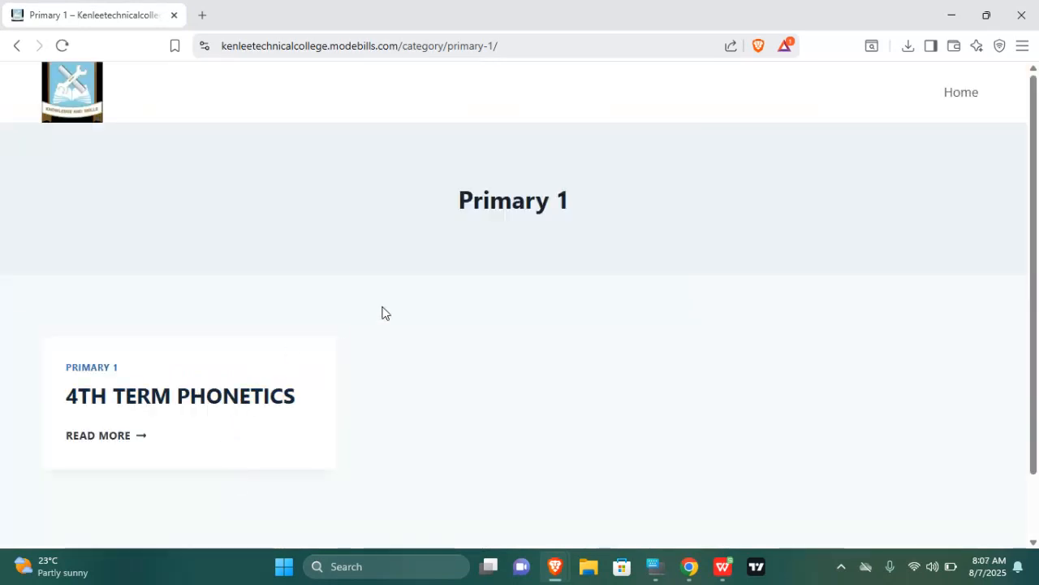
- Return to the home page, choose PRE-VOC 1 under Classes, and look through its list of posts
click(17, 49)
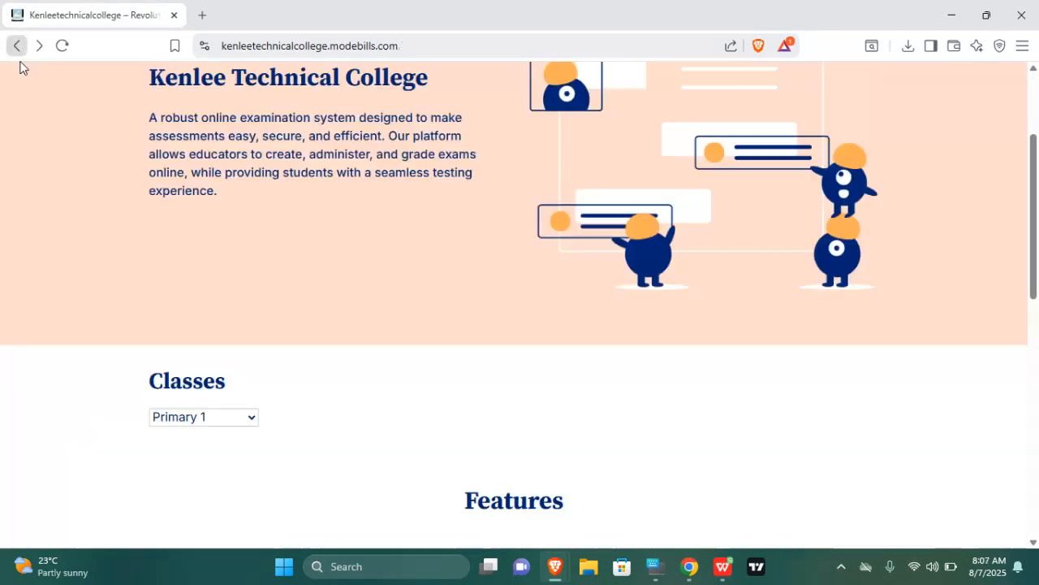
click(216, 418)
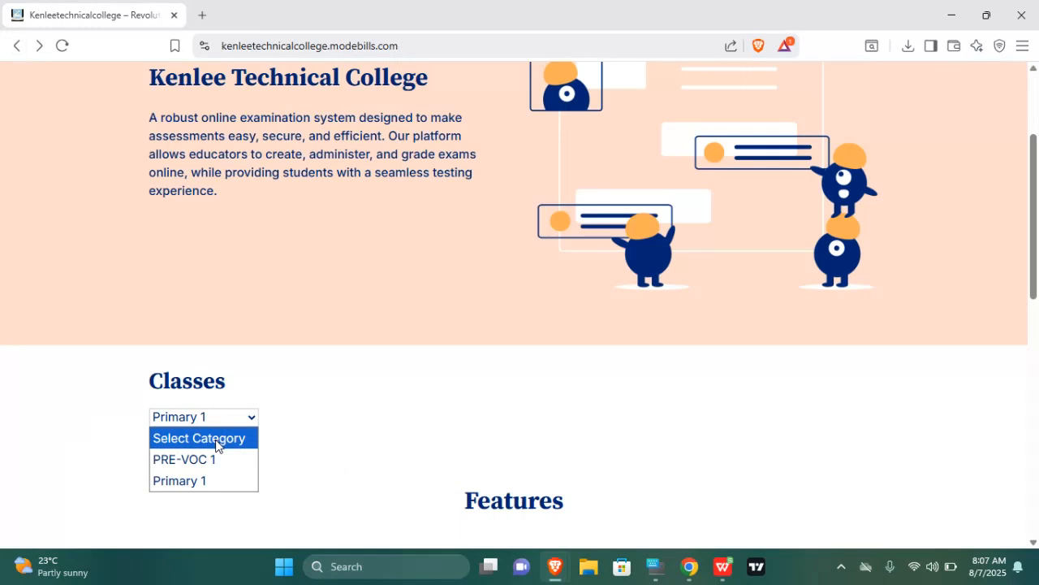
click(213, 454)
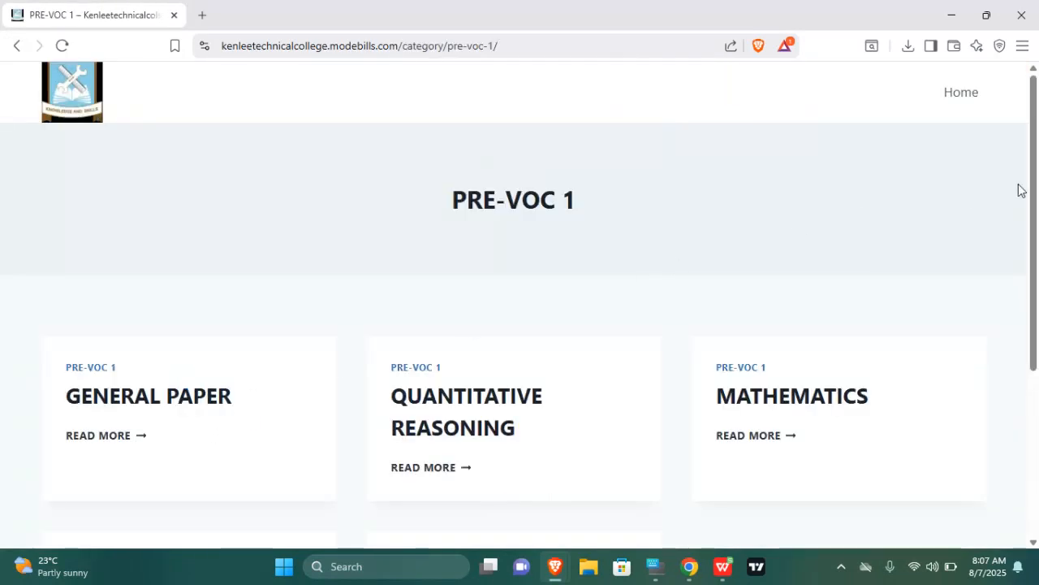
drag(1031, 209, 1038, 273)
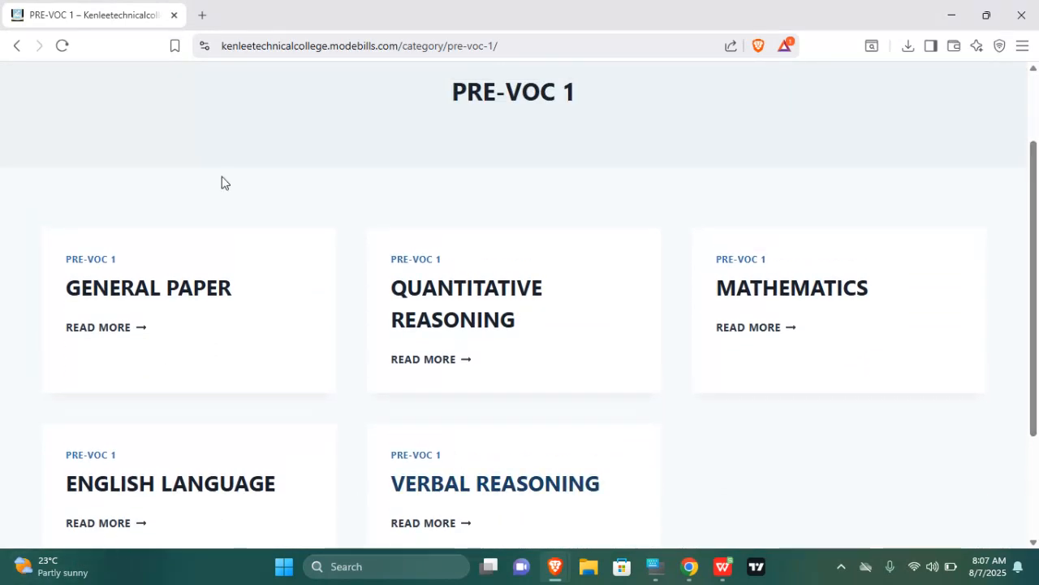
- Go back from the PRE-VOC 1 posts to the home page and reopen the Primary 1 post list
click(13, 47)
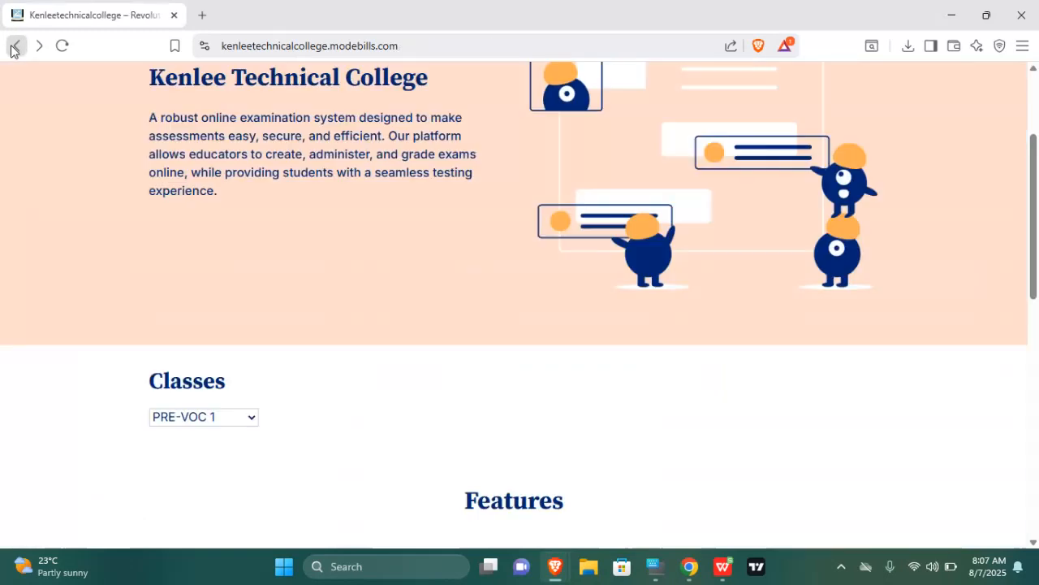
click(183, 419)
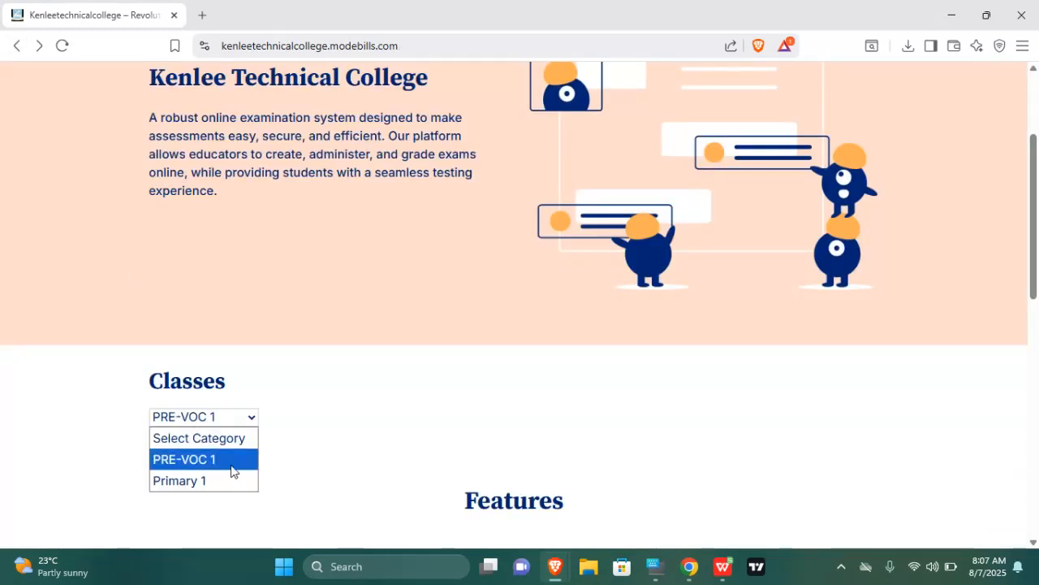
click(191, 475)
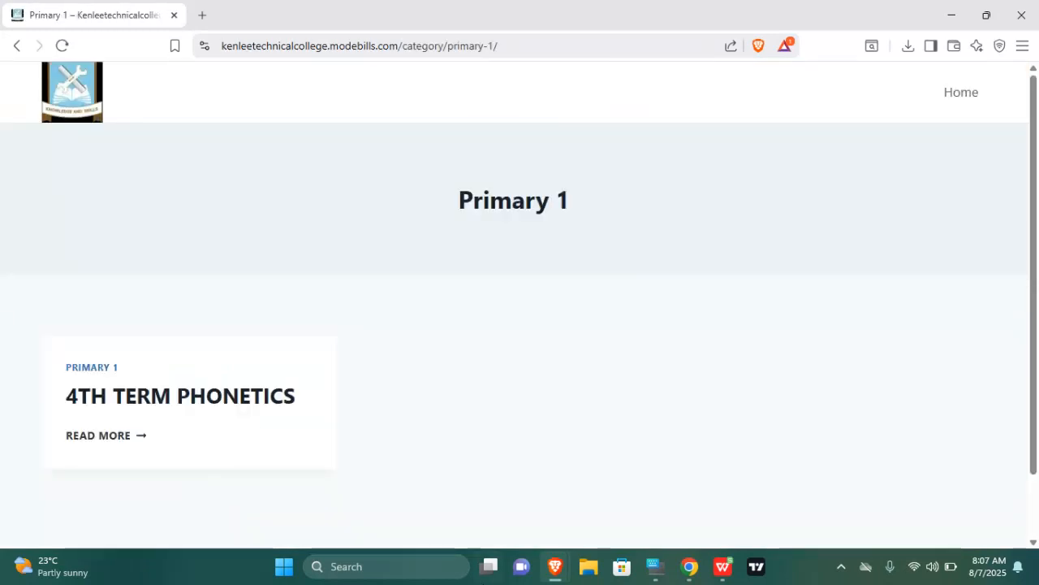
- Switch to the original browser window and show the Categories admin page
mouse_move(554, 566)
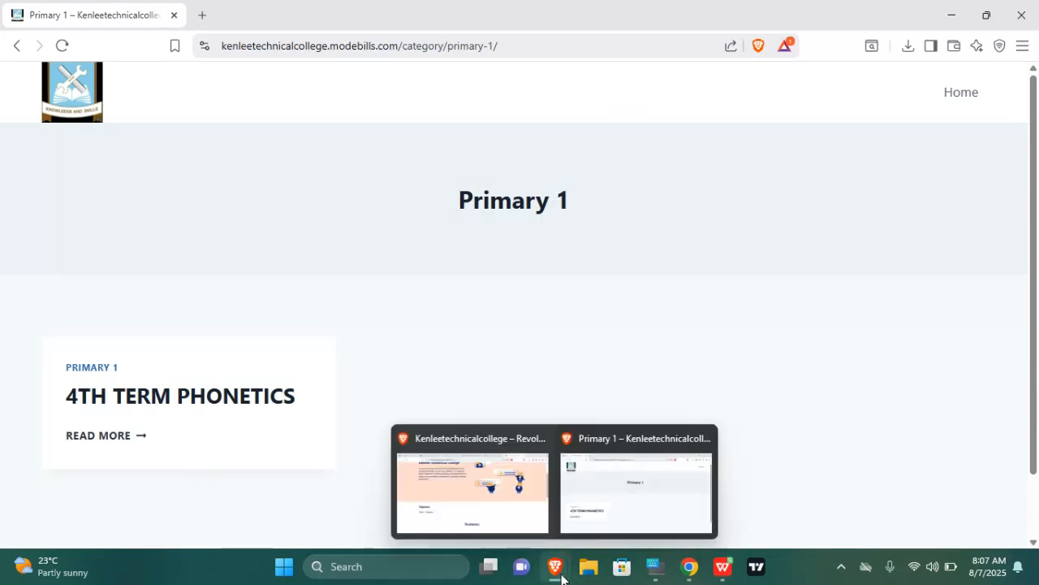
click(469, 463)
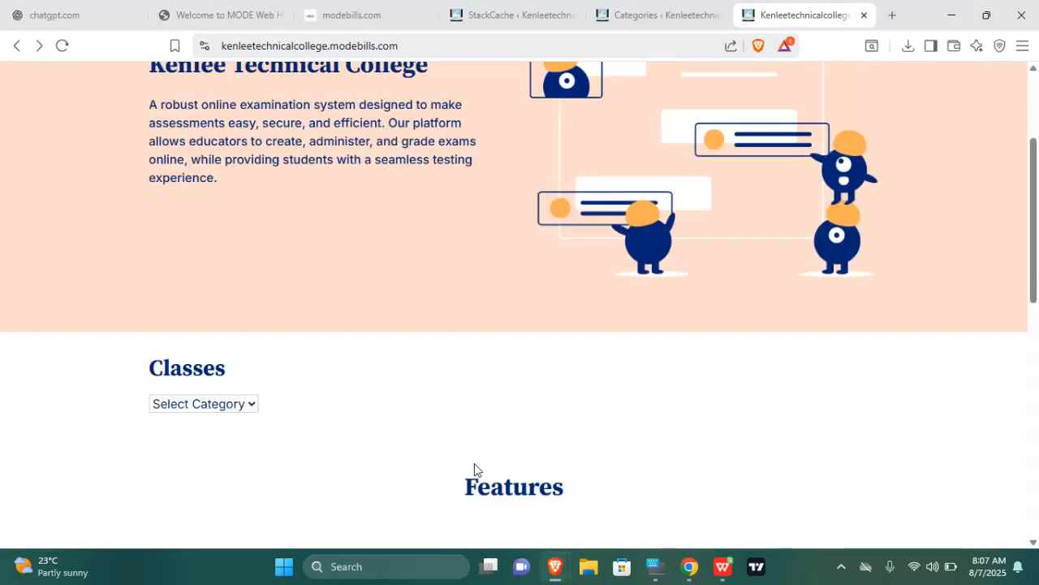
click(619, 11)
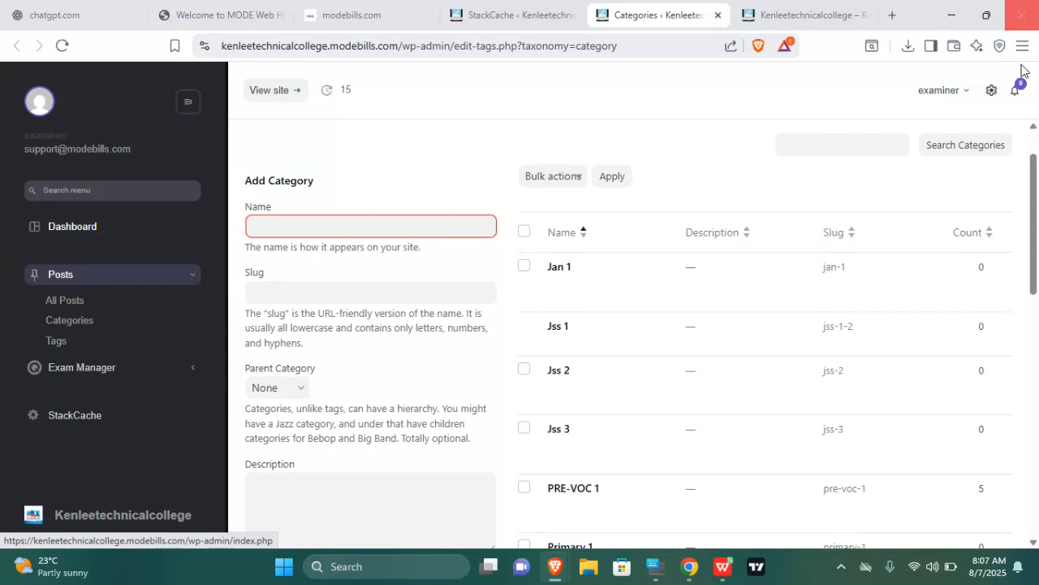
- Turn on dark mode in the admin dashboard and view Exam Manager's Questions and Exam Categories pages with it
click(966, 96)
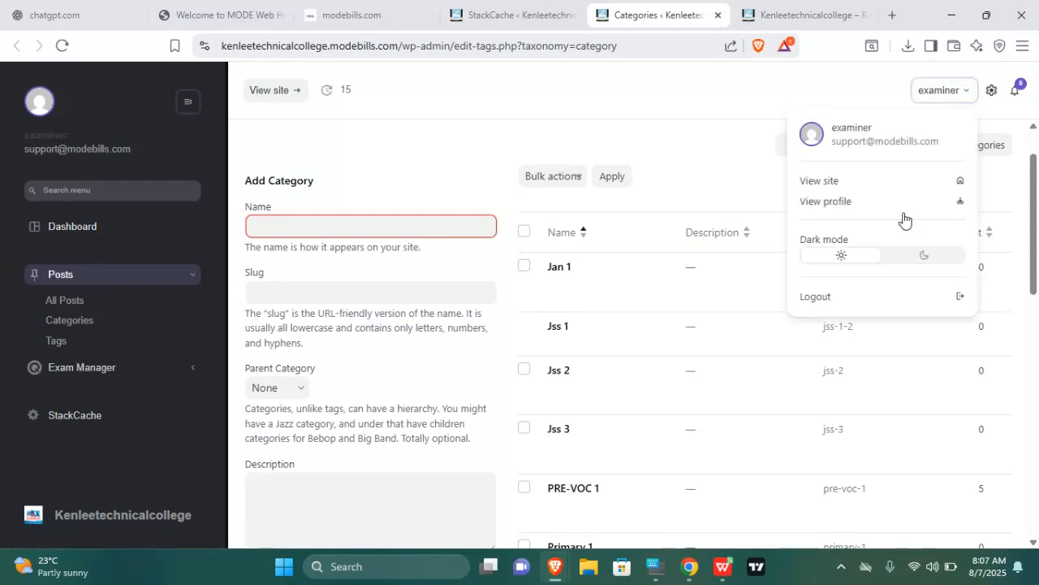
click(919, 259)
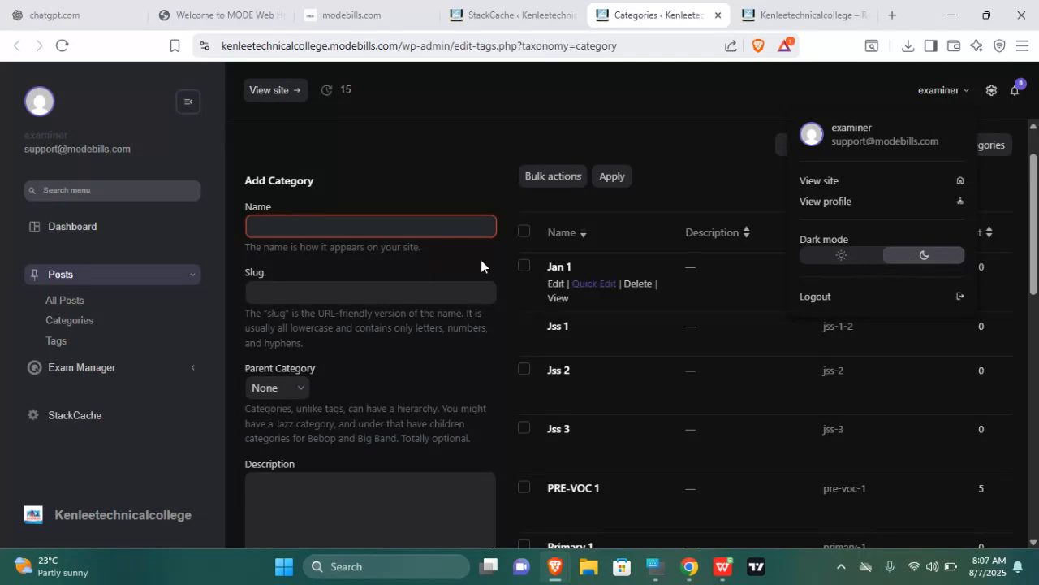
click(192, 367)
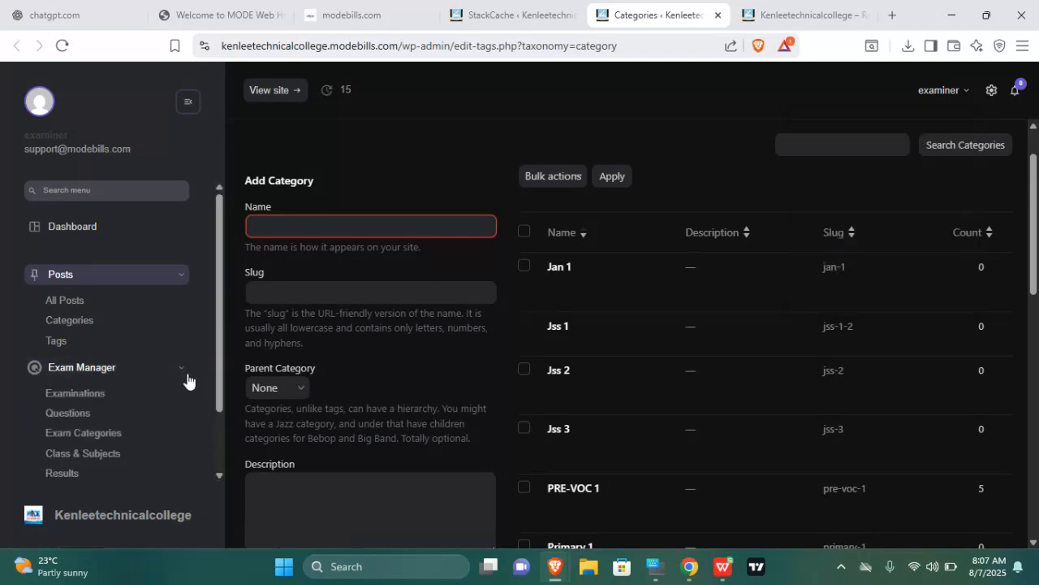
click(91, 414)
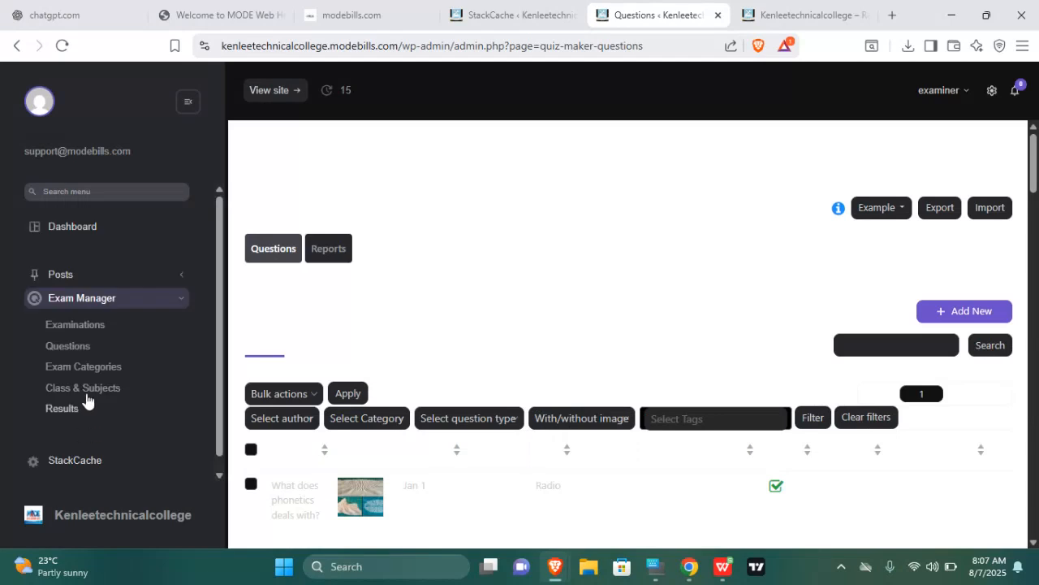
click(84, 367)
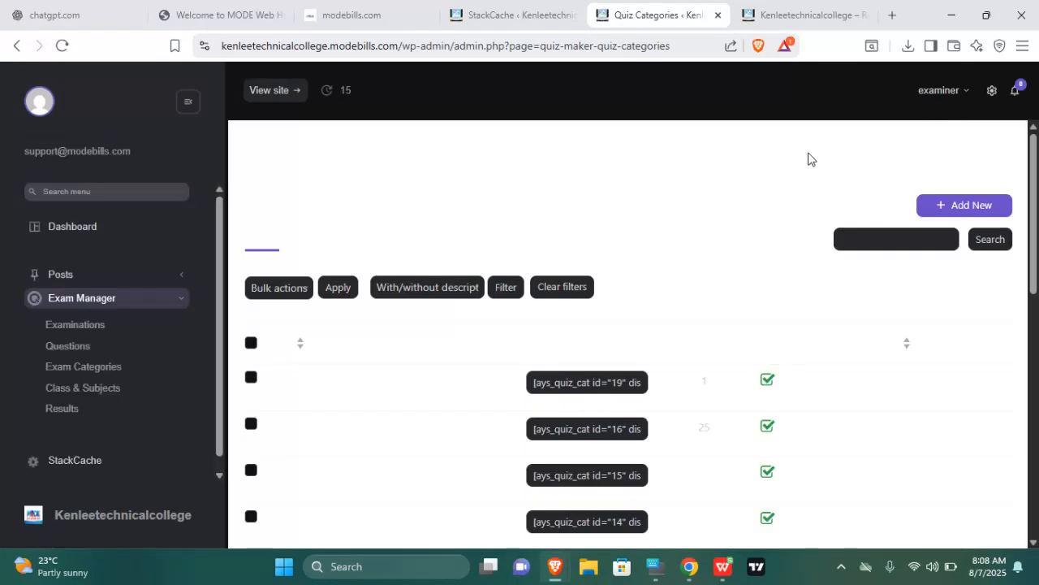
- Set the admin dashboard back to light mode from the examiner account's options
click(970, 91)
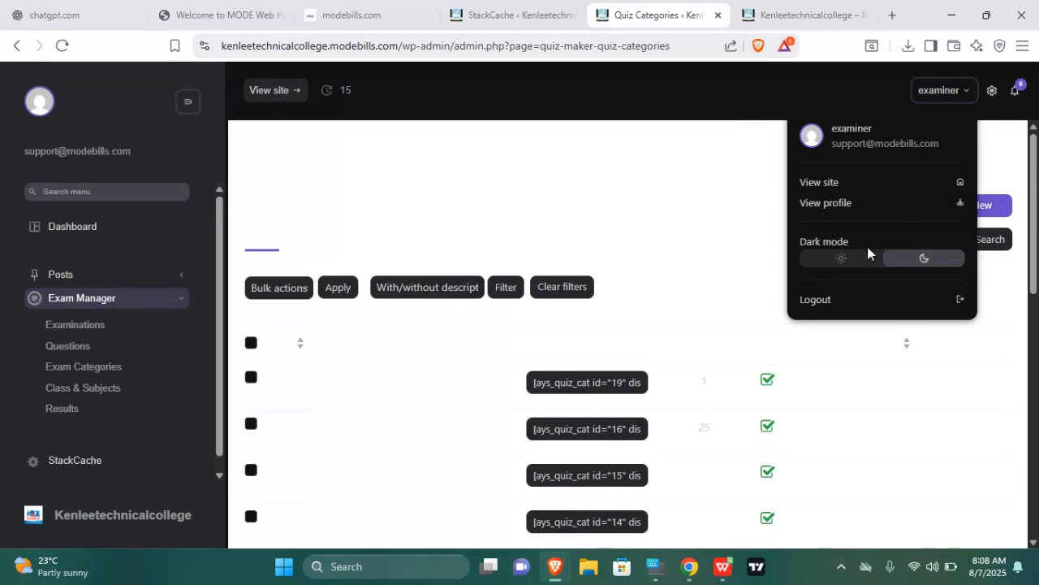
click(867, 262)
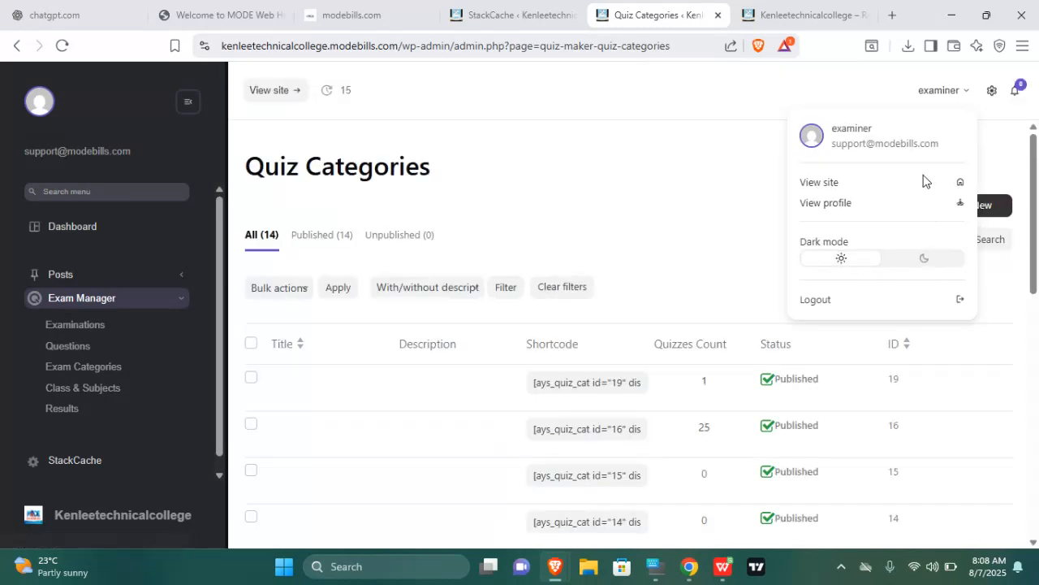
click(742, 105)
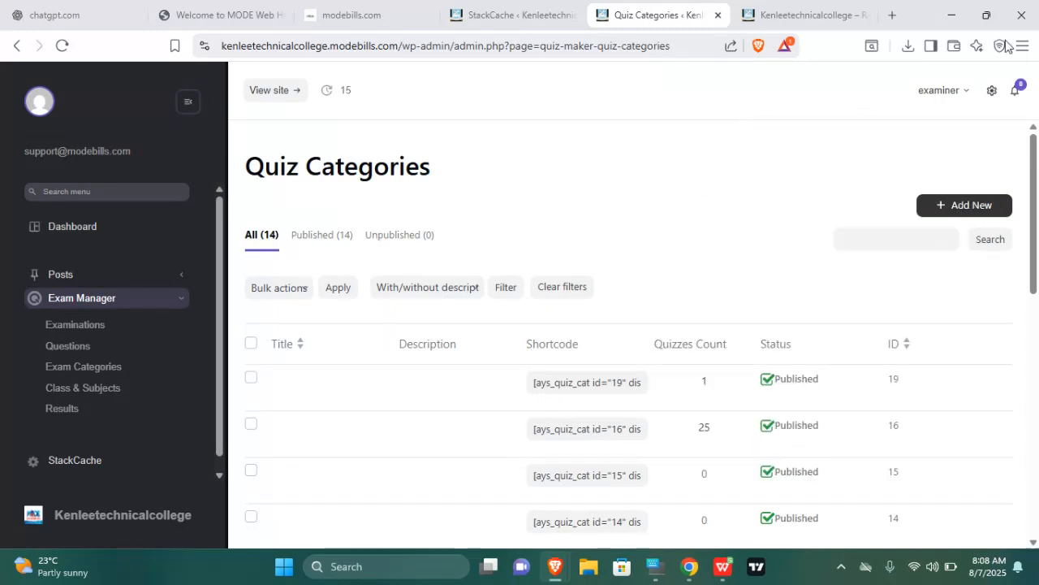
- Log the examiner account out of the admin dashboard
click(967, 94)
click(891, 306)
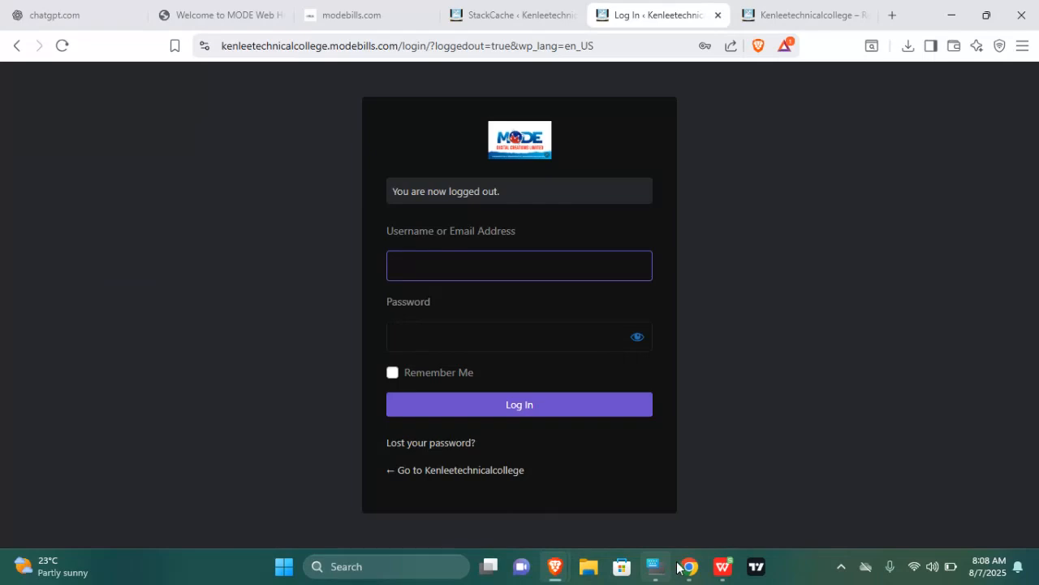
mouse_move(686, 568)
click(703, 510)
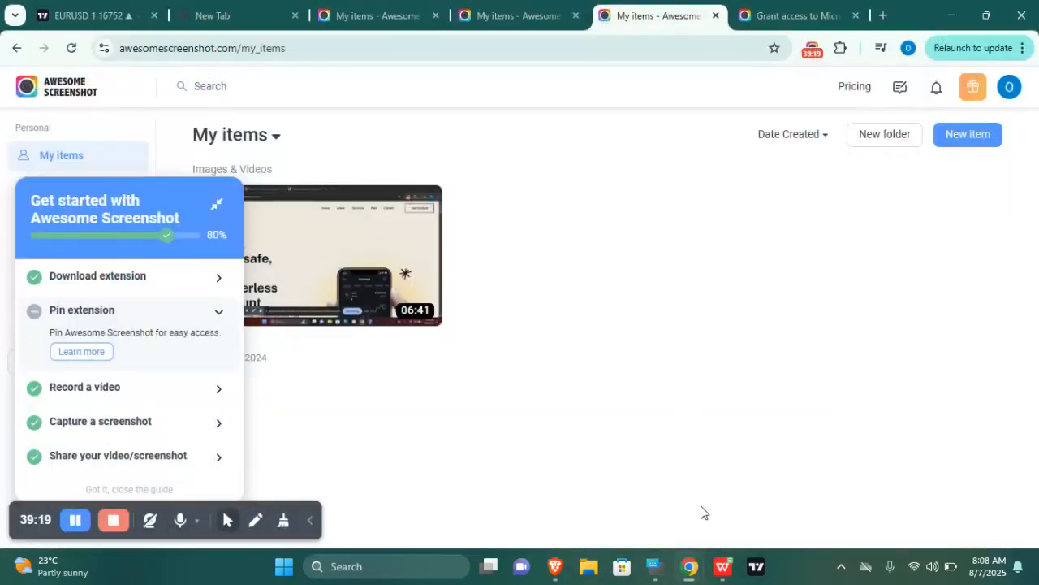